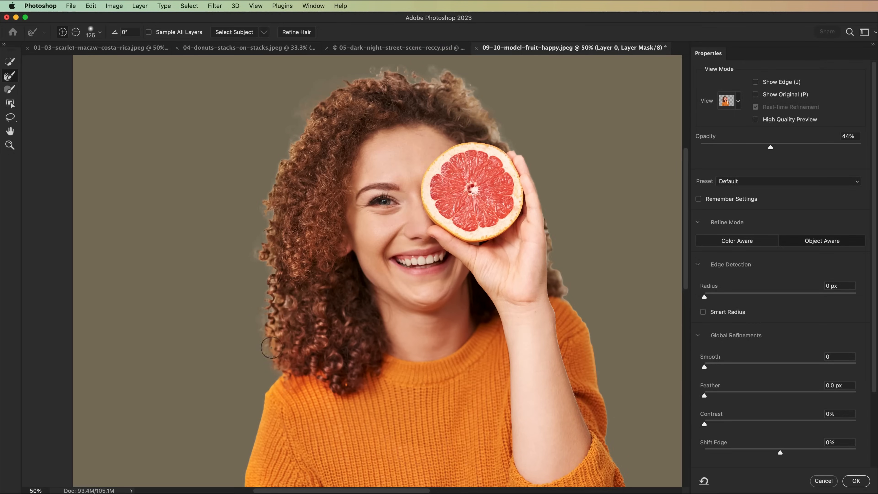
Step: Brush over the curly hair edge above the model's shoulder with the Refine Edge brush
left_click_drag(272, 348, 265, 347)
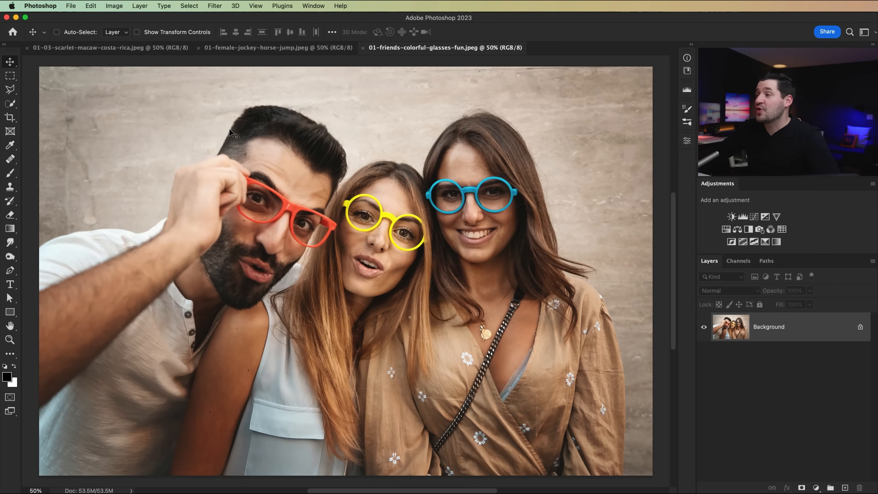
Step: Select the sky in the 01-female-jockey-horse-jump photo with the automatic Sky selection and clear that selection
left_click(279, 52)
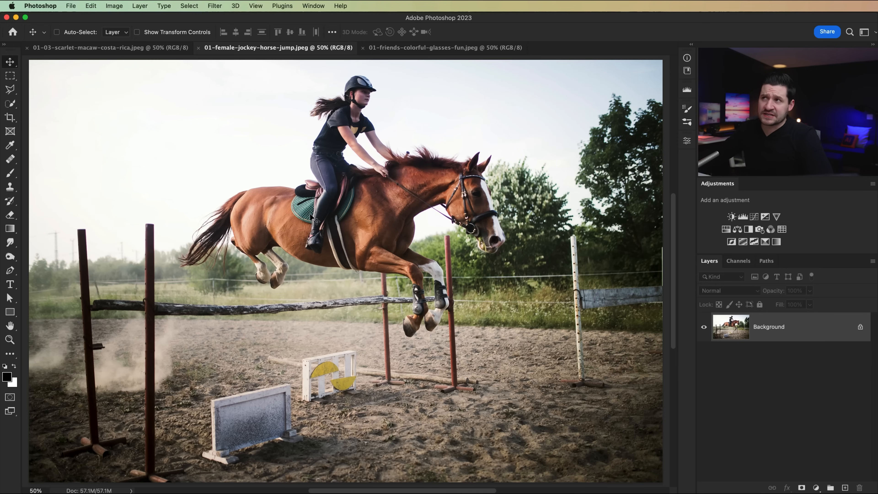
left_click(190, 6)
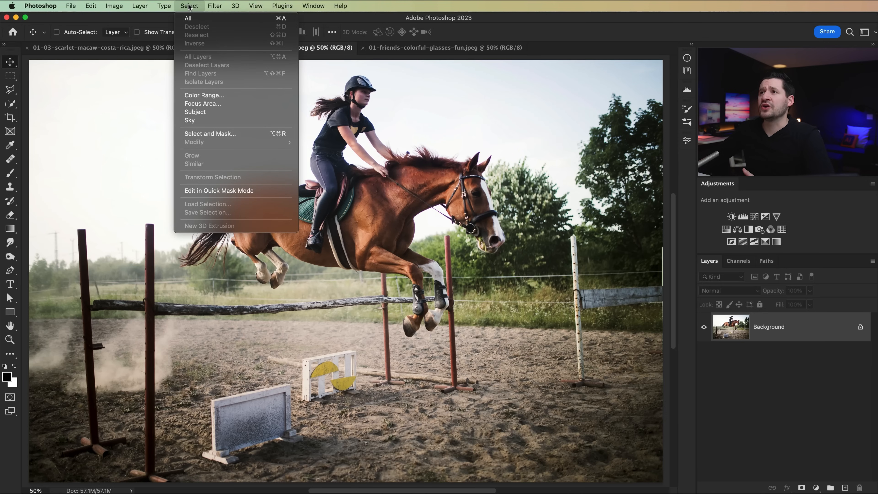
left_click(213, 121)
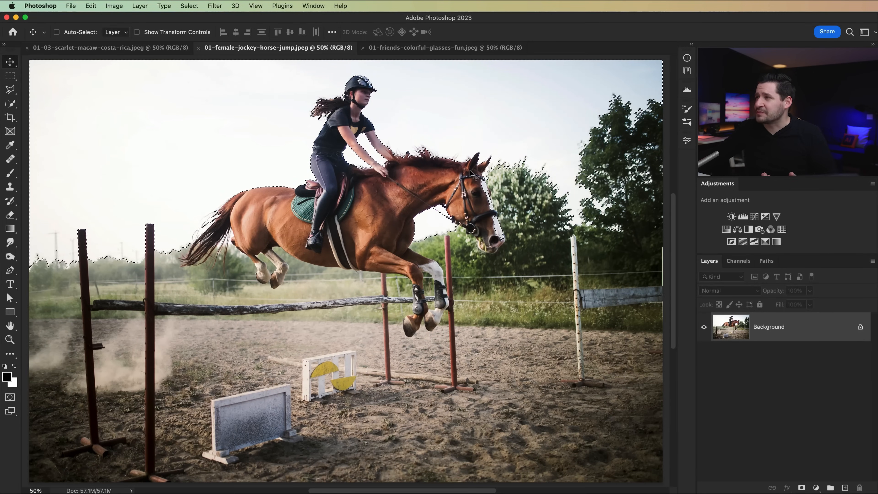
key("super+d")
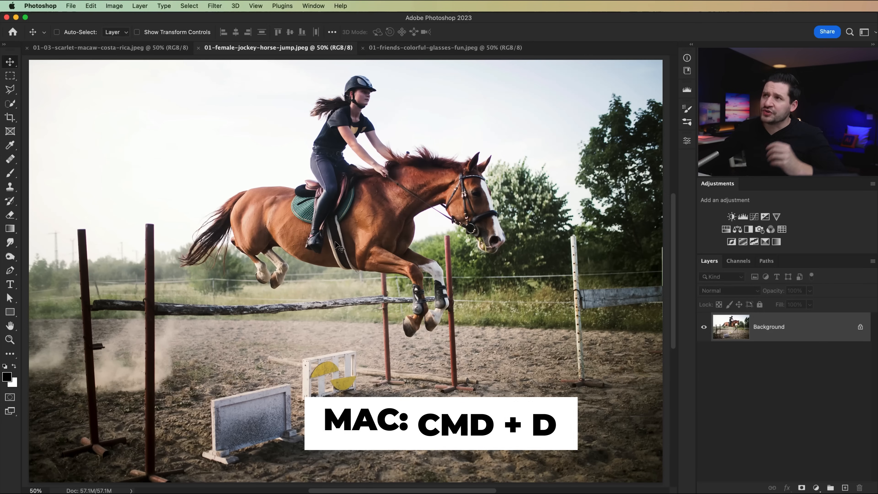
left_click(199, 8)
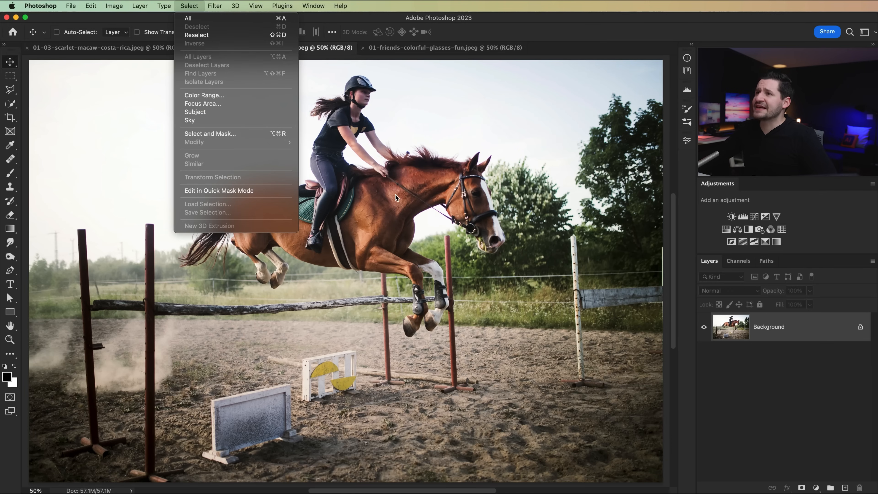
left_click(175, 339)
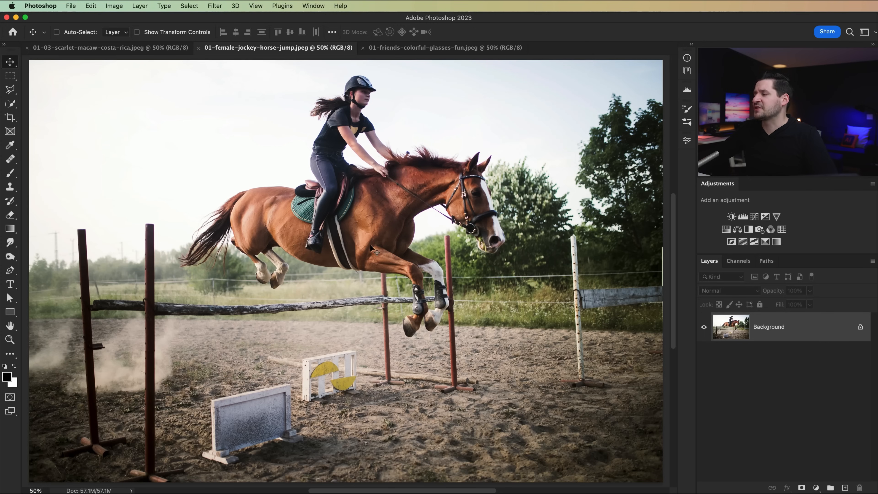
Step: Select the rider and horse with Select Subject, inspect the selection around the front legs, and deselect
left_click(189, 6)
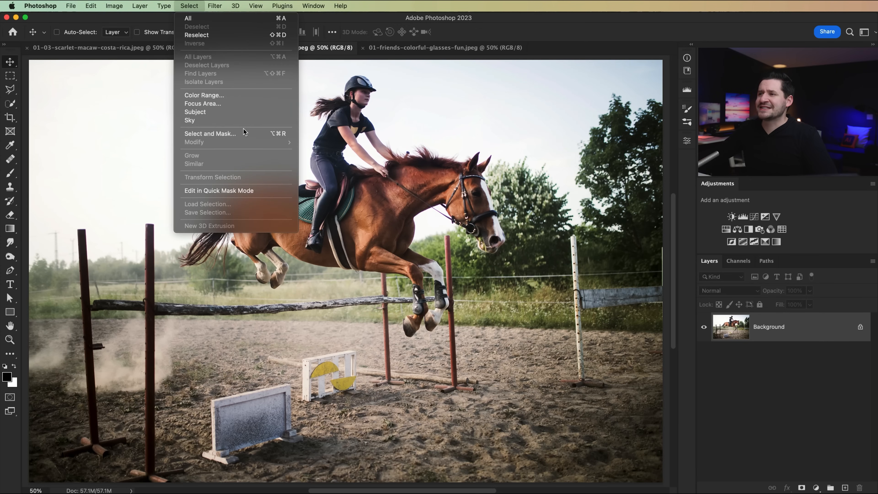
left_click(205, 114)
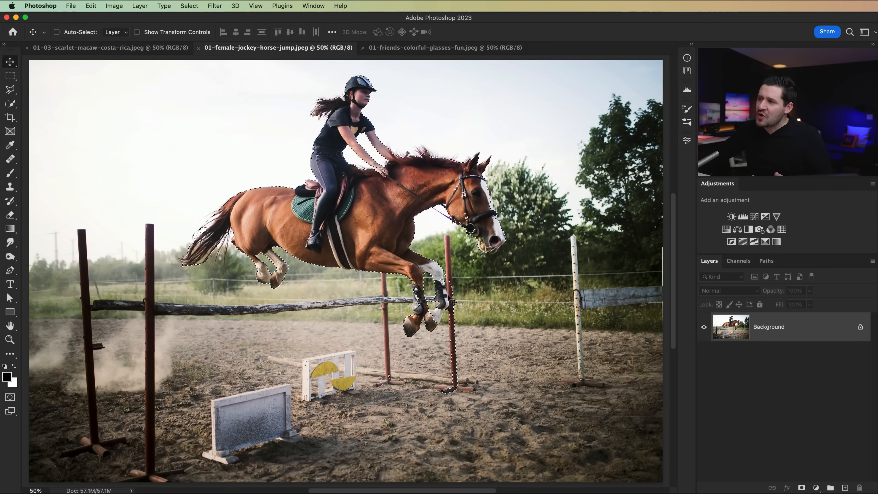
key("z")
left_click_drag(451, 301, 418, 292)
key("super+0")
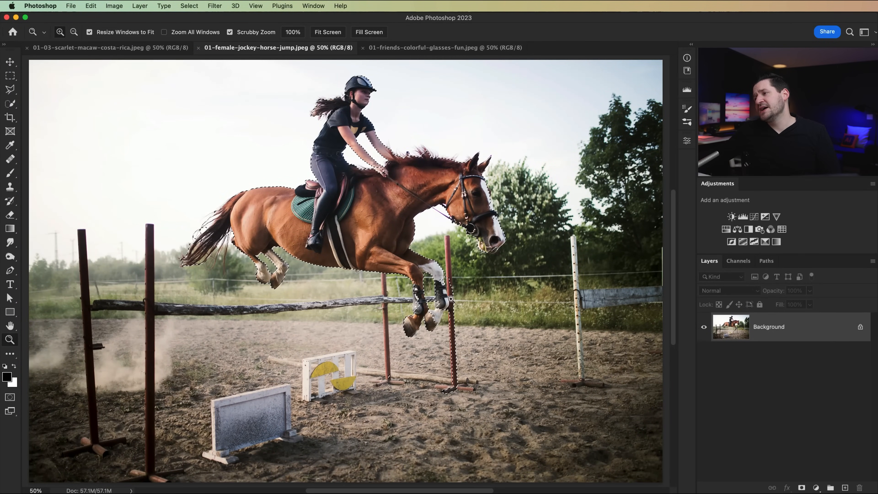
key("x")
key("super+d")
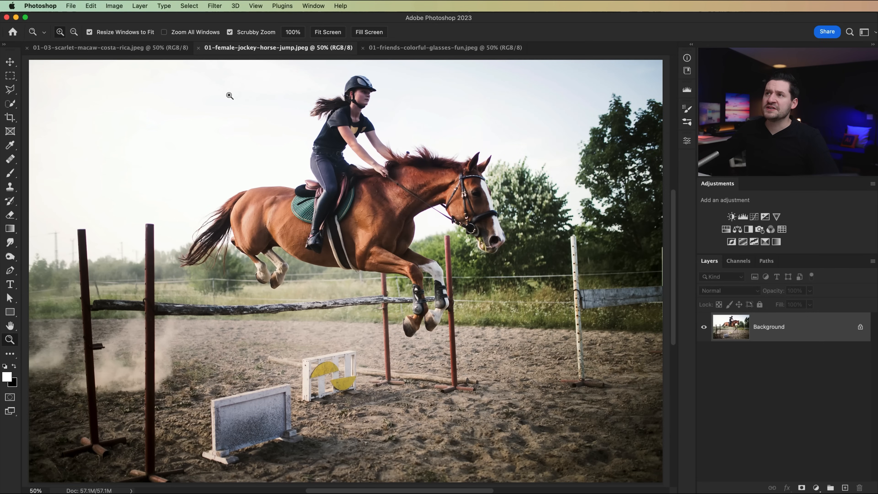
Step: Draw a rectangular marquee around the woman's blue glasses in the 01-friends-colorful-glasses-fun photo
left_click(413, 49)
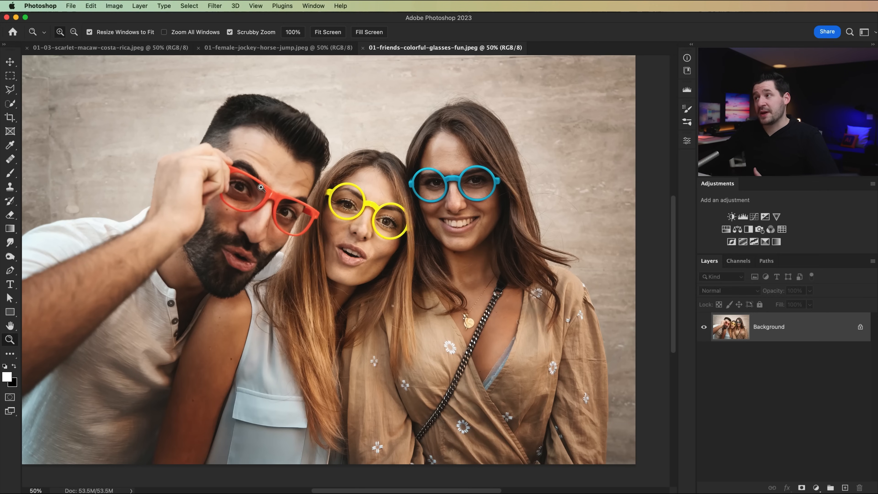
left_click(190, 5)
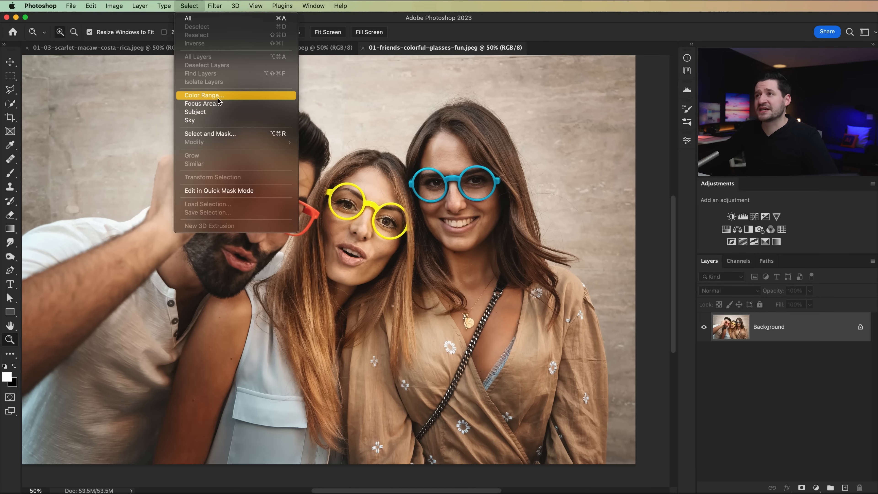
left_click(127, 187)
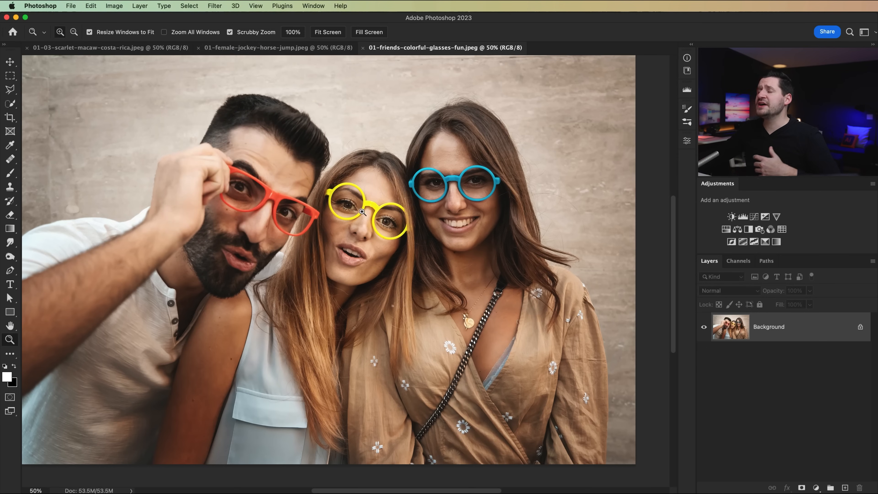
left_click(10, 76)
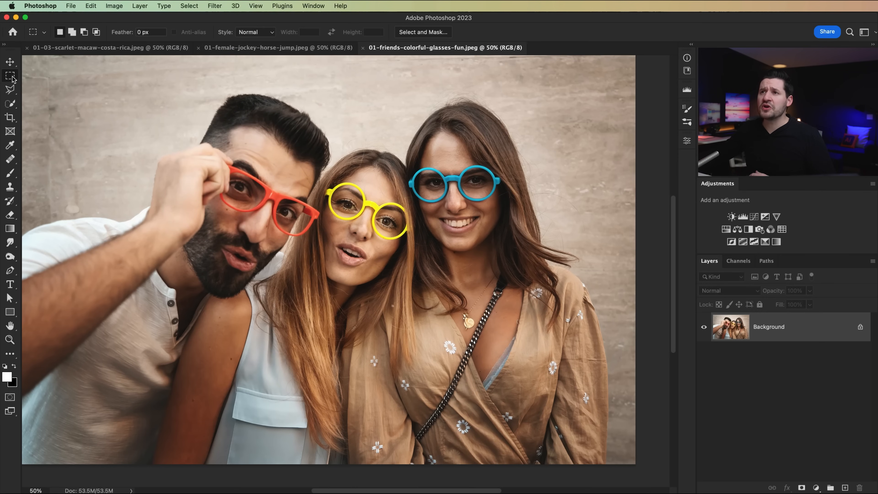
left_click_drag(404, 152, 508, 213)
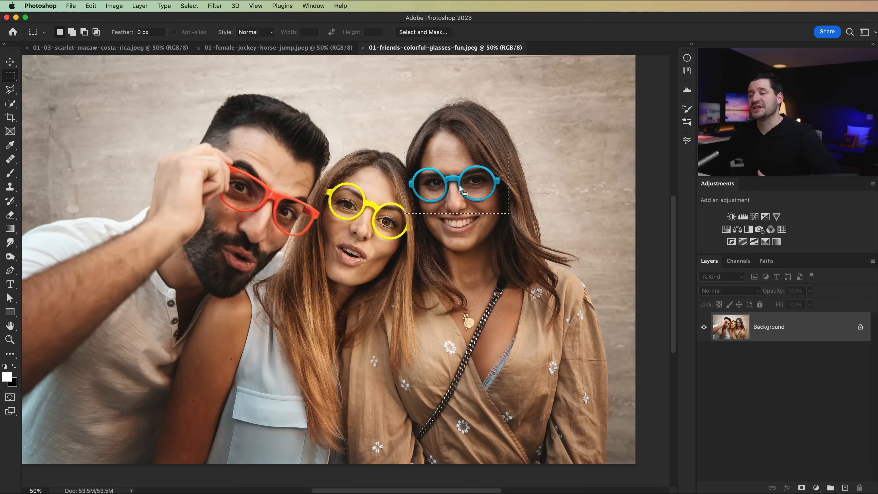
Step: Start a Color Range selection within the marquee around the blue glasses and set the selection preview to None
key("z")
left_click(451, 184)
left_click(481, 193)
left_click_drag(486, 195, 417, 274)
left_click(189, 6)
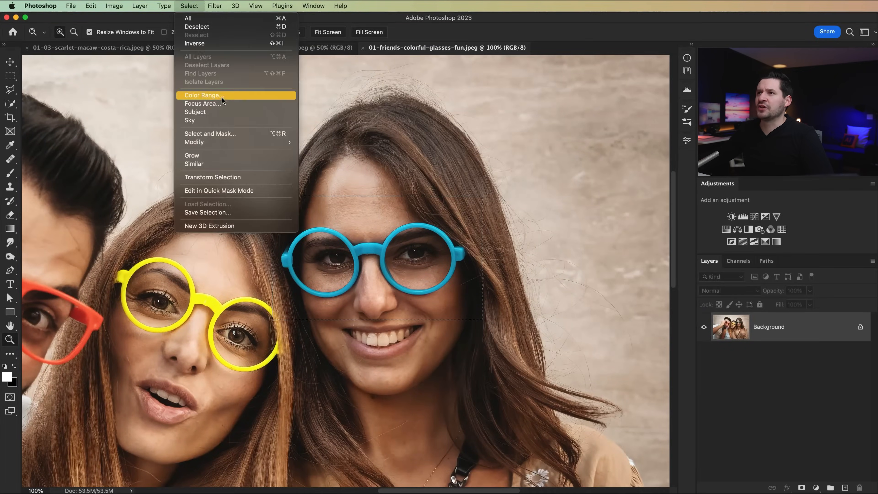
left_click(202, 95)
left_click_drag(599, 275, 586, 253)
key("alt")
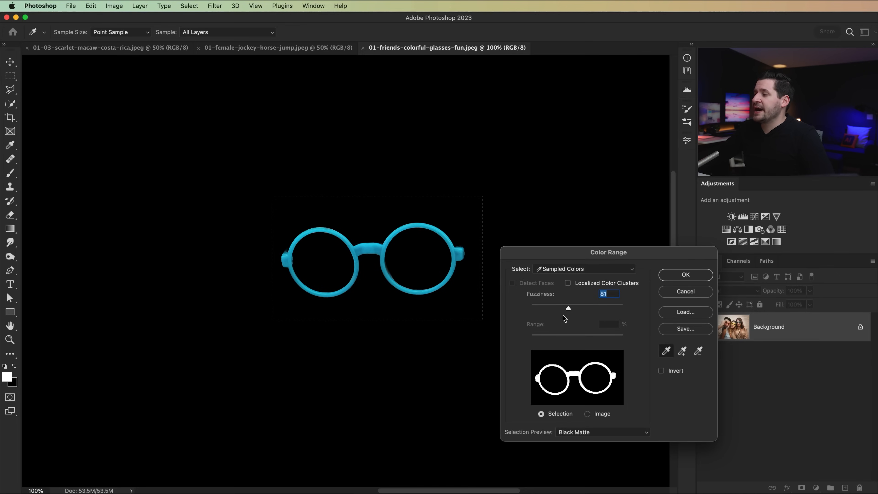
left_click(583, 433)
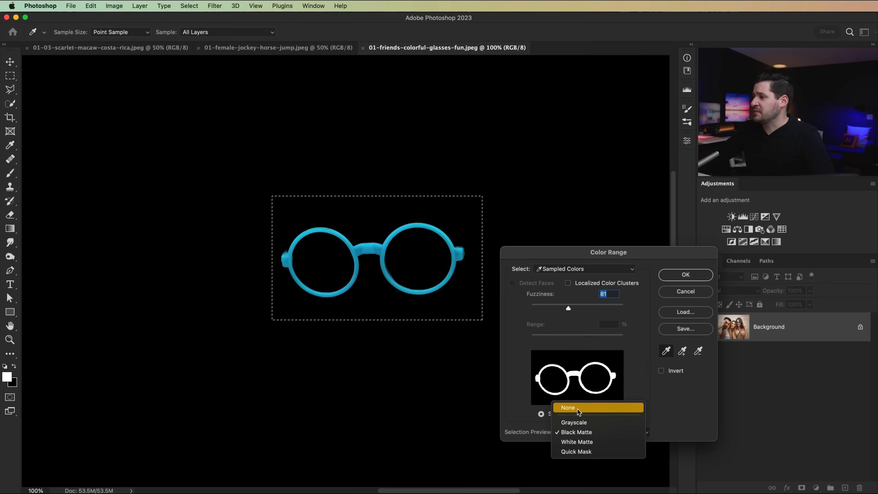
left_click(577, 409)
Step: Sample the woman's forehead and the blue glasses frame as Color Range colors
left_click(359, 210)
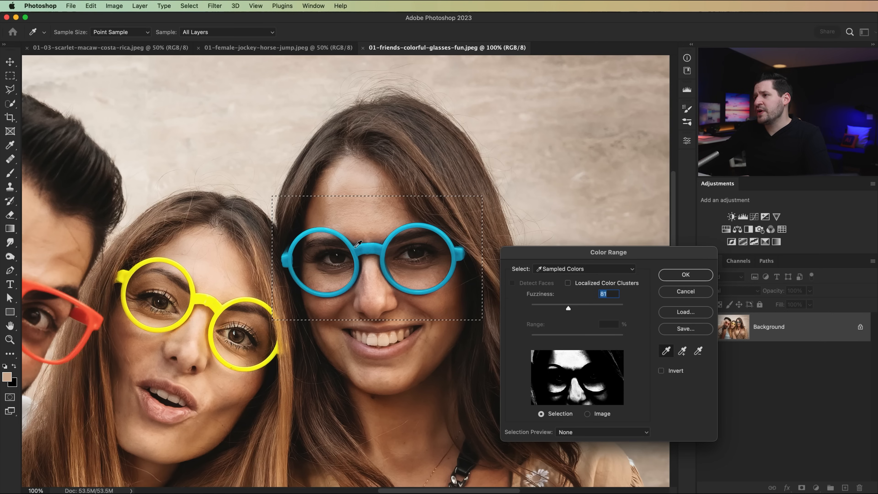
left_click(370, 246)
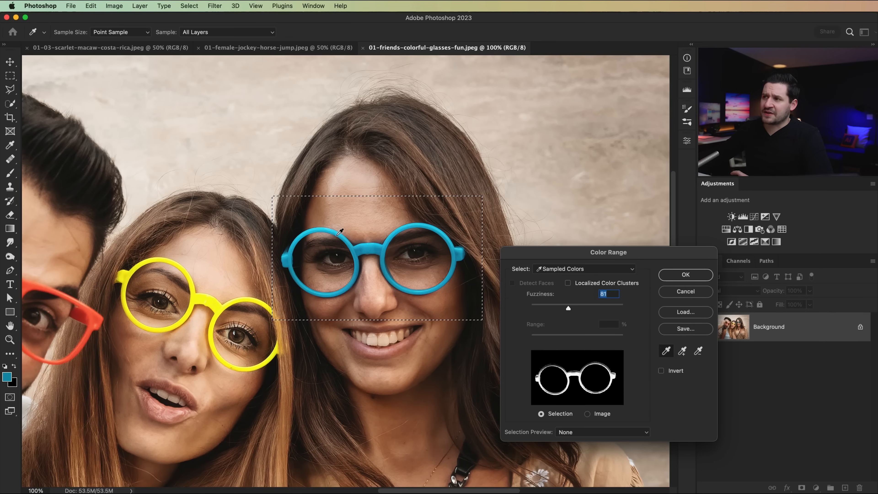
left_click(291, 256)
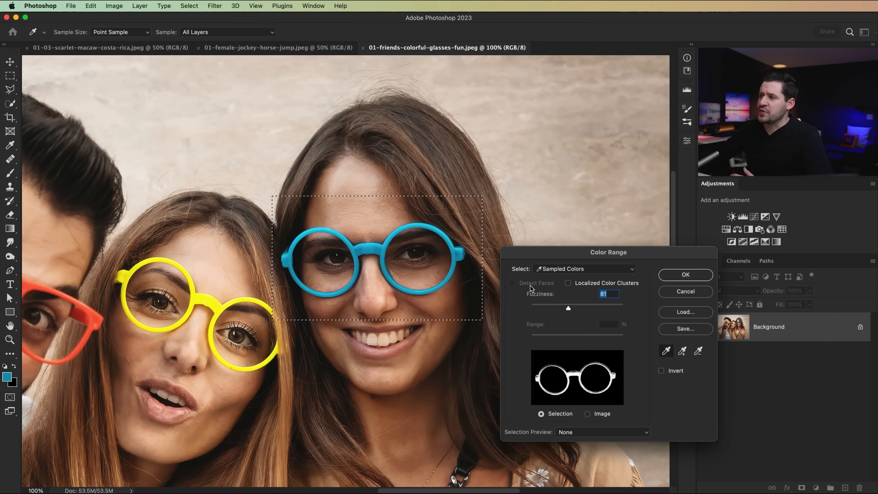
Step: Try the Cyans and Blues presets as the Color Range source and return it to Sampled Colors
left_click(566, 269)
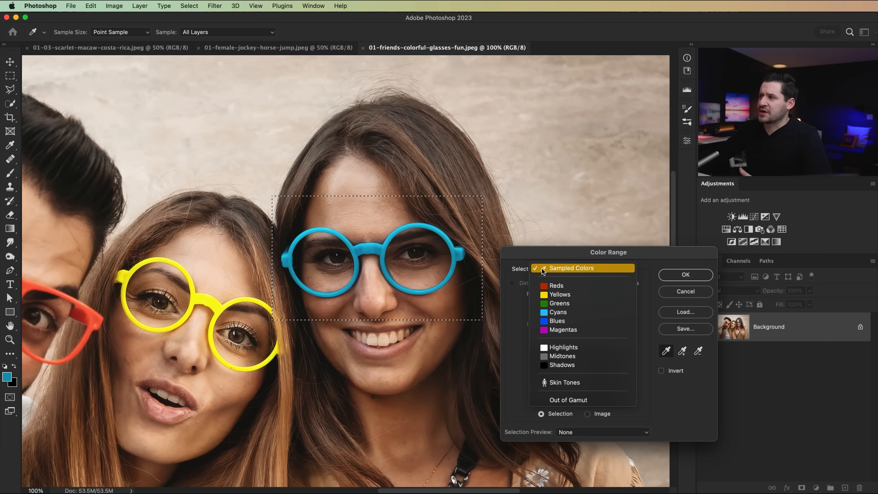
left_click(542, 268)
left_click(555, 267)
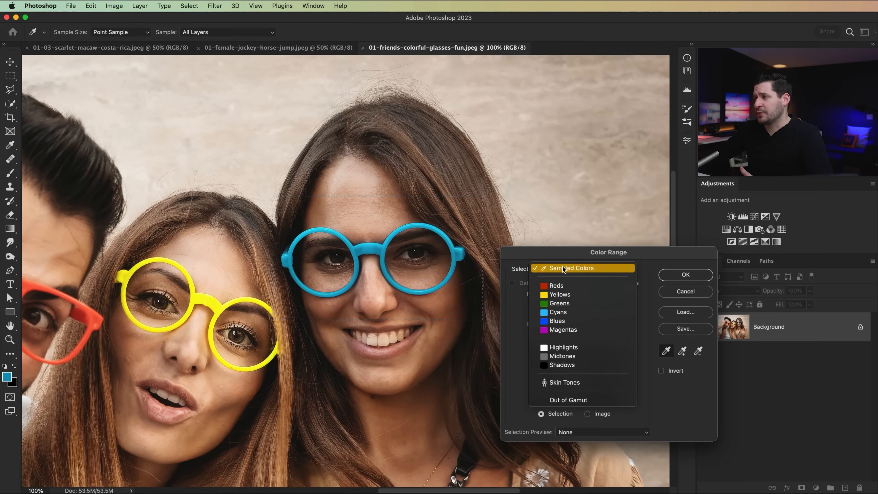
left_click(567, 313)
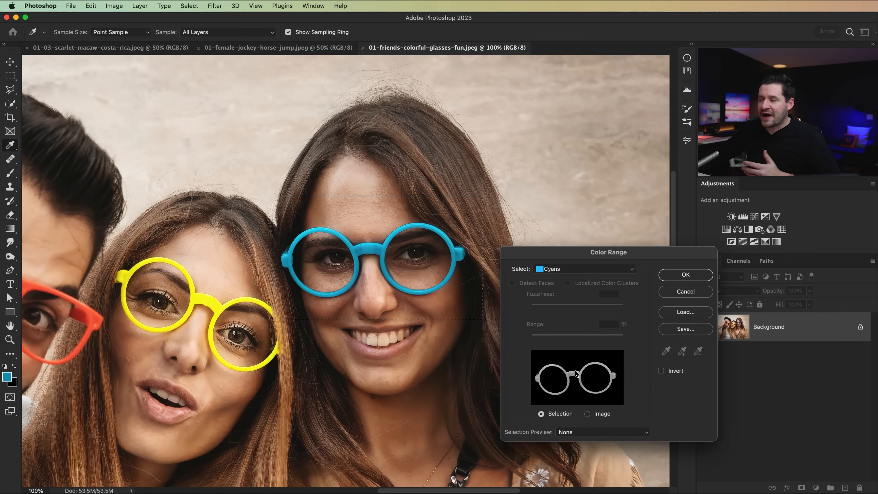
left_click(562, 272)
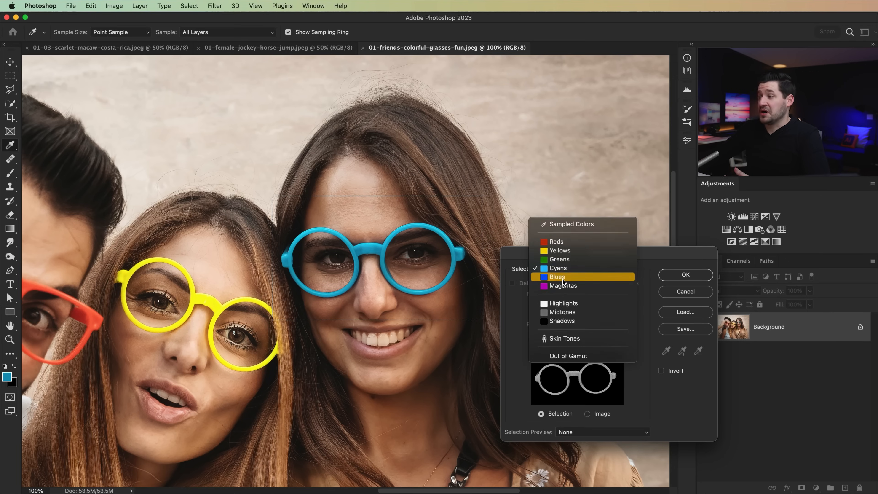
left_click(563, 279)
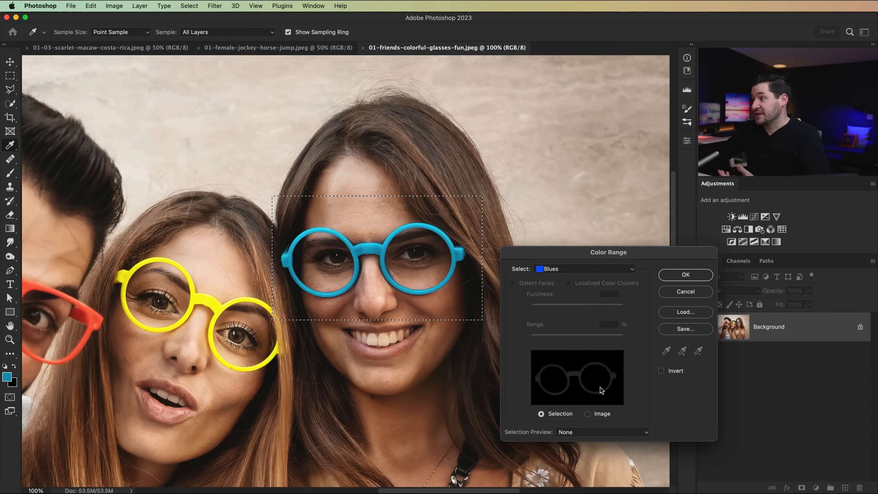
left_click(562, 273)
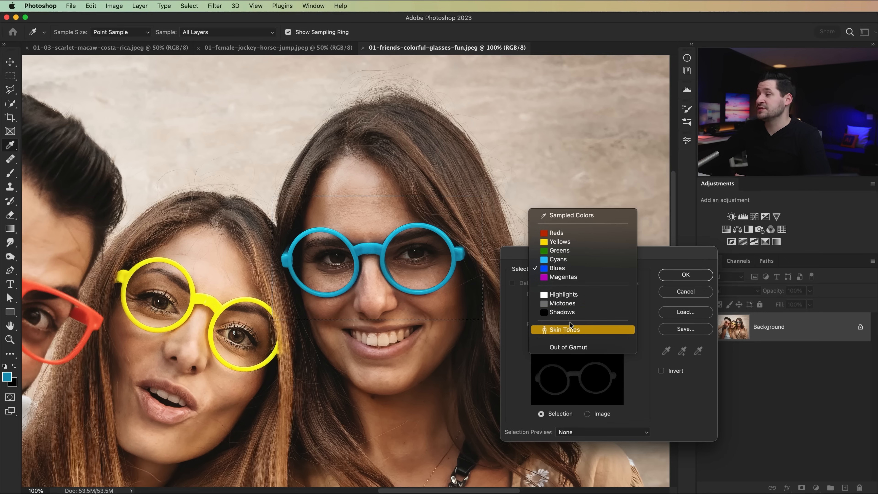
left_click(568, 216)
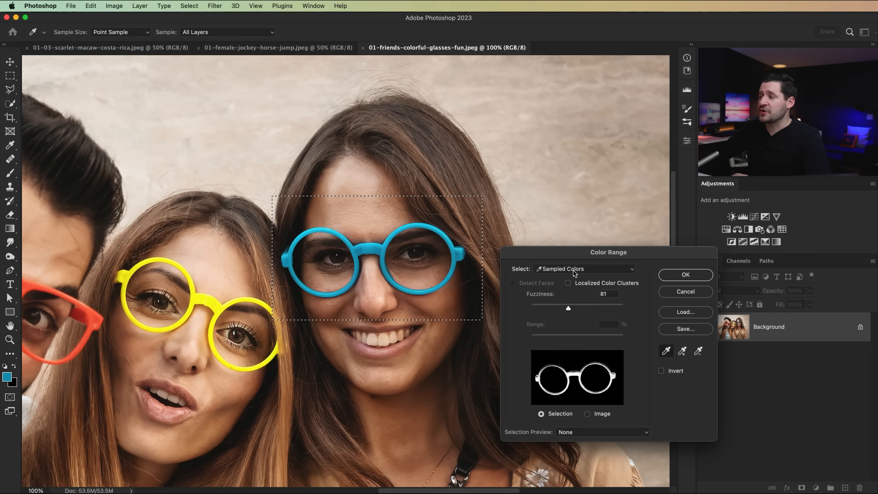
Step: Set the Color Range fuzziness to 54 and keep the eyedropper sample size at Point Sample
left_click(555, 309)
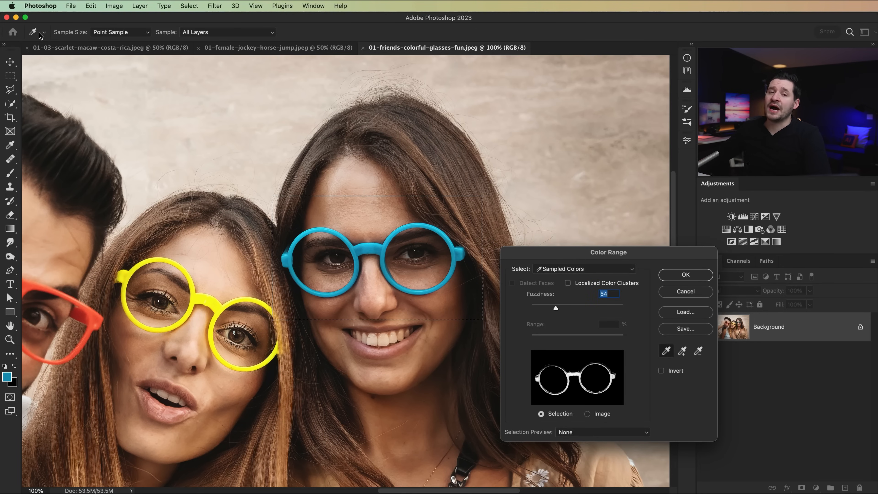
left_click(114, 33)
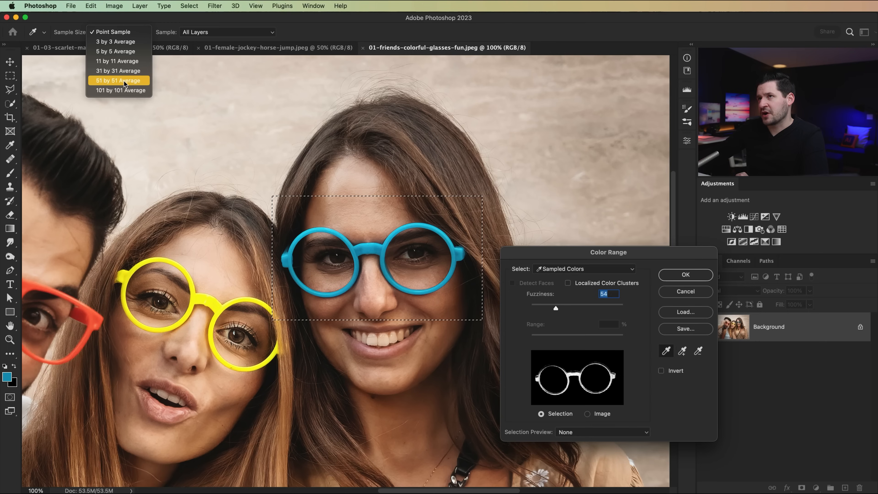
left_click(110, 32)
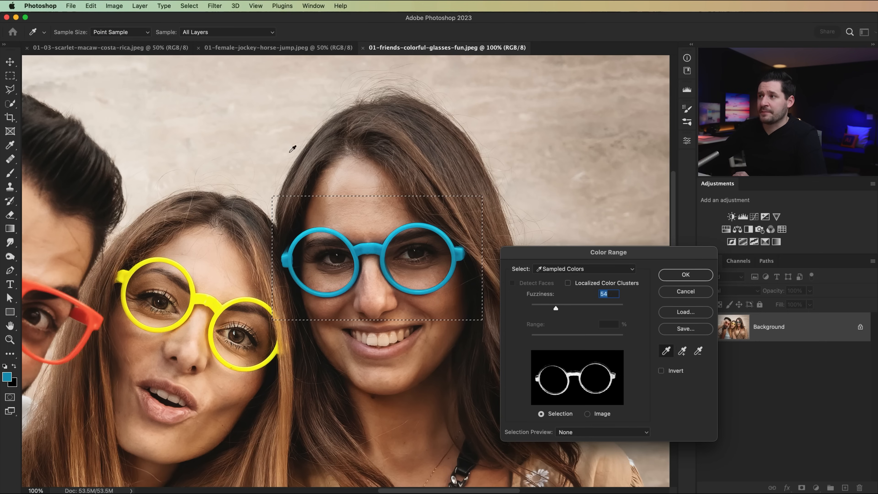
Step: Sample the bright blue on the bridge and upper rim of the glasses as the Color Range color
mouse_move(363, 248)
left_mouse_down()
mouse_move(379, 250)
mouse_move(368, 250)
left_mouse_up()
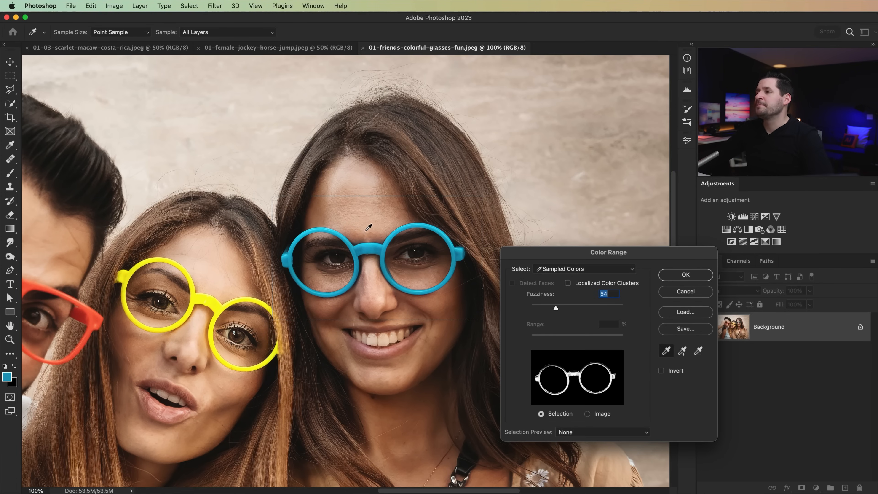
left_click_drag(370, 249, 371, 242)
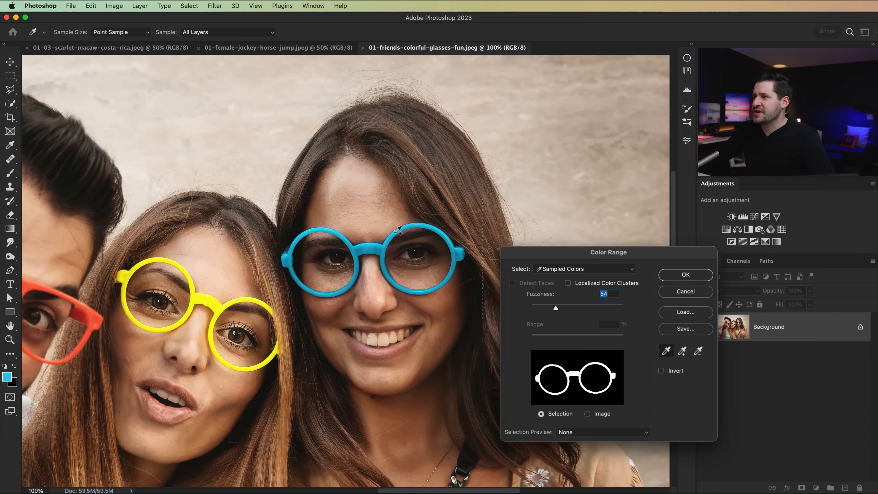
left_click_drag(413, 225, 421, 224)
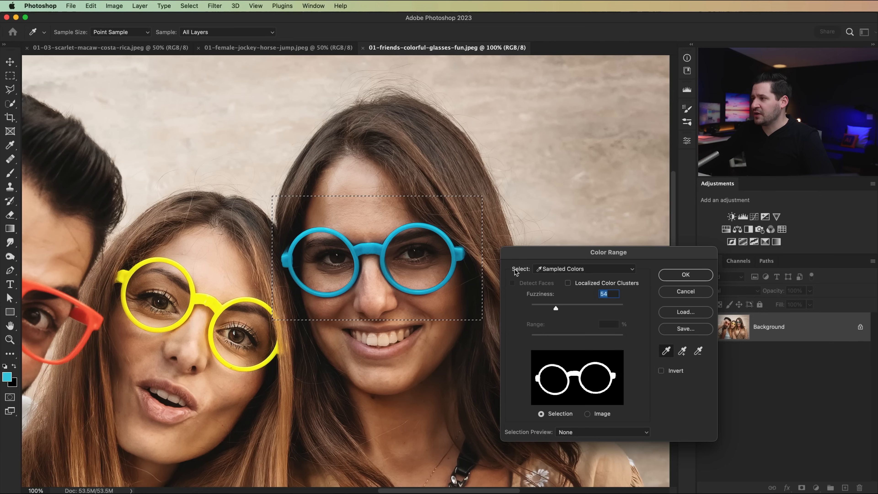
Step: Set the Color Range fuzziness to 85 and preview the glasses selection as Black Matte
left_click_drag(560, 308, 571, 308)
left_click_drag(581, 258, 534, 224)
left_click(556, 397)
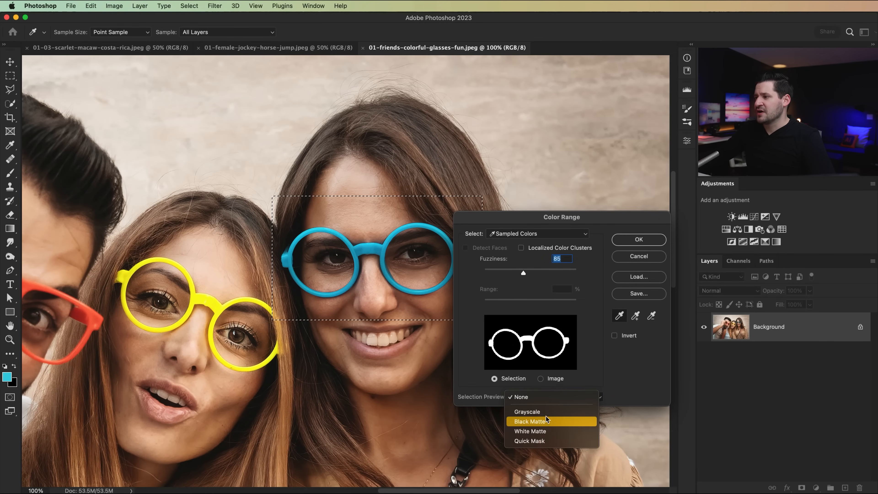
left_click(543, 424)
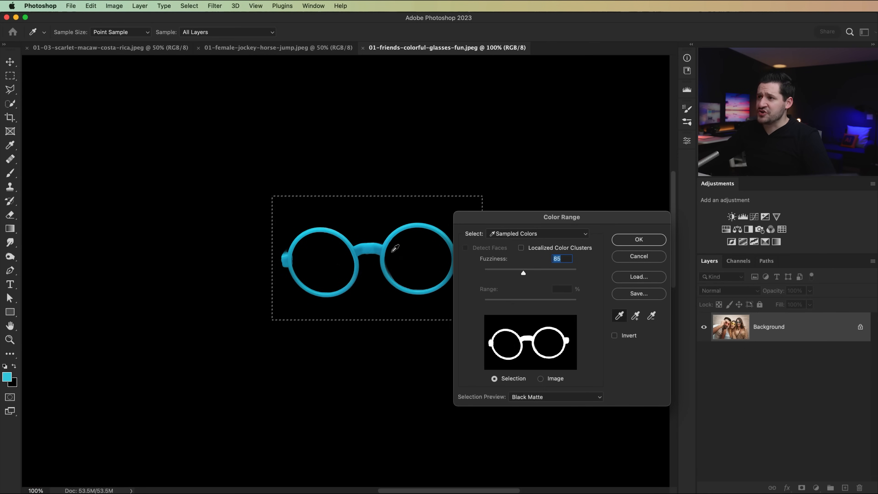
left_click_drag(394, 248, 292, 251)
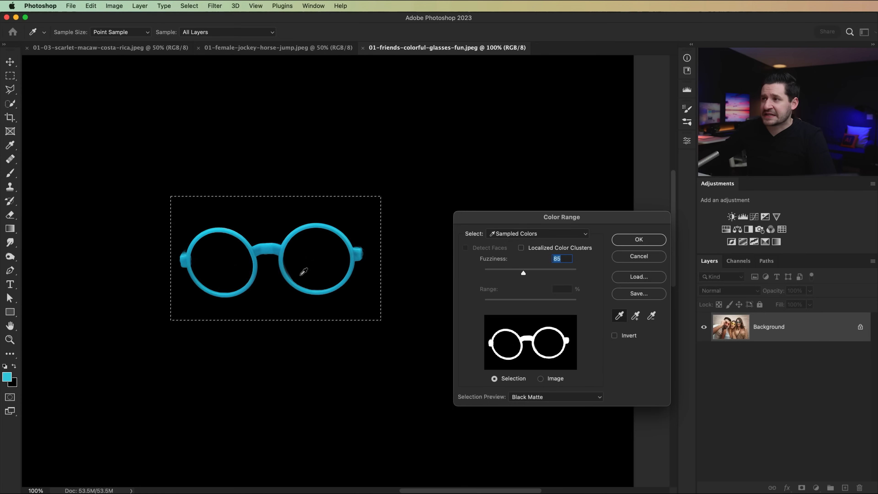
Step: Return the Color Range selection preview to None and apply the selection of the blue glasses
left_click(541, 397)
left_click(520, 372)
key("Return")
left_click_drag(290, 288, 423, 258)
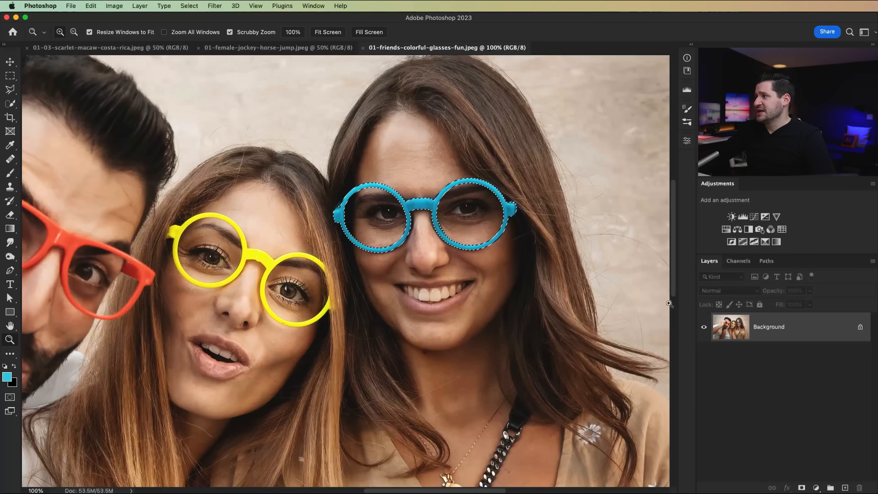
Step: Recolor the selected glasses yellow with a Hue/Saturation adjustment layer at Hue -132, Saturation +86 and Lightness +11
left_click(726, 229)
left_click_drag(604, 208, 559, 207)
left_click_drag(605, 225, 655, 227)
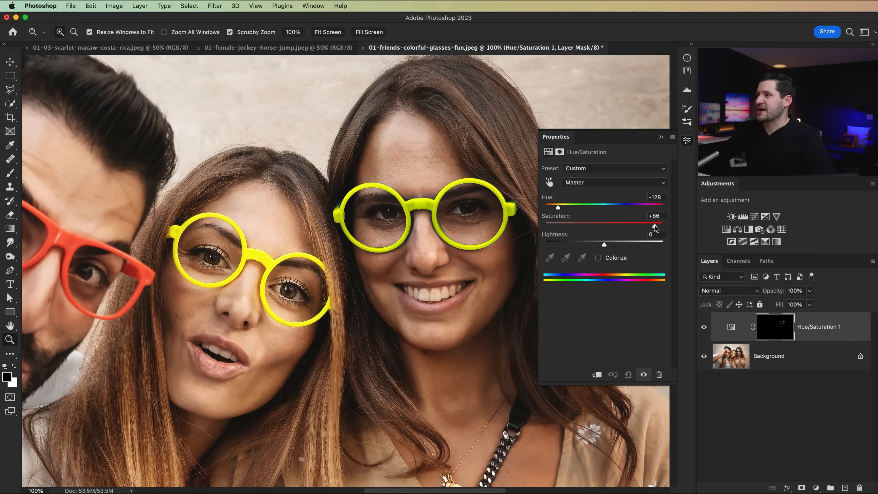
left_click_drag(605, 245, 611, 246)
left_click_drag(559, 208, 558, 210)
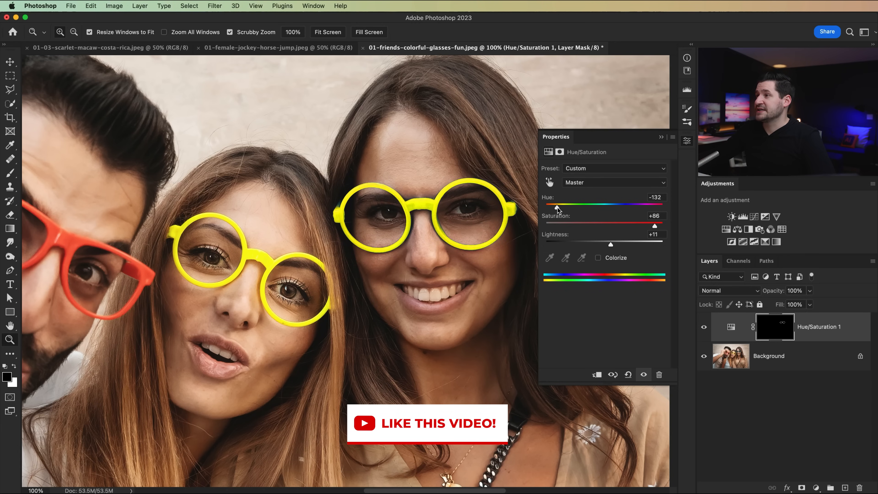
left_click(687, 141)
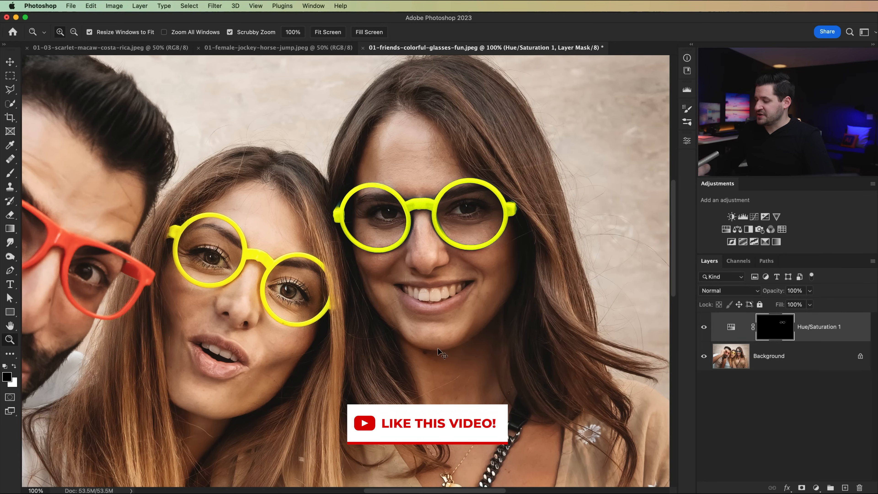
Step: Switch to the 01-03-scarlet-macaw-costa-rica.jpeg document and activate the Move tool
key("super+minus")
key("super+minus")
key("super+minus")
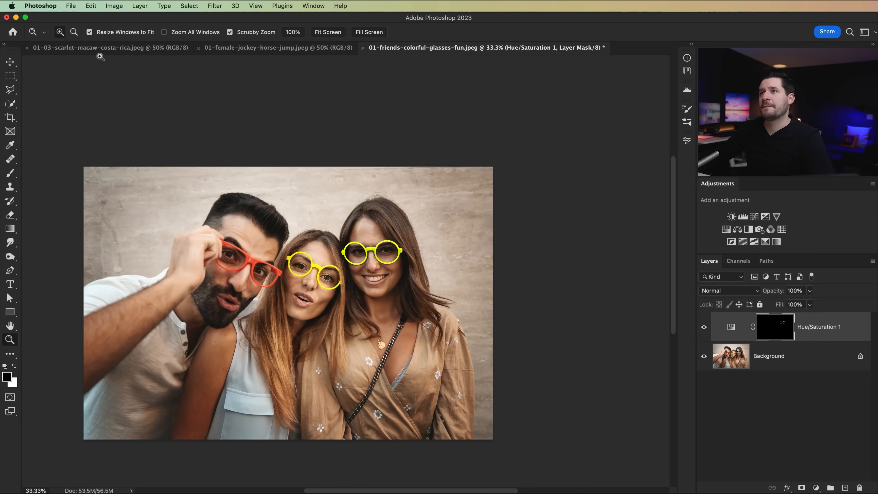
left_click(102, 49)
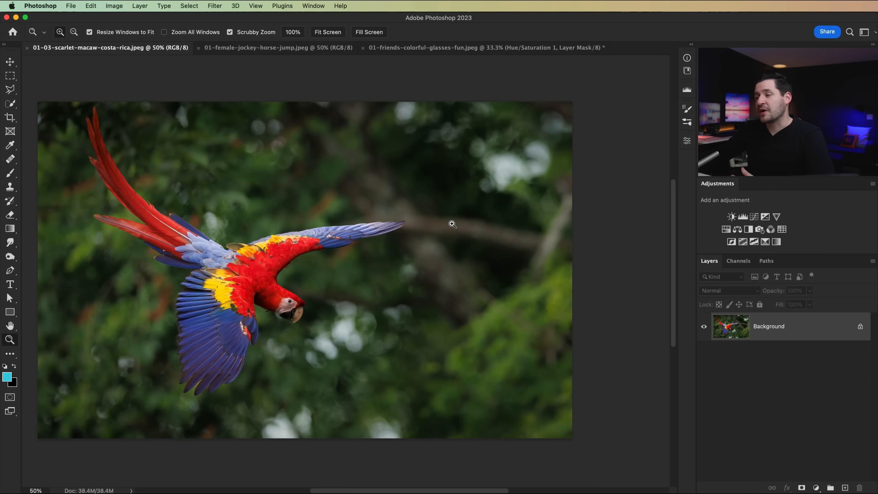
left_click(10, 61)
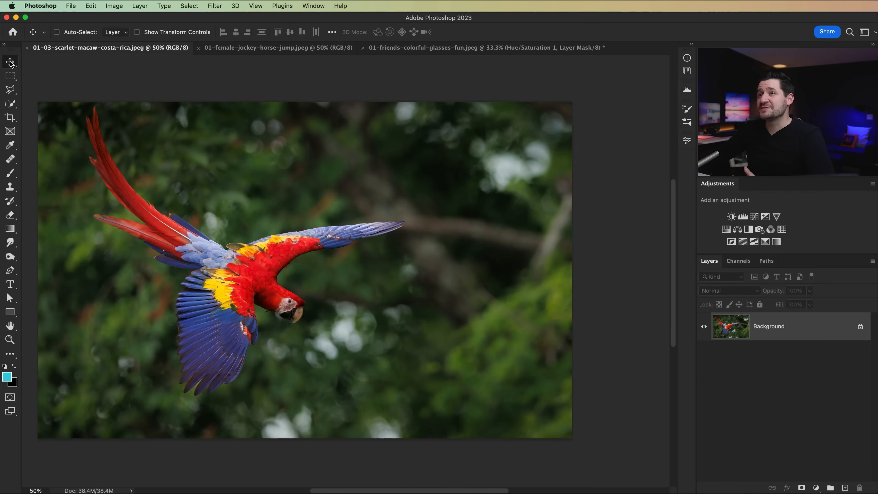
Step: Activate the Object Selection Tool on the macaw image and locate the Mask All Objects layer command
left_click(11, 107)
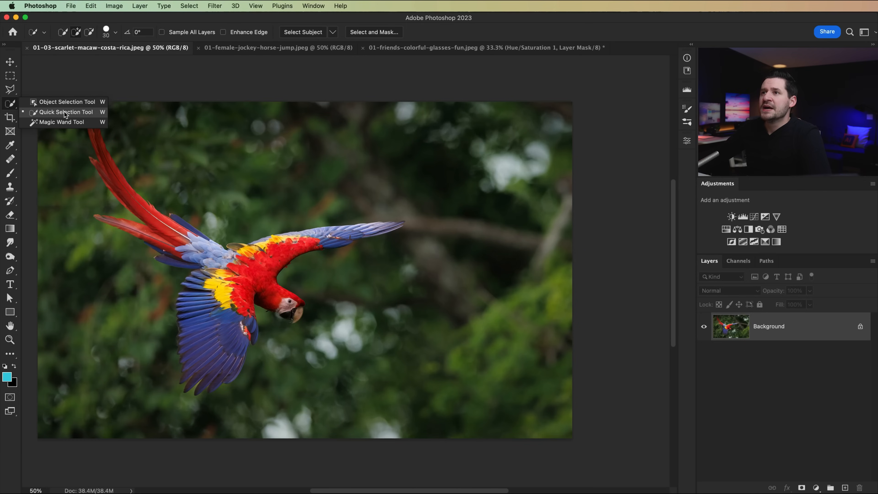
left_click(63, 102)
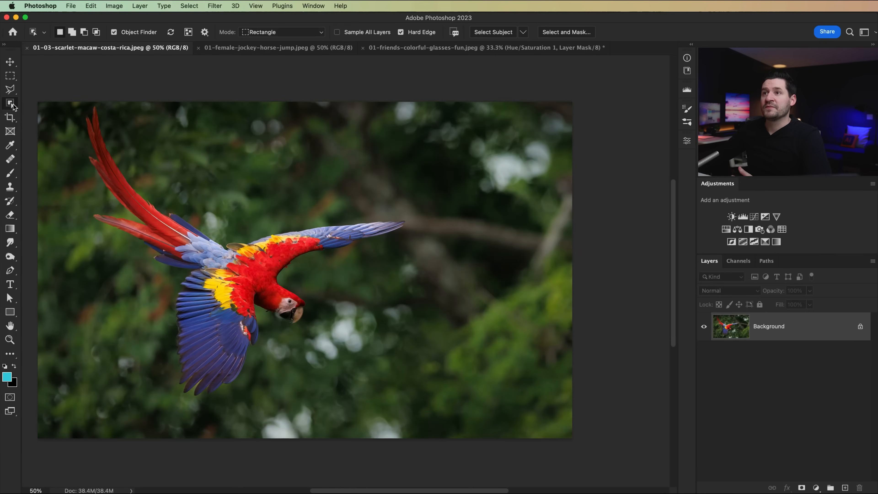
right_click(10, 103)
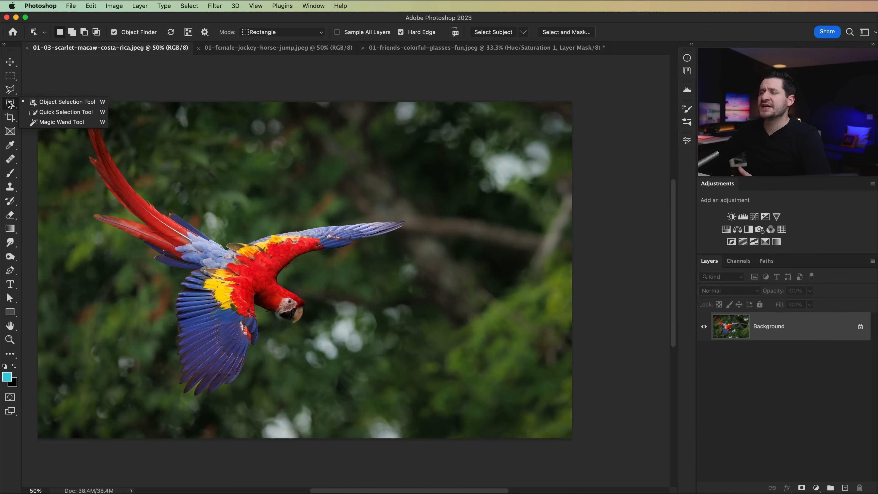
left_click(32, 104)
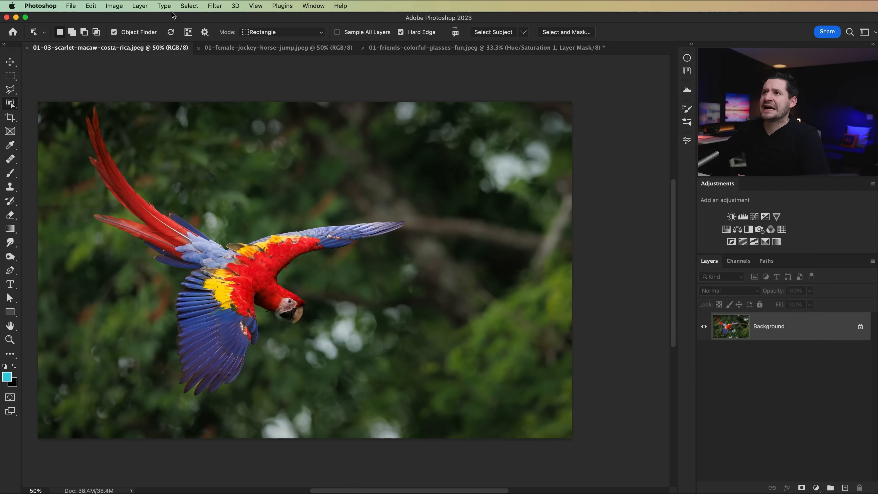
left_click(140, 6)
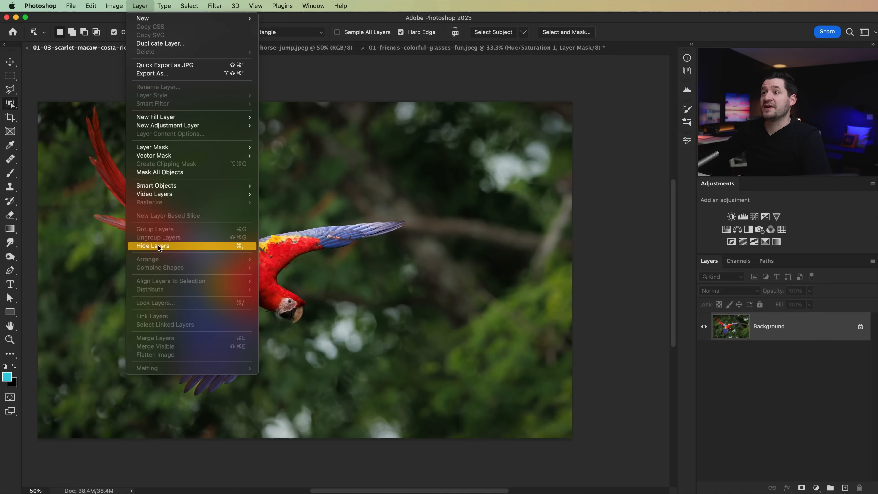
left_click(184, 172)
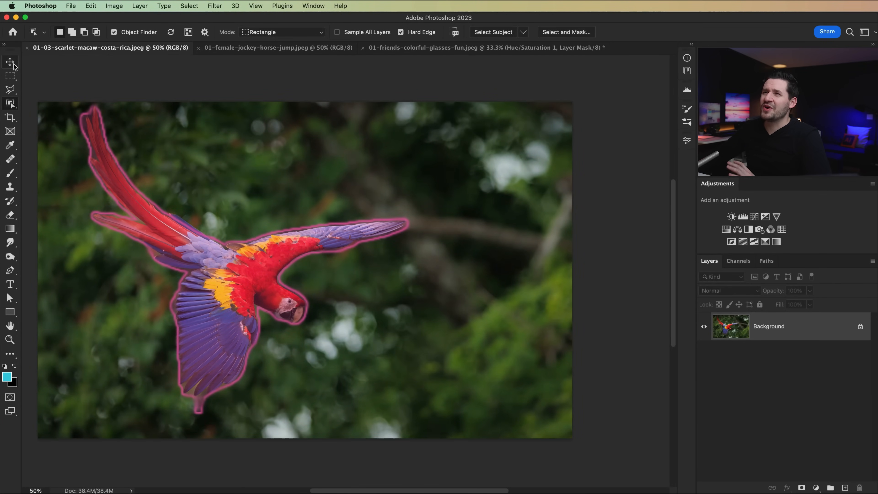
Step: Return to the Move tool and start a Focus Area selection on the macaw image
left_click(10, 63)
left_click(142, 7)
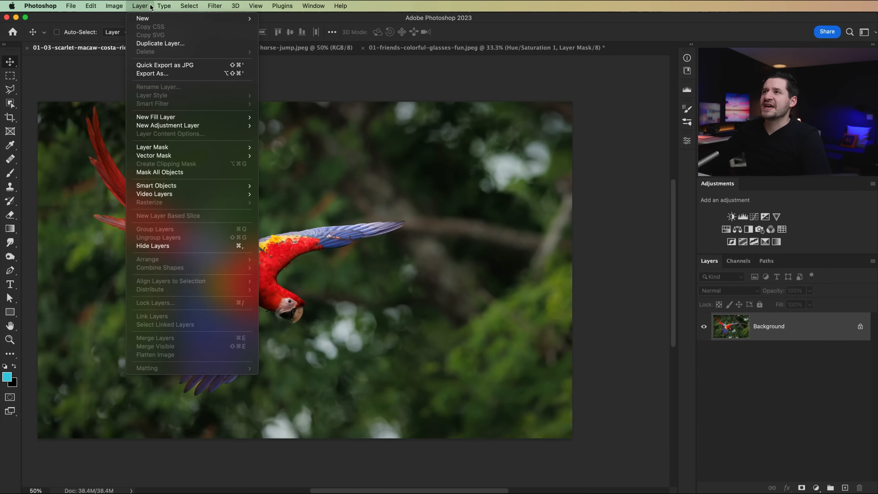
mouse_move(191, 6)
left_click(213, 104)
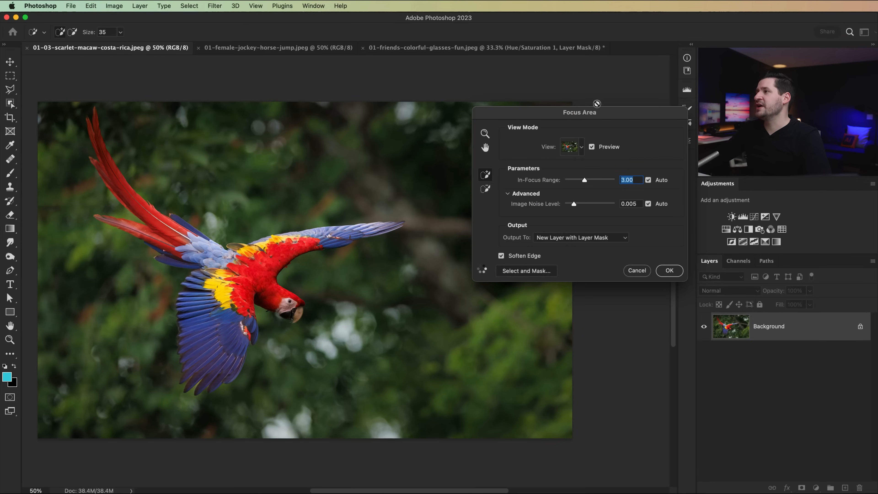
left_click_drag(590, 114, 537, 260)
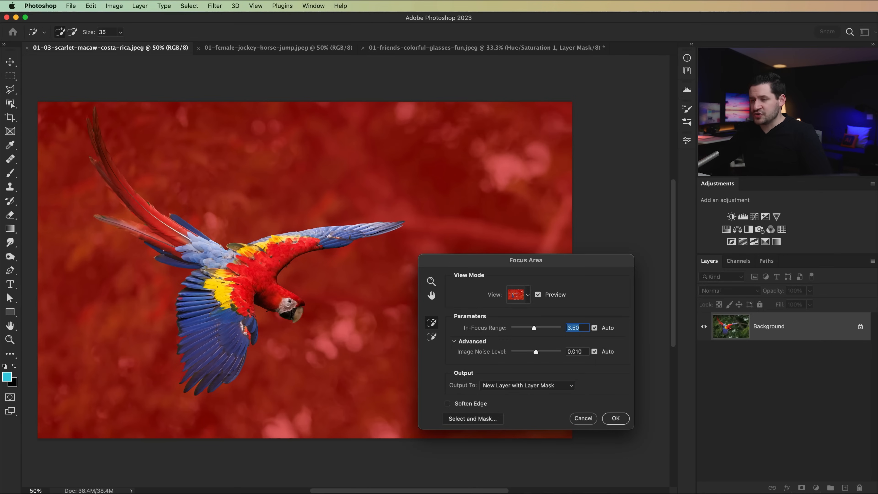
Step: Examine the Focus Area mask edges up close around the macaw's head, beak, wing and tail feathers
key("z")
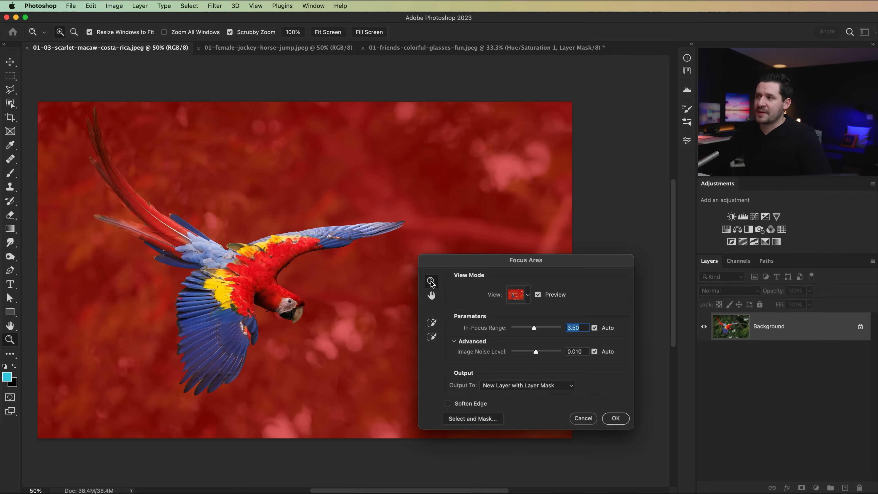
left_click(282, 312)
left_click(282, 312)
left_click(282, 312)
left_click(282, 313)
left_click_drag(310, 227, 231, 329)
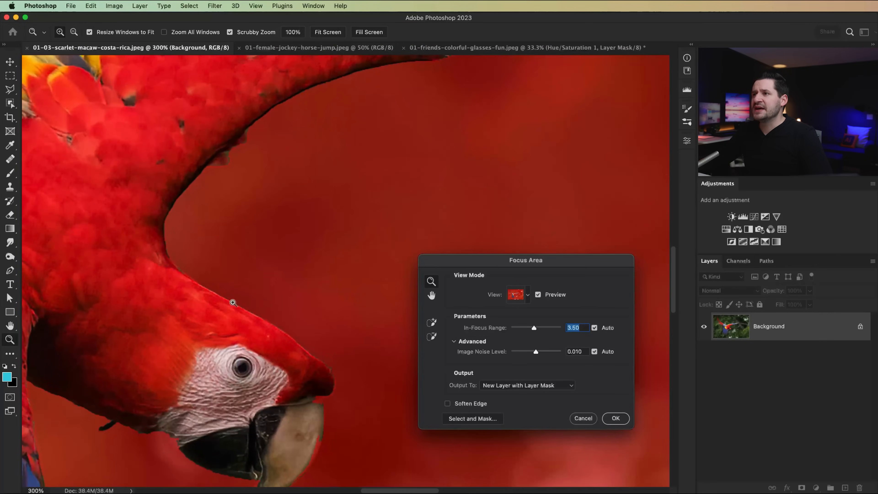
left_click_drag(269, 173, 194, 402)
left_click_drag(398, 251, 575, 63)
left_click_drag(339, 279, 288, 88)
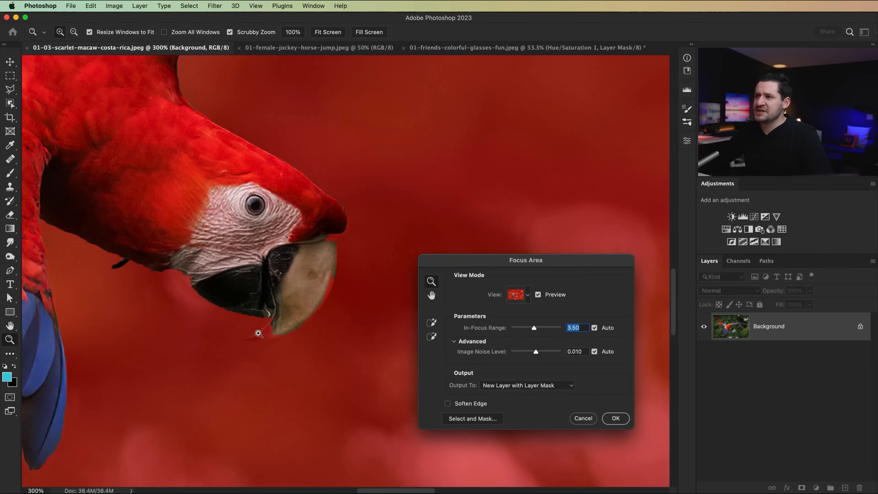
left_click_drag(171, 333, 504, 128)
left_click_drag(338, 261, 361, 83)
left_click_drag(127, 276, 454, 333)
left_click_drag(381, 217, 338, 286)
left_click_drag(344, 224, 314, 414)
left_click_drag(315, 220, 284, 471)
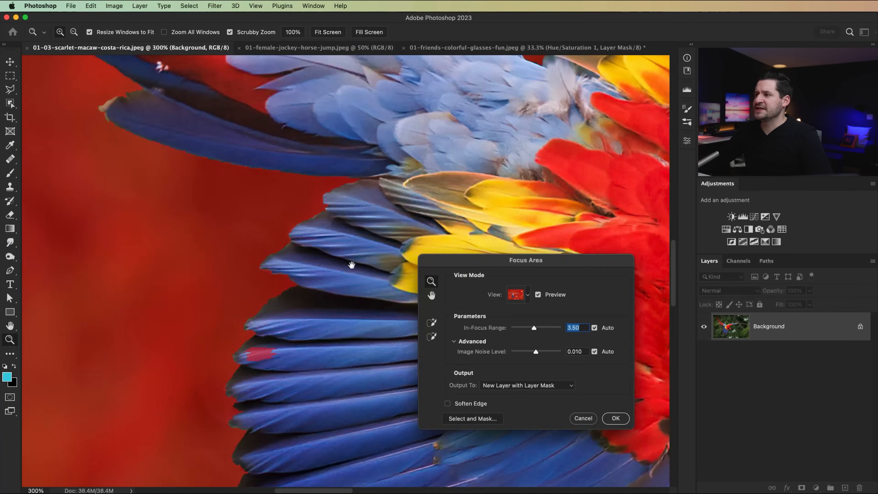
left_click_drag(351, 265, 634, 354)
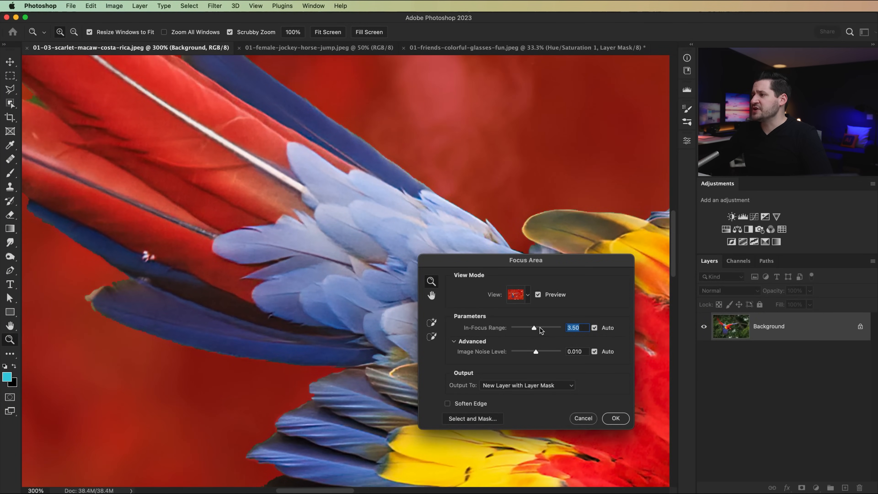
Step: Set the Focus Area In-Focus Range to 5.32 and check the mask over the wing and whole bird
left_click_drag(310, 405, 279, 12)
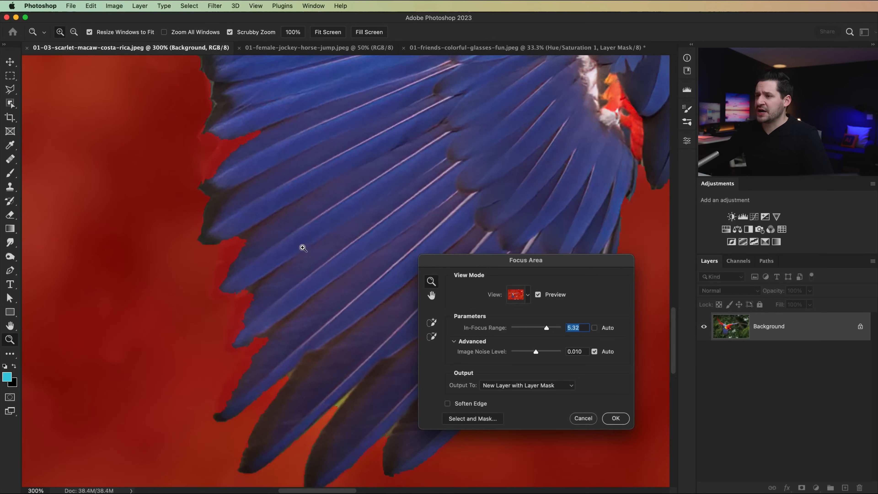
key("super+minus")
key("super+minus")
key("super+minus")
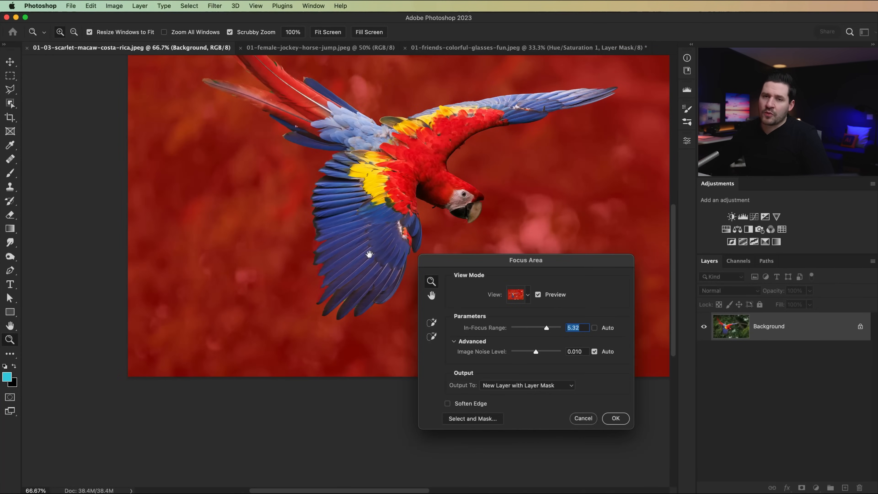
left_click_drag(299, 258, 221, 341)
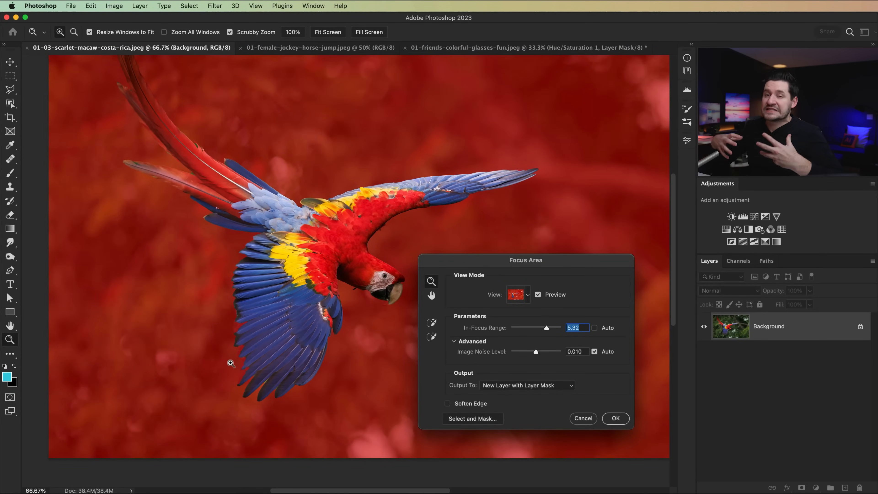
left_click_drag(265, 283, 226, 307)
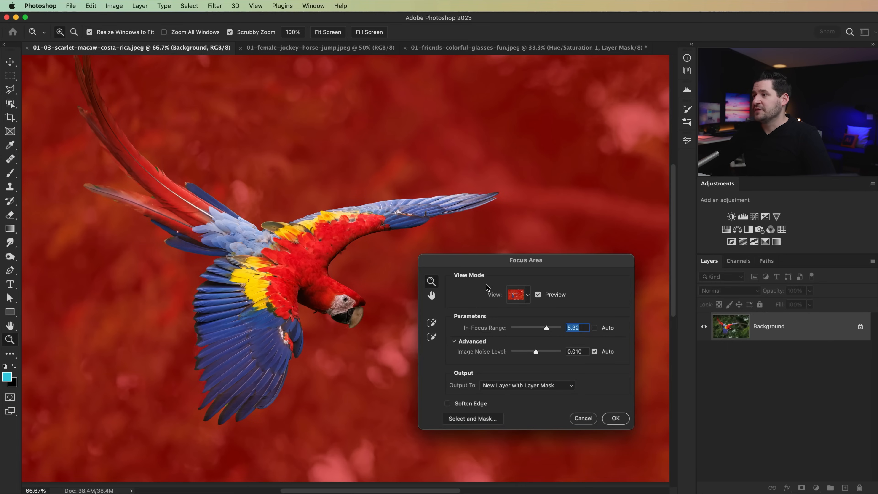
Step: Look through the available Focus Area view modes and keep Overlay
left_click_drag(490, 258, 479, 247)
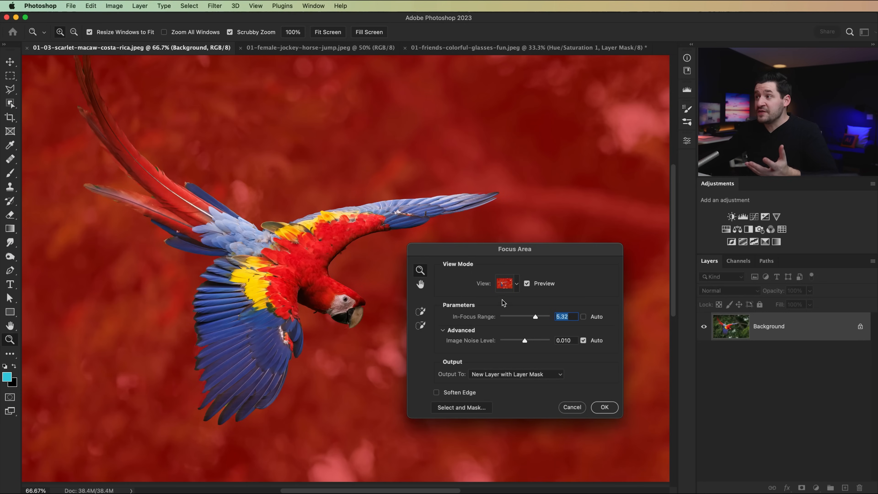
left_click(516, 290)
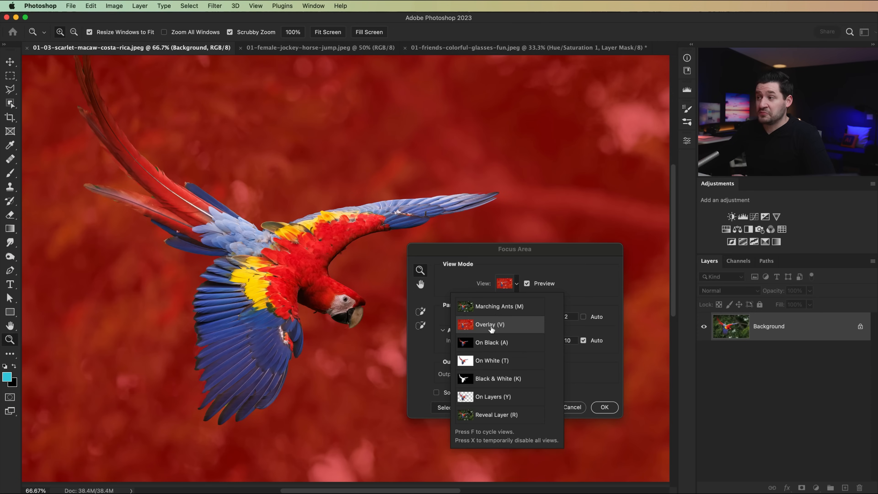
left_click(579, 361)
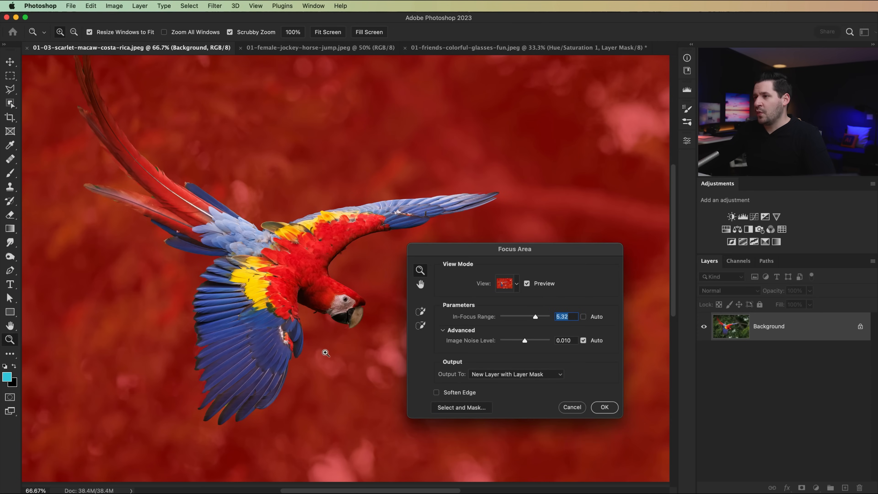
Step: Examine the Focus Area mask edge along the underside of the macaw's beak at pixel level
left_click(327, 322)
left_click(326, 322)
left_click(327, 323)
left_click(326, 323)
left_click(327, 323)
left_click_drag(327, 298, 158, 326)
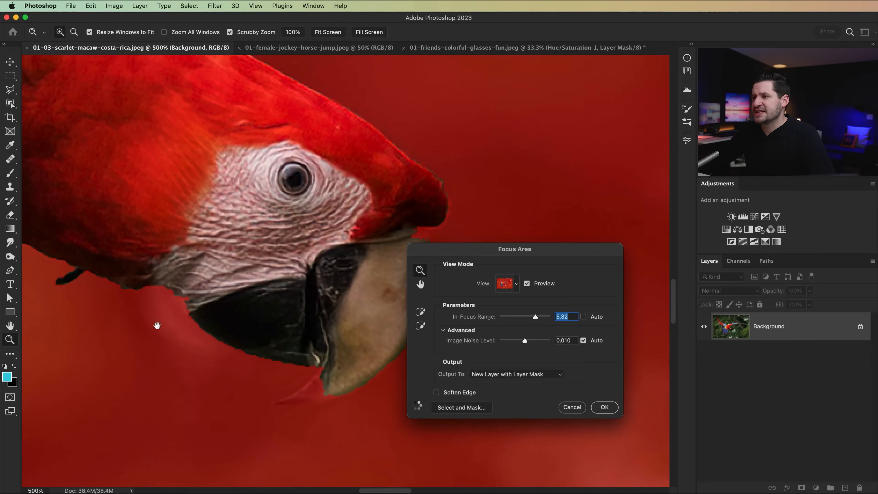
left_click(193, 337)
left_click(193, 337)
left_click(193, 337)
left_click(294, 367)
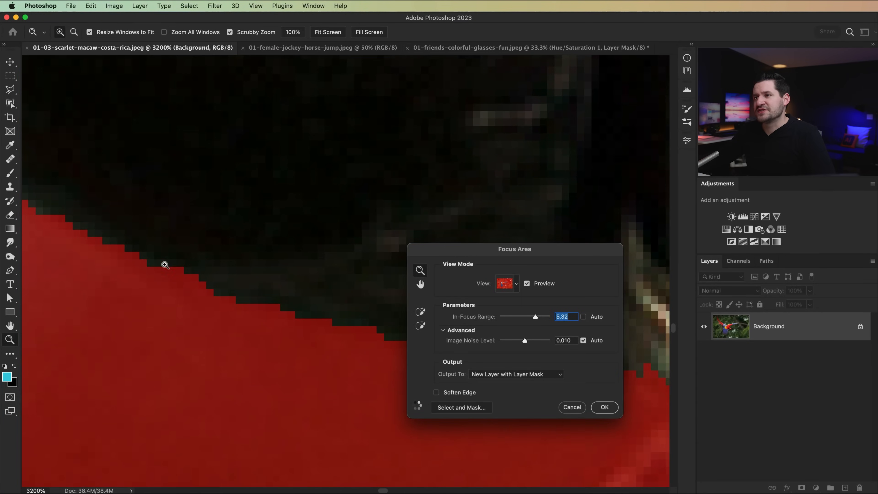
Step: Turn on Soften Edge for the Focus Area selection and check the edge under the beak
key("super+minus")
key("super+minus")
key("super+minus")
key("super+minus")
key("super+minus")
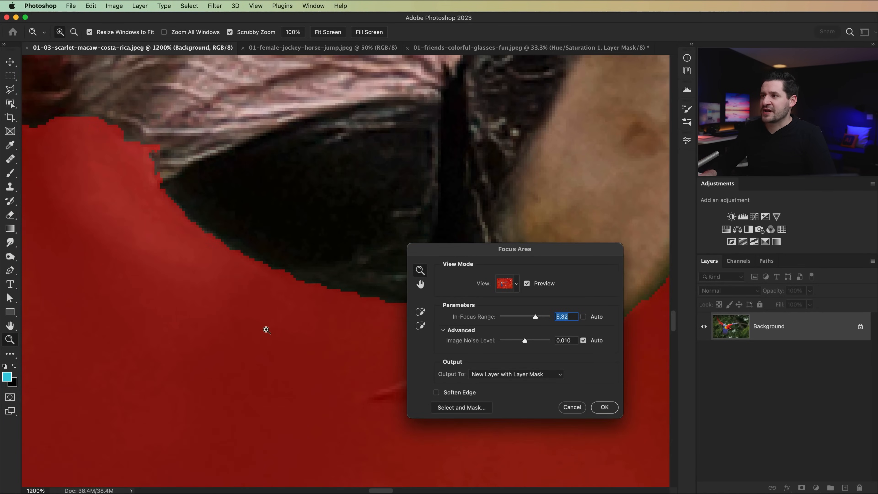
left_click_drag(239, 273, 256, 289)
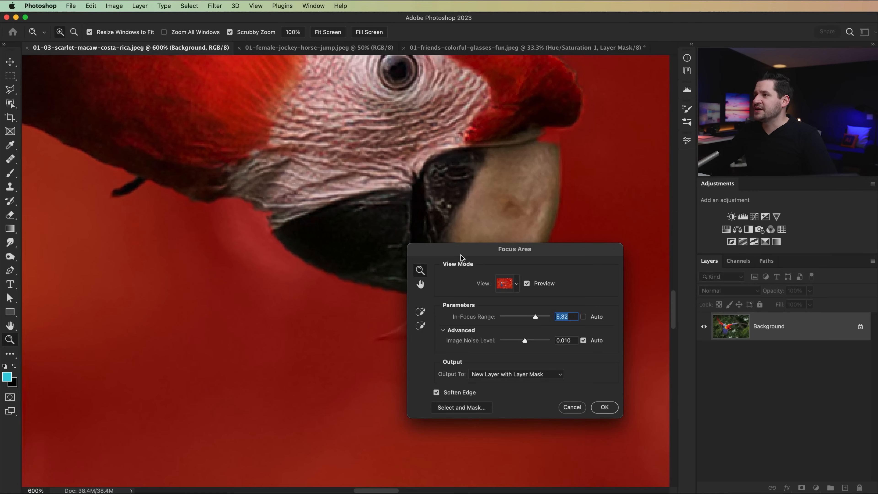
Step: Look through the Focus Area output options and keep New Layer with Layer Mask
left_click_drag(460, 246, 485, 264)
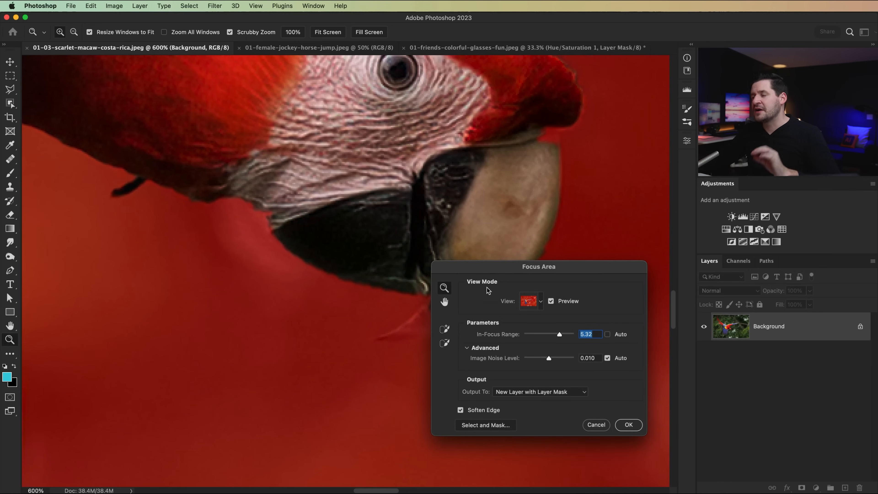
left_click_drag(373, 298, 279, 305)
left_click_drag(418, 186, 365, 196)
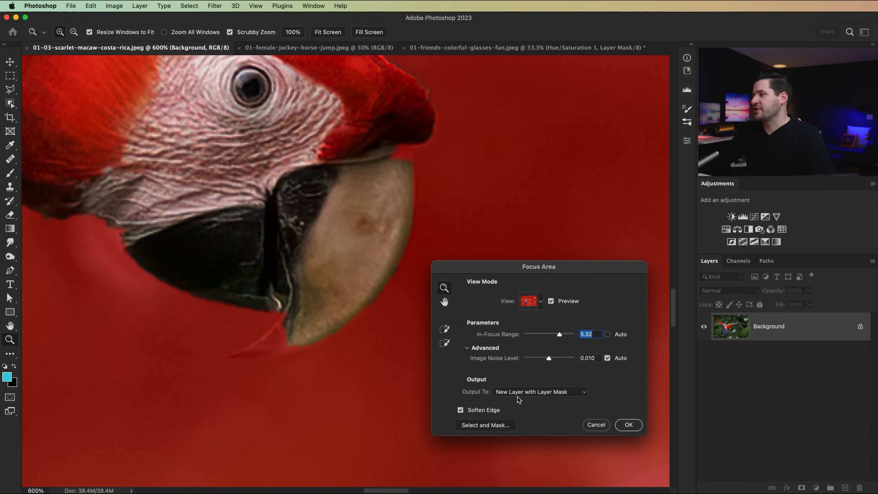
left_click(539, 393)
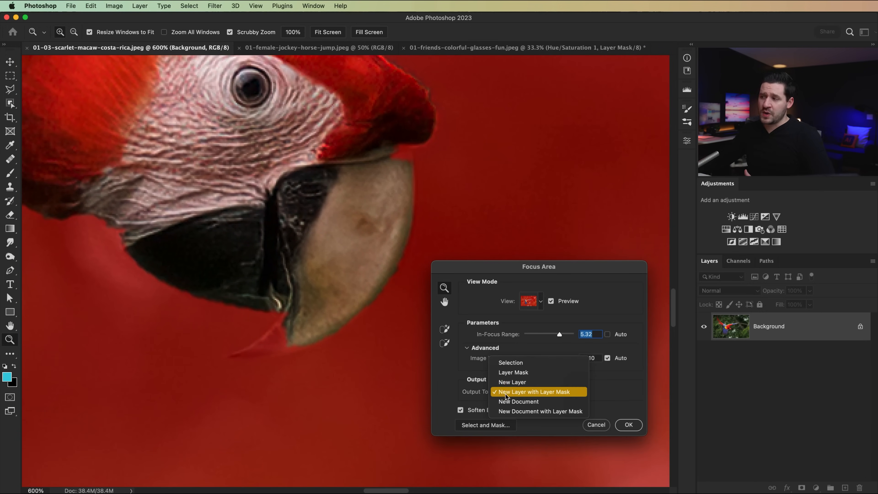
left_click(513, 395)
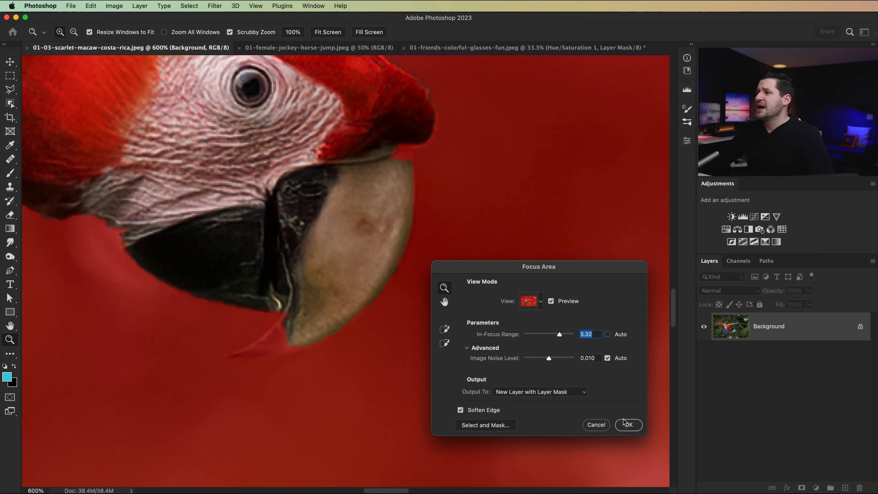
Step: Reduce the Focus Area Add brush to size 10 and paint the beak's missing tip and lower edge into the selection
left_click(445, 328)
mouse_move(366, 163)
left_mouse_down()
mouse_move(385, 185)
mouse_move(397, 164)
left_mouse_up()
left_click_drag(304, 309, 344, 237)
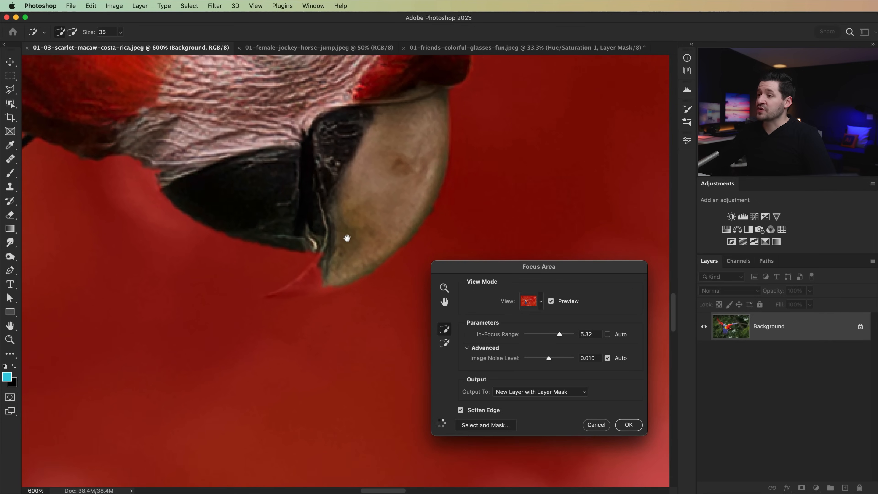
key("bracketleft")
key("bracketleft")
key("bracketleft")
key("bracketleft")
key("bracketleft")
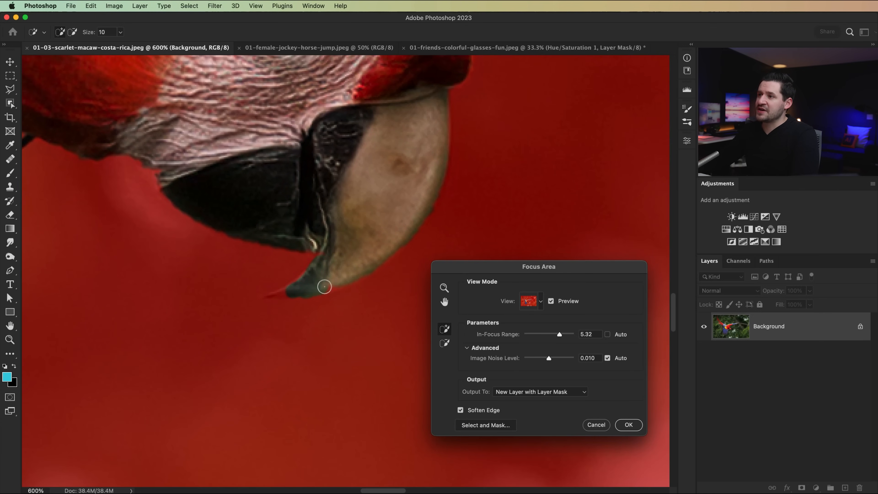
left_click_drag(296, 291, 344, 276)
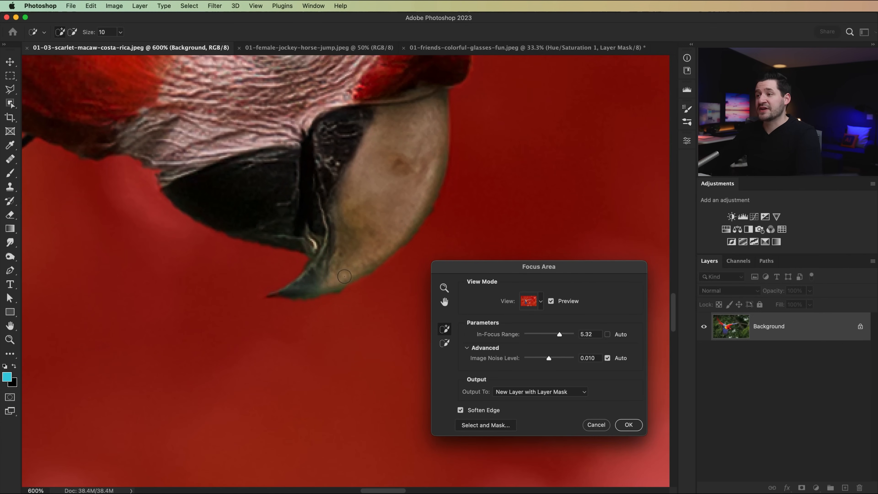
mouse_move(213, 221)
left_mouse_down()
mouse_move(106, 157)
mouse_move(213, 225)
mouse_move(131, 152)
mouse_move(142, 184)
mouse_move(223, 239)
mouse_move(97, 175)
left_mouse_up()
mouse_move(190, 227)
left_mouse_down()
mouse_move(239, 231)
mouse_move(185, 197)
mouse_move(208, 181)
left_mouse_up()
Step: Examine the Focus Area mask over the whole macaw and closely along the feather tips of the lower wing
key("super+1")
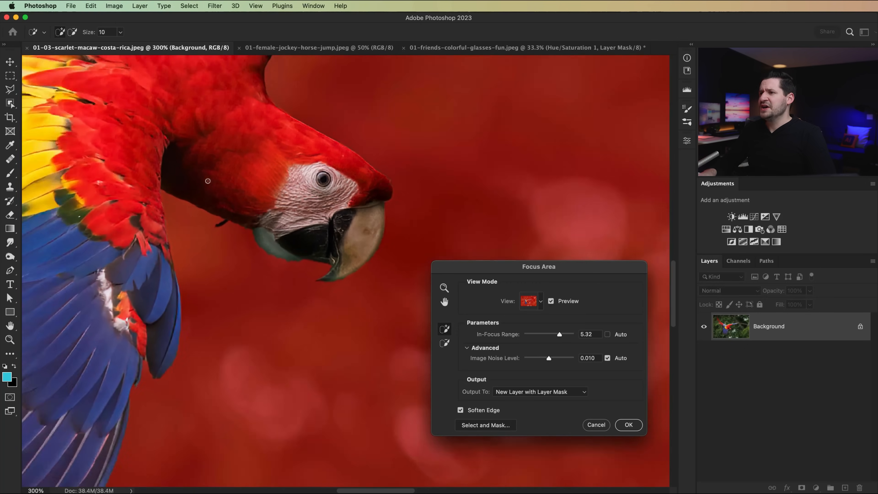
scroll(221, 356, "left", 3)
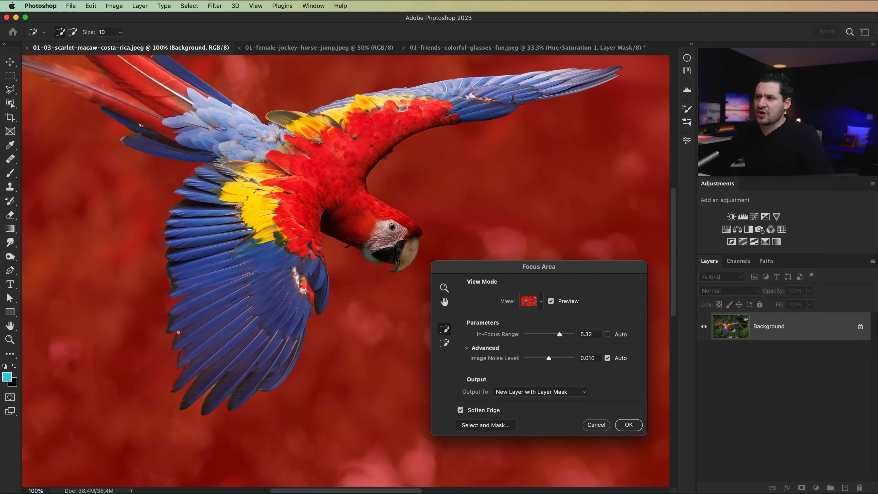
key("z")
left_click(180, 386)
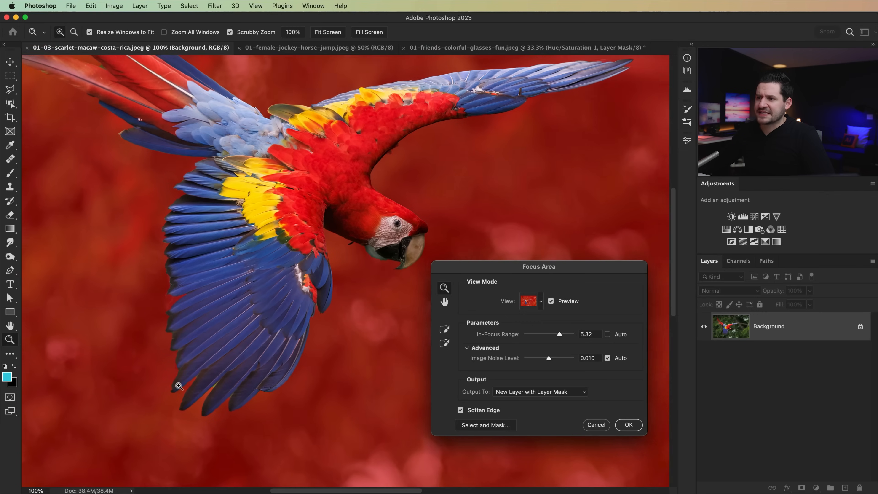
left_click(180, 386)
left_click(180, 386)
left_click(186, 382)
left_click_drag(239, 361, 259, 406)
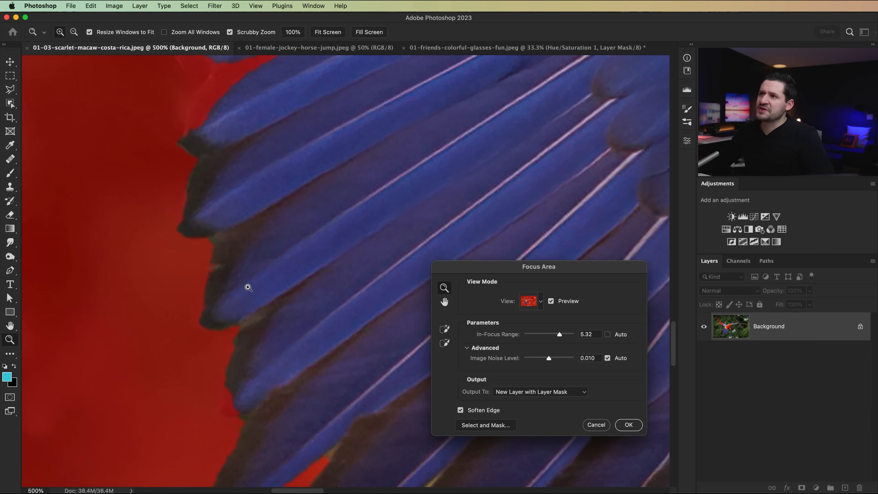
left_click_drag(246, 288, 276, 398)
Step: Check the whole bird in the overlay and apply the Focus Area selection as a new layer with a layer mask
left_click(445, 329)
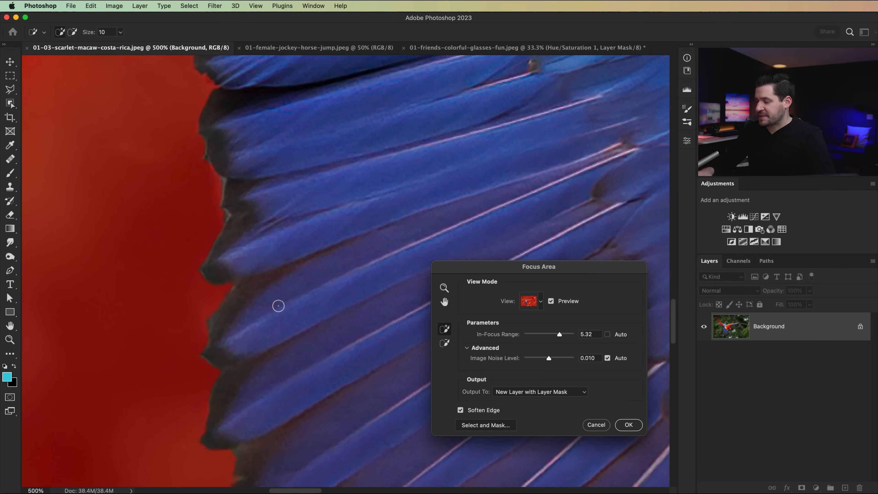
key("super+0")
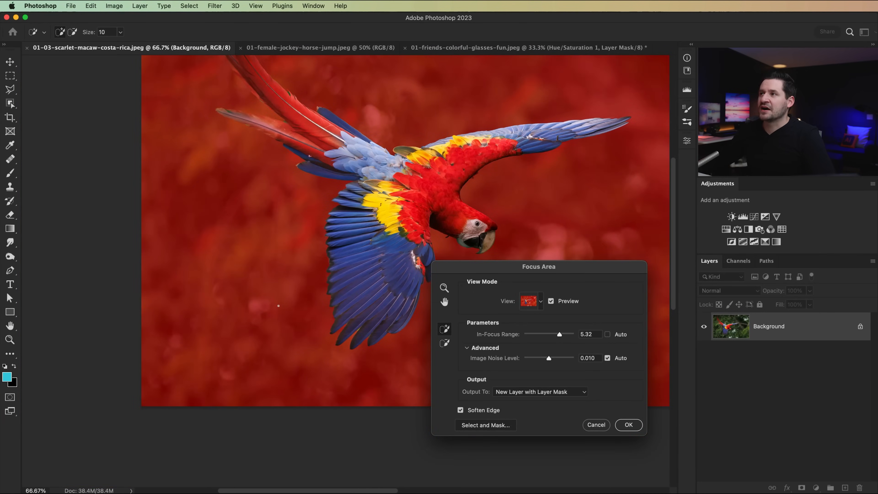
left_click_drag(334, 182, 207, 275)
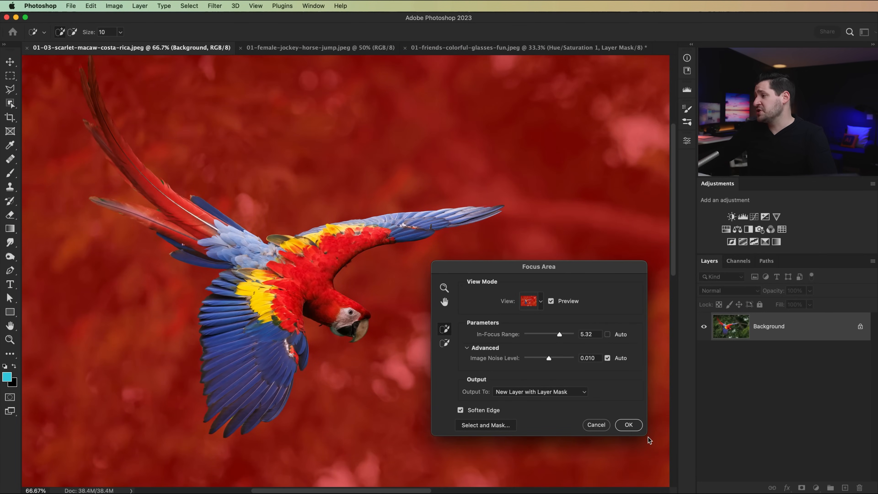
left_click(628, 425)
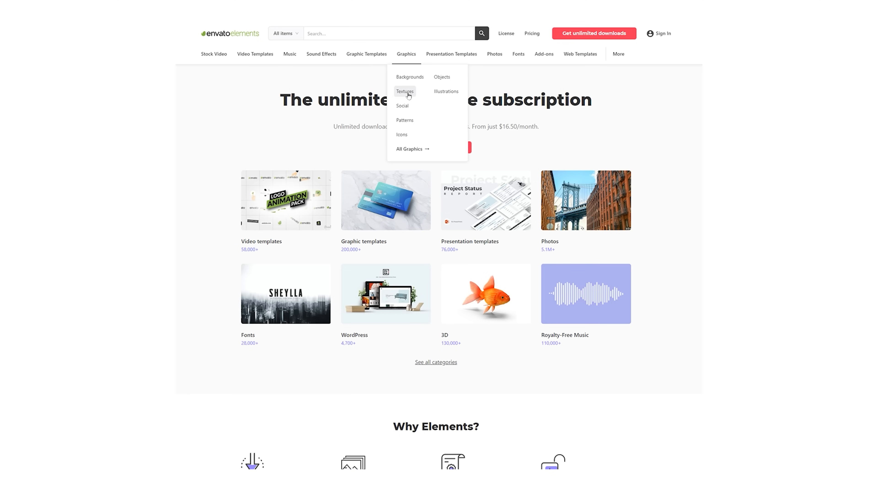
Step: Switch to the Envato Elements website and browse its Icons and Textures graphics categories
left_click(401, 135)
scroll(691, 231, "down", 10)
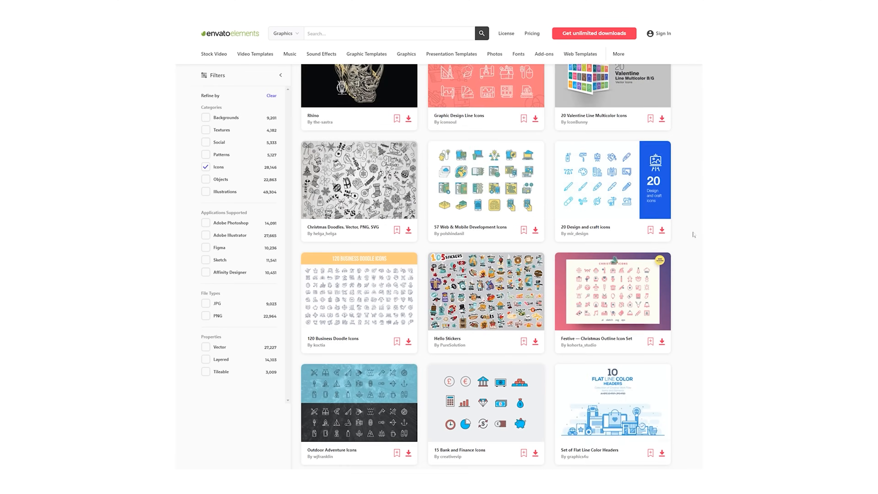
scroll(691, 232, "up", 10)
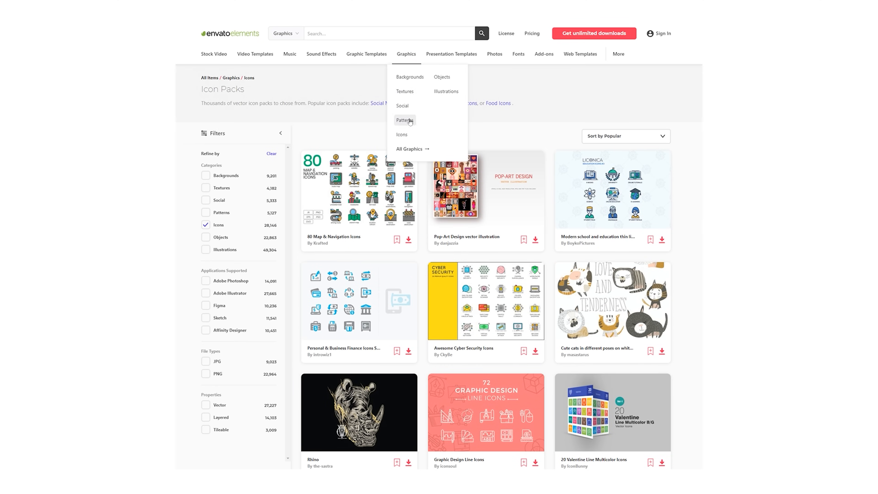
left_click(402, 96)
scroll(609, 347, "down", 15)
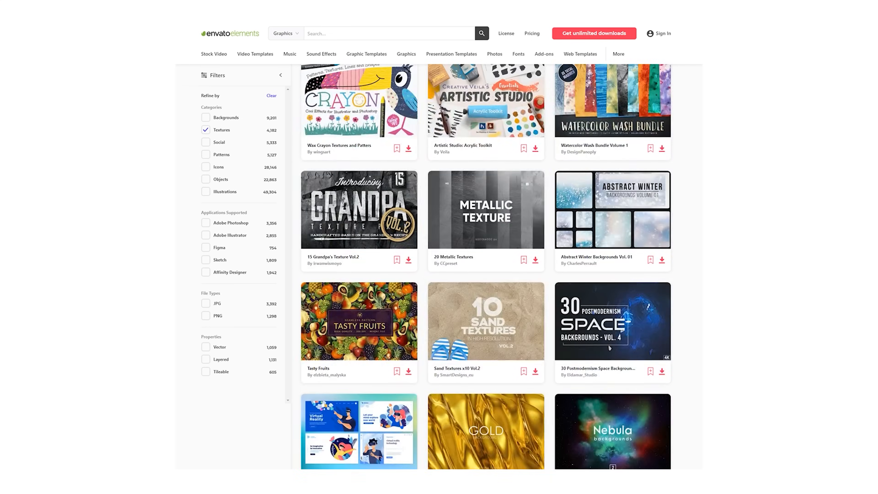
scroll(609, 347, "up", 15)
Step: Browse the presentation templates and the fonts collection on Envato Elements
left_click(451, 54)
scroll(485, 242, "down", 20)
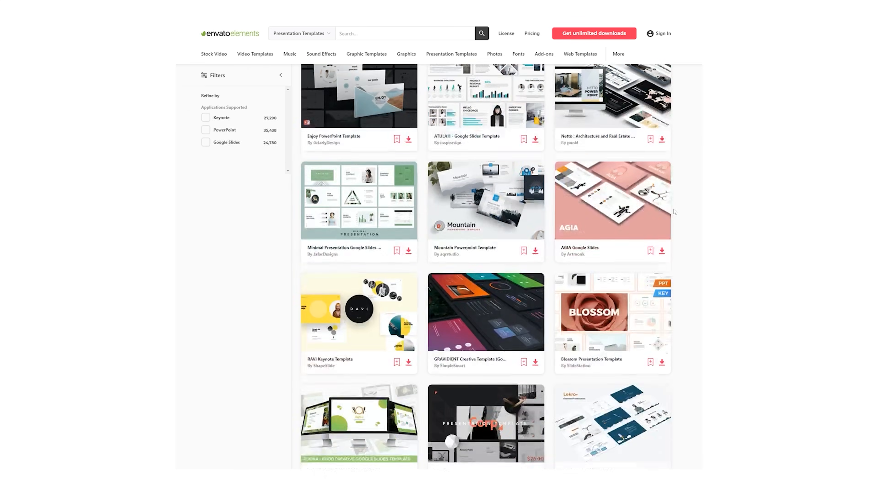
scroll(485, 243, "up", 20)
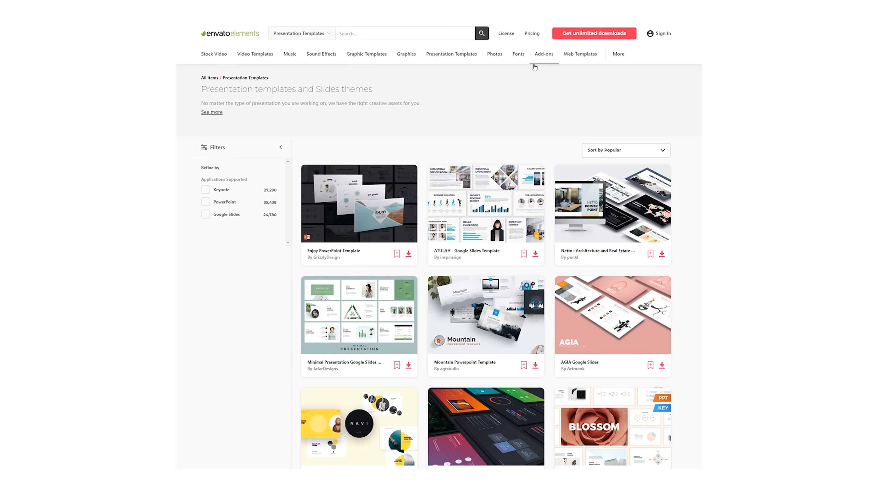
left_click(519, 54)
scroll(485, 242, "down", 20)
scroll(486, 242, "down", 10)
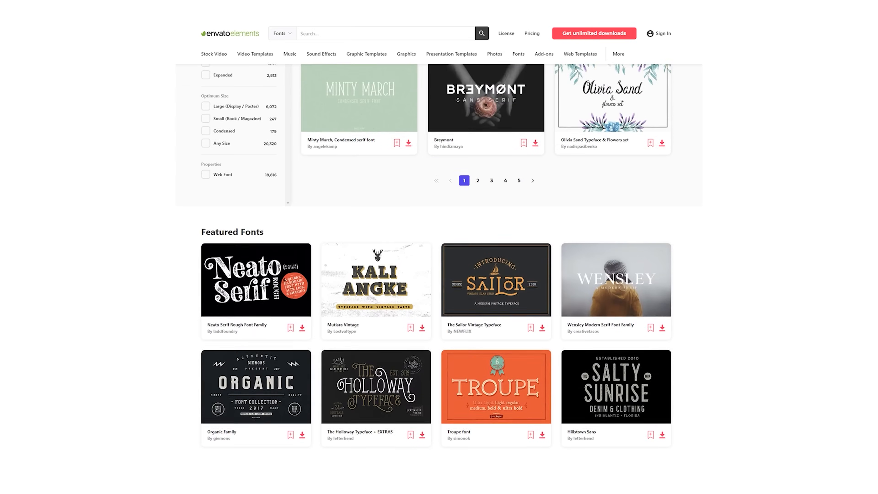
scroll(486, 242, "up", 20)
Step: Browse the stock photos category and search it for "technology blue"
left_click(495, 54)
scroll(493, 103, "down", 10)
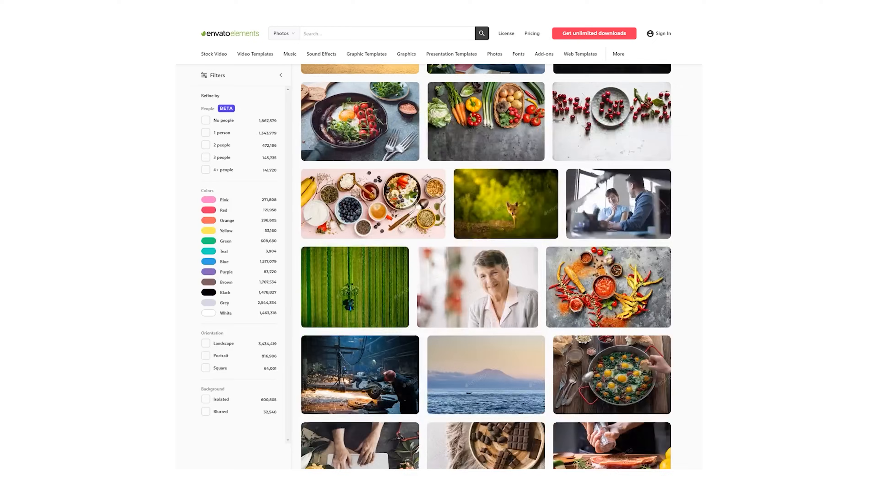
scroll(461, 91, "up", 10)
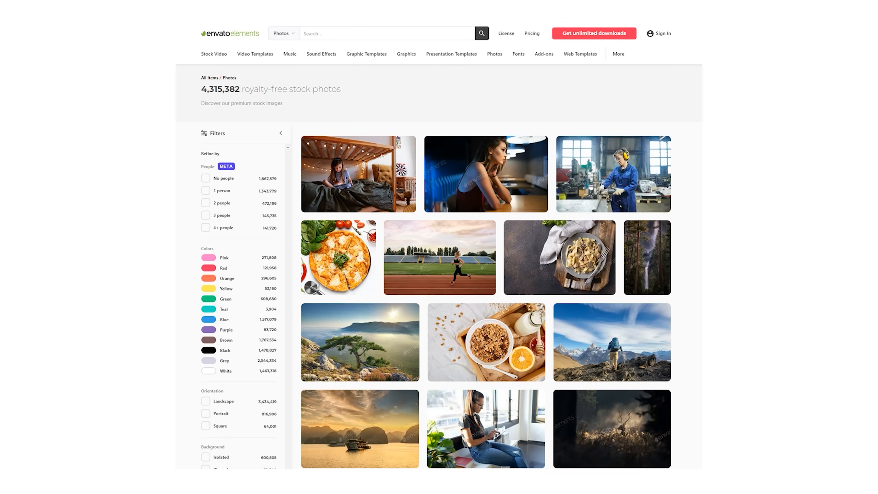
key("Return")
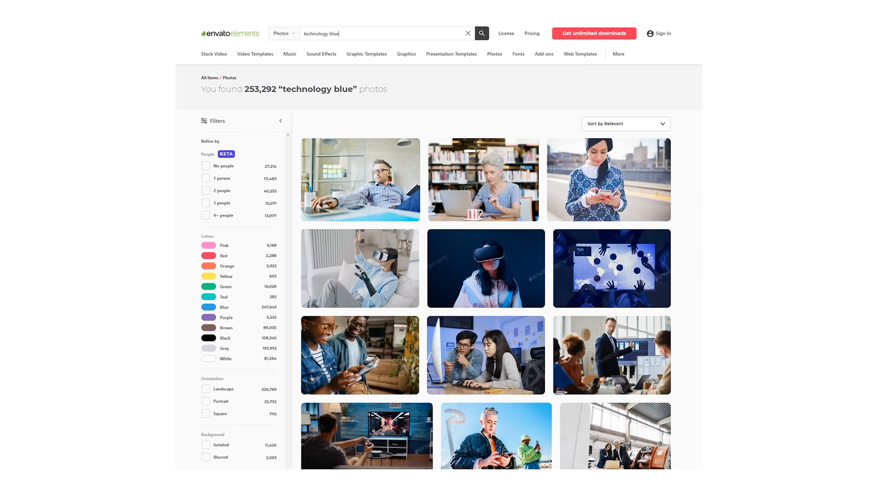
scroll(679, 193, "down", 10)
scroll(554, 138, "up", 10)
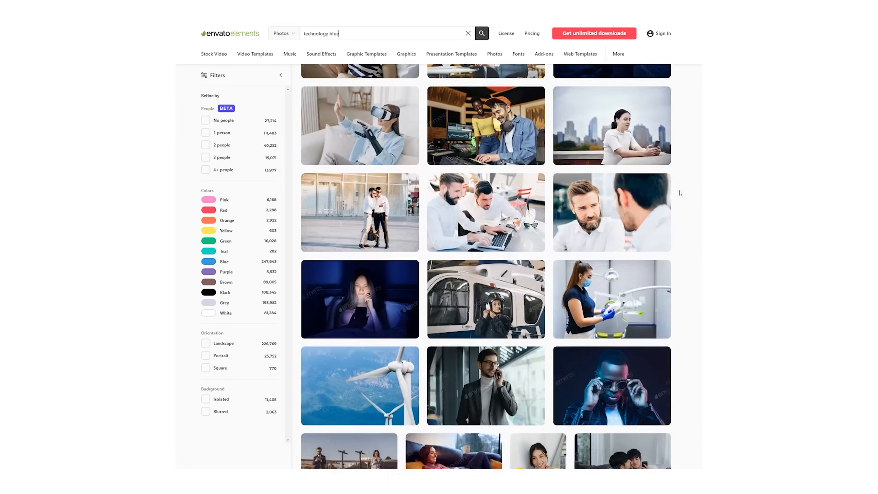
Step: Search the stock photos for "social media" and skim the results
type("media")
key("Return")
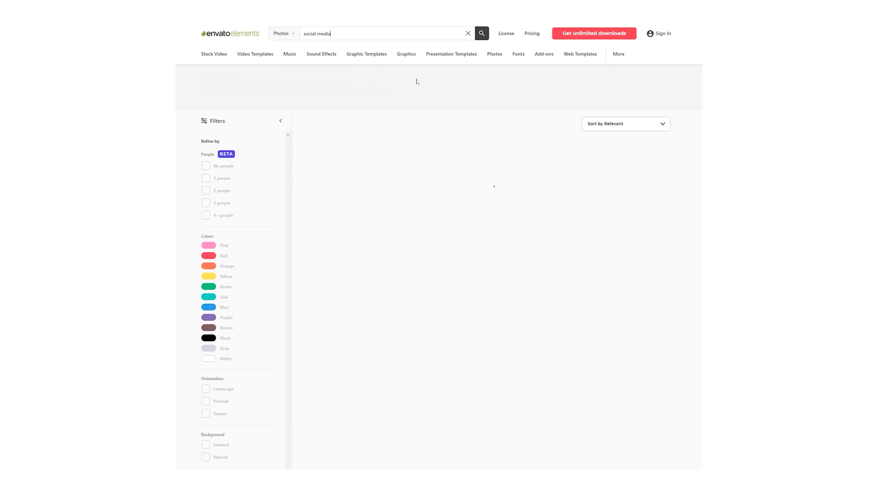
scroll(484, 242, "down", 5)
scroll(697, 225, "up", 5)
Step: Search the stock photos for "landscape sunset" and look through the first page of results
key("ctrl+a")
type("landscape sunset")
key("Return")
scroll(697, 225, "down", 8)
scroll(506, 119, "down", 15)
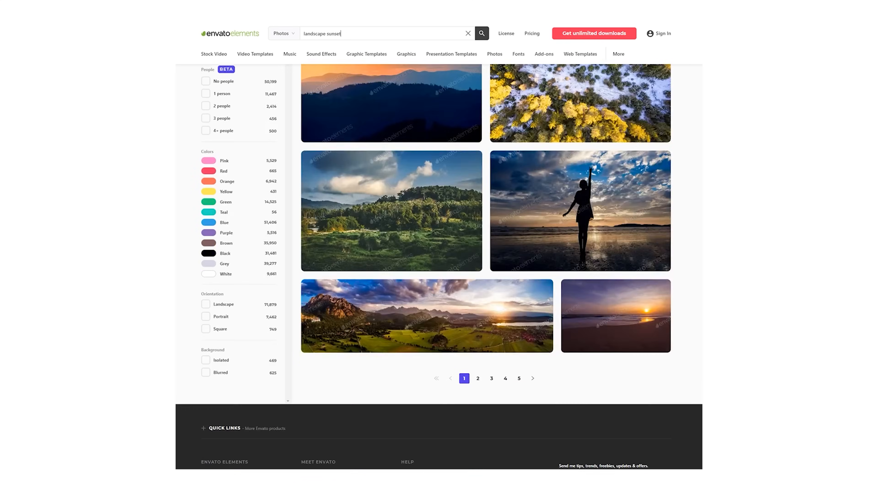
scroll(507, 119, "up", 20)
Step: Browse the UX and UI Kits graphic templates and the web templates category
left_click(360, 120)
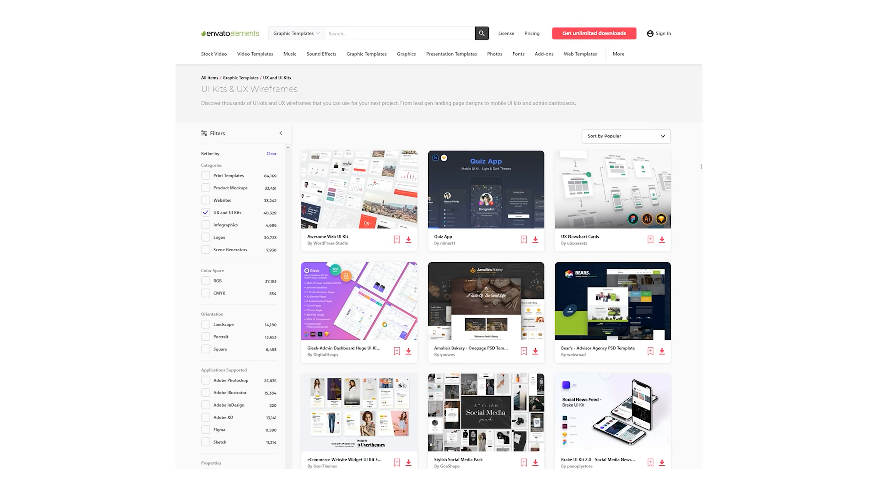
scroll(421, 121, "down", 10)
scroll(506, 217, "down", 12)
scroll(506, 216, "up", 20)
left_click(574, 57)
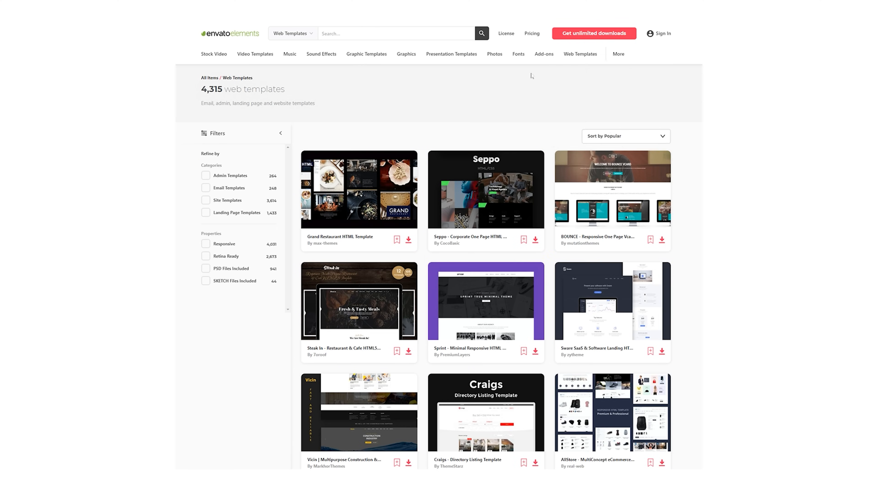
scroll(486, 242, "down", 15)
scroll(696, 157, "up", 15)
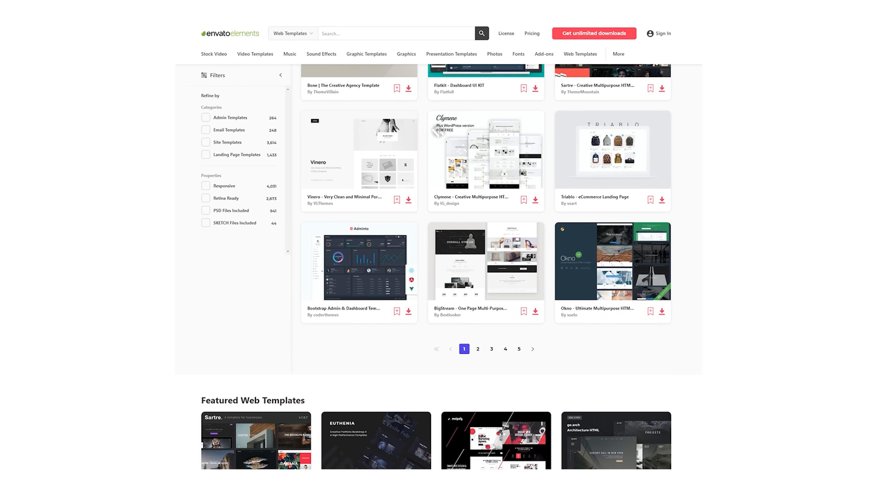
Step: Revisit the presentation templates and look through the graphic templates category
left_click(455, 56)
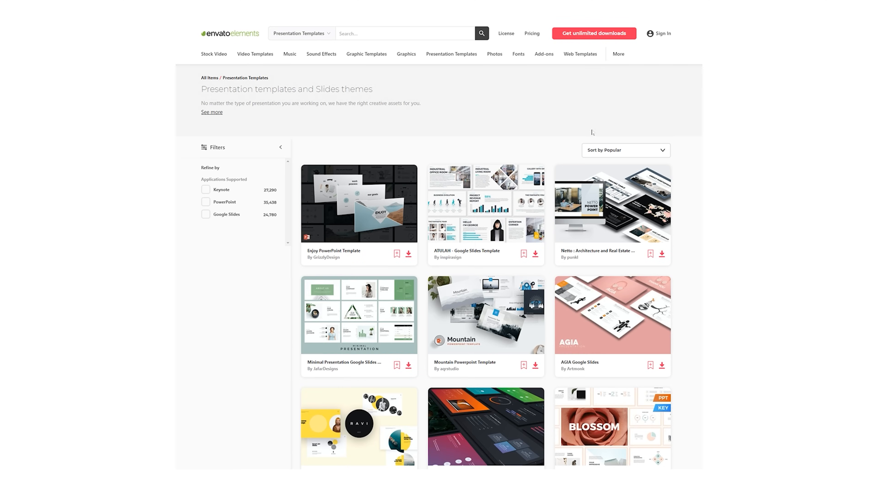
left_click(366, 54)
scroll(485, 266, "down", 10)
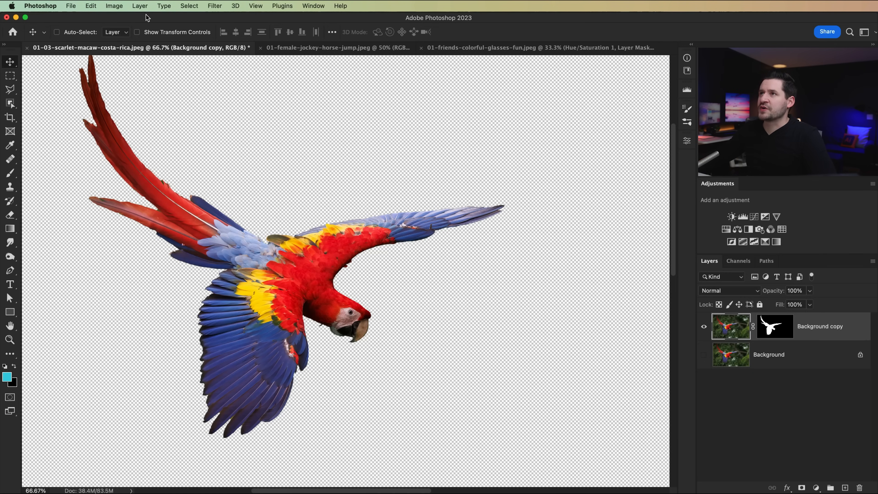
Step: In Photoshop, reopen Focus Area on the Background copy layer to view its Select and Mask option, and close it without applying
left_click(193, 8)
left_click(216, 101)
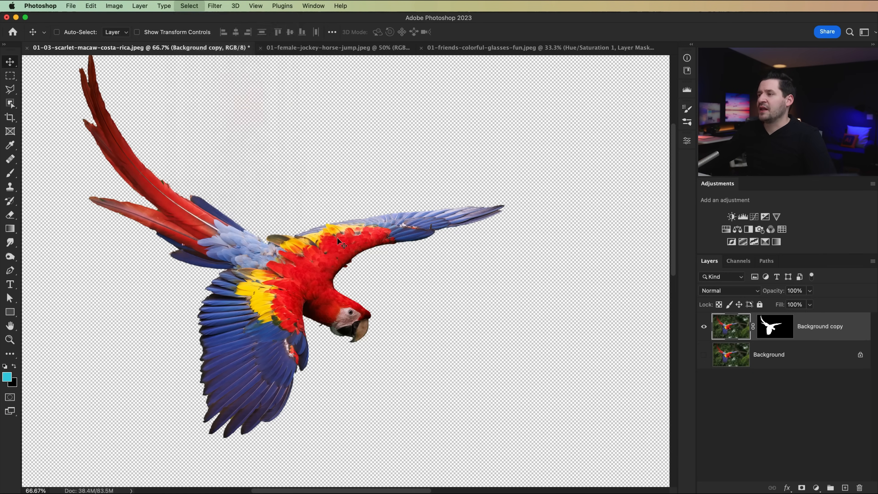
left_click_drag(490, 269, 395, 229)
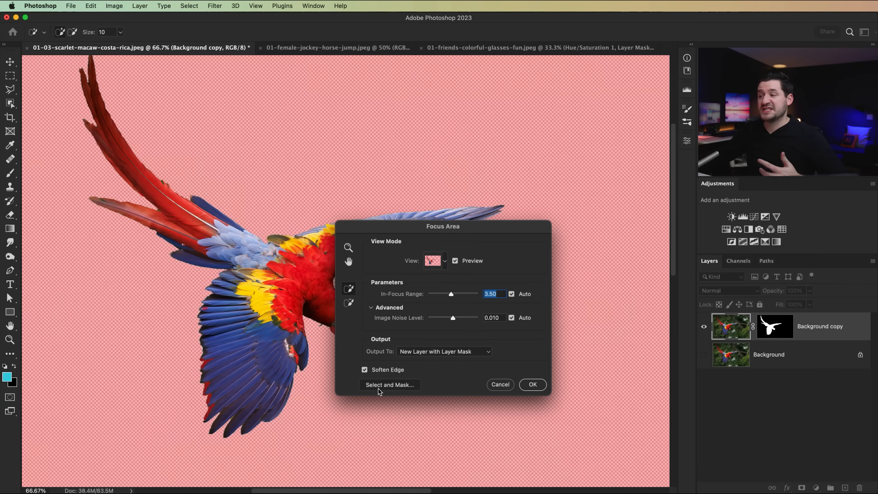
left_click(503, 386)
Step: Examine the cutout's edges around the macaw's body, head and beak at high magnification
key("z")
left_click(267, 264)
left_click(267, 264)
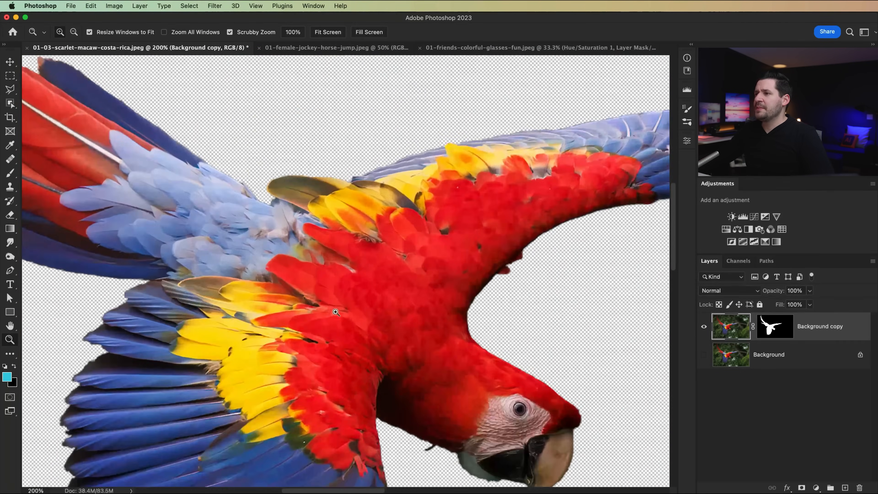
left_click(333, 309)
left_click_drag(443, 319, 140, 121)
left_click_drag(329, 390, 356, 288)
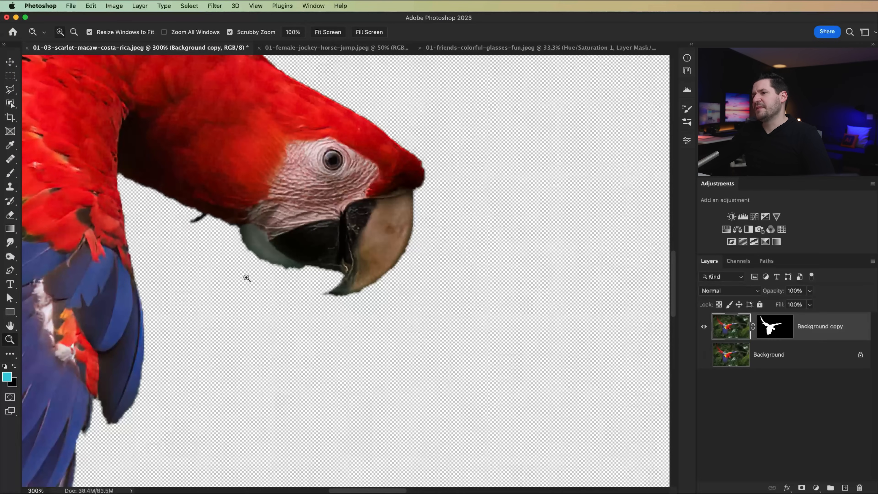
left_click_drag(293, 256, 300, 289)
left_click_drag(323, 243, 427, 175)
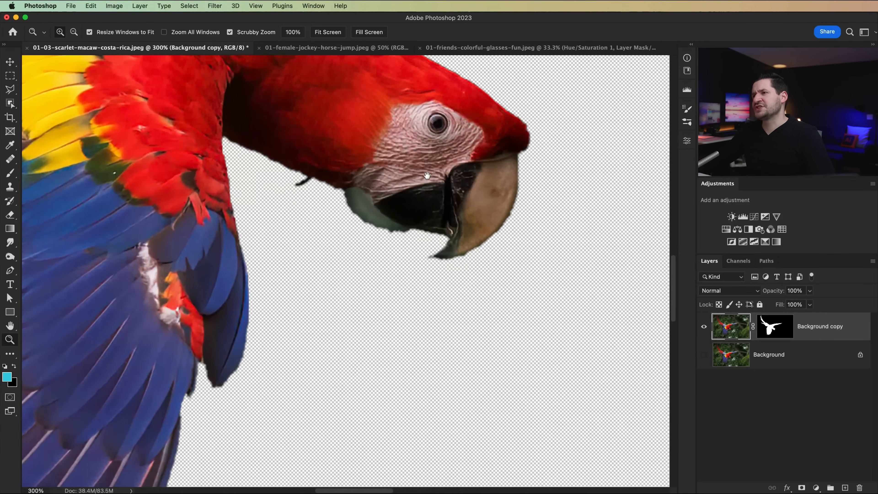
Step: Examine the cutout's edge along the feathers of the macaw's lower wing
left_click_drag(261, 327, 372, 204)
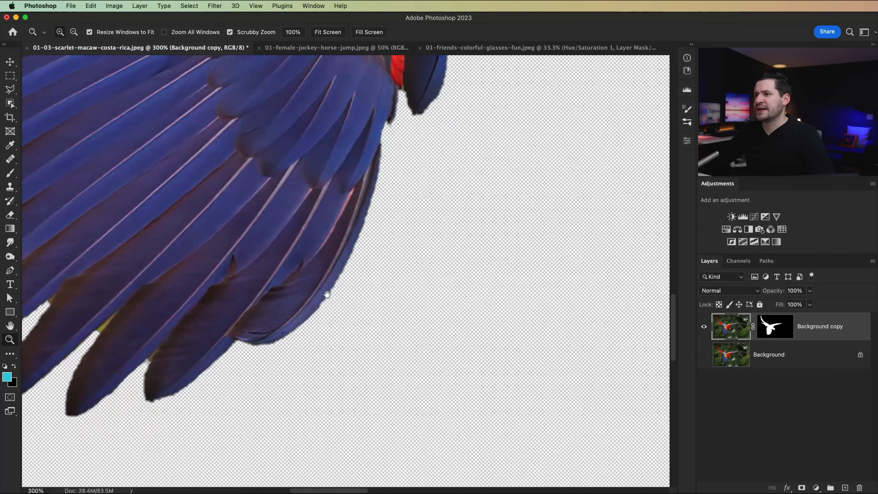
left_click_drag(349, 257, 300, 347)
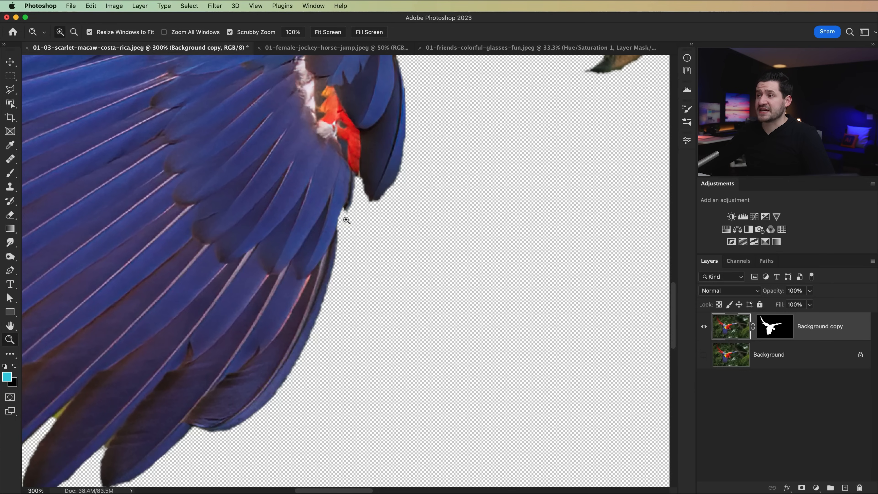
left_click(345, 220)
left_click(345, 220)
left_click(345, 220)
scroll(338, 231, "down", 3)
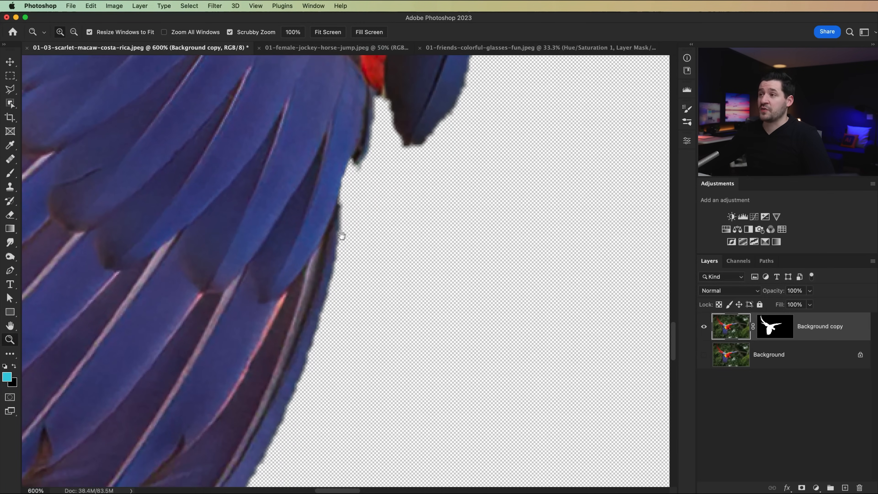
left_click(406, 335, "alt")
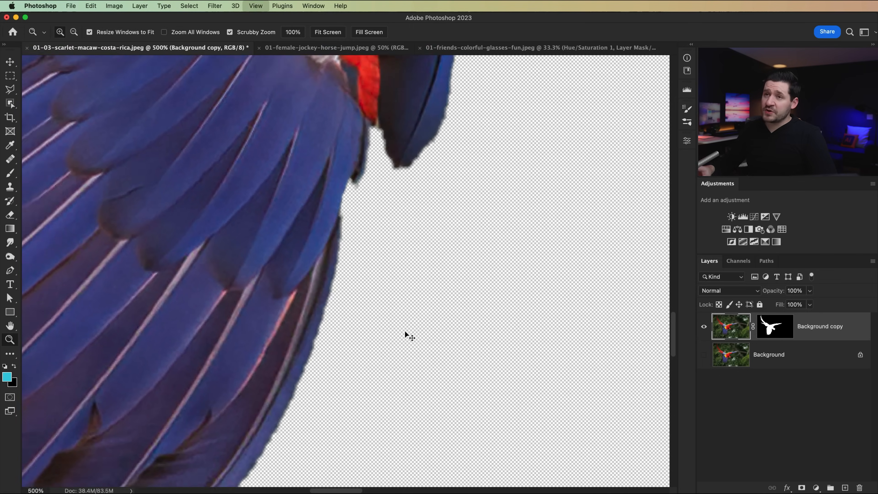
left_click(405, 334, "alt")
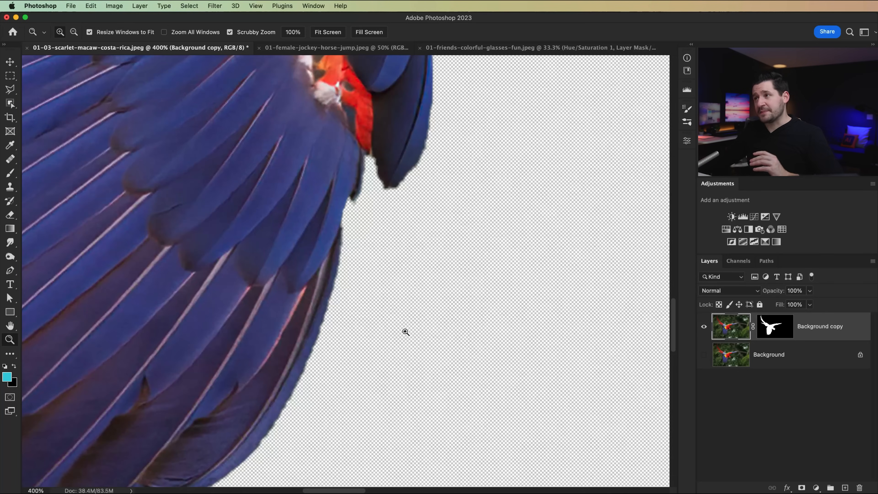
Step: Select the Background copy layer's mask and lower its density to 3%
left_click(687, 141)
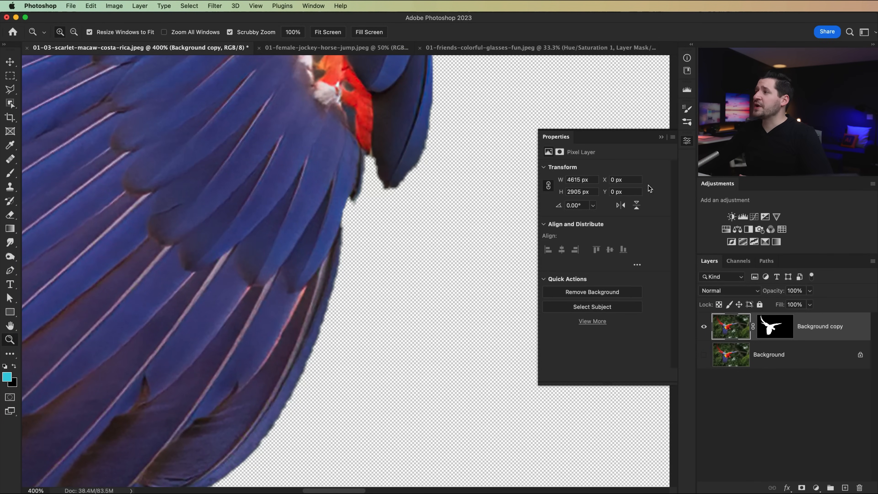
left_click(776, 332)
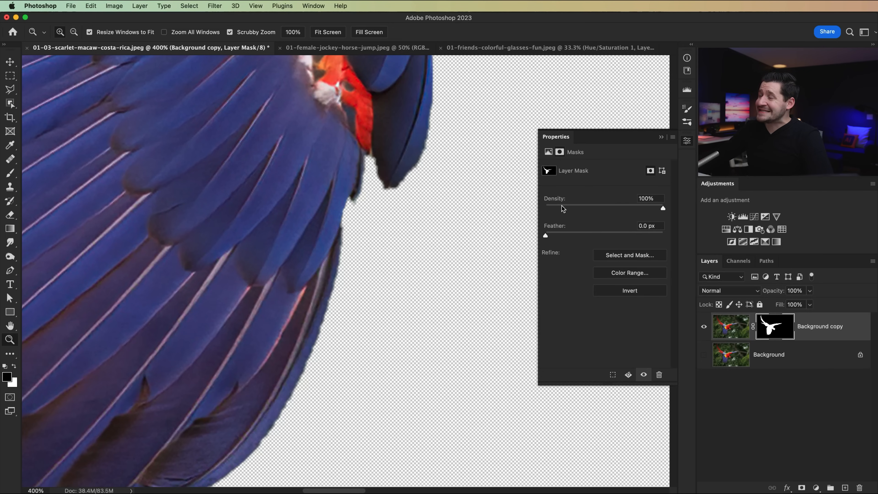
left_click_drag(576, 208, 551, 211)
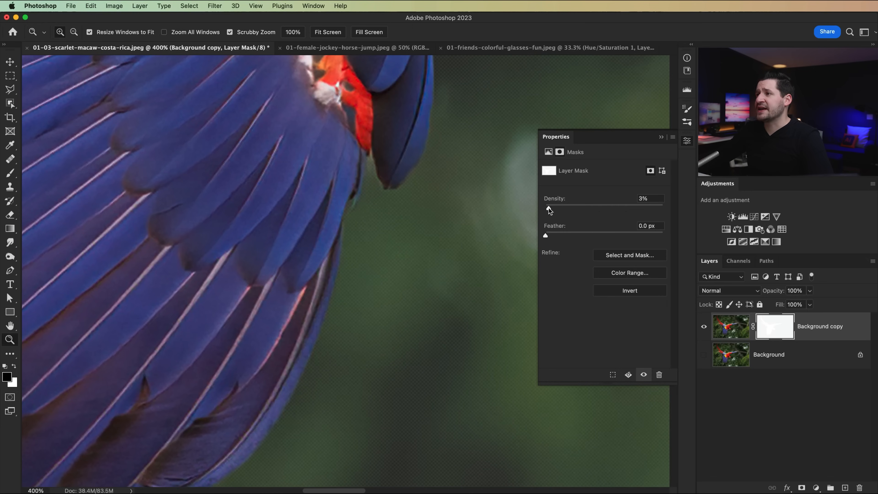
Step: Choose the Brush tool and reduce its size to 8 px for detail work along the lower wing
left_click_drag(377, 204, 391, 200)
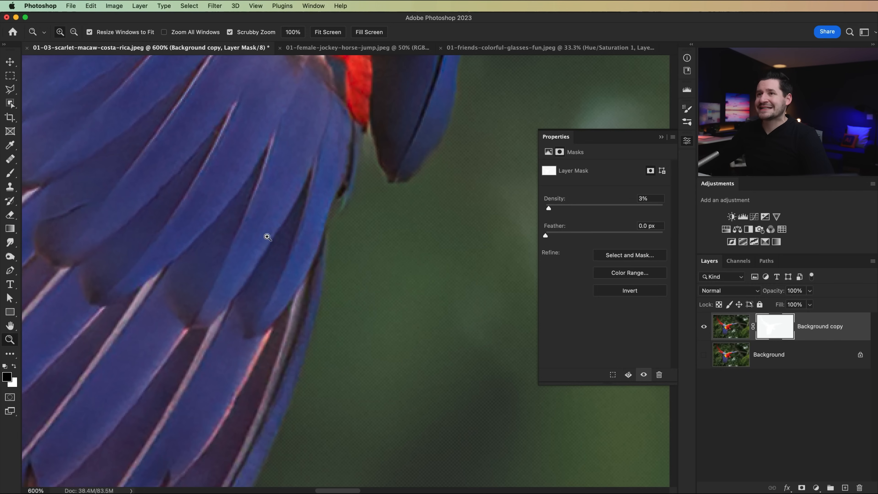
left_click(9, 176)
right_click(271, 203)
key("Escape")
mouse_move(283, 199)
left_mouse_down()
mouse_move(112, 209)
mouse_move(114, 218)
left_mouse_up()
left_click_drag(378, 208, 58, 229)
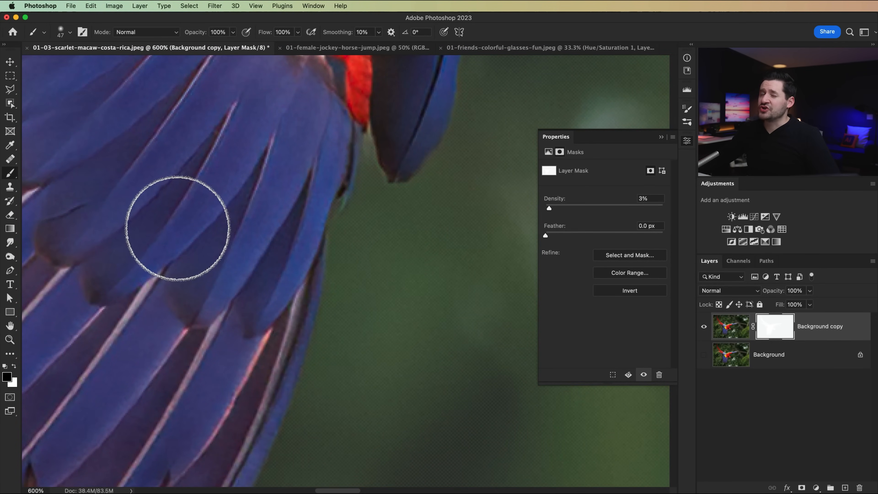
mouse_move(362, 220)
left_mouse_down()
mouse_move(318, 227)
mouse_move(342, 191)
left_mouse_up()
mouse_move(367, 229)
left_mouse_down()
mouse_move(342, 214)
mouse_move(315, 215)
left_mouse_up()
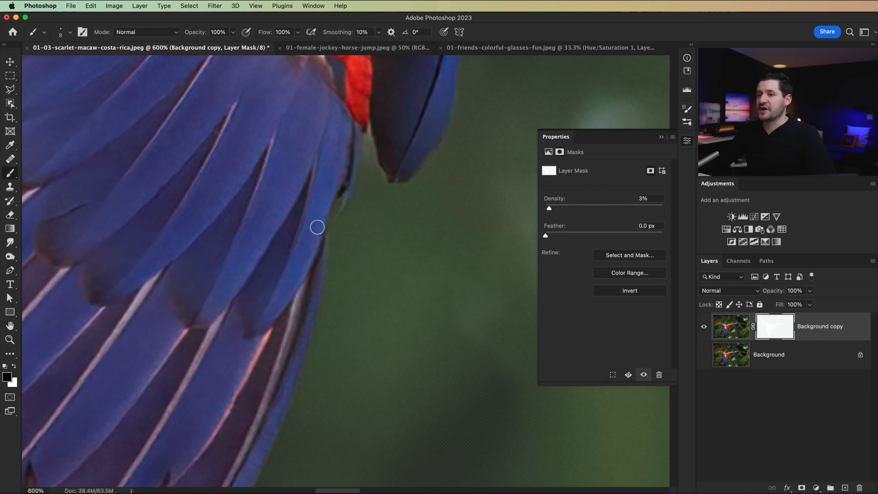
Step: Paint white on the layer mask along the outer edge of the lower wing's feathers to restore the missing edge
key("z")
key("b")
key("x")
mouse_move(324, 220)
left_mouse_down()
mouse_move(333, 202)
mouse_move(324, 228)
mouse_move(342, 196)
mouse_move(321, 248)
left_mouse_up()
left_click_drag(358, 168, 278, 353)
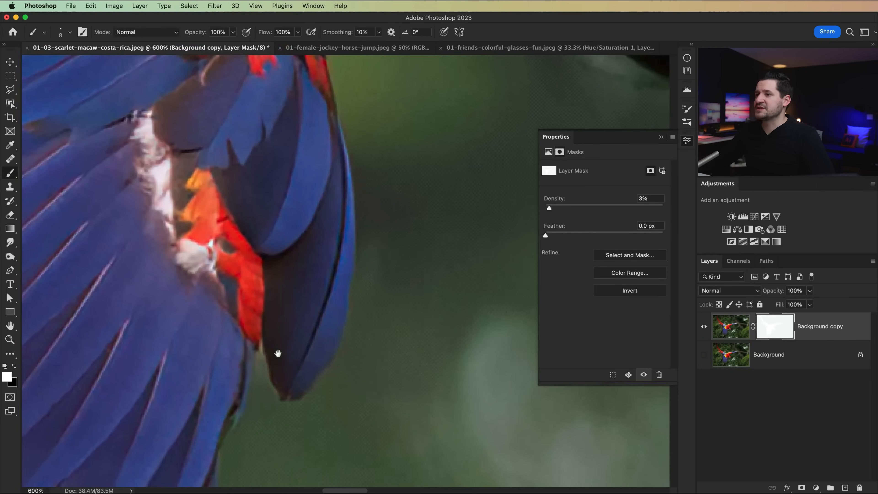
left_click_drag(293, 195, 247, 384)
mouse_move(370, 182)
left_mouse_down()
mouse_move(120, 260)
mouse_move(176, 231)
mouse_move(161, 227)
left_mouse_up()
Step: Switch the brush to black and trim the mask edge around the macaw's head and beak
key("x")
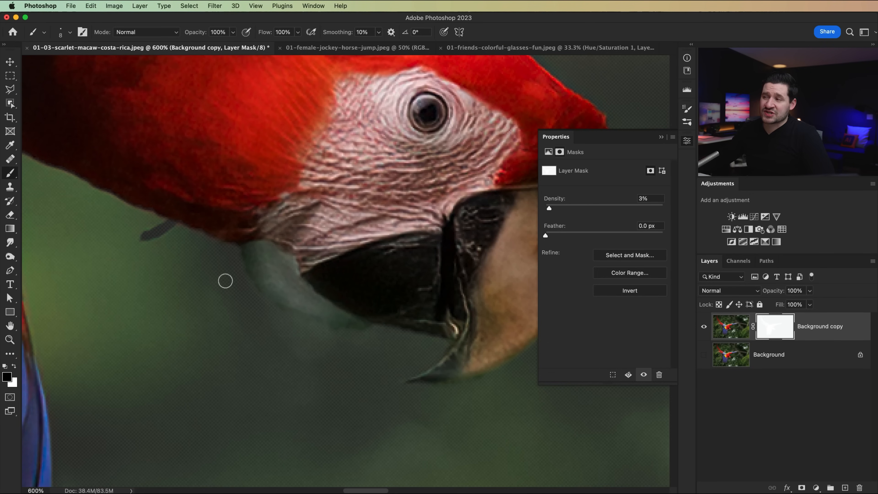
left_click_drag(286, 292, 162, 271)
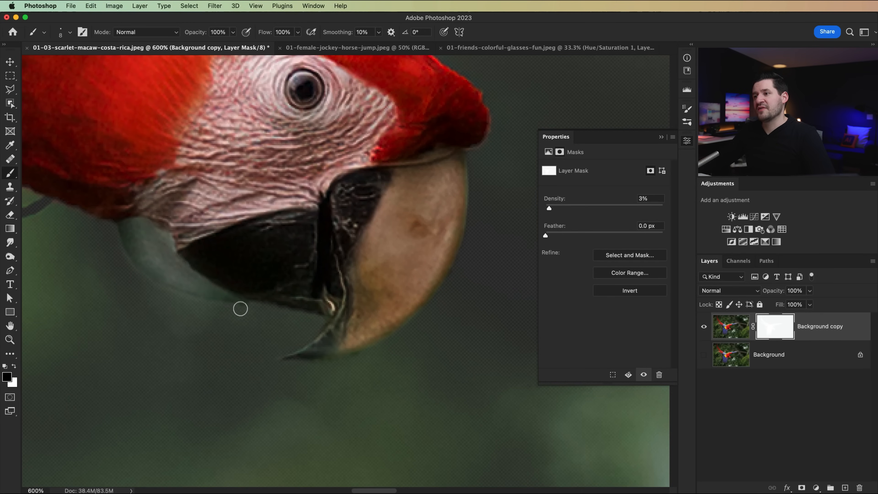
left_click_drag(417, 229, 383, 434)
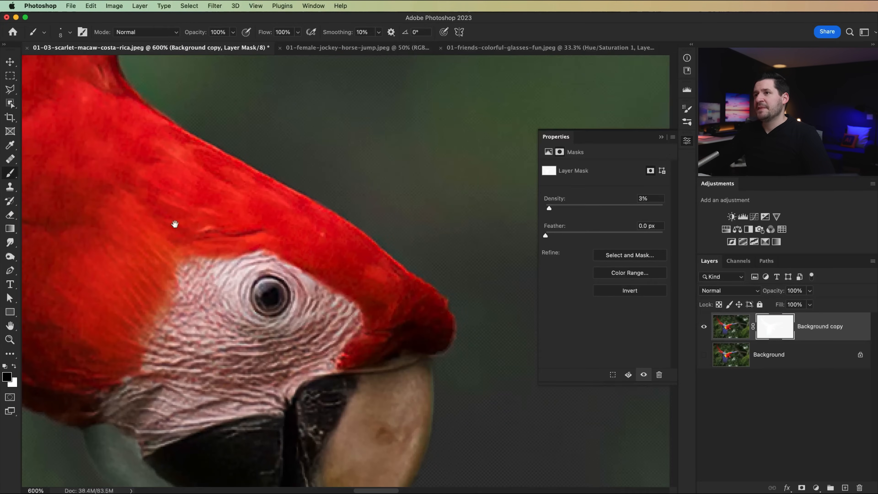
left_click_drag(198, 234, 318, 446)
left_click_drag(346, 180, 224, 416)
left_click_drag(415, 253, 271, 356)
Step: Paint white on the mask along the underside of the outstretched wing's blue feathers, working toward the wing tip
key("x")
left_click_drag(207, 337, 362, 316)
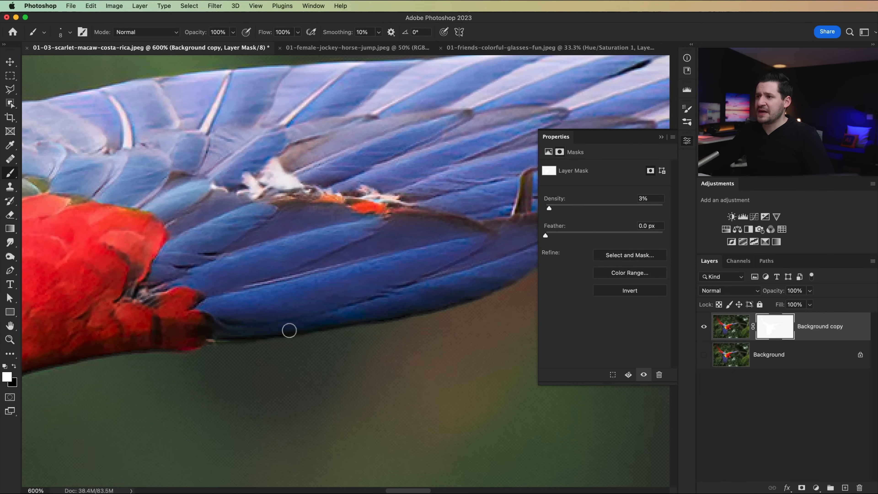
scroll(237, 335, "right", 10)
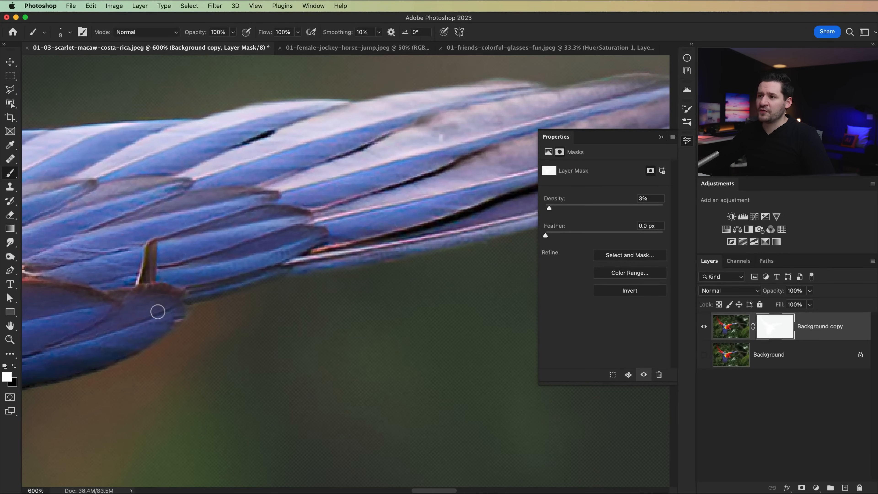
left_click_drag(189, 296, 285, 271)
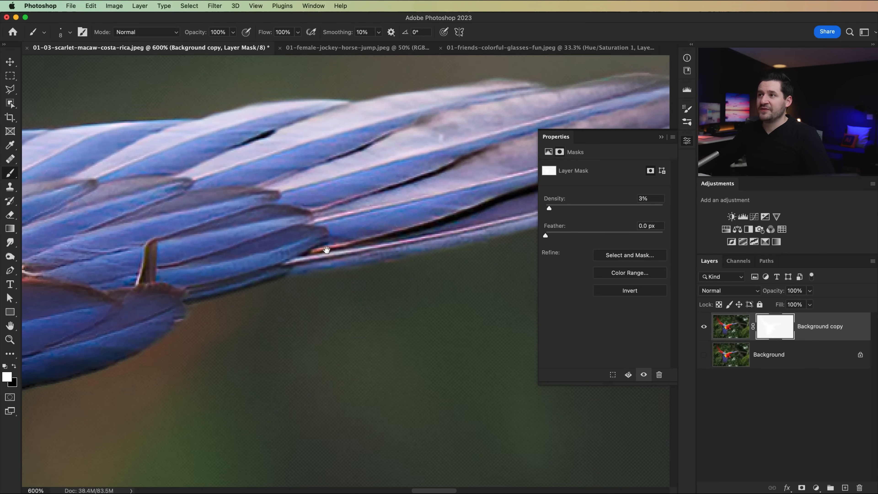
left_click_drag(326, 250, 178, 229)
left_click_drag(525, 110, 395, 155)
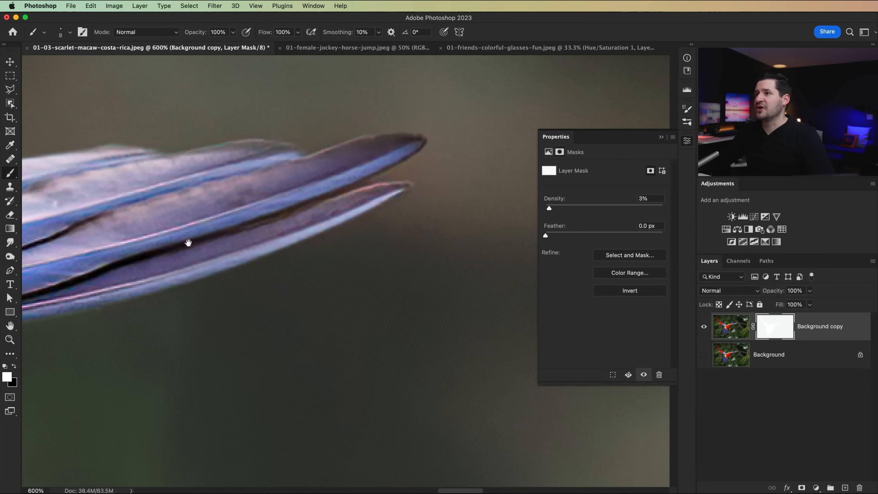
Step: Restore the layer mask's density to 100% and show the whole macaw cutout
scroll(188, 242, "left", 15)
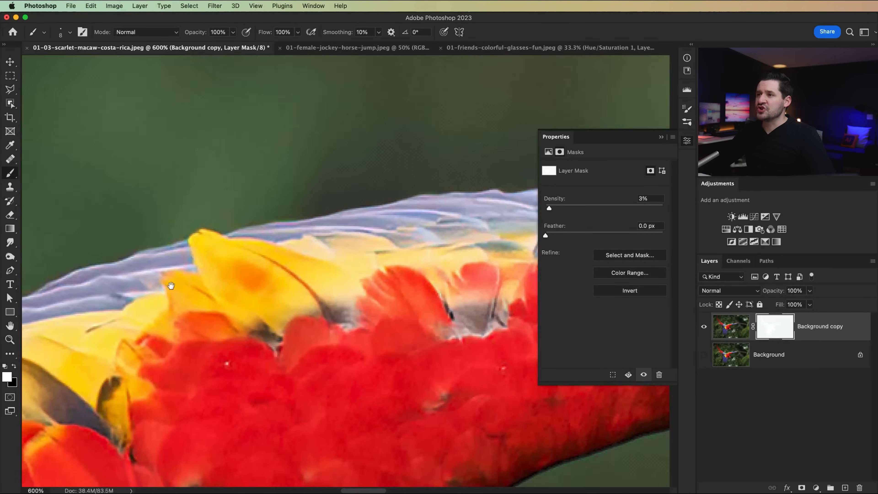
left_click_drag(171, 285, 406, 343)
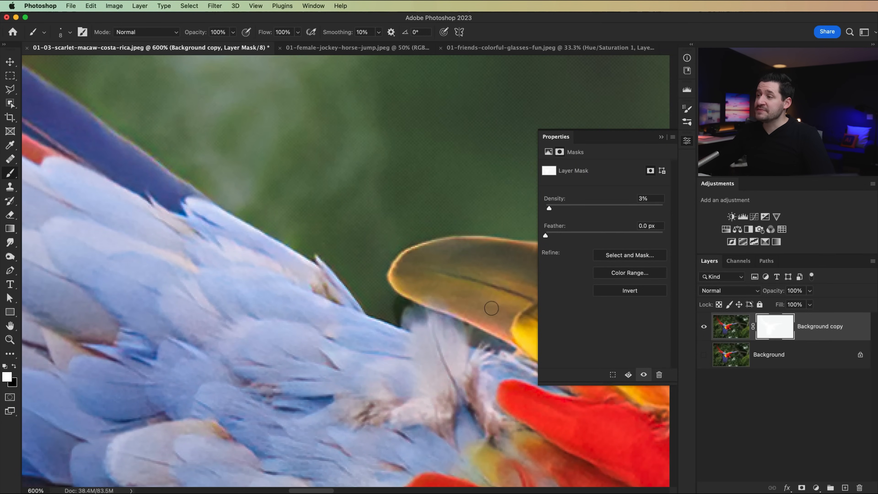
scroll(491, 308, "down", 5)
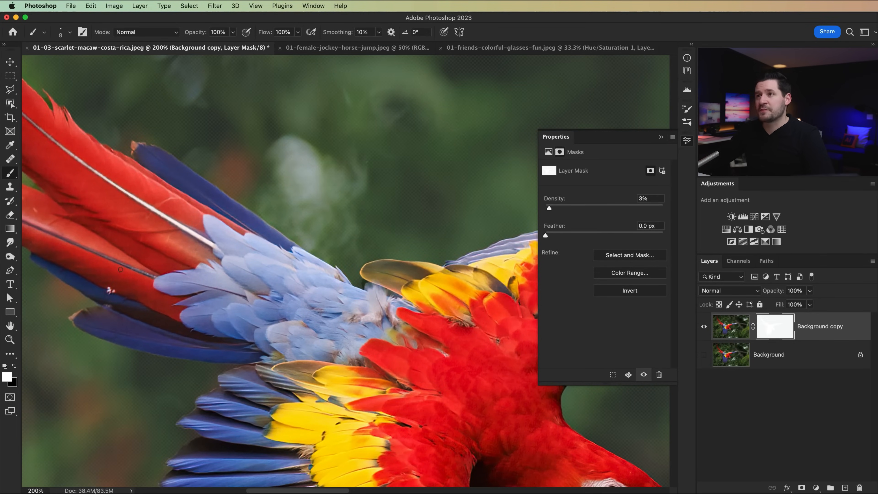
left_click_drag(57, 229, 359, 308)
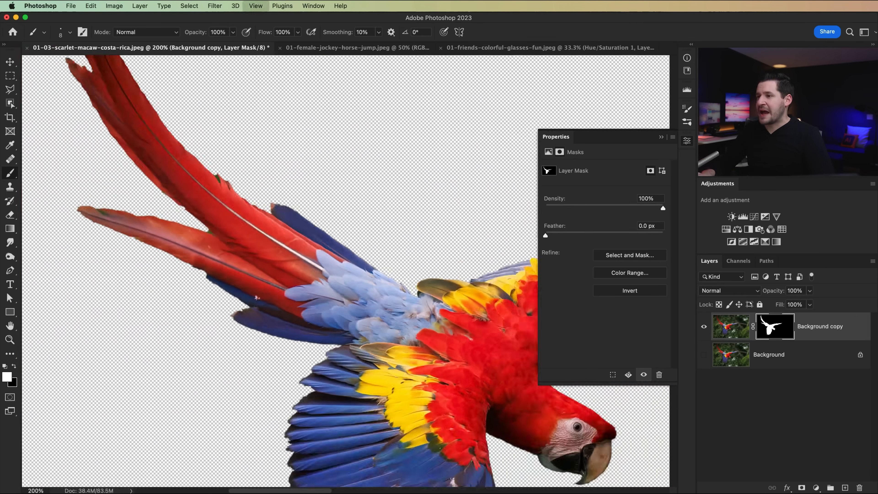
key("super+minus")
key("super+minus")
key("super+minus")
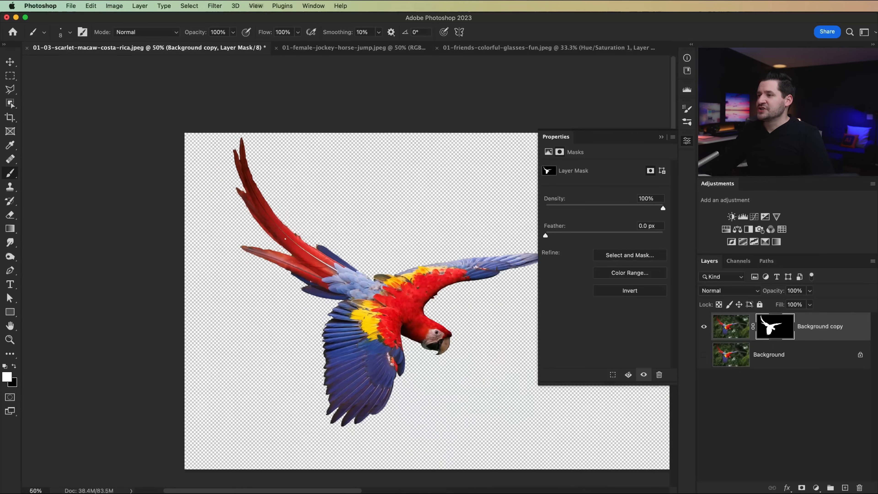
left_click_drag(410, 356, 343, 312)
Step: Examine the refined cutout around the body and down to the lower wing's feather tips
key("z")
left_click(325, 323)
left_click(326, 323)
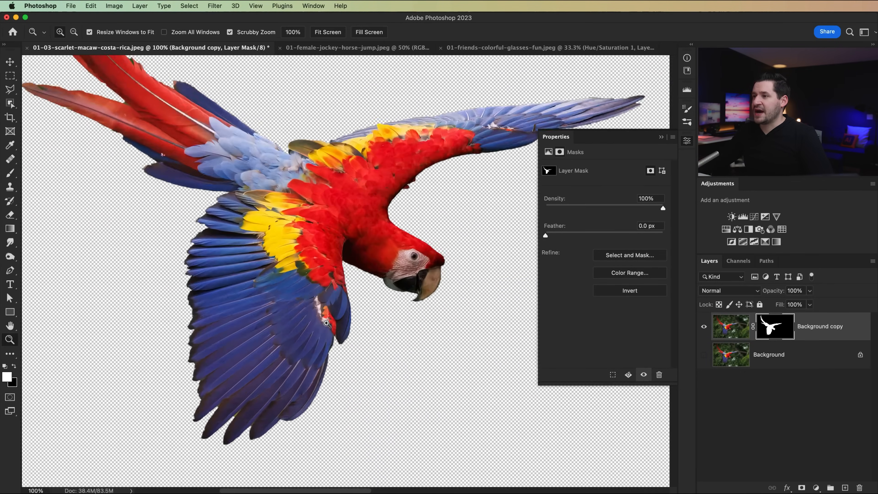
left_click(325, 323)
left_click(325, 323)
left_click_drag(405, 172, 353, 278)
left_click_drag(356, 389, 396, 154)
left_click_drag(292, 346, 411, 124)
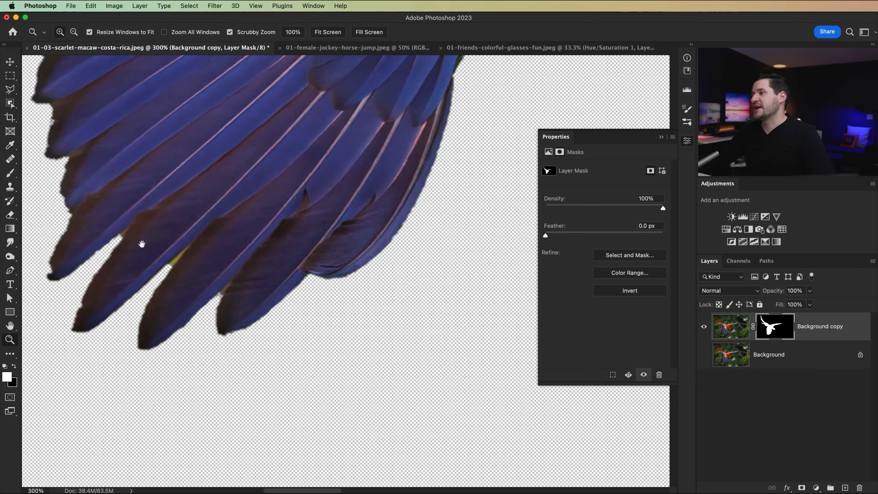
left_click_drag(142, 243, 303, 264)
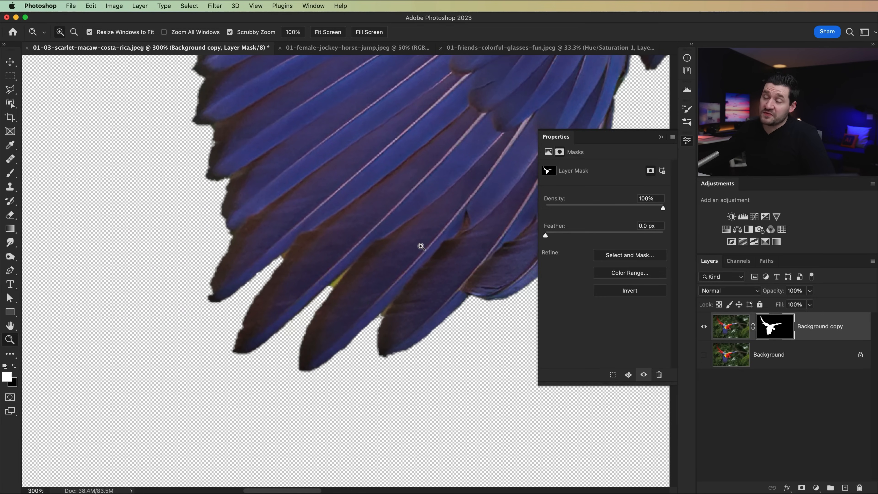
Step: Choose the Smudge tool with a 14 px brush for the lower wing's feather tips and display the layer mask alone
left_click(687, 142)
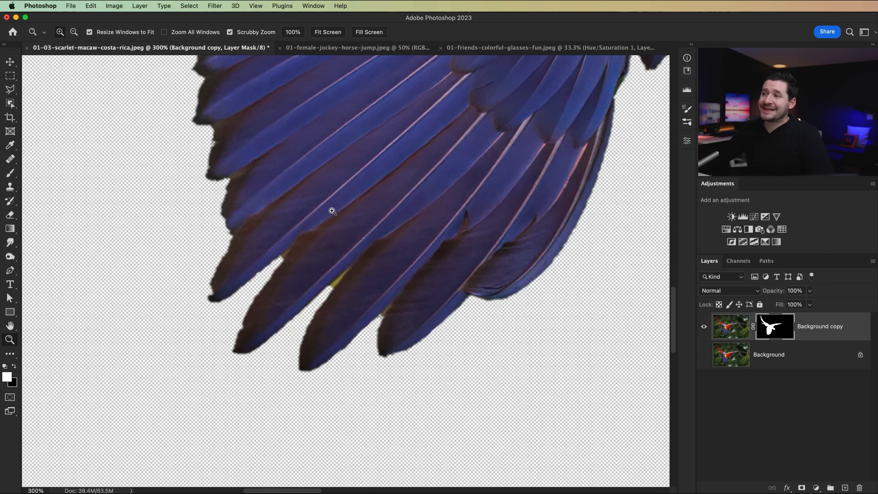
left_click(324, 290)
left_click(324, 290)
left_click_drag(331, 282, 338, 301)
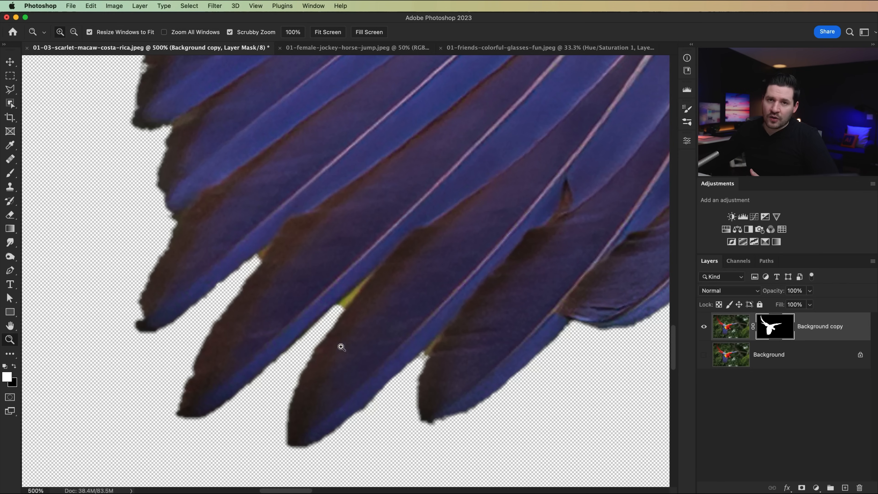
left_click(9, 243)
right_click(10, 243)
left_click(52, 262)
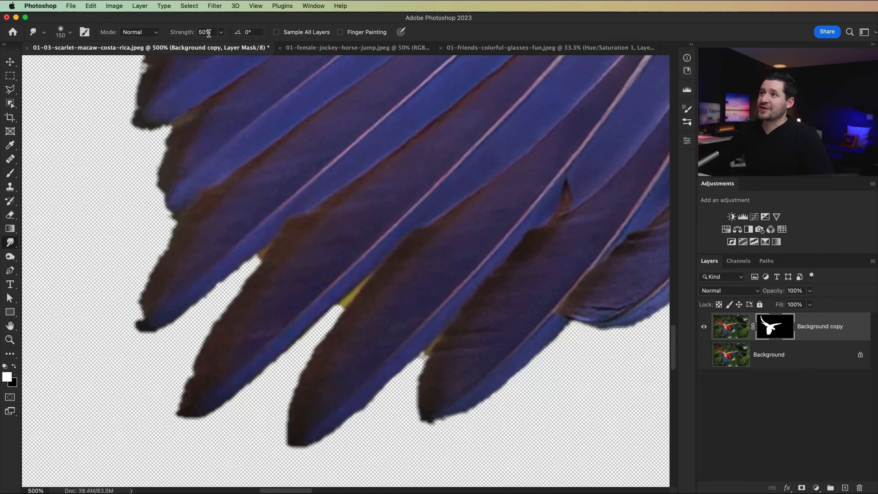
mouse_move(396, 249)
left_mouse_down()
mouse_move(320, 250)
mouse_move(237, 272)
left_mouse_up()
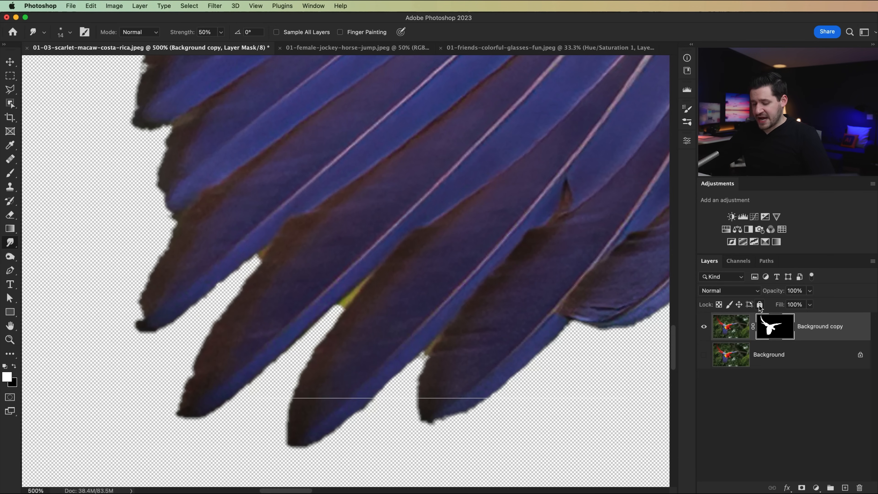
left_click(771, 325, "alt")
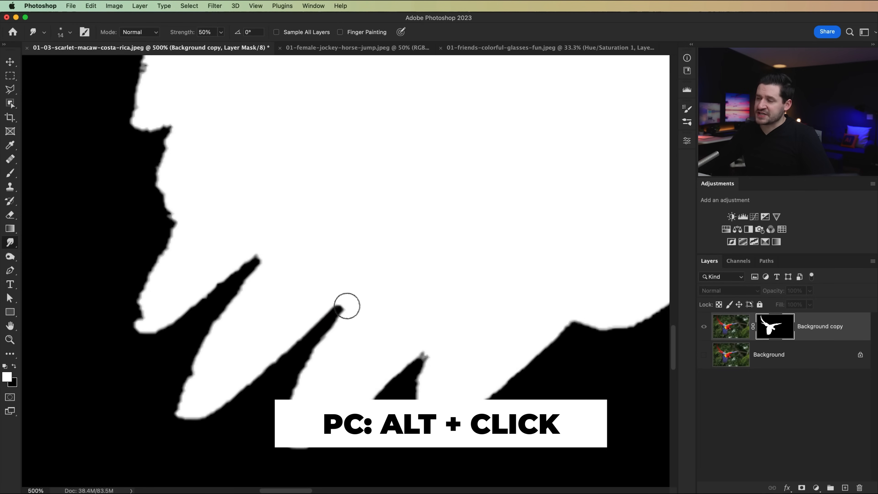
Step: Smudge the mask into the gaps between the lower wing's feather tips, reducing the brush to 10 px, and check the mask alone
left_click(771, 333, "alt")
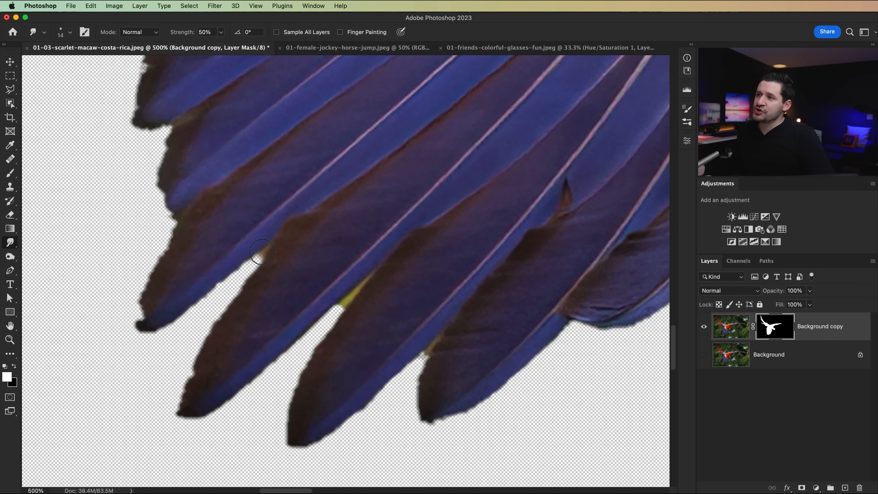
mouse_move(328, 319)
left_mouse_down()
mouse_move(346, 298)
mouse_move(337, 294)
mouse_move(346, 298)
left_mouse_up()
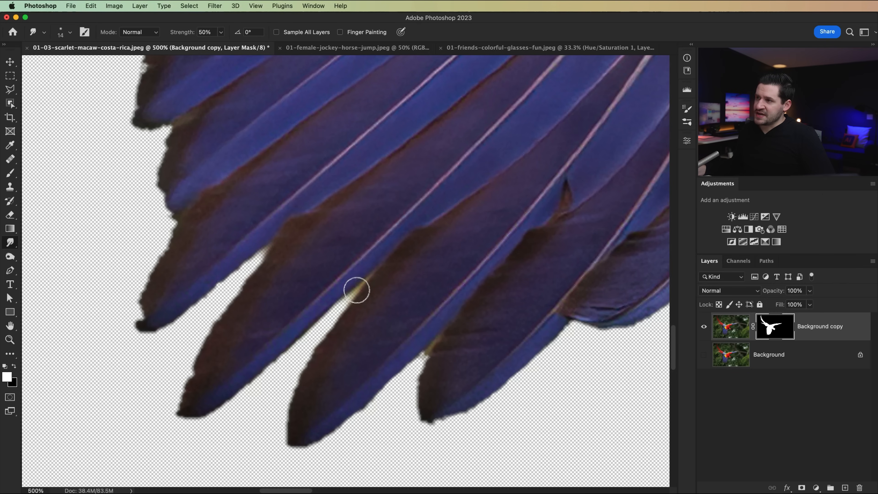
key("bracketleft")
key("bracketleft")
key("bracketleft")
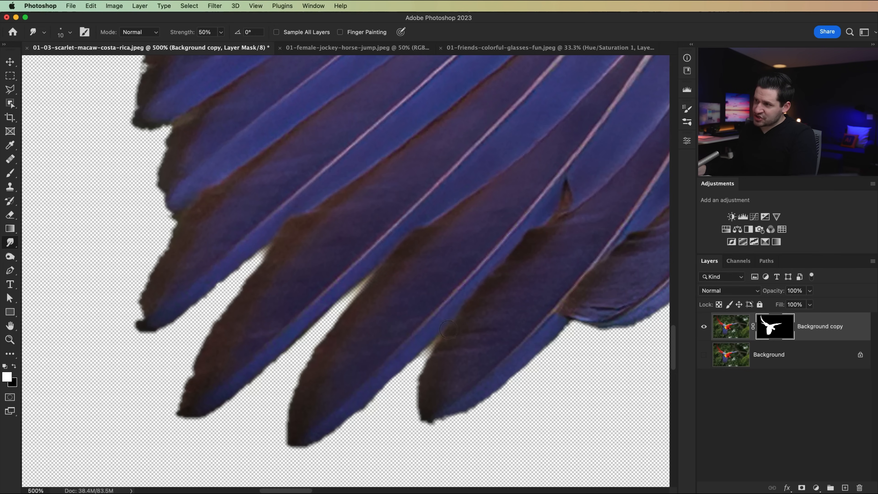
left_click(775, 326, "alt")
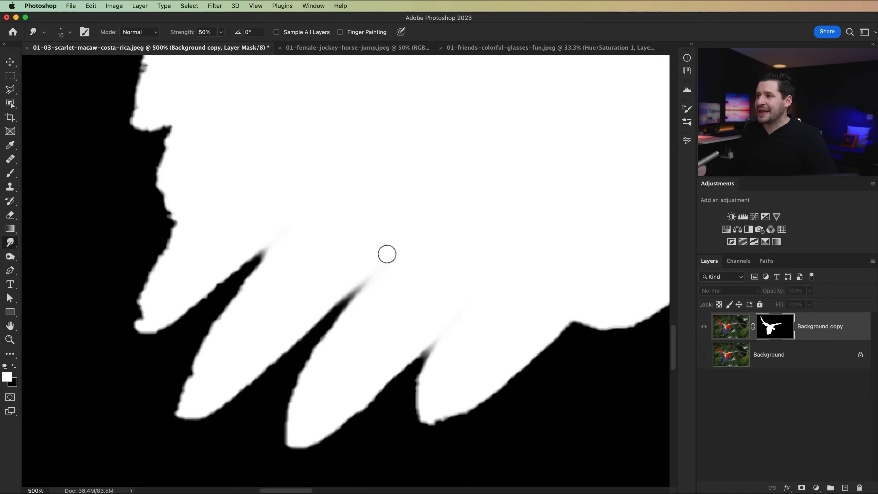
left_click(774, 328, "alt")
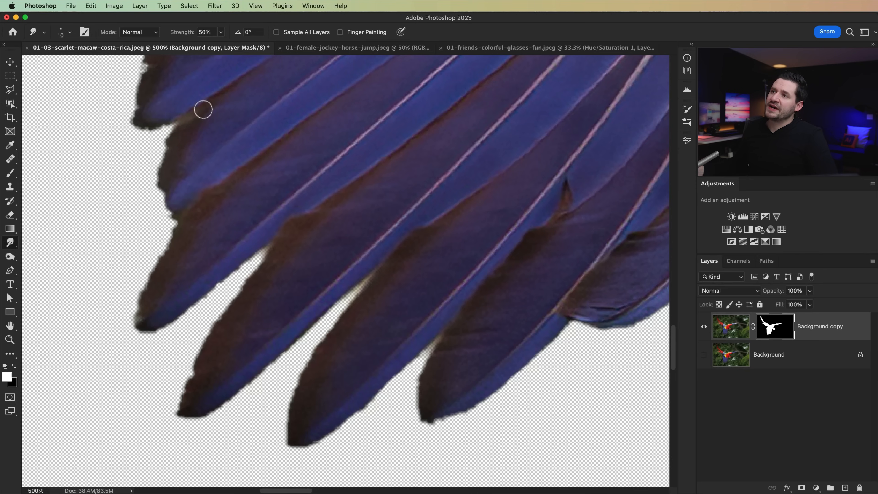
Step: Enlarge the Smudge brush to 25 px and examine the cutout's edges along the lower wing and tail feathers
scroll(138, 194, "up", 5)
key("]")
key("]")
key("]")
scroll(180, 260, "up", 8)
scroll(180, 259, "up", 15)
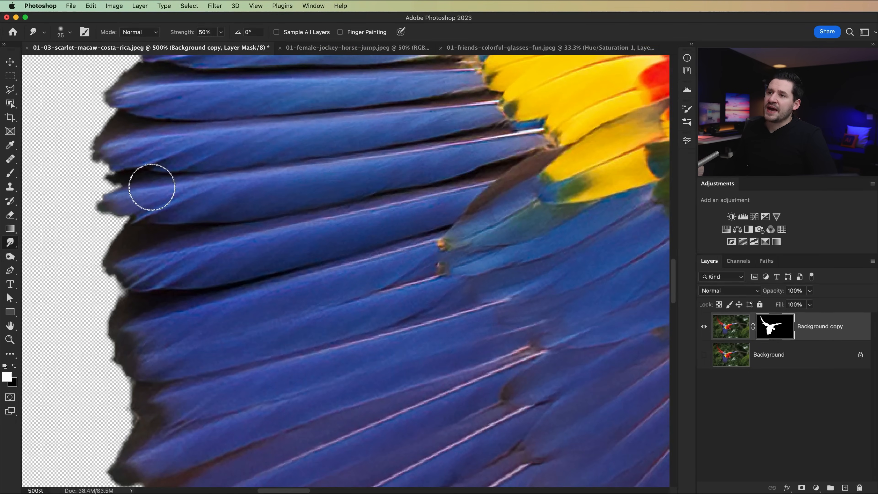
scroll(218, 232, "up", 15)
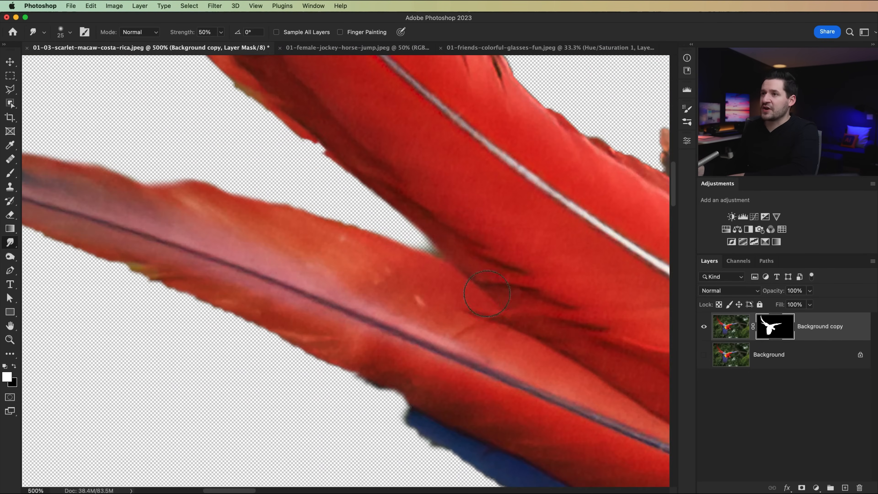
scroll(181, 134, "up", 15)
scroll(288, 192, "up", 10)
left_click_drag(268, 158, 286, 338)
left_click_drag(321, 398, 193, 131)
left_click_drag(339, 408, 166, 166)
left_click_drag(412, 424, 133, 246)
left_click_drag(485, 383, 262, 156)
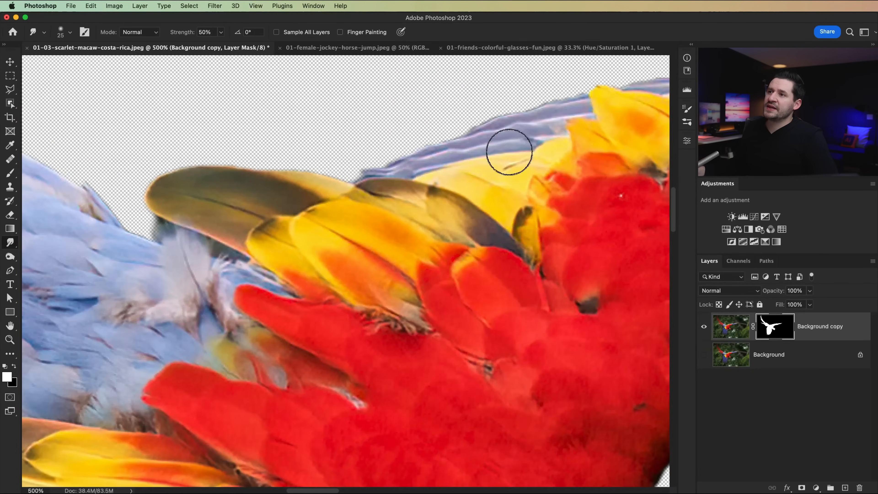
Step: Examine the cutout's edges along the outstretched wing and around the macaw's head and beak
left_click_drag(512, 180, 214, 145)
left_click_drag(548, 166, 622, 89)
left_click_drag(103, 425, 263, 103)
left_click_drag(259, 398, 356, 153)
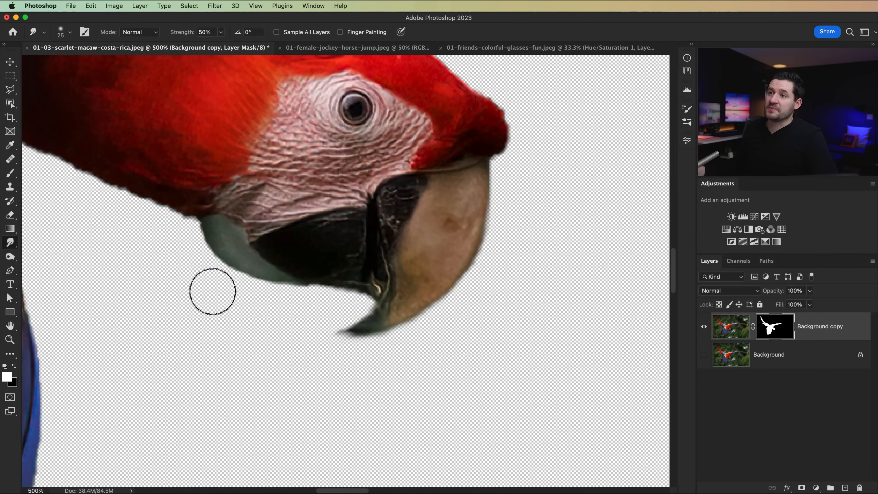
left_click_drag(156, 312, 284, 162)
left_click_drag(145, 346, 339, 159)
left_click_drag(242, 311, 364, 154)
left_click_drag(104, 426, 359, 264)
mouse_move(283, 352)
left_mouse_down()
mouse_move(331, 268)
mouse_move(376, 265)
left_mouse_up()
left_click_drag(186, 294, 332, 349)
Step: Add a Solid Color fill layer in cyan #38cde3 directly above the original Background layer
key("super+minus")
key("super+minus")
key("super+minus")
key("super+minus")
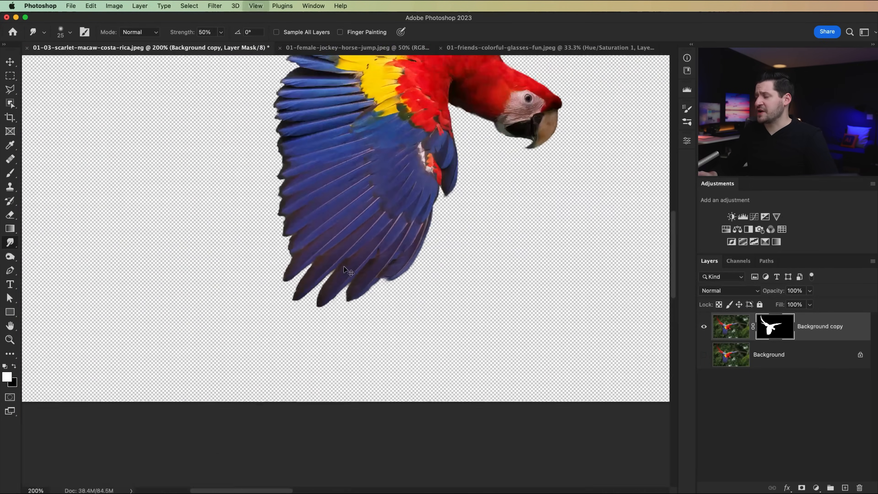
left_click_drag(353, 117, 255, 318)
key("super+minus")
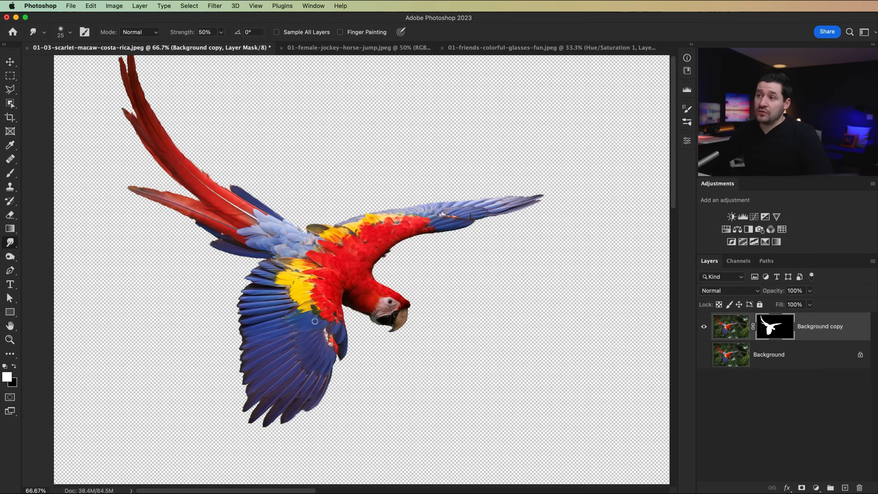
left_click_drag(315, 272, 301, 272)
left_click(783, 365)
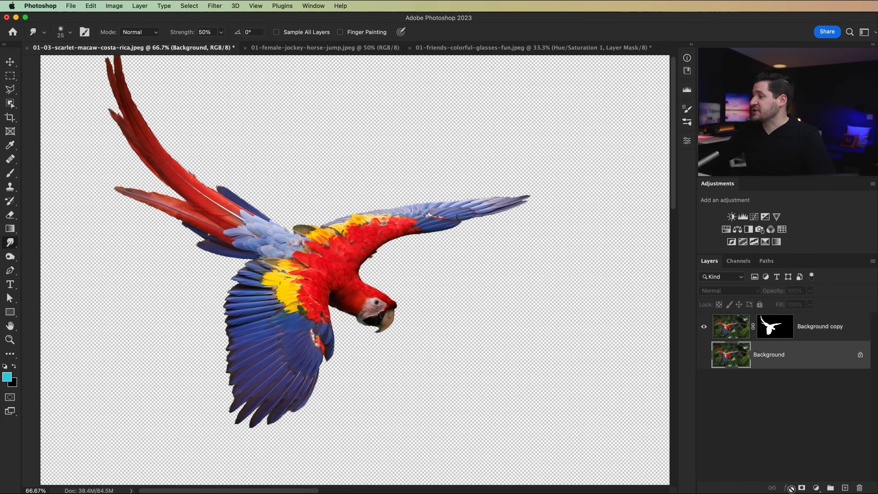
left_click(816, 487)
left_click(838, 278)
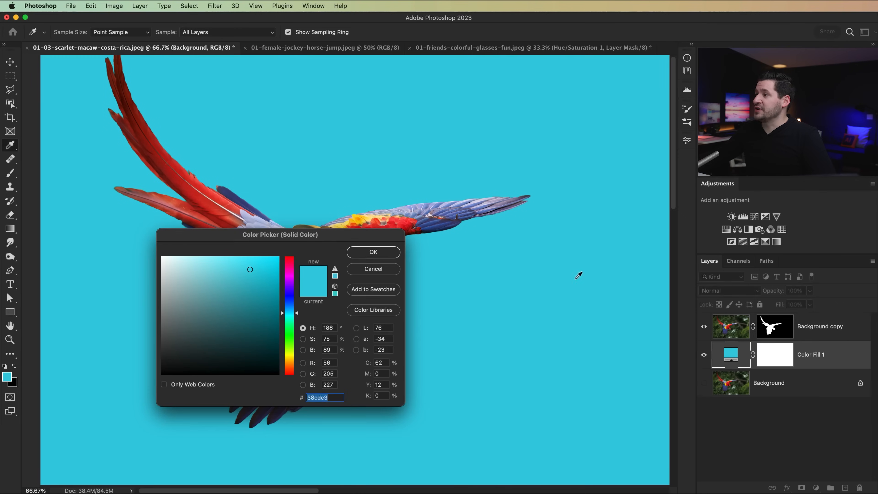
left_click(371, 249)
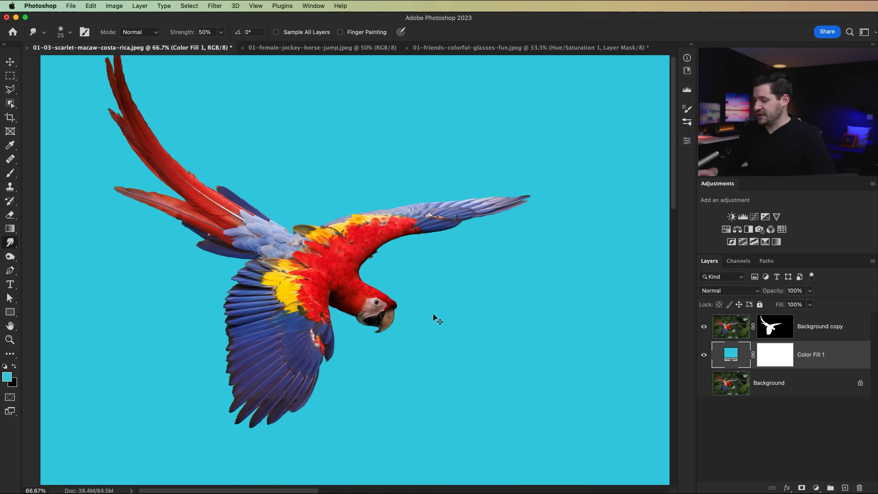
Step: Compare the macaw cutout on the cyan fill with the original photo by toggling the isolated view of the Background layer
key("super+minus")
key("v")
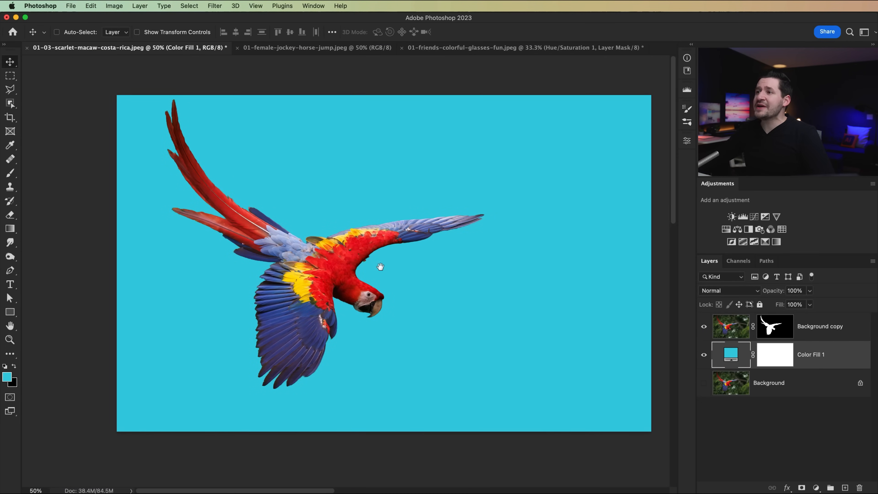
scroll(346, 242, "right", 2)
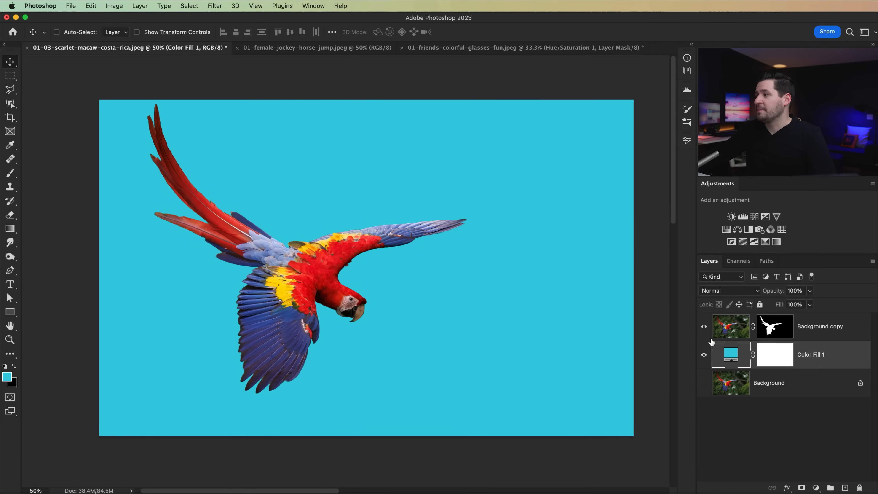
left_click(705, 383, "alt")
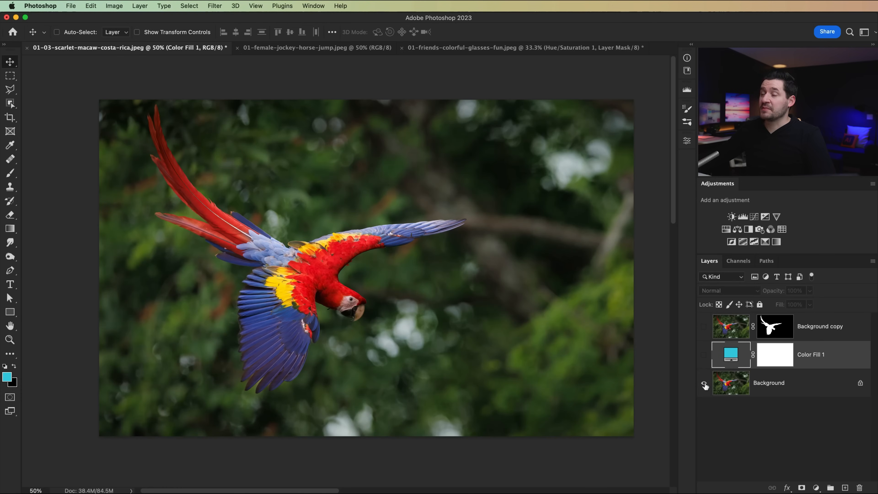
left_click(704, 384, "alt")
left_click(705, 383, "alt")
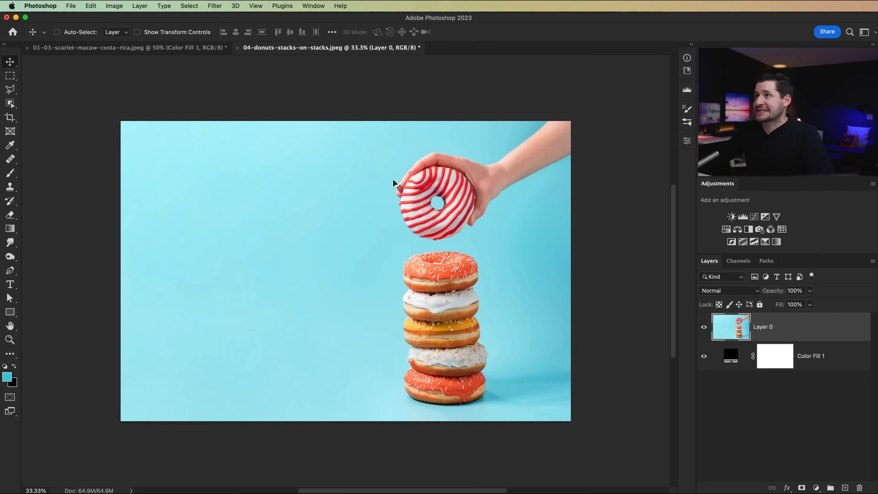
Step: Run Focus Area on the donut photo in 04-donuts-stacks-on-stacks.jpeg and continue into Select and Mask
key("z")
left_click(439, 301)
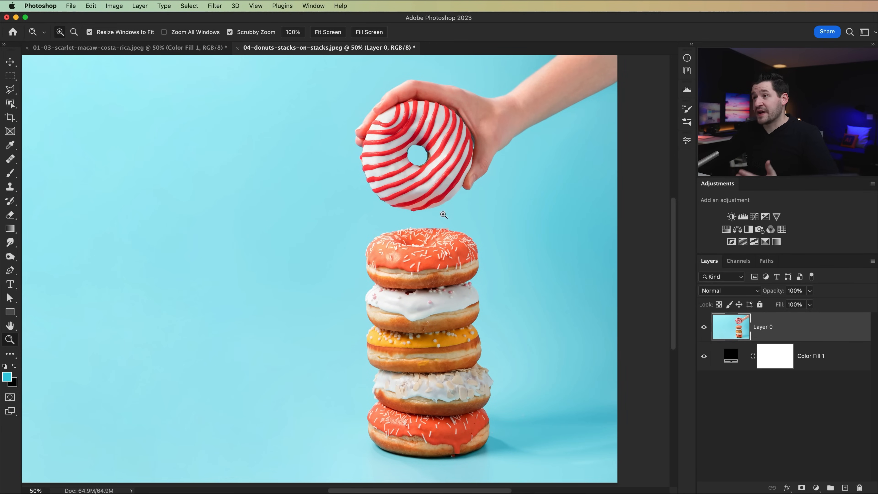
scroll(490, 298, "left", 3)
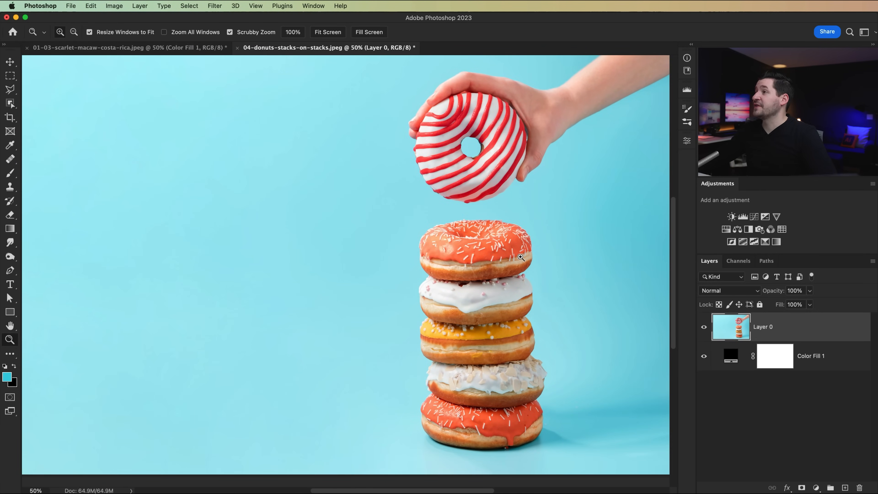
left_click_drag(505, 234, 479, 244)
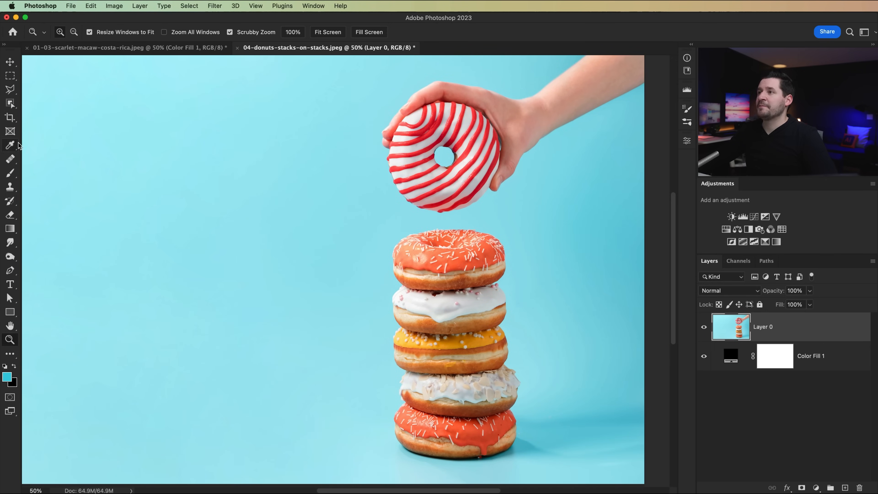
key("super+minus")
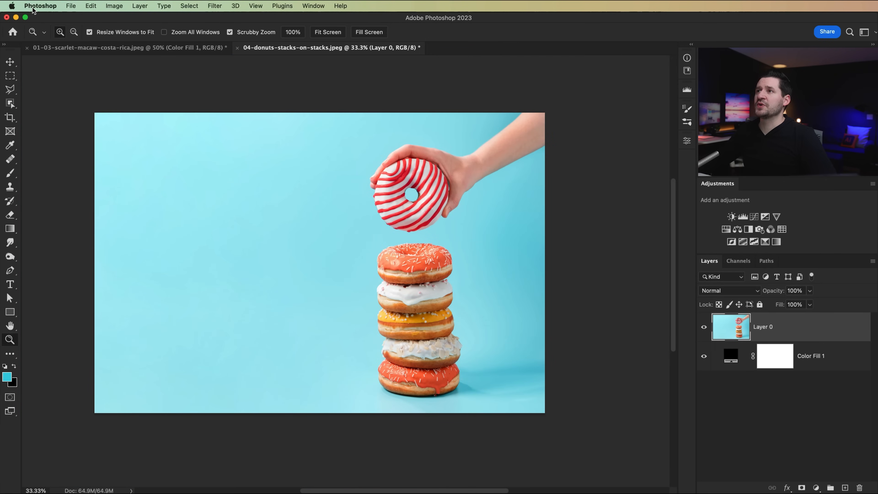
left_click(214, 6)
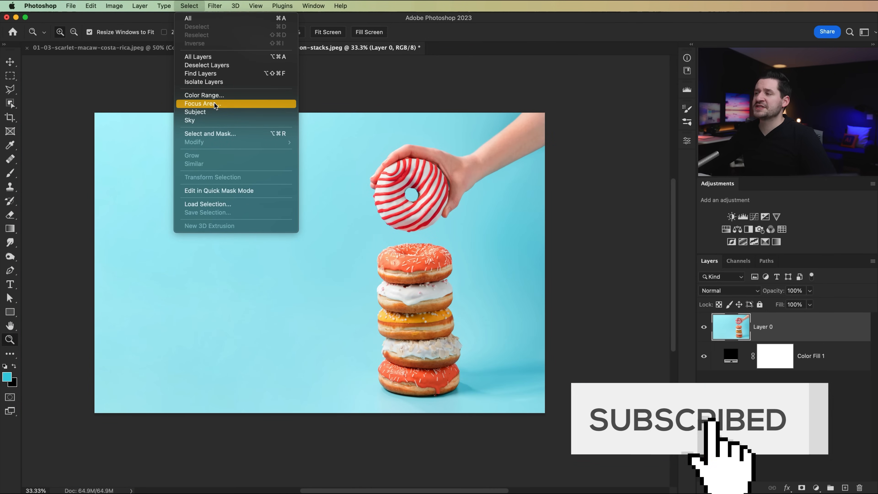
left_click(207, 104)
left_click_drag(446, 229, 214, 217)
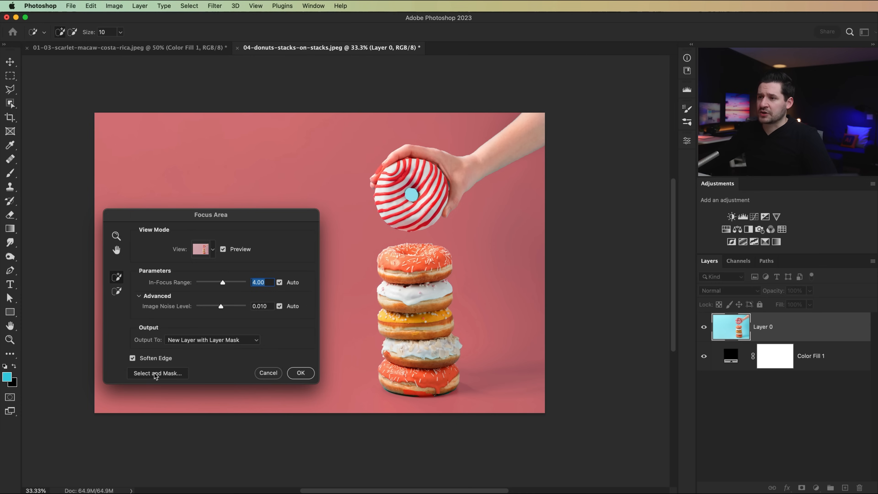
left_click(300, 373)
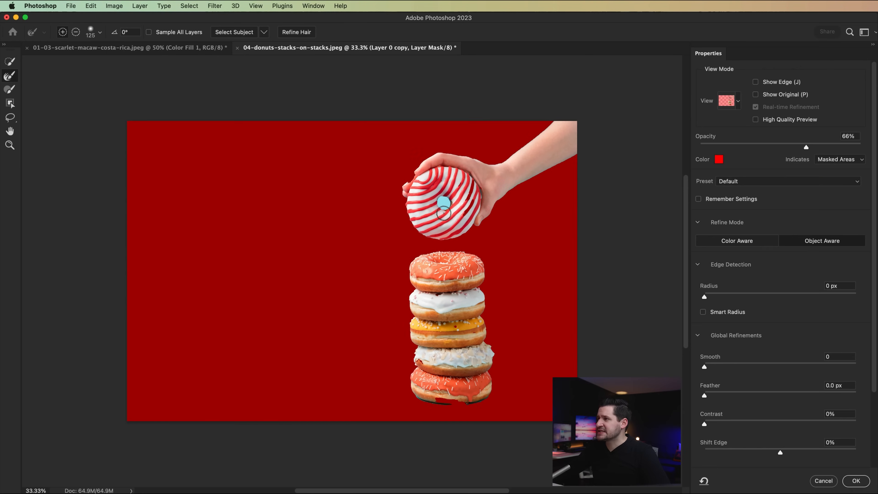
Step: Preview the donut selection with the On Black view, framed on the hand and the striped donut
key("z")
left_click(459, 204)
left_click(481, 221)
left_click_drag(481, 222, 430, 239)
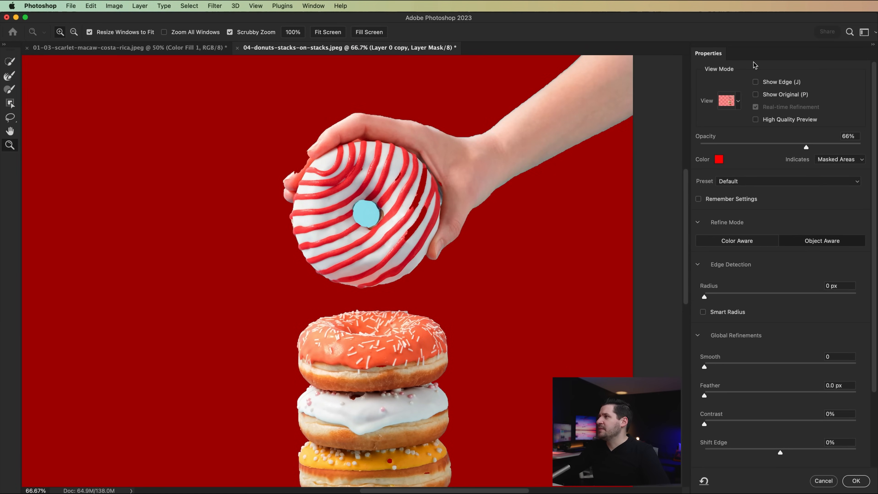
left_click(738, 101)
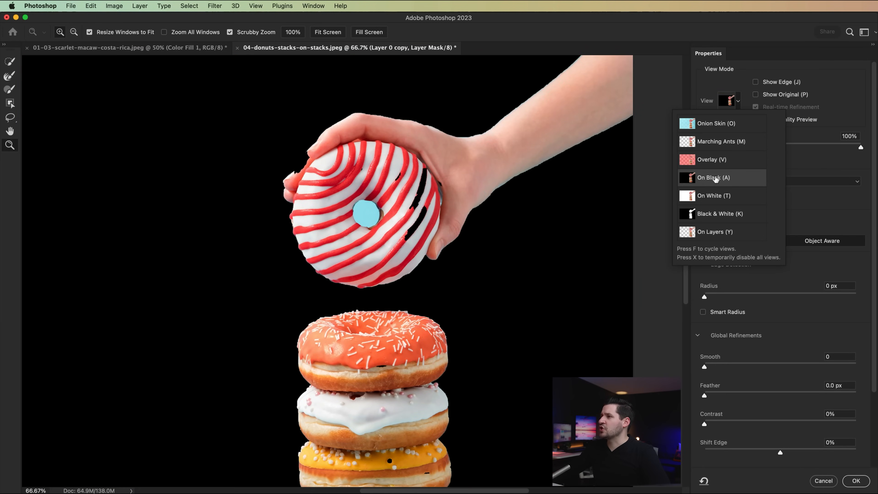
Step: Brush the missing patches of the striped donut and the stack below it back into the selection
left_click(421, 209)
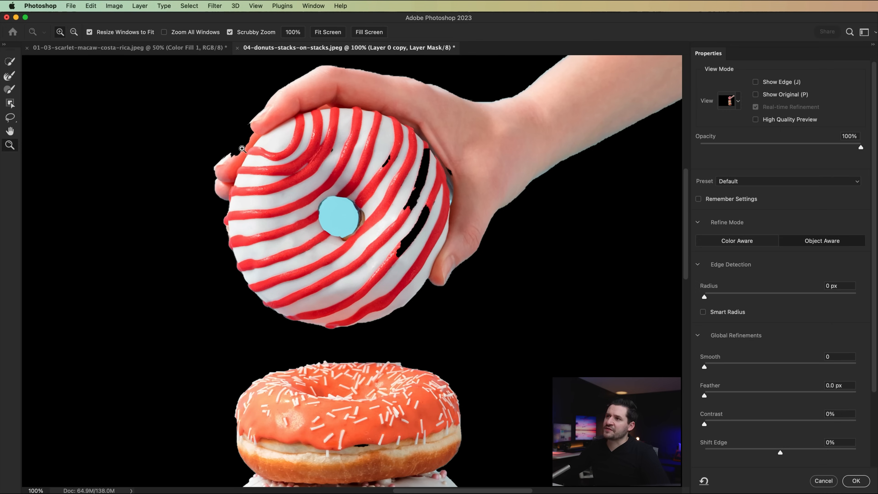
left_click(9, 89)
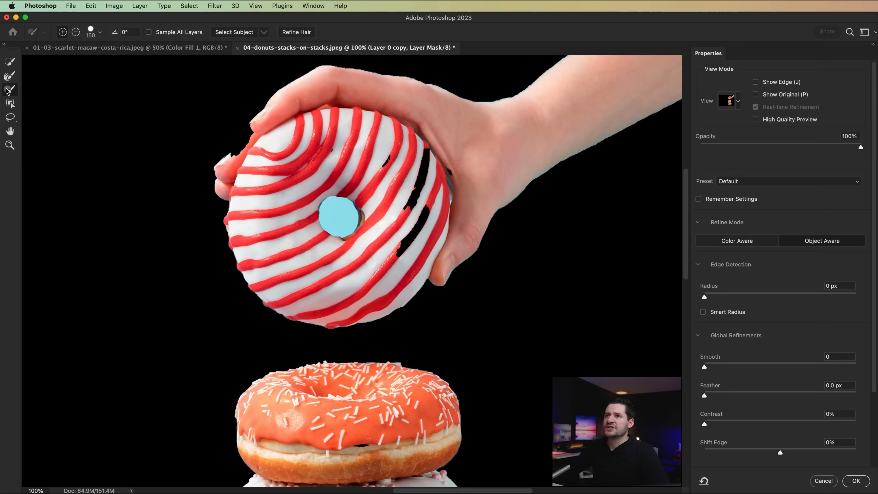
mouse_move(425, 143)
left_mouse_down()
mouse_move(412, 227)
mouse_move(421, 248)
left_mouse_up()
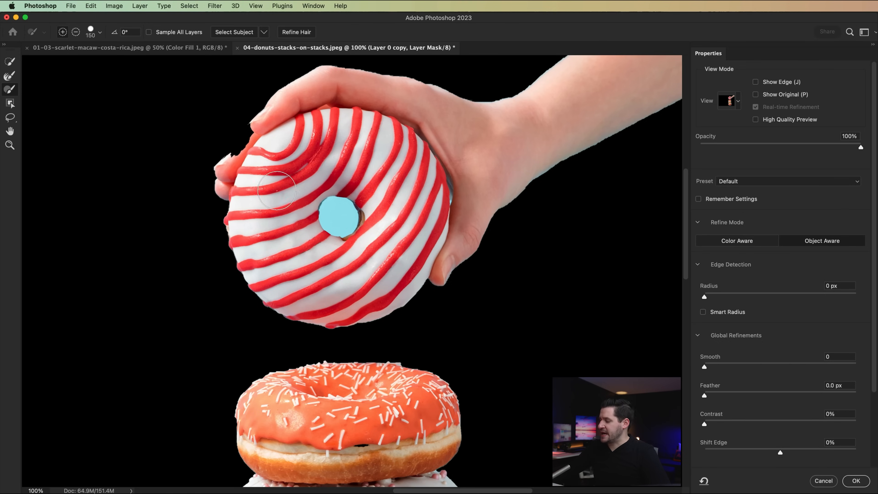
scroll(385, 354, "down", 10)
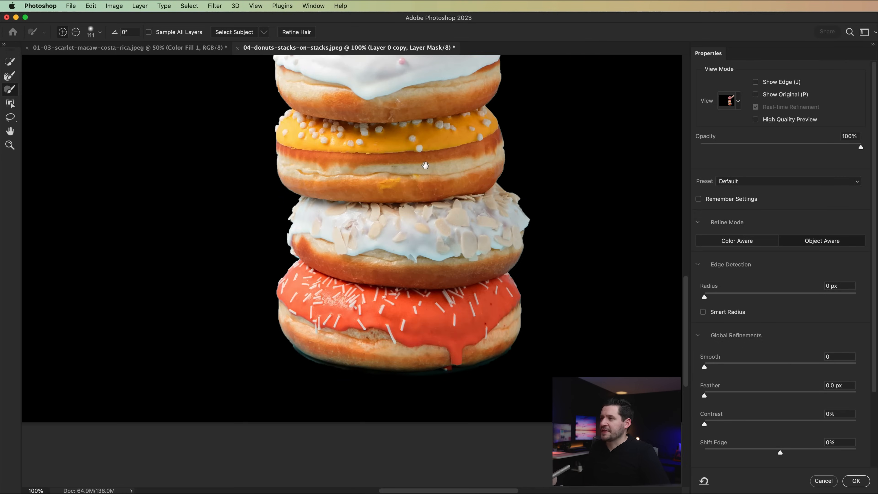
scroll(385, 354, "up", 10)
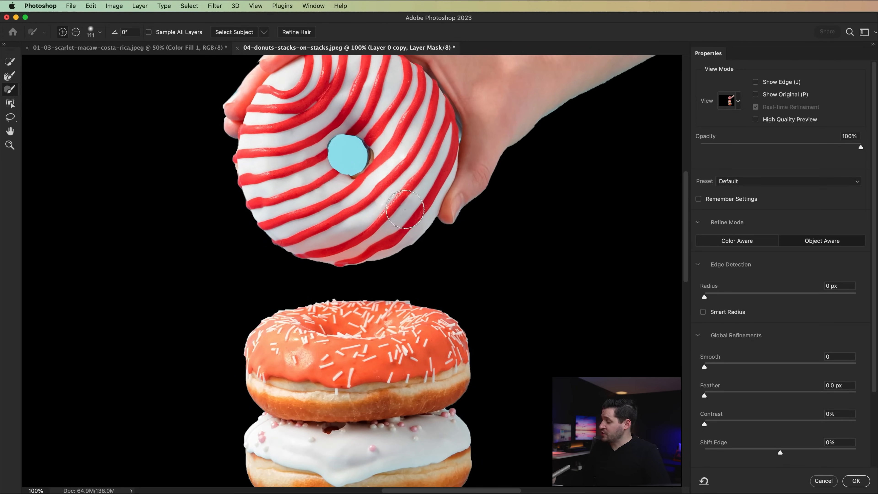
Step: Subtract the blue background inside the striped donut's hole from the selection with the 111 px brush
scroll(404, 143, "up", 5)
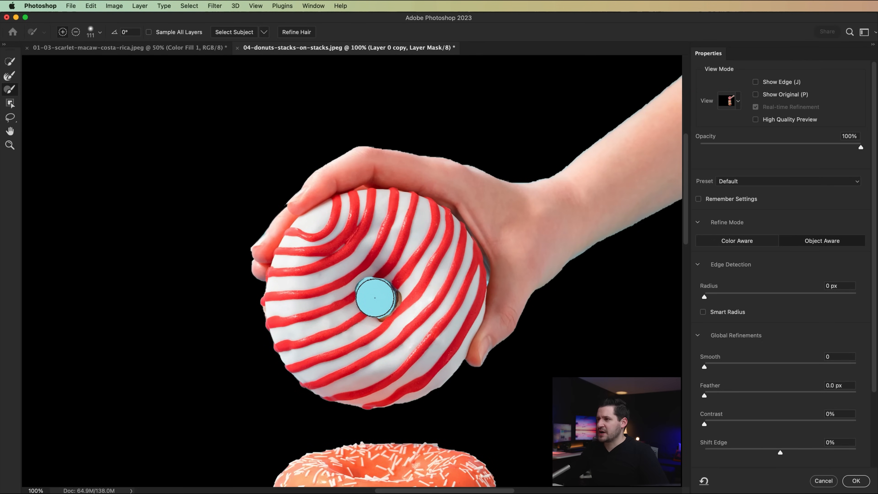
key("alt")
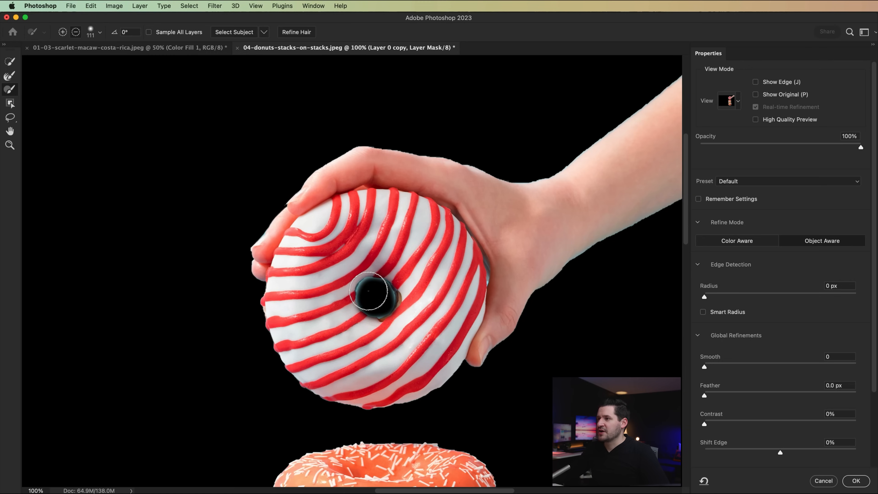
key("alt")
left_click_drag(375, 297, 377, 336)
left_click_drag(369, 295, 367, 300)
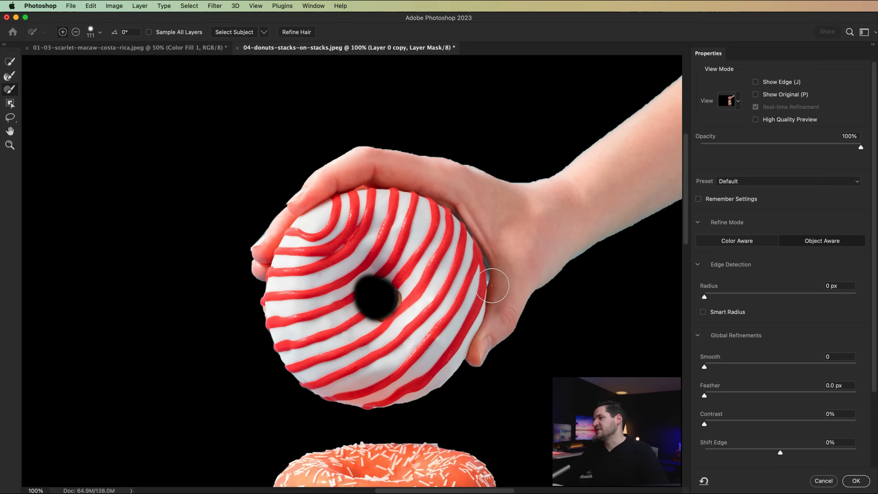
Step: Preview the hand and donut selection with the Overlay view at 50% zoom, and return to the On Black view
left_click_drag(447, 343, 398, 255)
key("super+minus")
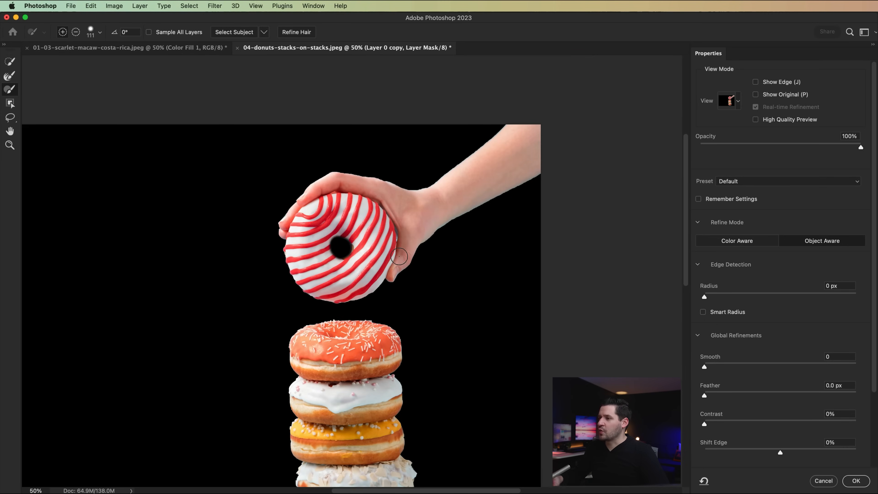
key("v")
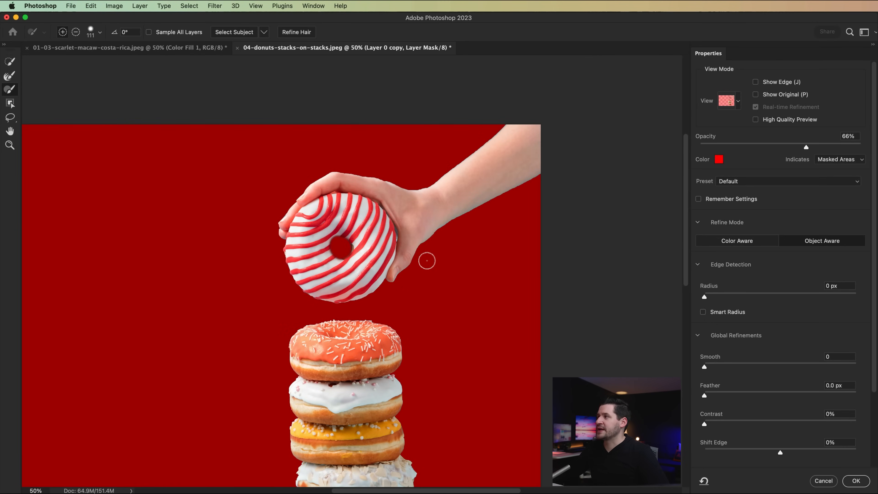
left_click(738, 106)
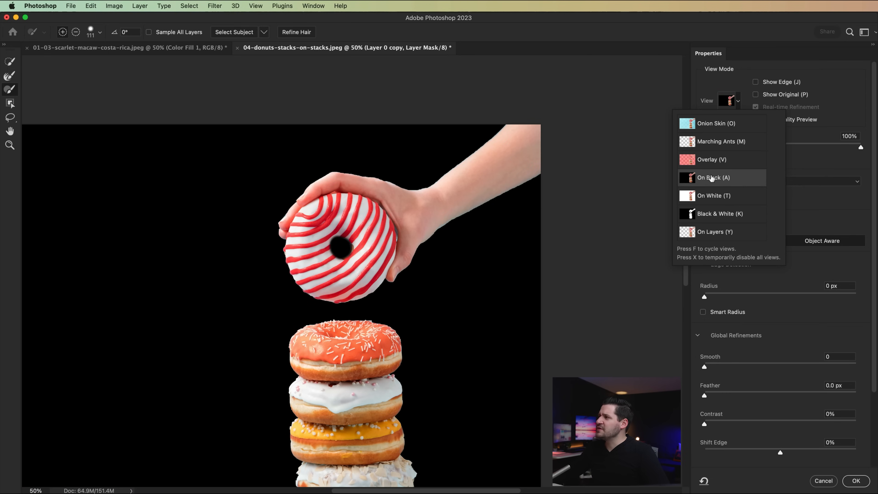
left_click(739, 108)
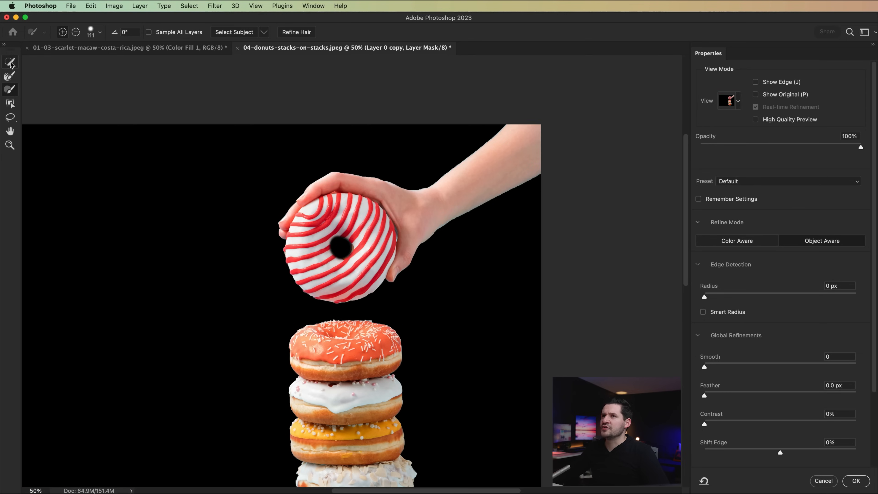
Step: Examine the selection edge along the striped donut, the fingers and both sides of the forearm at high zoom
scroll(611, 219, "down", 5)
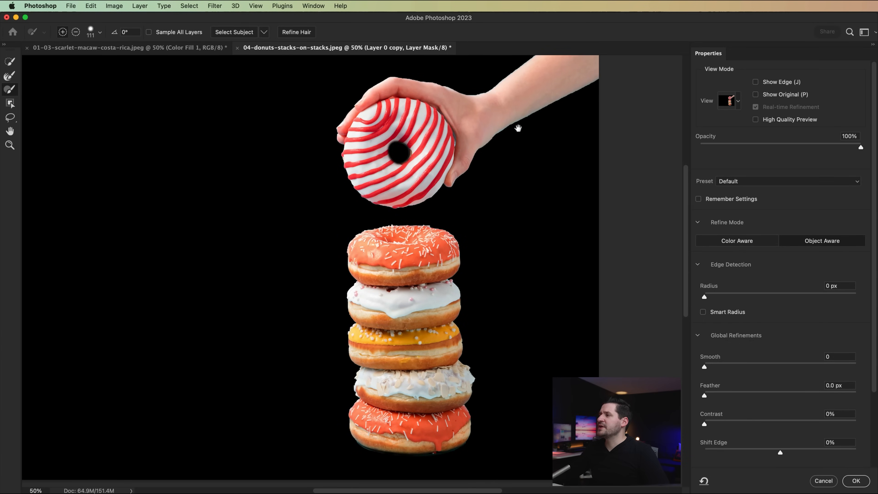
left_click_drag(525, 126, 383, 298)
key("z")
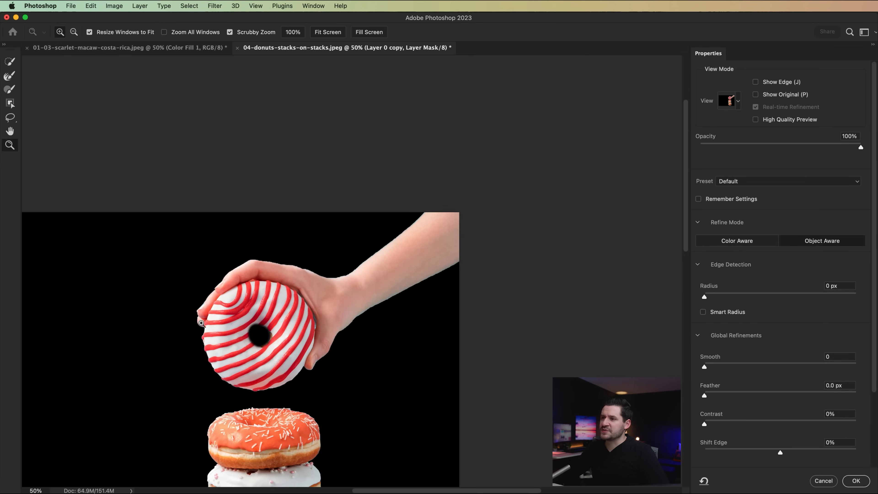
left_click(195, 331)
left_click(196, 331)
left_click(196, 331)
left_click(195, 330)
left_click(195, 331)
left_click_drag(282, 287, 293, 216)
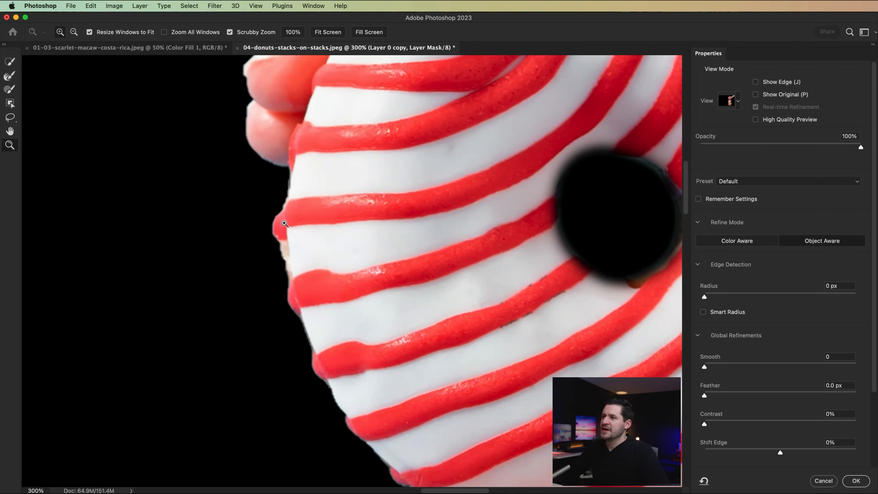
left_click(280, 220, "alt")
left_click_drag(335, 390, 305, 402)
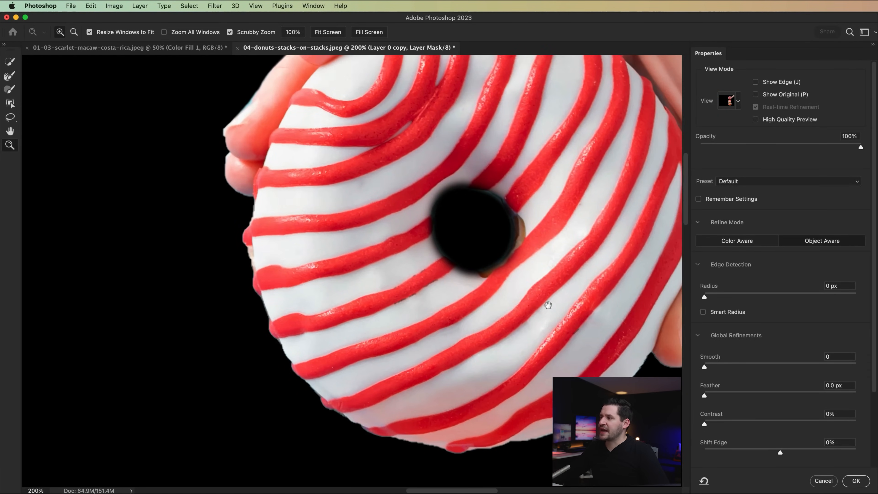
left_click_drag(631, 297, 197, 362)
left_click_drag(552, 156, 450, 333)
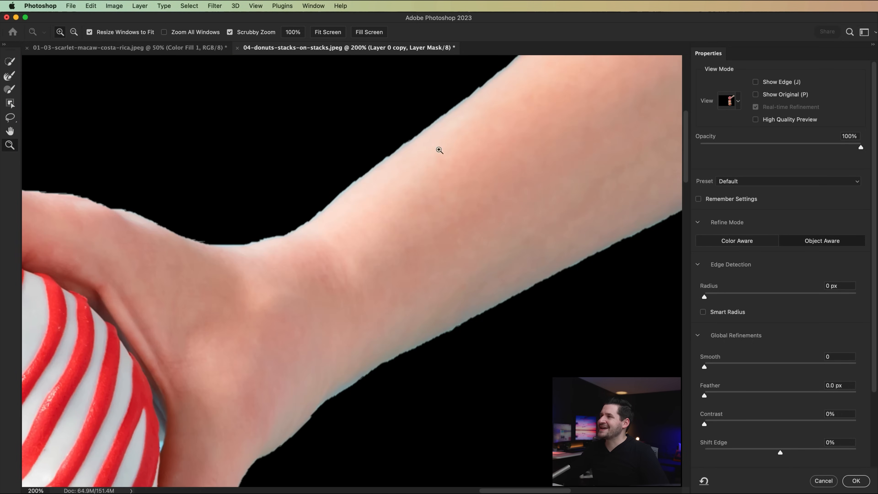
left_click_drag(449, 102, 451, 297)
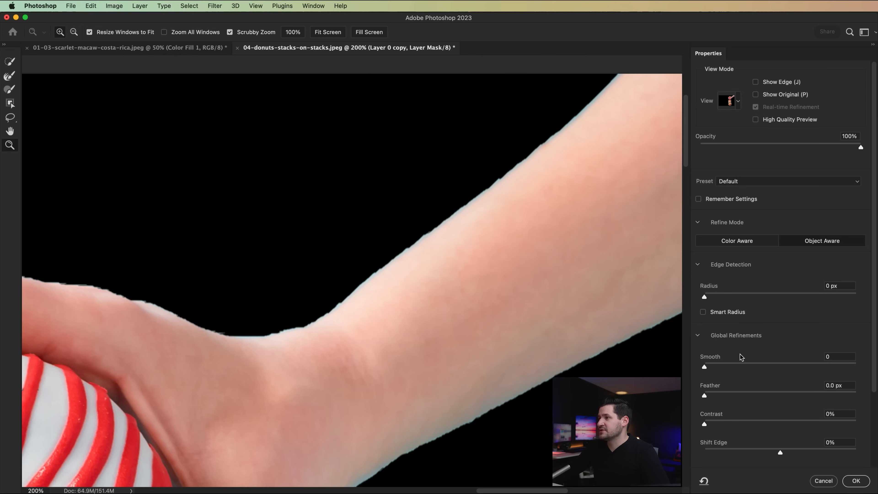
Step: Set the global Smooth refinement of the selection to 42 and check it on the arm's edge
scroll(384, 227, "down", 3)
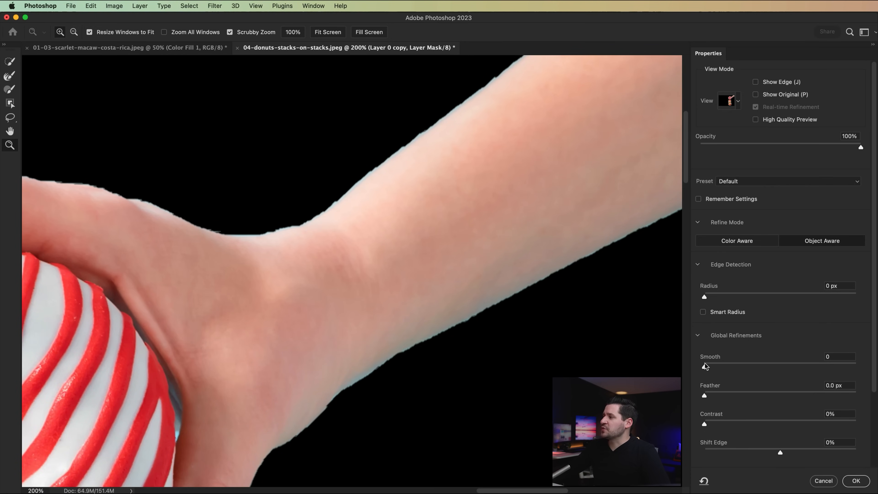
scroll(729, 344, "down", 3)
left_click_drag(704, 276, 749, 276)
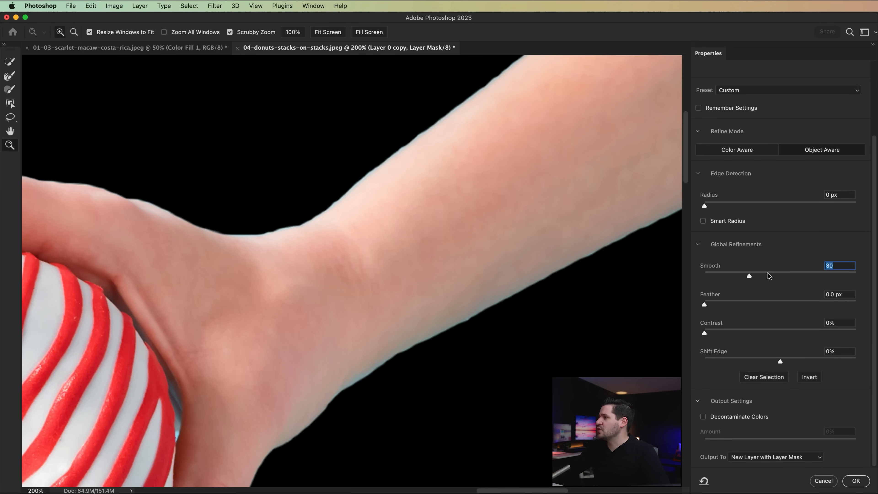
left_click_drag(410, 156, 359, 236)
left_click_drag(437, 212, 484, 72)
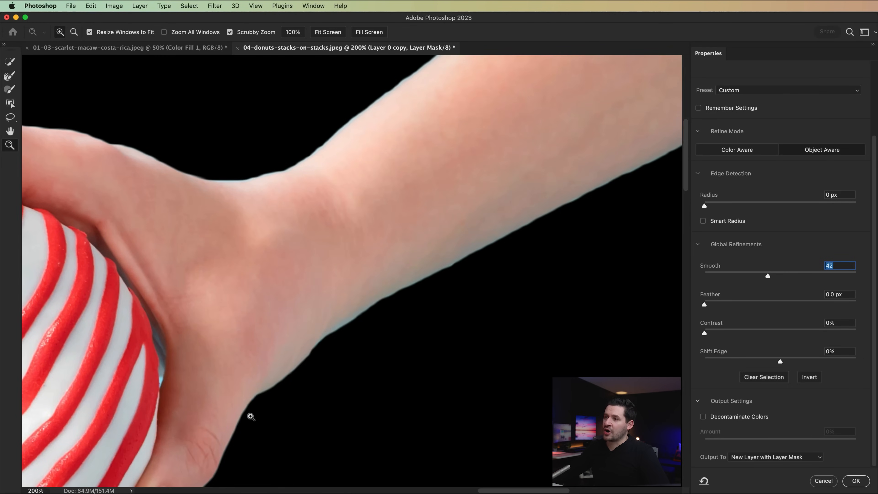
Step: Examine the edges of the stacked donuts and the underside of the striped donut with the smoothing applied
scroll(251, 417, "down", 15)
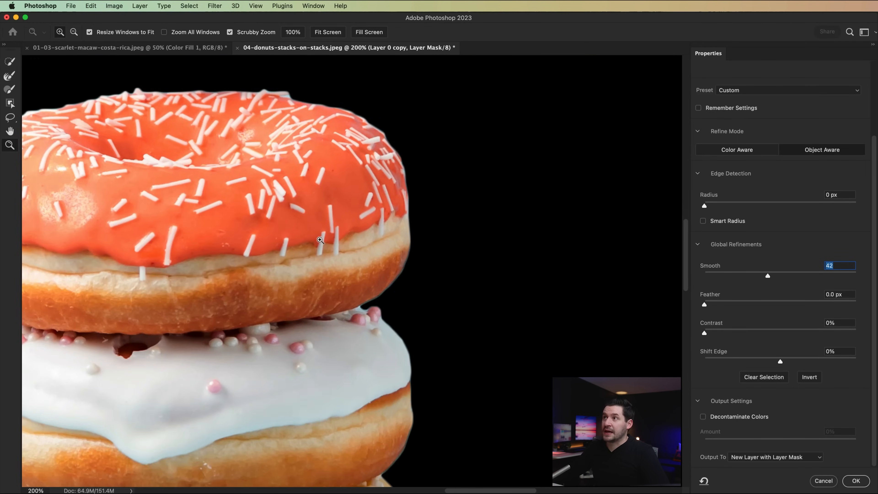
scroll(321, 240, "down", 15)
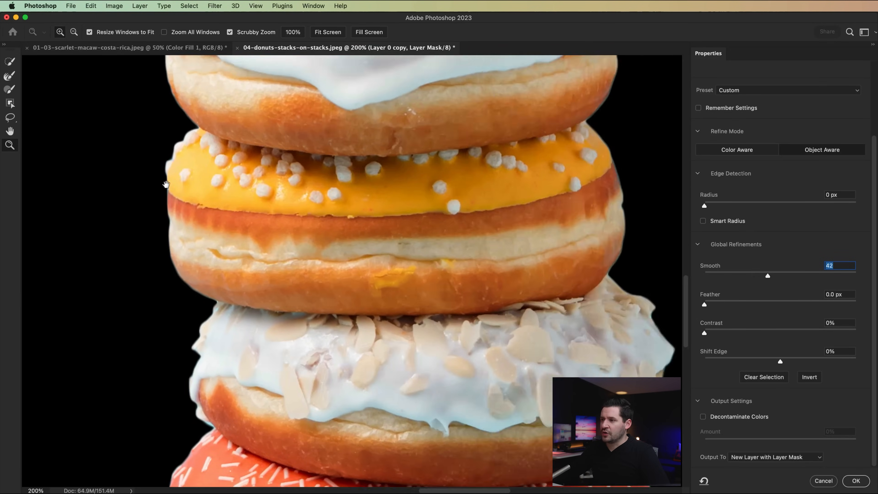
scroll(166, 184, "up", 20)
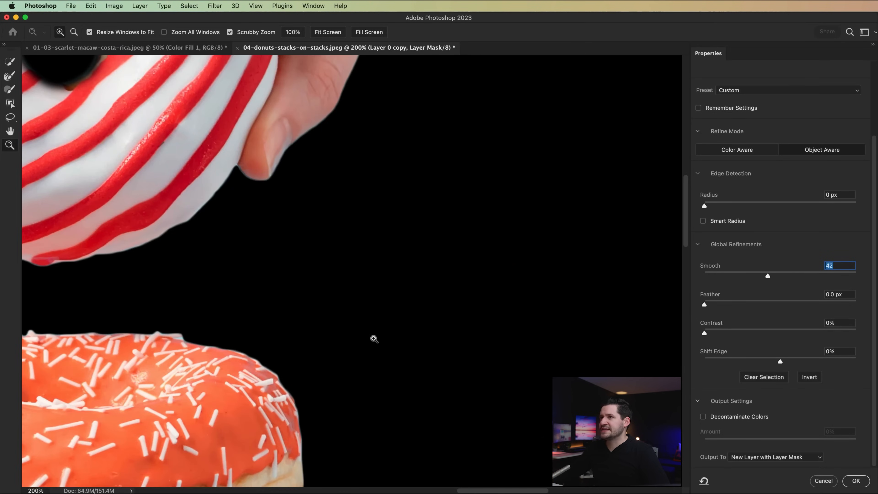
left_click_drag(350, 370, 373, 314)
key("super+minus")
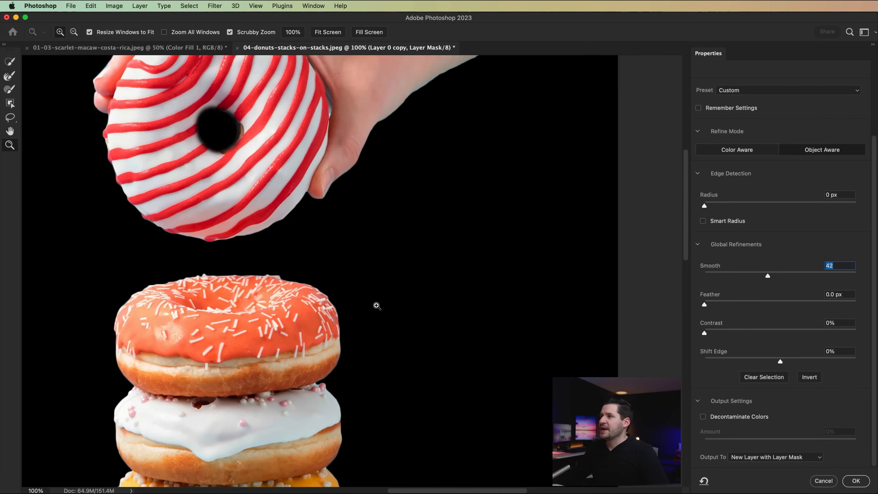
left_click(377, 305)
scroll(328, 190, "down", 2)
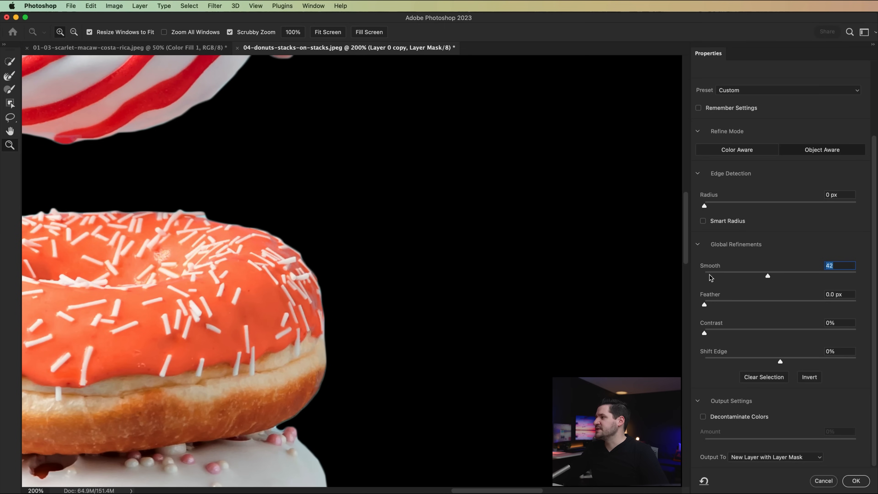
Step: Set the selection edge's Feather to 4.6 px and its Contrast to 37%
left_click_drag(709, 305, 748, 306)
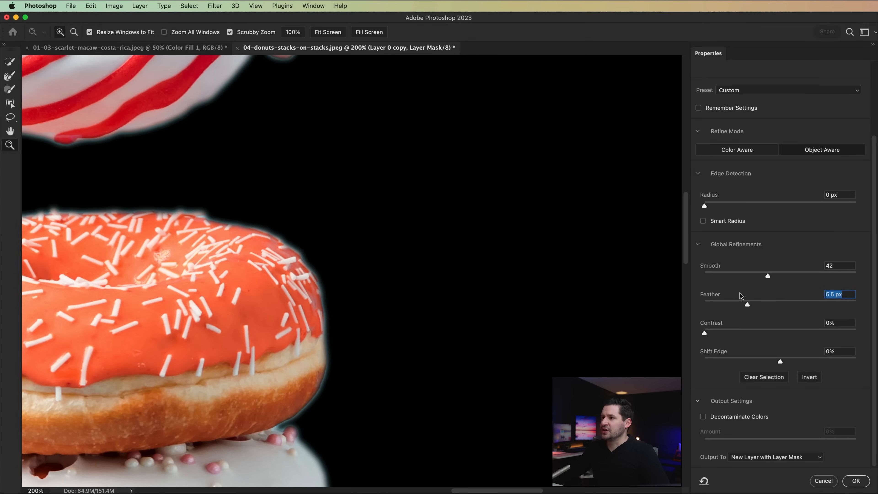
left_click_drag(748, 309, 744, 307)
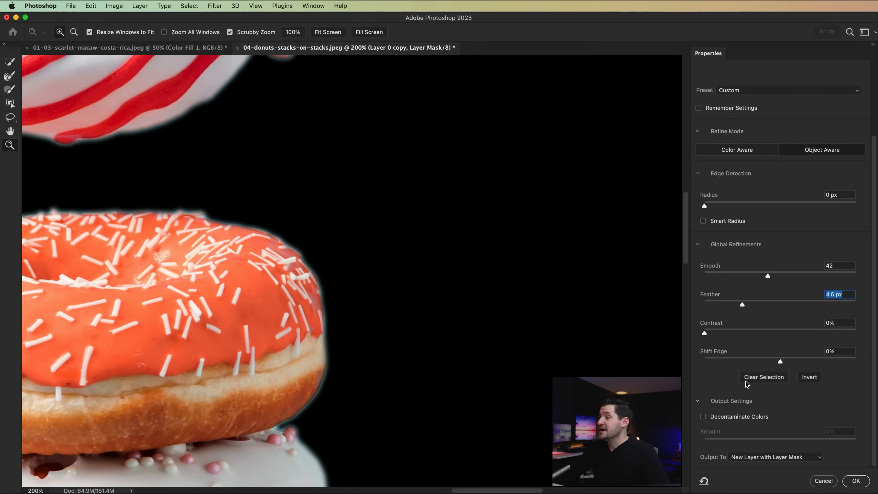
left_click_drag(705, 334, 740, 333)
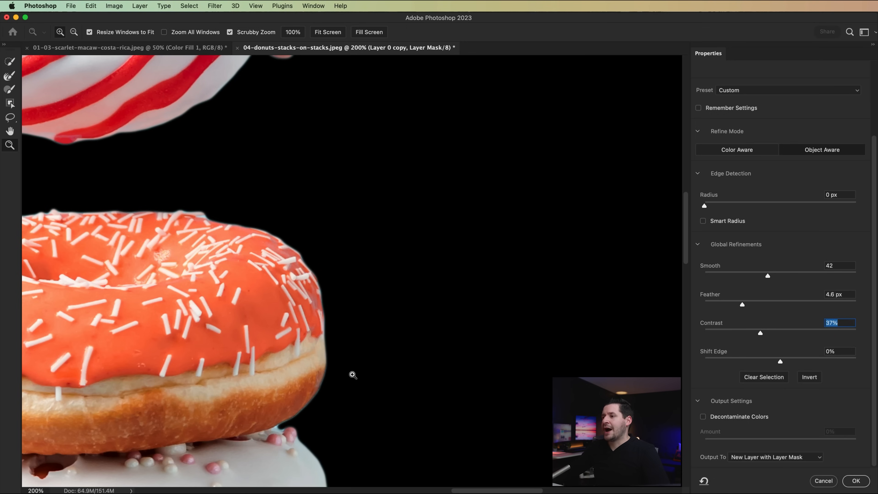
Step: Review the arm and orange donut edges and set Smooth to 55
left_click_drag(279, 206, 280, 209)
scroll(279, 209, "up", 10)
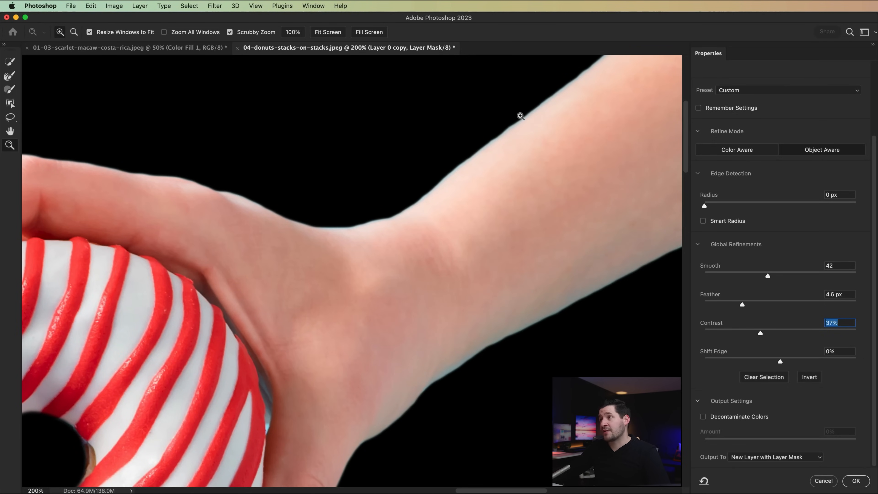
left_click_drag(308, 334, 394, 68)
left_click_drag(446, 224, 462, 53)
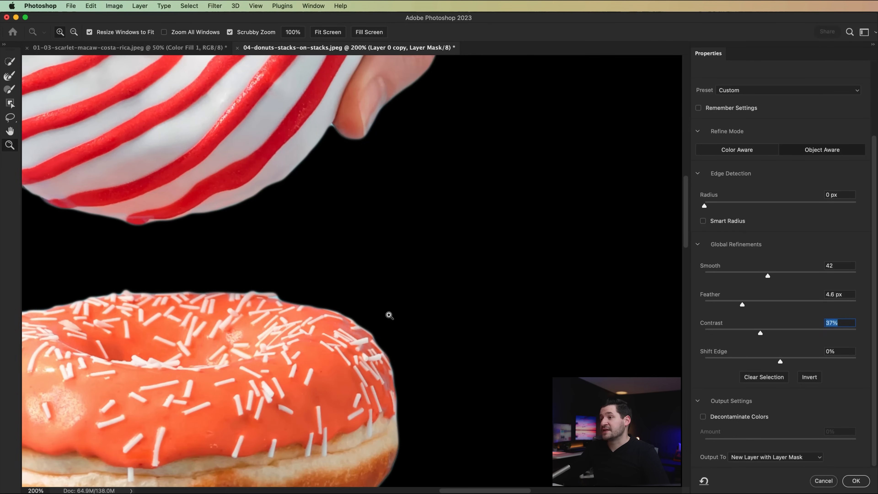
left_click_drag(365, 341, 450, 239)
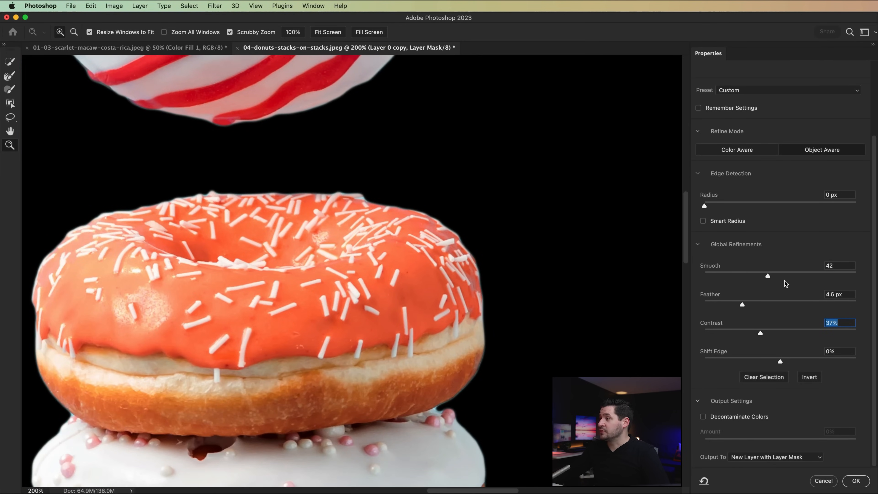
left_click_drag(771, 277, 788, 274)
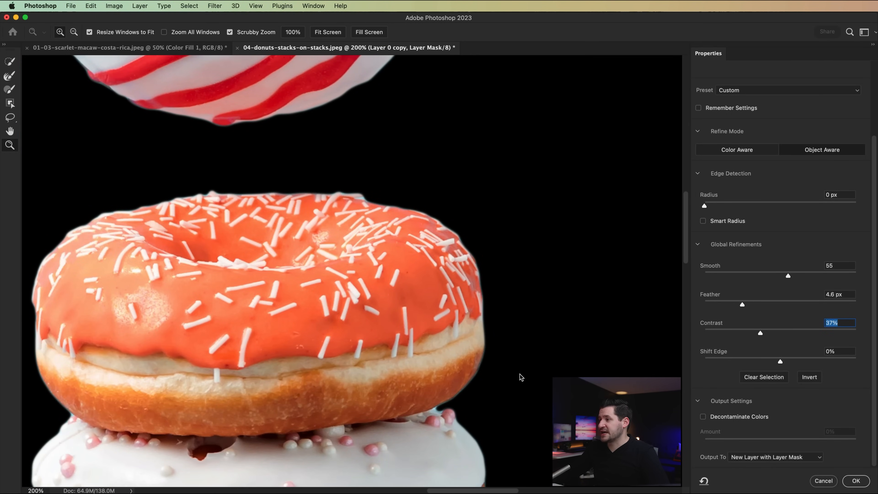
Step: Set the edge refinements to Feather 5.9 px, Contrast 47% and Shift Edge -4%
left_click_drag(522, 377, 394, 282)
left_click_drag(743, 305, 749, 305)
left_click_drag(762, 334, 774, 334)
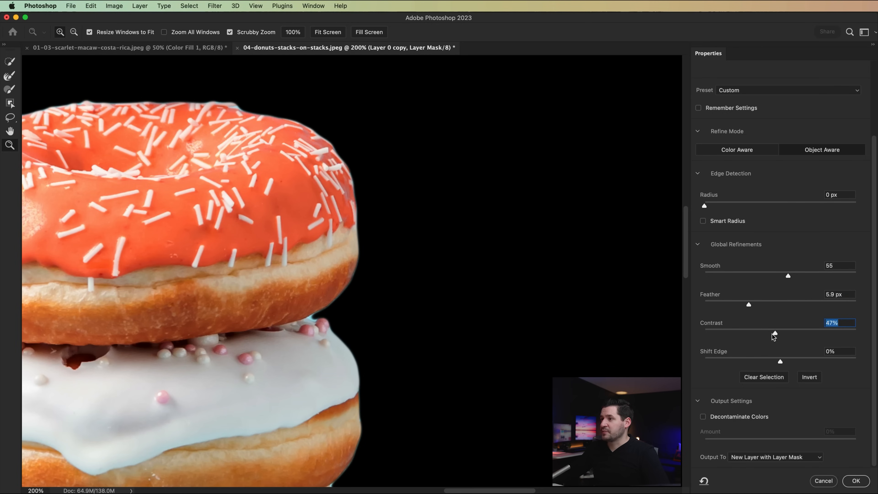
left_click_drag(780, 361, 776, 361)
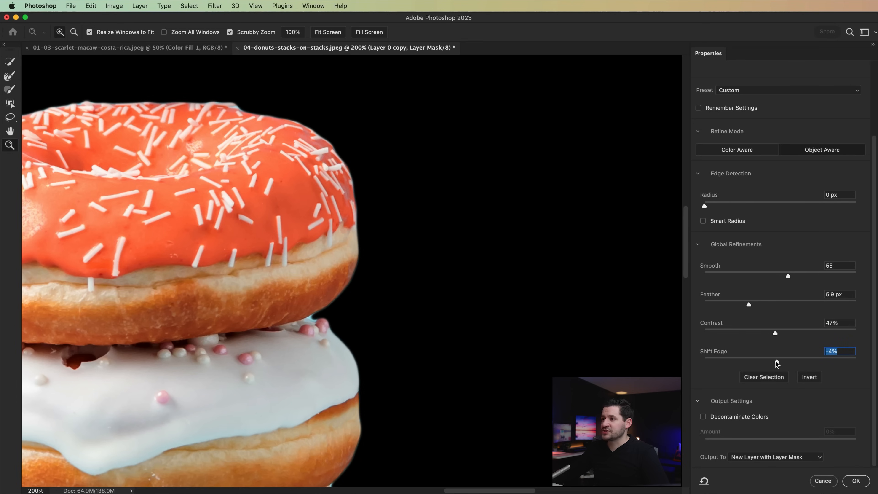
Step: Inspect the refined edge where the thumb meets the striped donut at 500% zoom
left_click_drag(286, 155, 275, 319)
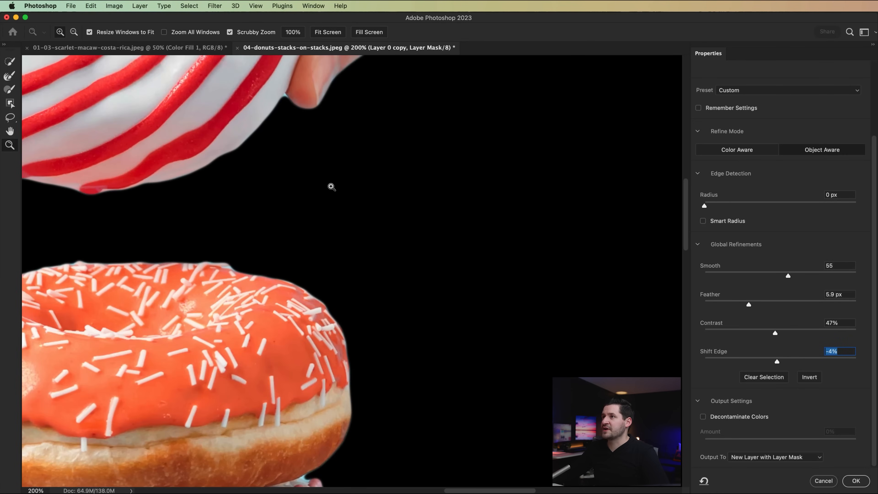
left_click_drag(357, 131, 289, 387)
left_click_drag(364, 223, 294, 429)
left_click_drag(260, 255, 463, 35)
left_click_drag(335, 329, 341, 330)
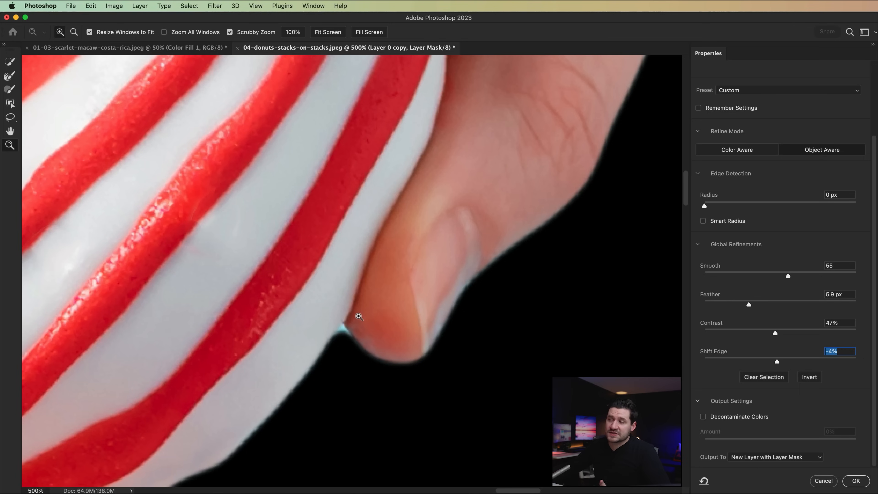
left_click_drag(339, 358, 368, 261)
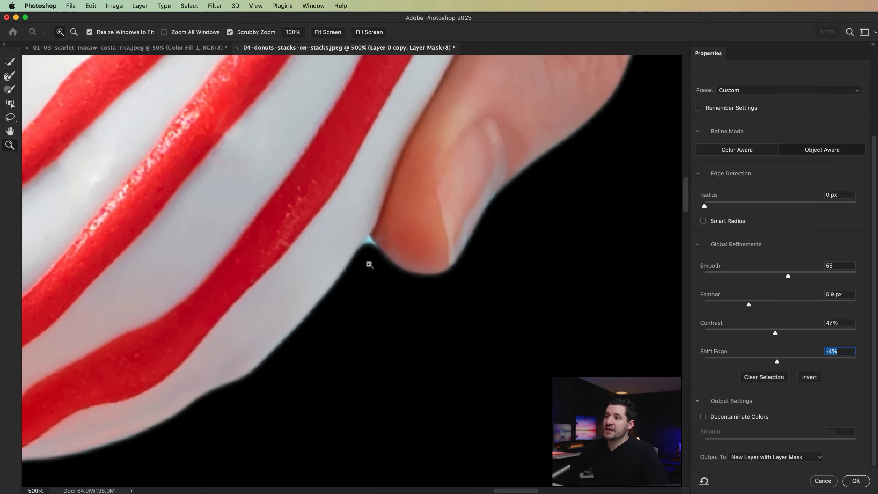
Step: Compare the hand and donut cutout in the Overlay, Onion Skin and On Black views, with the view temporarily disabled once
left_click(10, 89)
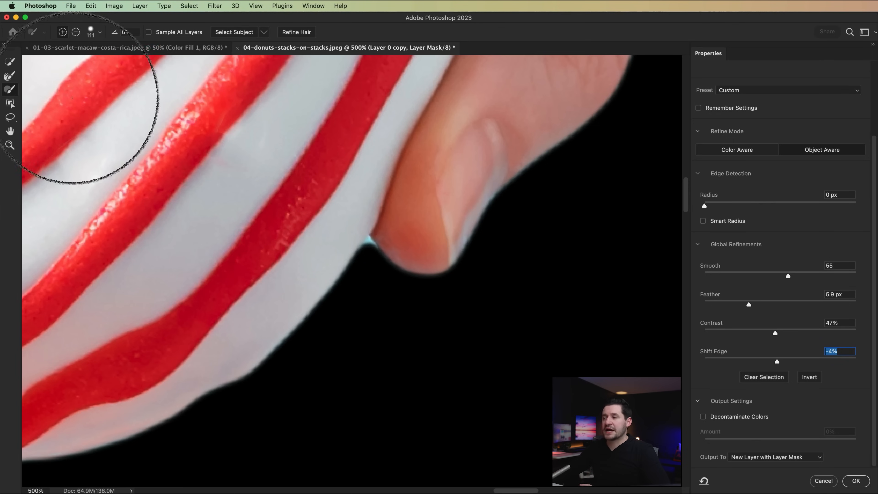
key("v")
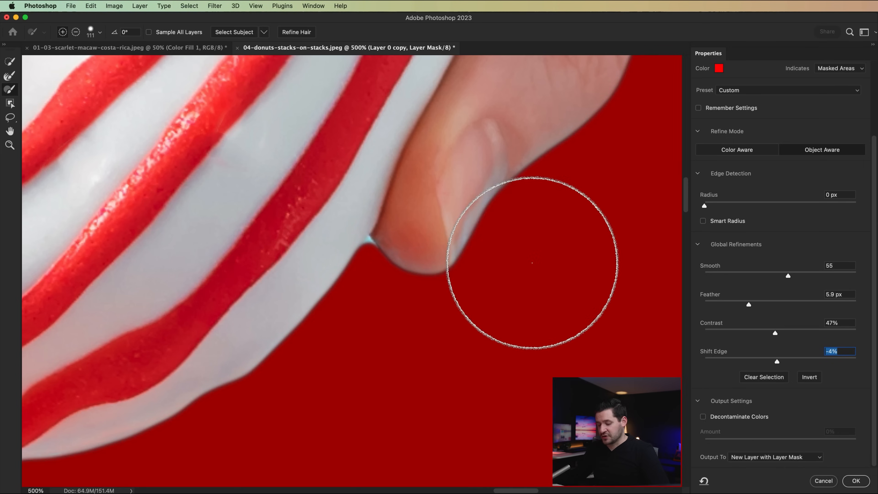
key("super+0")
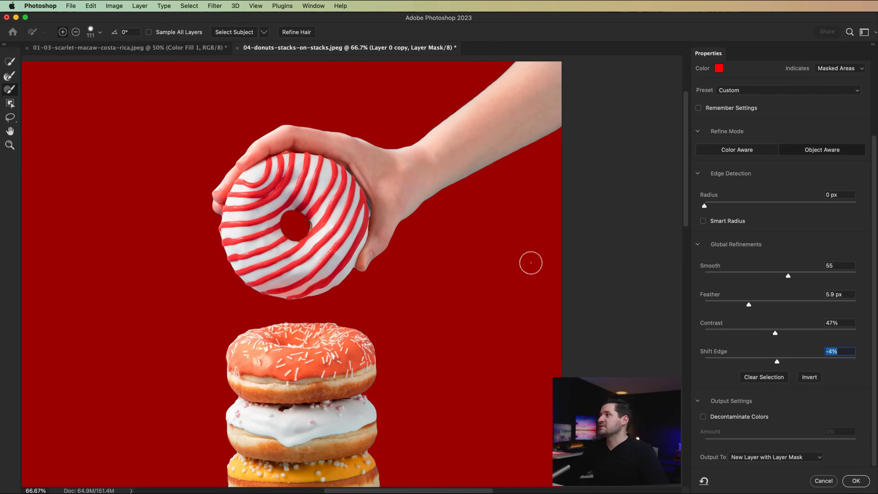
scroll(786, 136, "up", 3)
left_click(732, 101)
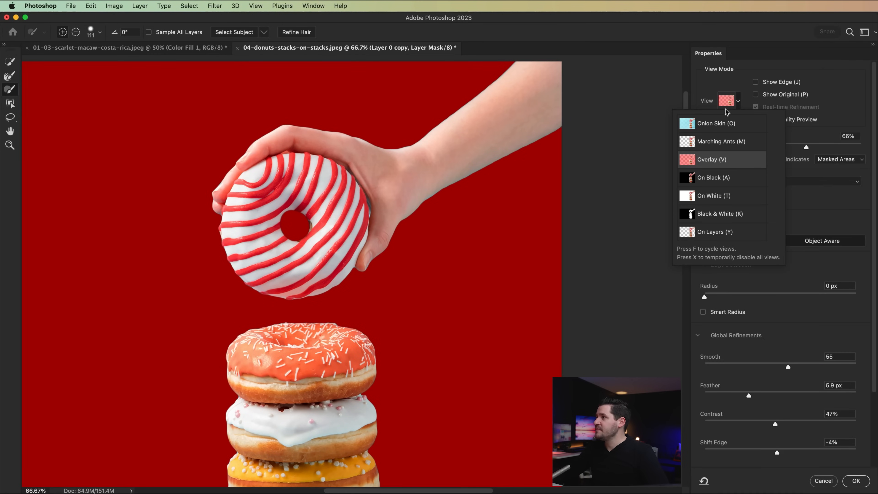
left_click(718, 124)
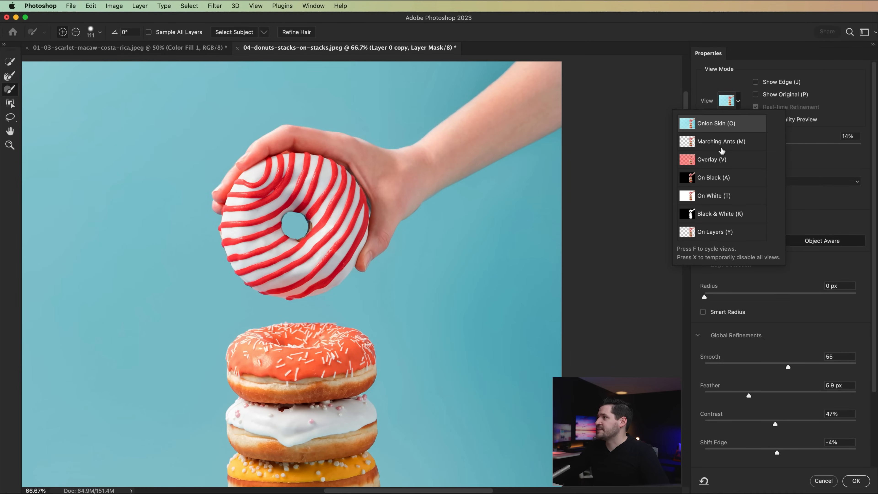
left_click(720, 184)
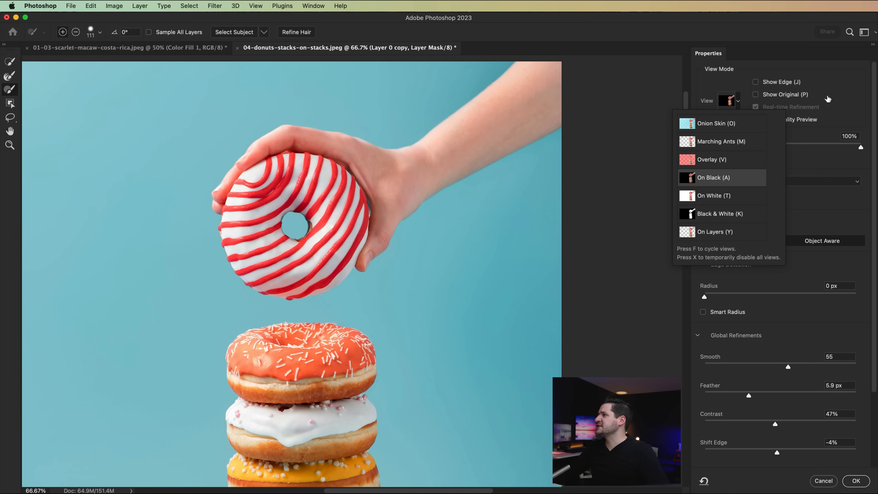
key("x")
left_click(828, 99)
left_click_drag(367, 282, 399, 172)
scroll(763, 329, "down", 5)
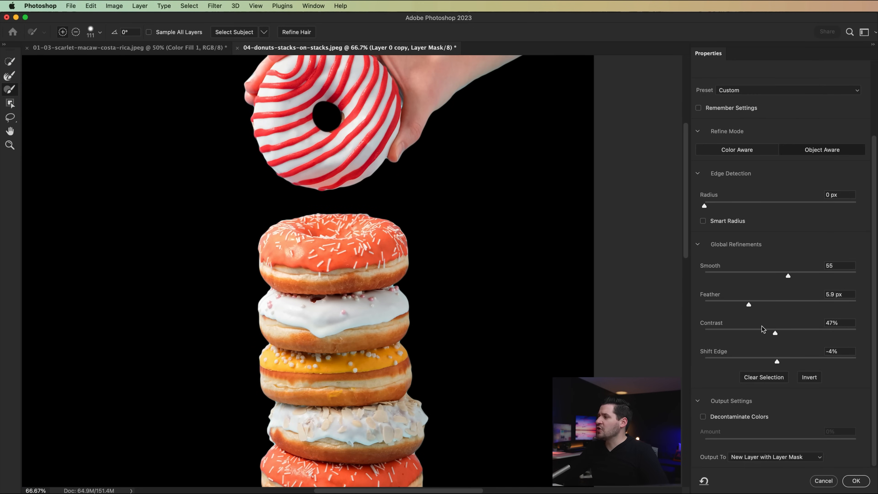
Step: Output the refined hand and donut selection as a New Layer with Layer Mask
left_click(770, 461)
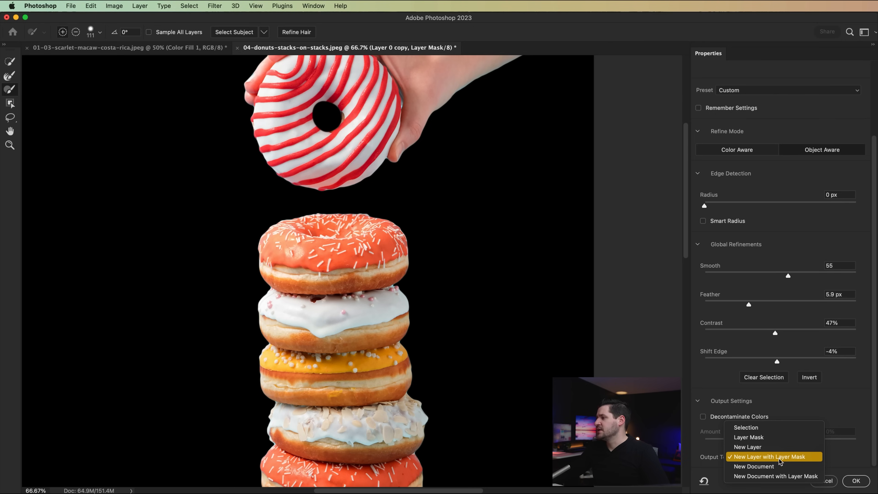
left_click(779, 457)
left_click(856, 481)
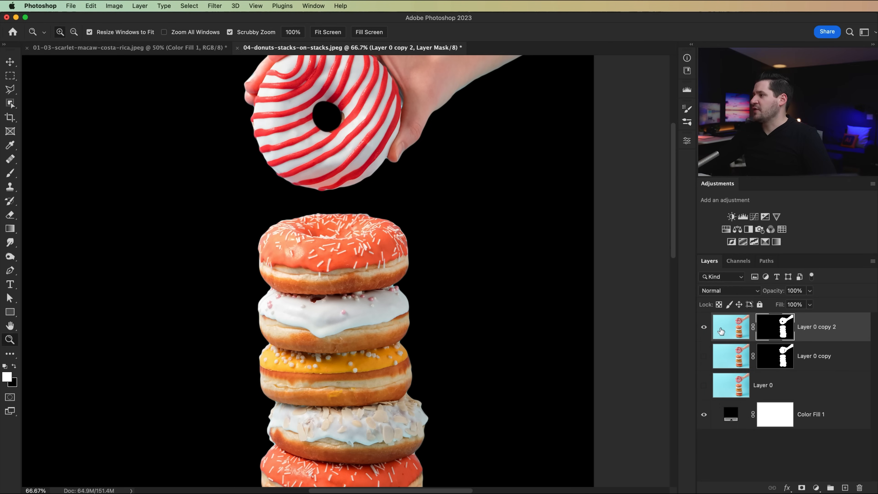
Step: Compare the full donut image with the new layer's mask disabled and enabled
key("super+minus")
key("super+minus")
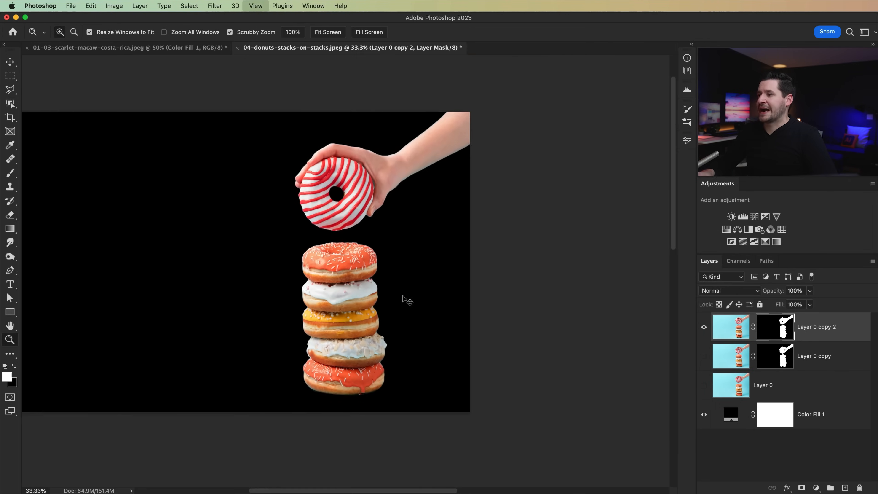
key("super+minus")
left_click(767, 331, "shift")
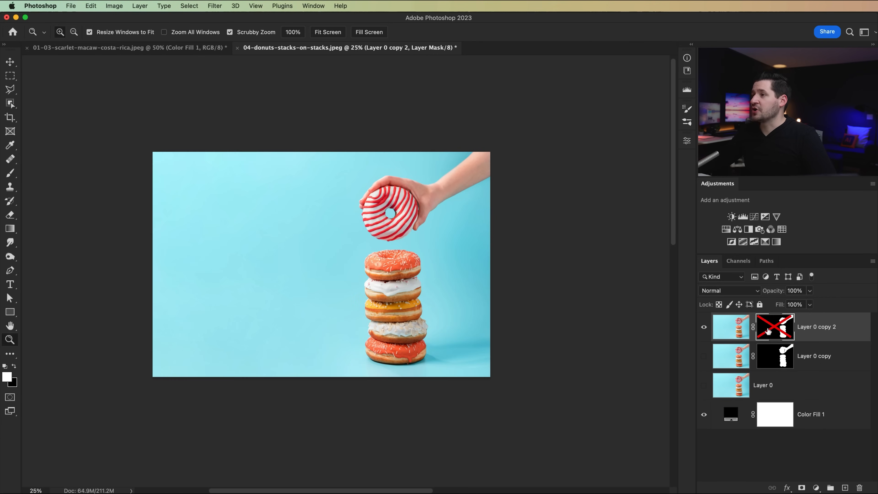
left_click(774, 332, "shift")
left_click(779, 332, "shift")
left_click(778, 332, "shift")
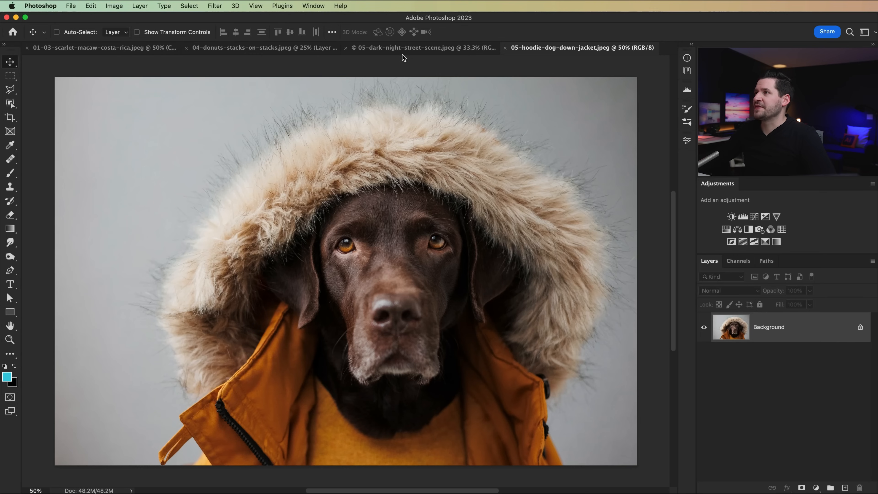
Step: Select the dog in 05-hoodie-dog-down-jacket.jpeg using Select Subject with the Quick Selection tool active
left_click(438, 52)
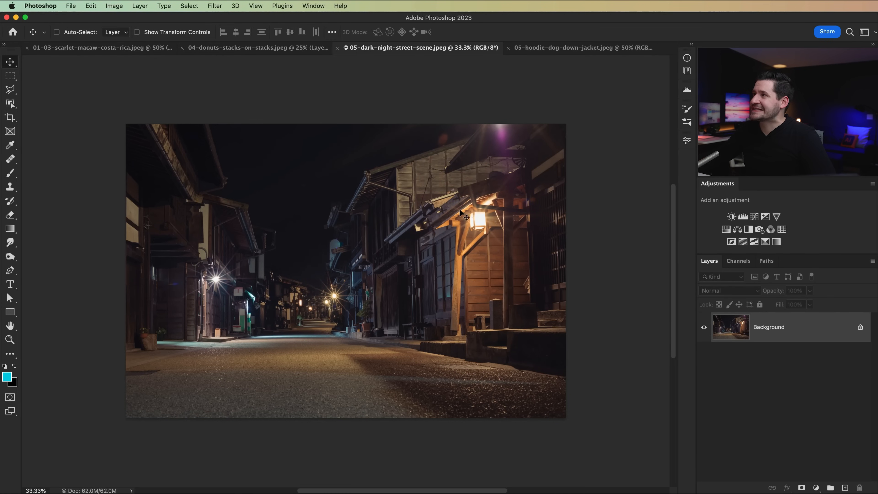
left_click(583, 48)
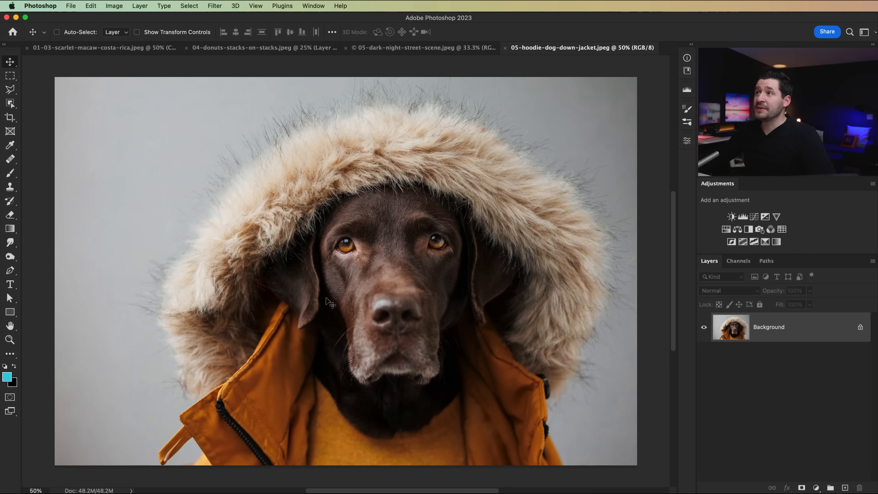
left_click(16, 104)
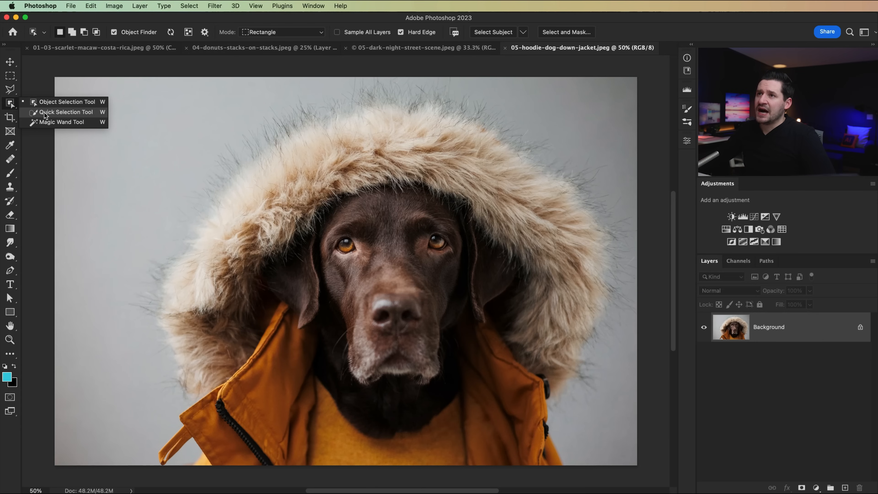
left_click(45, 112)
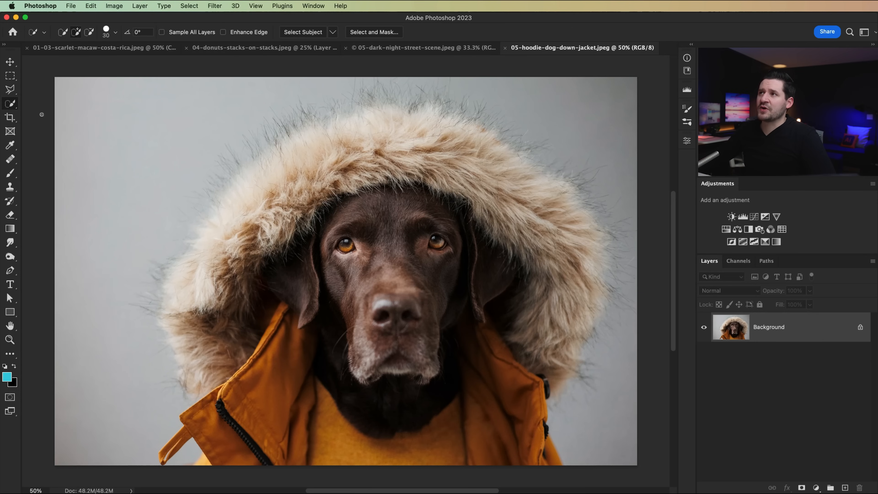
left_click(296, 32)
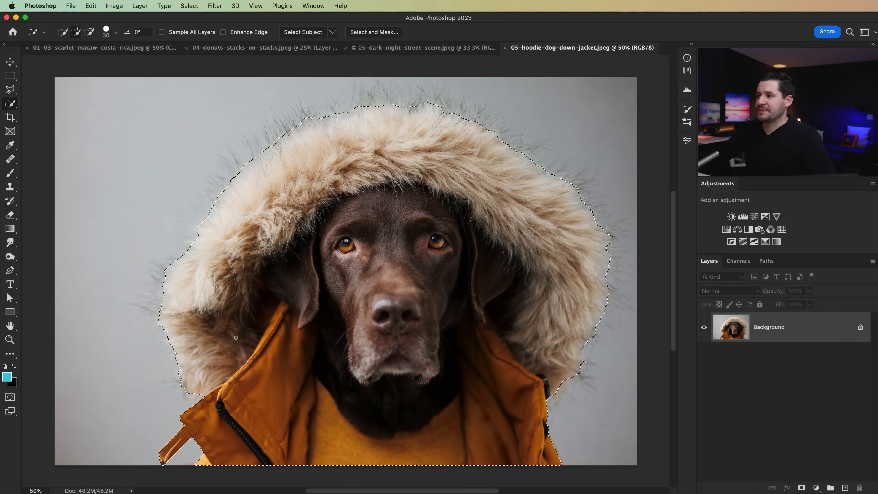
Step: Take the dog selection into Select and Mask and set the On Black view's opacity to 44%
left_click(189, 5)
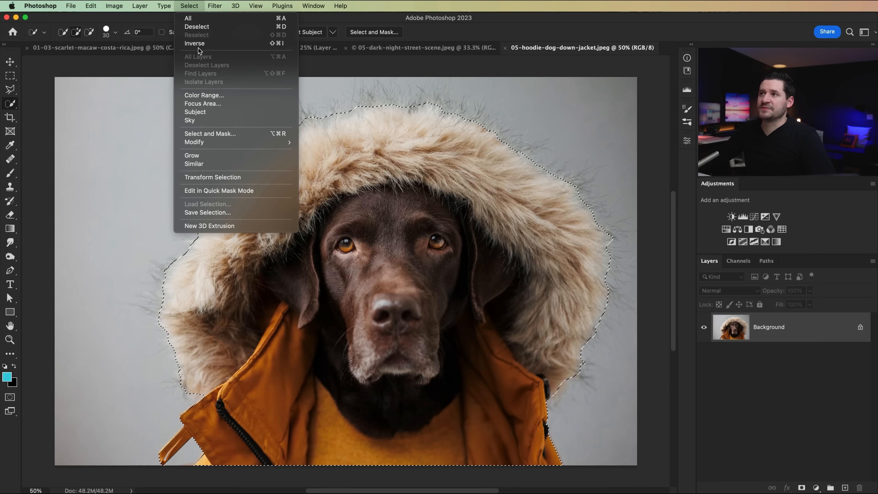
left_click(419, 221)
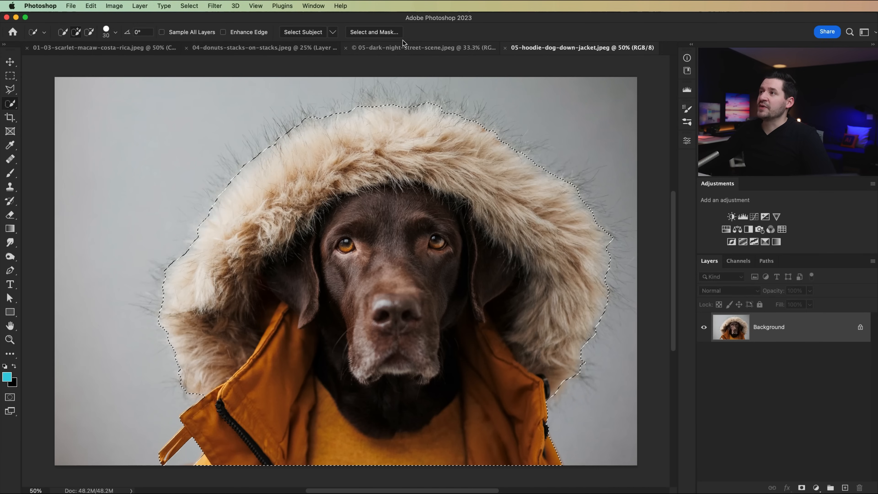
left_click(189, 6)
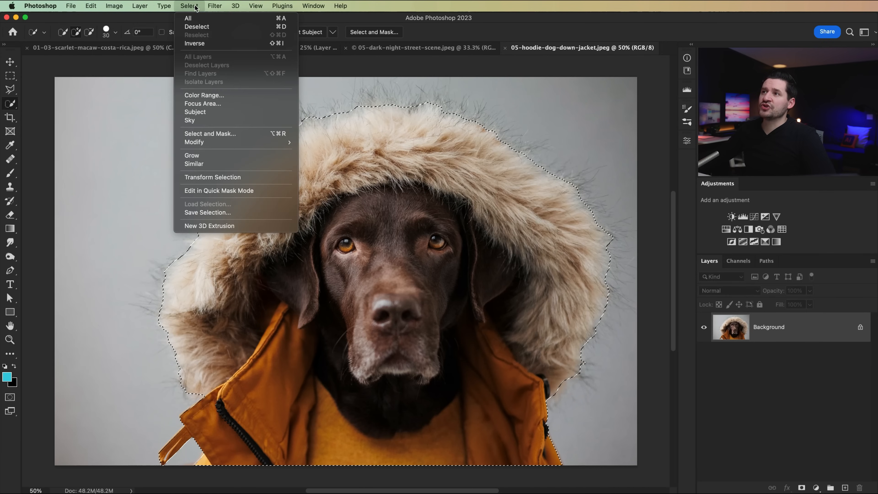
left_click(280, 134)
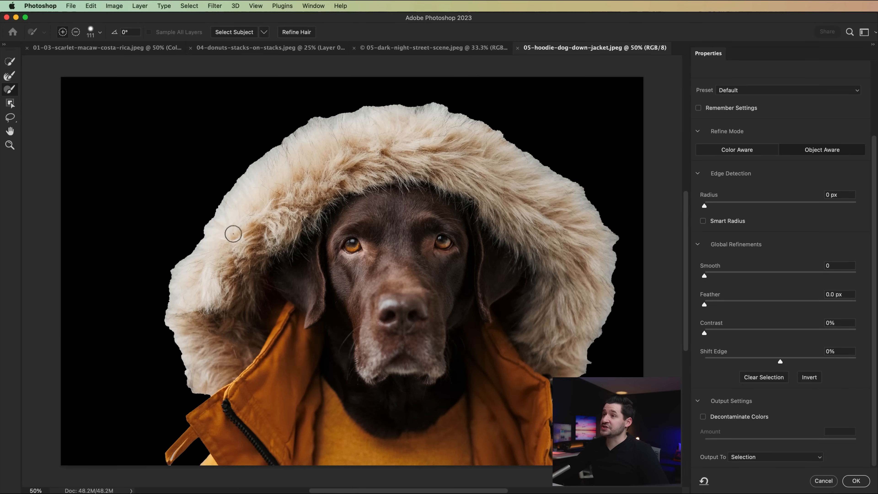
scroll(782, 128, "up", 3)
left_click(737, 103)
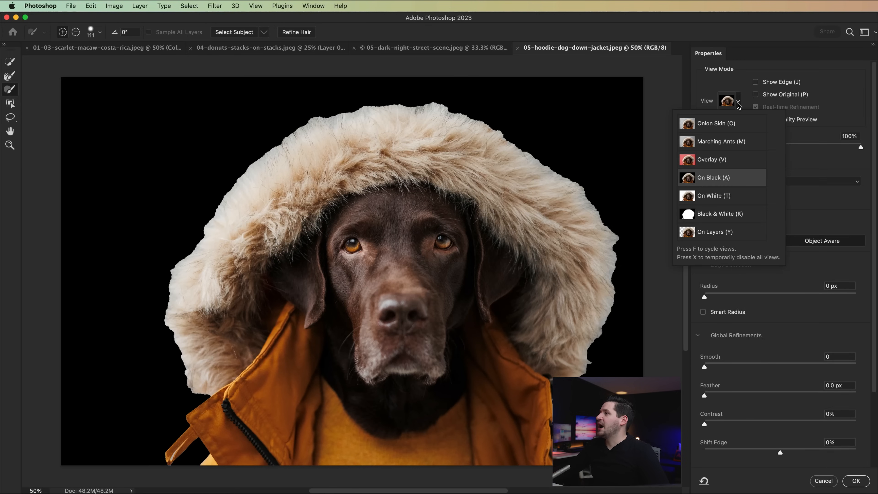
left_click(842, 147)
left_click_drag(842, 148, 773, 152)
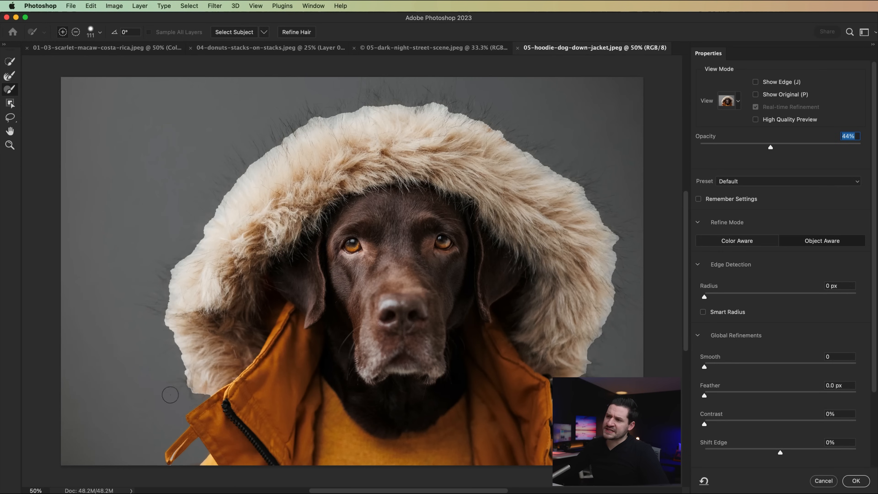
Step: Inspect the selection edge around the jacket's collar and strap at 300% zoom
key("z")
left_click_drag(174, 460, 161, 445)
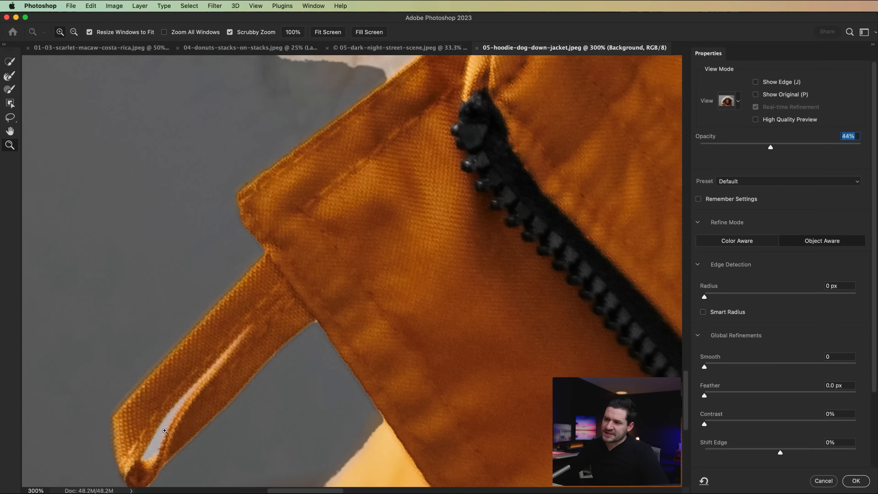
left_click(197, 388, "alt")
left_click(197, 388, "alt")
left_click(197, 388, "alt")
left_click(198, 387, "alt")
left_click_drag(231, 313, 248, 351)
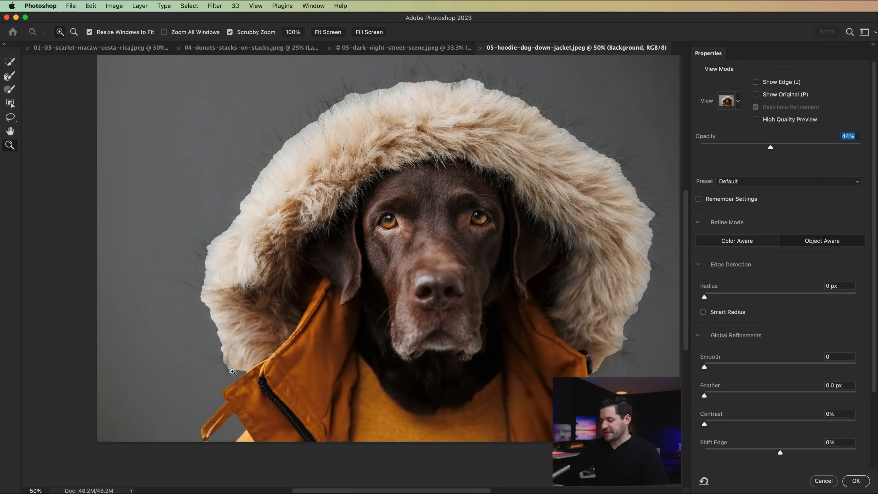
Step: Paint along the whole outer fur edge of the hood with the Refine Edge Brush at size 125
key("b")
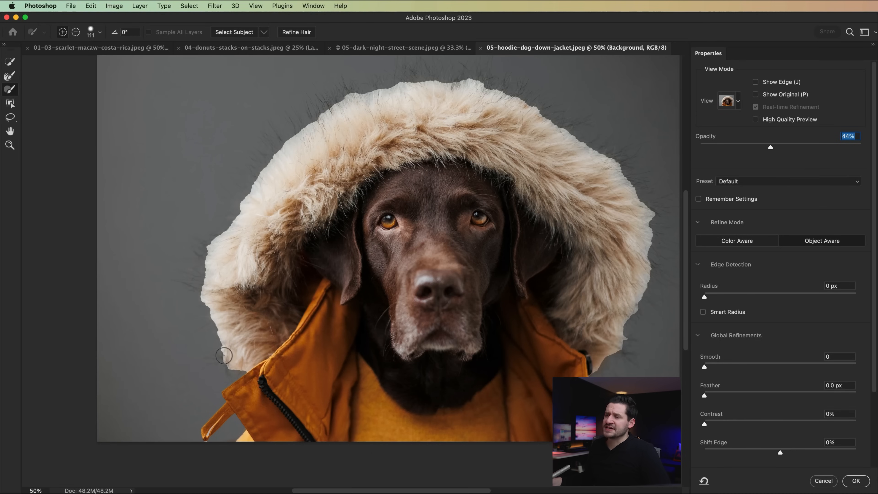
left_click(8, 76)
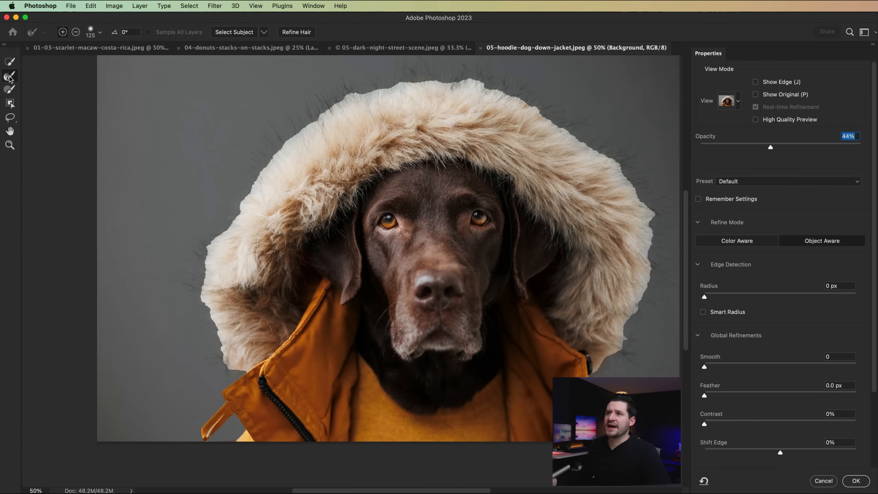
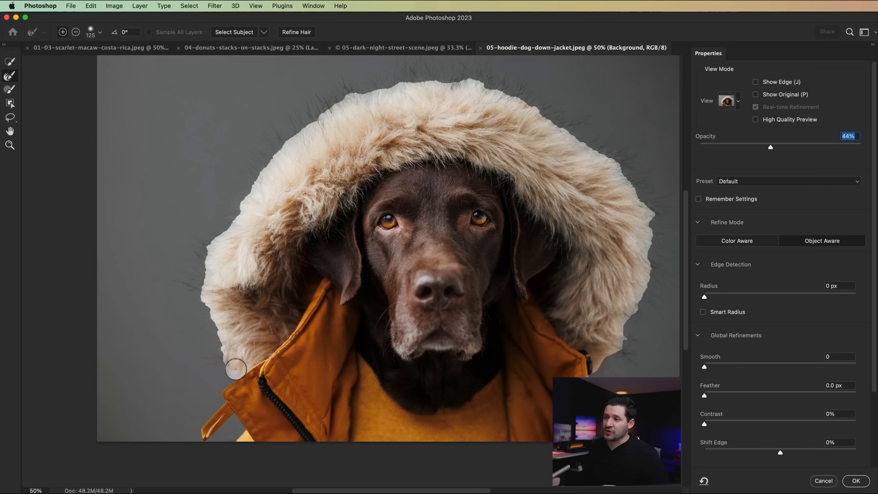
left_click_drag(228, 368, 237, 365)
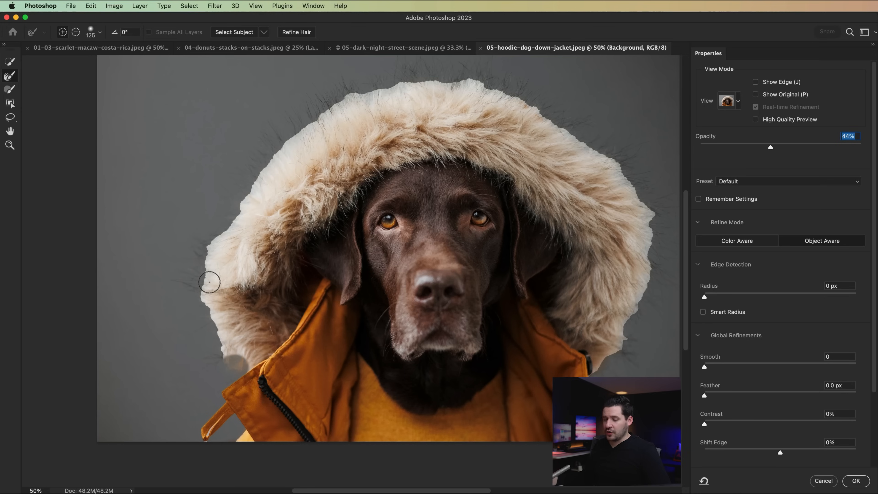
mouse_move(223, 362)
left_mouse_down()
mouse_move(222, 332)
mouse_move(201, 322)
mouse_move(198, 252)
mouse_move(225, 230)
mouse_move(220, 211)
mouse_move(241, 199)
mouse_move(251, 159)
mouse_move(284, 127)
mouse_move(321, 115)
mouse_move(337, 89)
mouse_move(373, 91)
mouse_move(406, 70)
mouse_move(428, 82)
mouse_move(488, 69)
mouse_move(487, 85)
mouse_move(537, 91)
mouse_move(541, 106)
mouse_move(583, 125)
mouse_move(593, 143)
mouse_move(630, 145)
mouse_move(629, 173)
mouse_move(654, 191)
mouse_move(649, 224)
mouse_move(664, 251)
mouse_move(647, 272)
mouse_move(655, 297)
mouse_move(600, 384)
left_mouse_up()
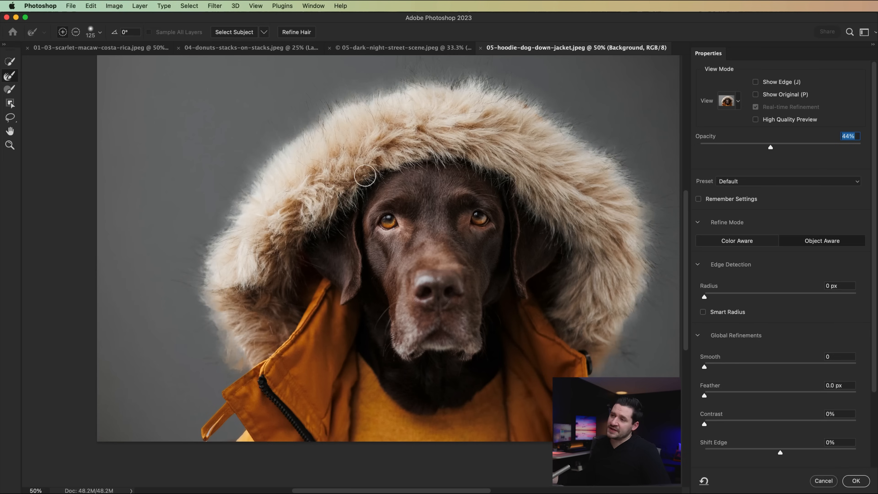
Step: Check the refined area around the fur hood by turning Show Edge on and off
key("super+minus")
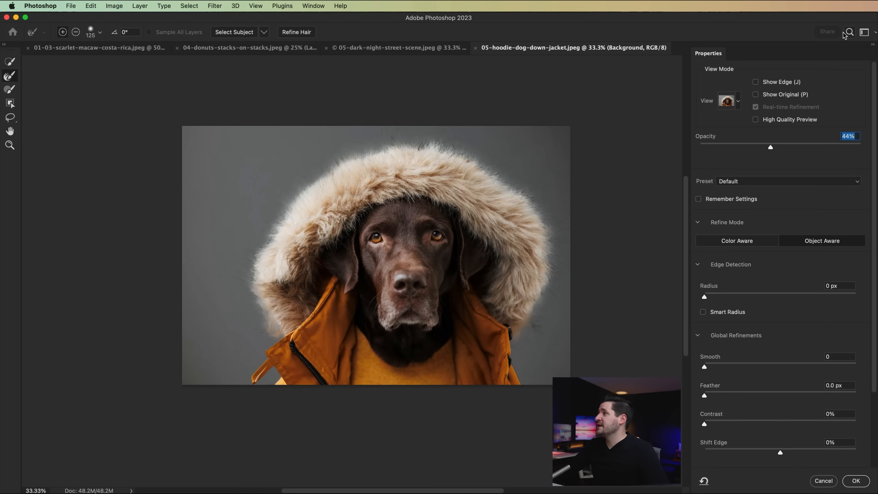
left_click(778, 83)
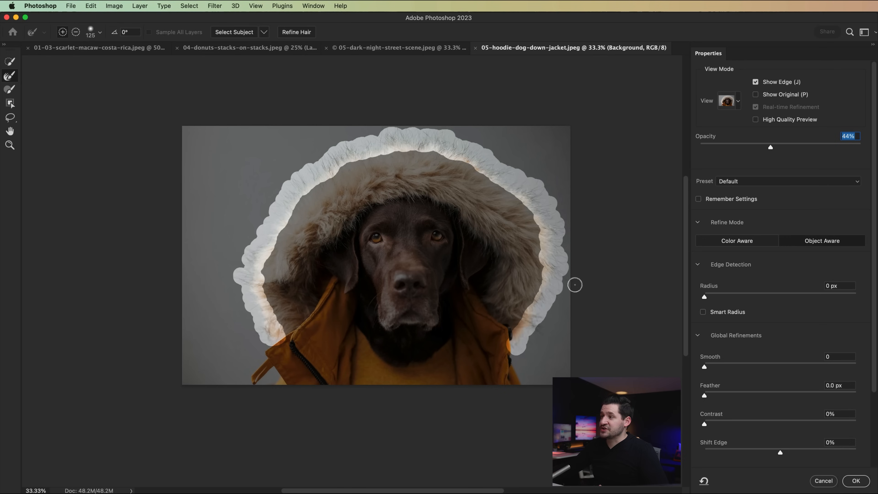
left_click(765, 85)
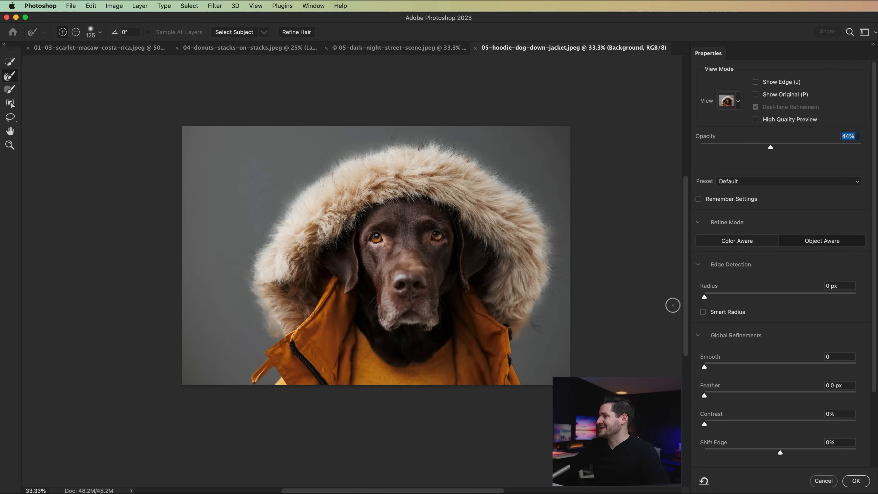
Step: Output the refined dog selection as a new layer with a layer mask
scroll(746, 322, "down", 5)
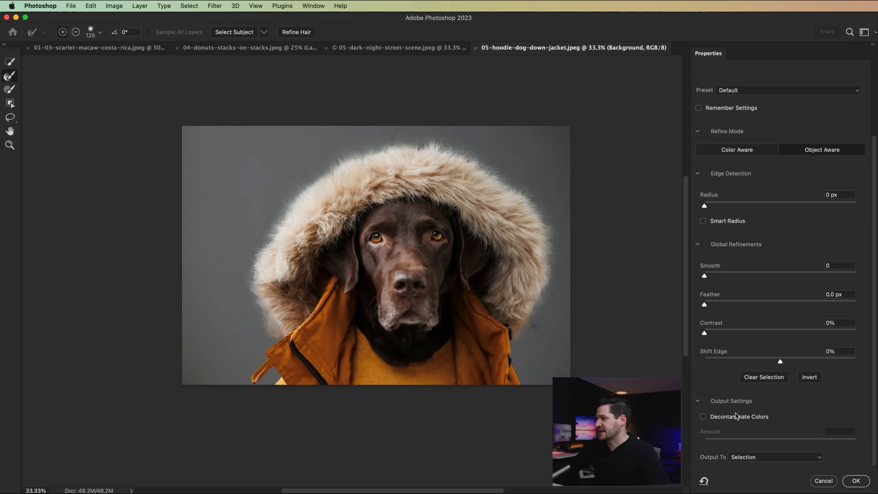
left_click(755, 458)
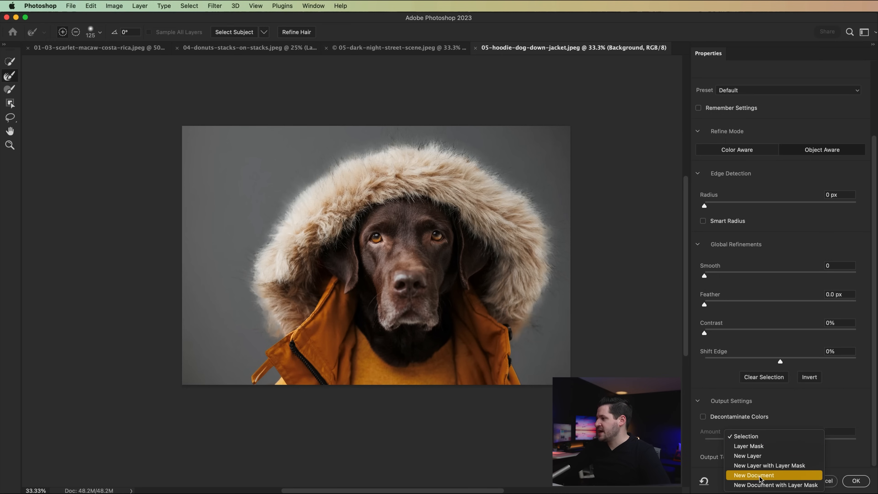
left_click(755, 467)
left_click(855, 481)
left_click(729, 326)
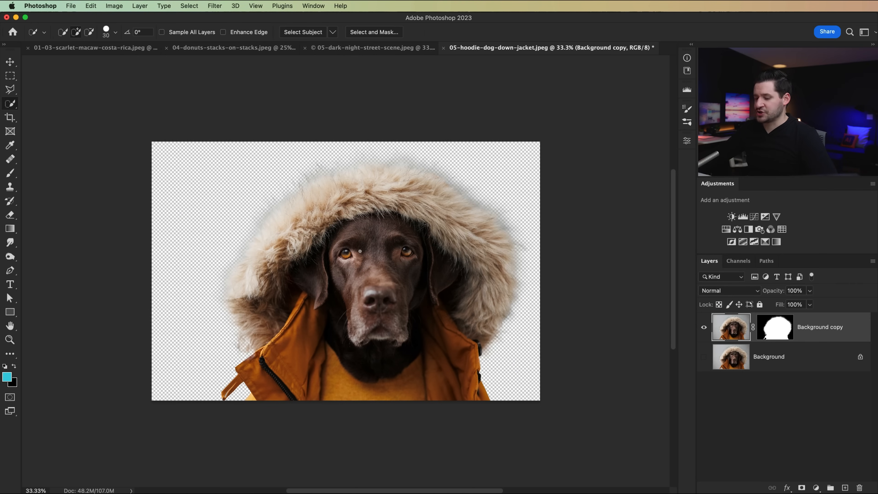
Step: Move the masked dog layer into 05-dark-night-street-scene.jpeg, accept the color profile conversion, and place the dog at the image's lower edge
key("v")
left_click_drag(314, 235, 345, 351)
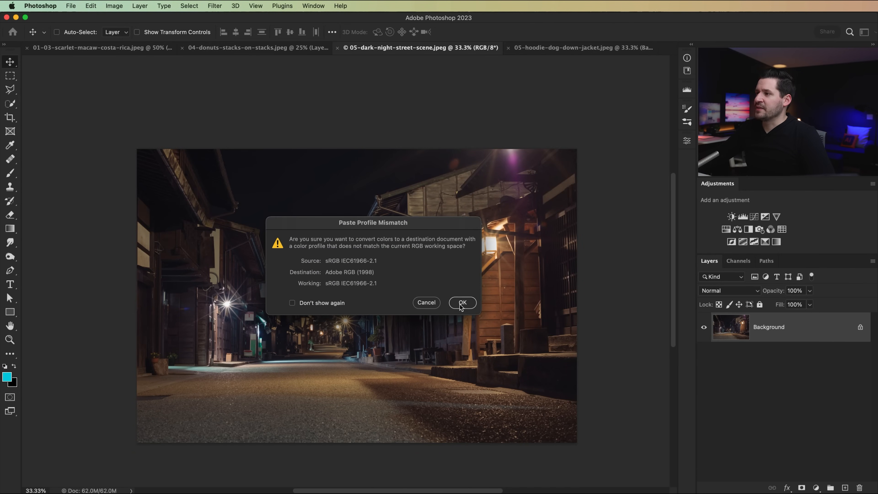
left_click(462, 303)
left_click_drag(357, 304, 370, 332)
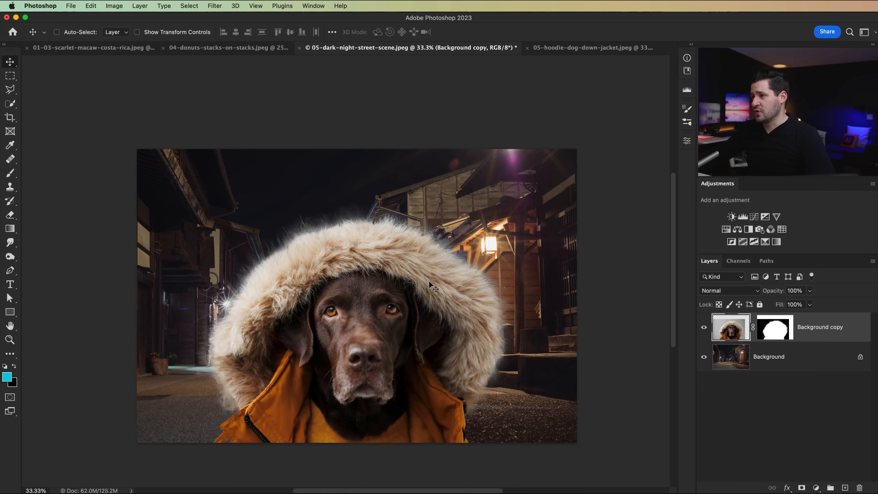
Step: Enlarge and reposition the dog with Free Transform to dominate the street scene, and make its layer mask active
key("super+t")
left_click_drag(524, 197, 546, 185)
left_click_drag(439, 305, 441, 276)
key("Return")
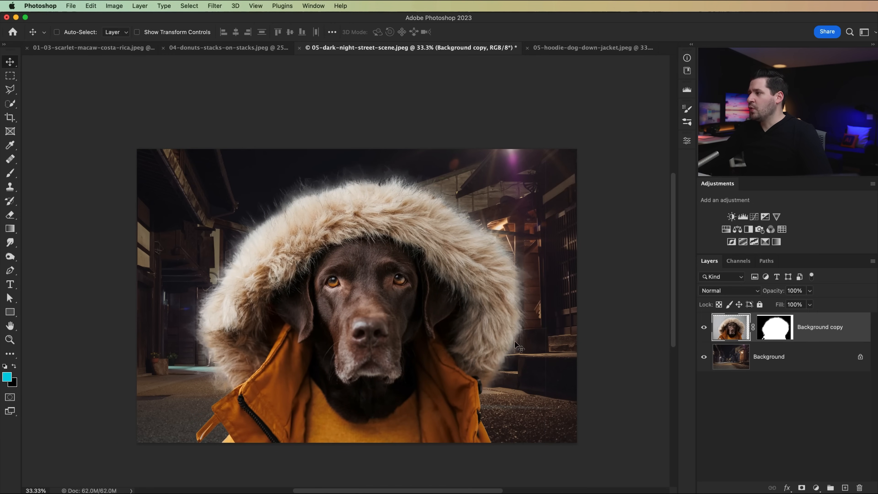
left_click(772, 329)
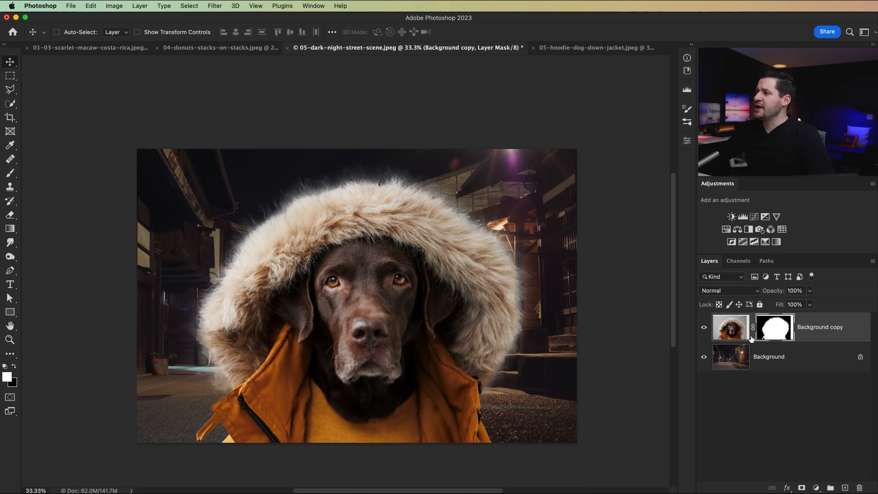
Step: Examine the cutout's edge around the hood fur and the jacket strap at up to 300% zoom, and check whether Matting is available
key("z")
left_click(544, 289)
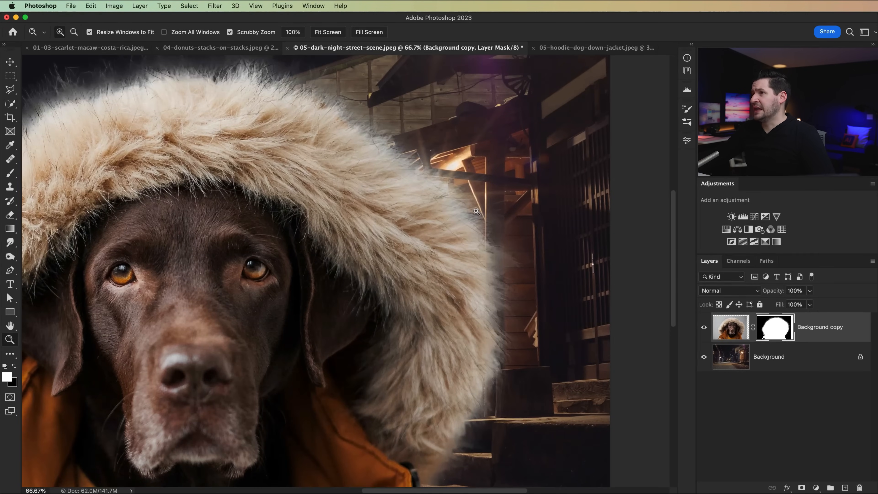
scroll(525, 260, "left", 5)
scroll(526, 259, "up", 2)
scroll(216, 91, "left", 1)
scroll(216, 91, "down", 5)
left_click_drag(245, 387, 296, 275)
left_click(258, 295)
left_click(259, 296)
left_click(259, 296)
left_click_drag(239, 346, 372, 199)
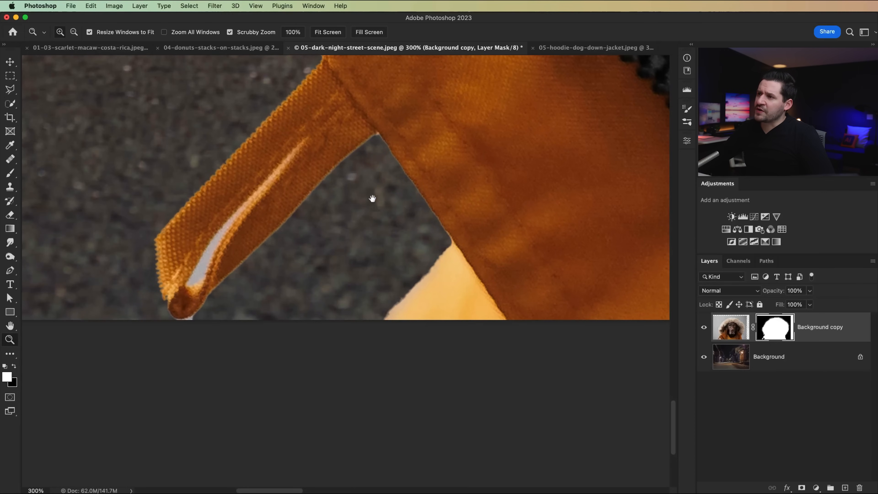
scroll(294, 269, "up", 3)
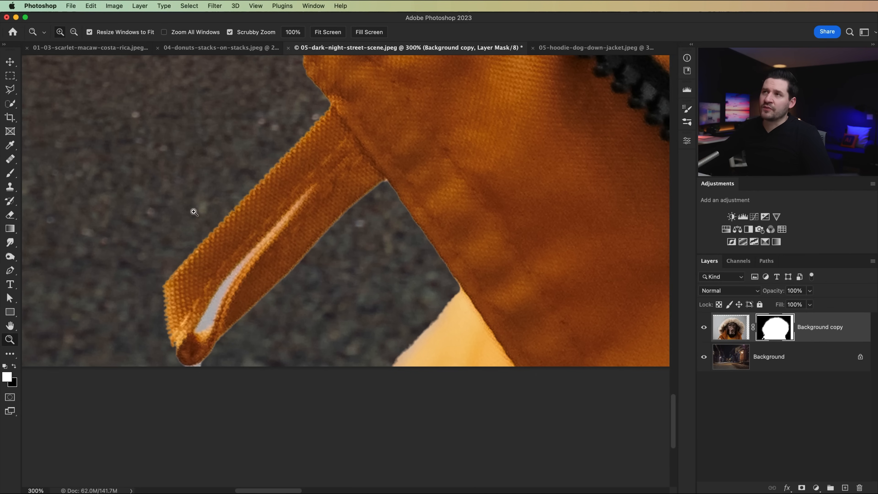
left_click(140, 6)
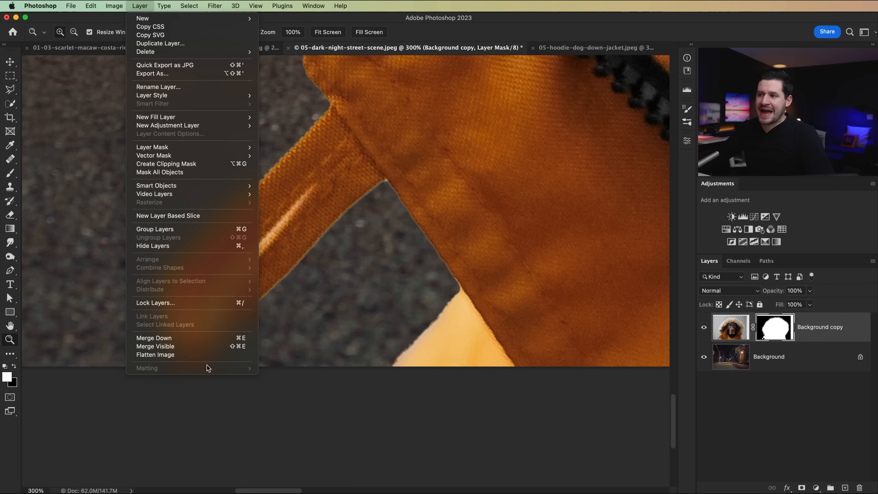
left_click(396, 321)
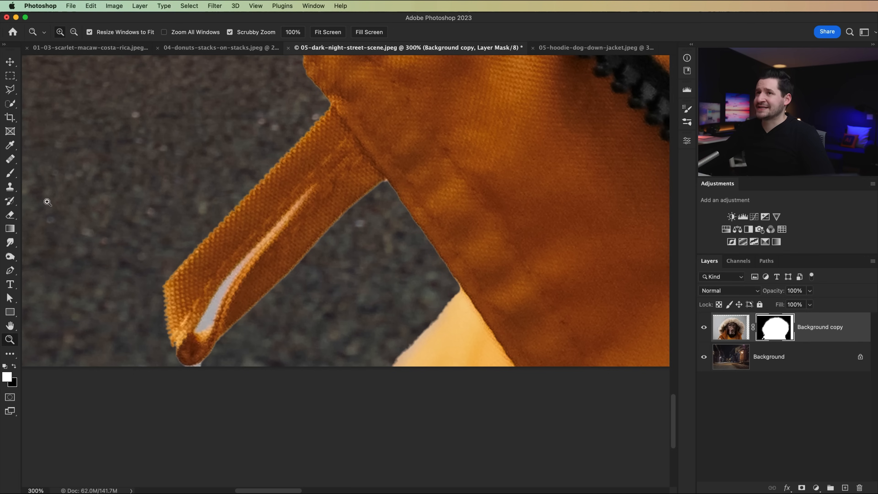
Step: Choose the Brush with black as foreground, set its mode to Soft Light, and enlarge it to size 99
left_click(11, 173)
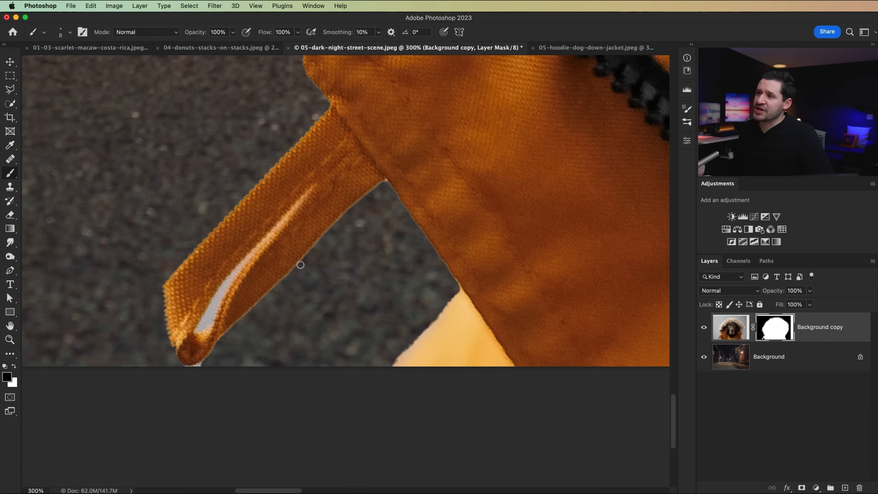
mouse_move(326, 204)
left_mouse_down()
mouse_move(254, 230)
mouse_move(261, 188)
left_mouse_up()
key("super+z")
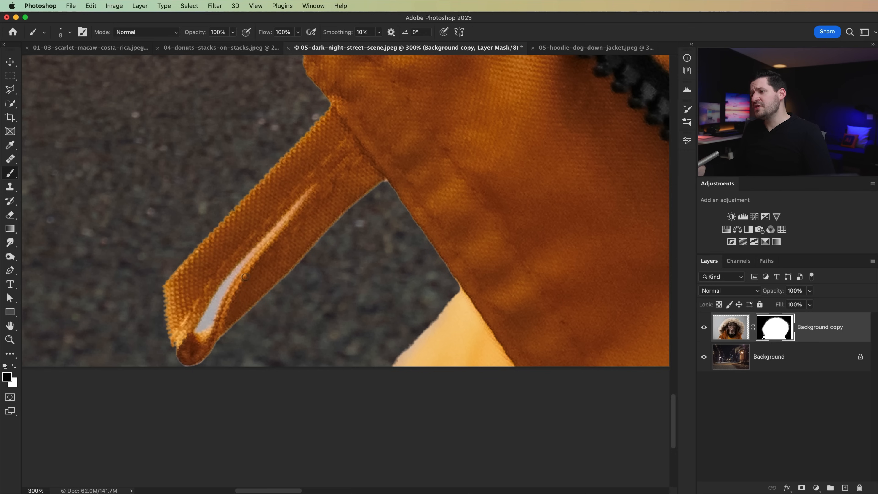
left_click(151, 32)
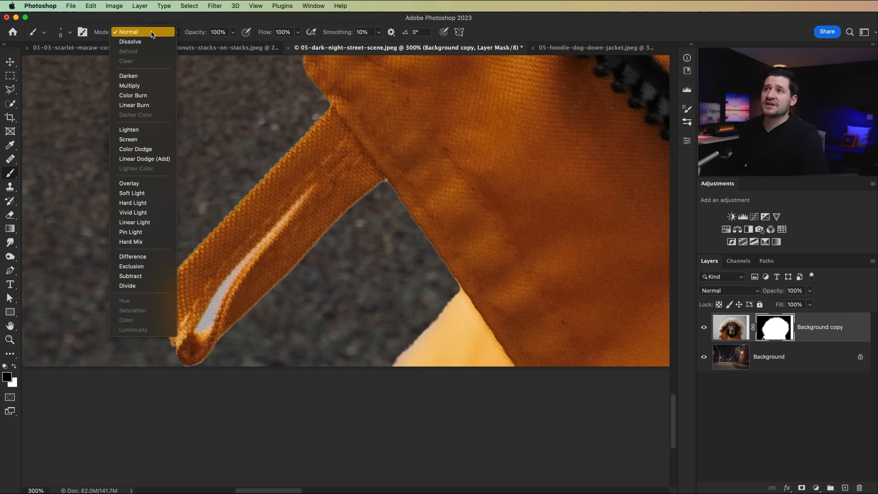
left_click(139, 193)
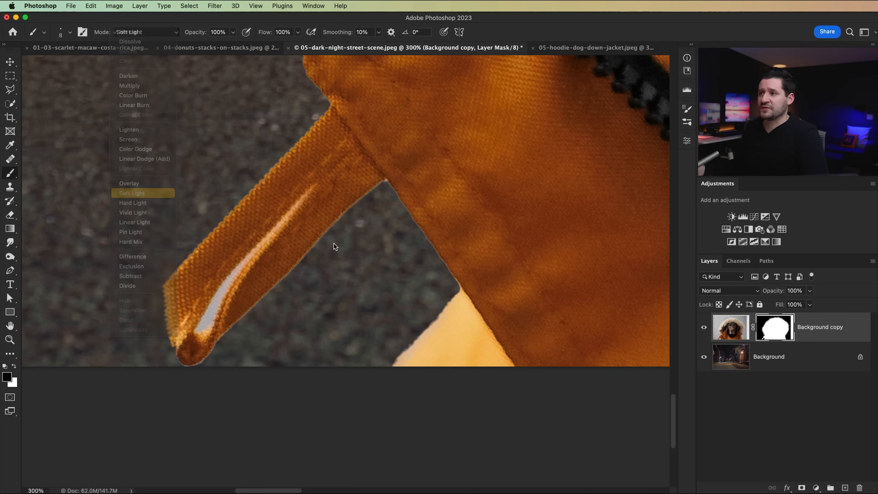
left_click_drag(331, 275, 366, 275)
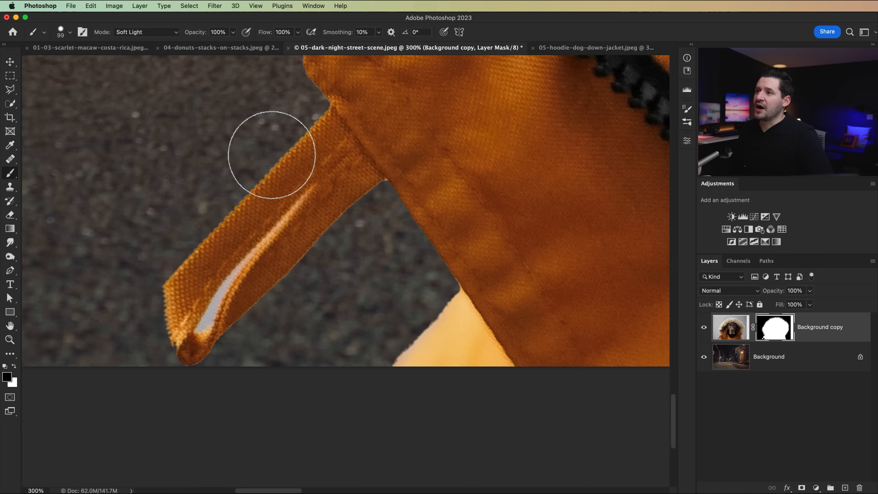
Step: Paint black on the layer mask along the jacket strap and collar edge with the Soft Light brush
scroll(325, 157, "up", 10)
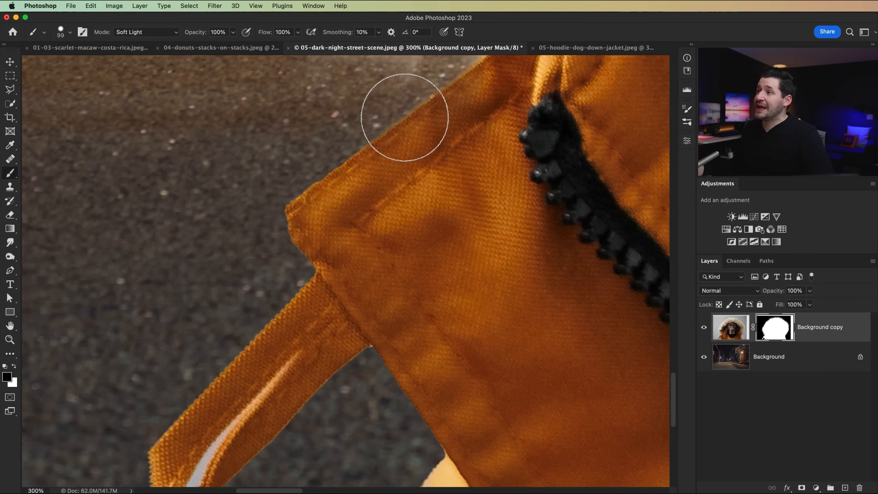
scroll(406, 114, "up", 9)
scroll(291, 269, "down", 7)
scroll(291, 269, "left", 7)
left_click_drag(289, 361, 357, 161)
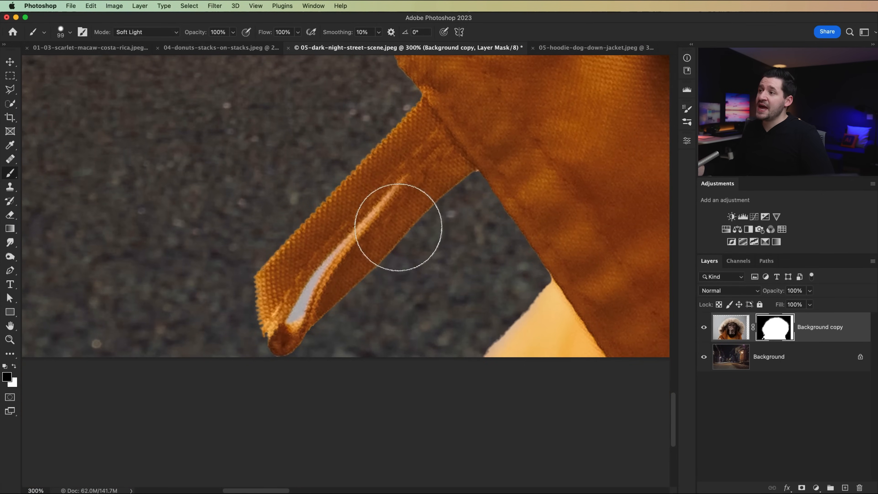
left_click_drag(458, 293, 273, 266)
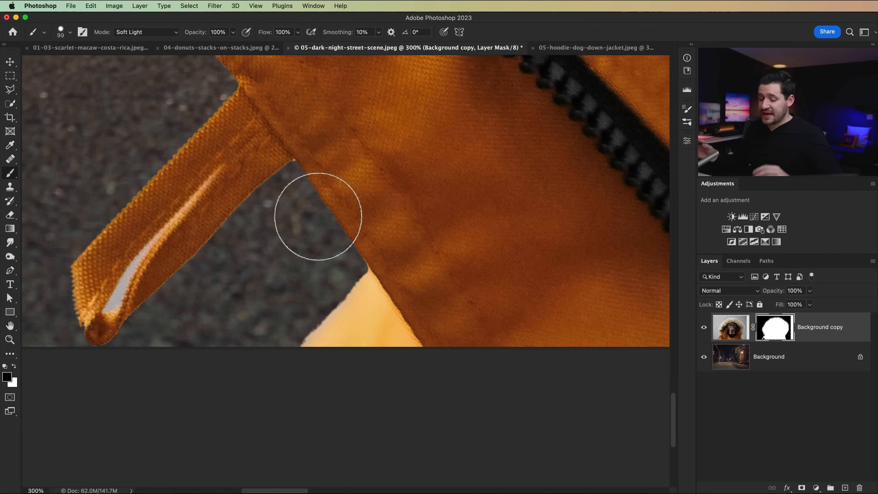
scroll(318, 217, "down", 2)
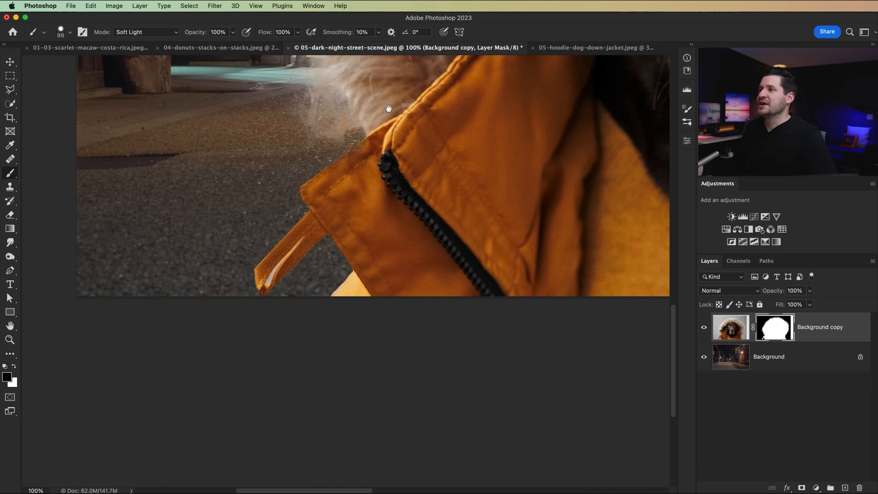
Step: Enlarge the brush to 367 and paint over the halo on the mask along the hood's left and upper fur edge
left_click_drag(361, 154, 265, 307)
left_click_drag(231, 273, 322, 276)
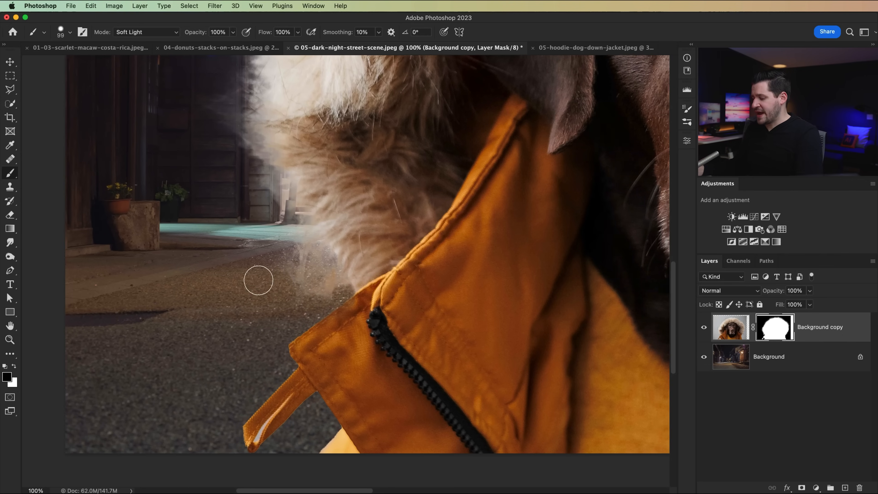
left_click_drag(229, 299, 276, 294)
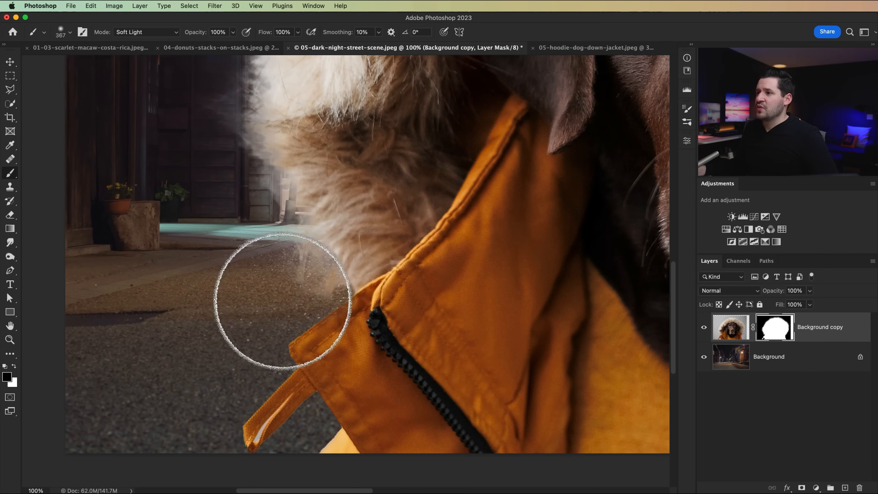
mouse_move(192, 192)
left_mouse_down()
mouse_move(209, 296)
mouse_move(223, 202)
mouse_move(210, 214)
mouse_move(210, 172)
left_mouse_up()
left_click_drag(206, 255, 200, 395)
mouse_move(238, 253)
left_mouse_down()
mouse_move(273, 209)
mouse_move(292, 162)
mouse_move(293, 143)
left_mouse_up()
mouse_move(241, 255)
left_mouse_down()
mouse_move(202, 341)
mouse_move(188, 417)
left_mouse_up()
mouse_move(314, 194)
left_mouse_down()
mouse_move(193, 316)
mouse_move(205, 309)
left_mouse_up()
left_click_drag(214, 287, 372, 185)
mouse_move(400, 218)
left_mouse_down()
mouse_move(271, 251)
mouse_move(232, 274)
left_mouse_up()
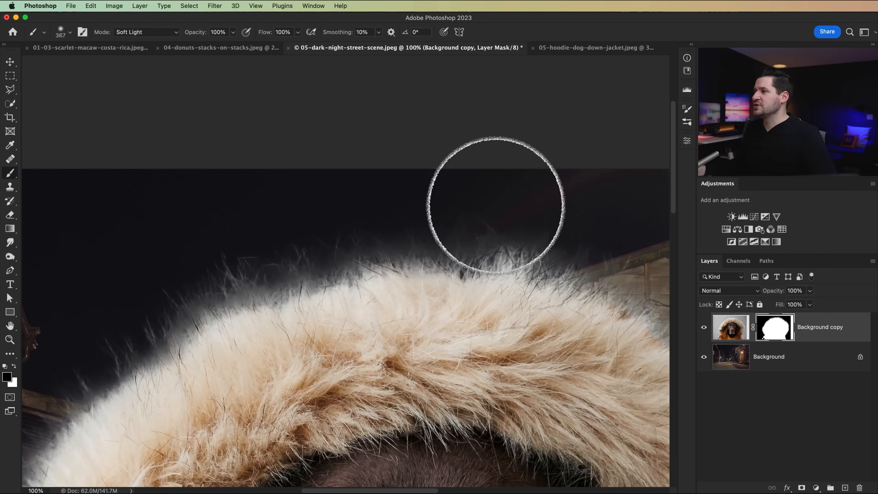
Step: Continue painting black on the mask along the hood's top and right fur edge down to the jacket's lower right side
left_click_drag(569, 212, 372, 147)
left_click_drag(451, 196, 278, 149)
left_click_drag(458, 325, 417, 169)
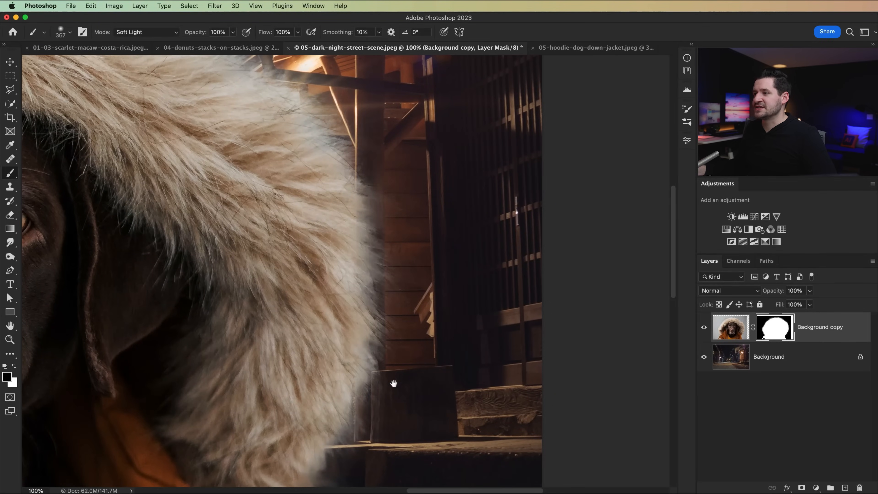
left_click_drag(394, 377, 453, 197)
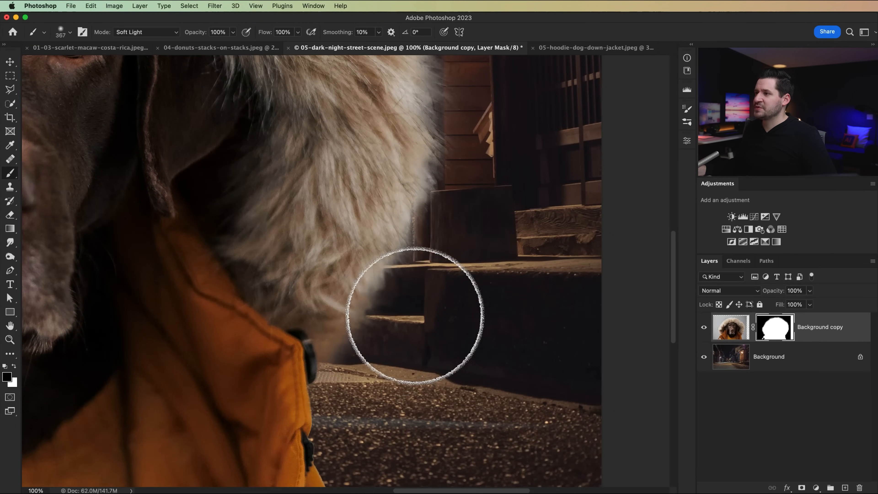
left_click_drag(470, 185, 459, 239)
mouse_move(481, 168)
left_mouse_down()
mouse_move(449, 276)
mouse_move(409, 332)
left_mouse_up()
left_click_drag(505, 214, 603, 58)
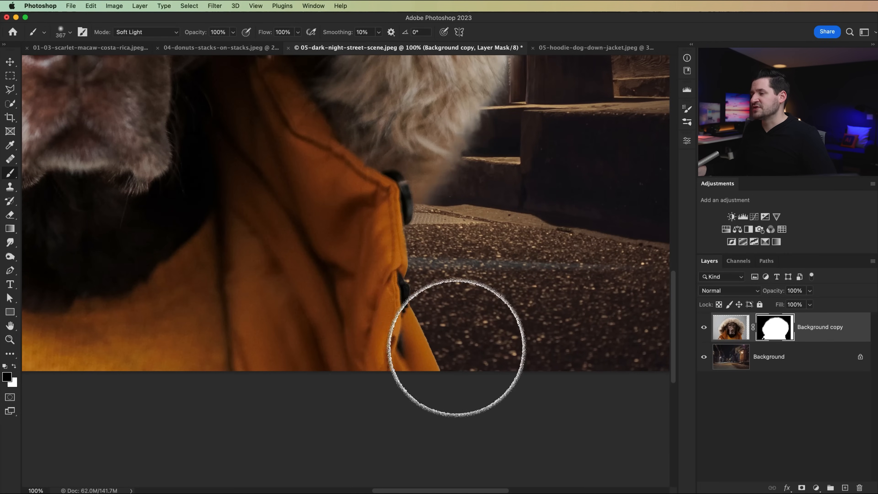
key("super+minus")
key("super+minus")
key("super+minus")
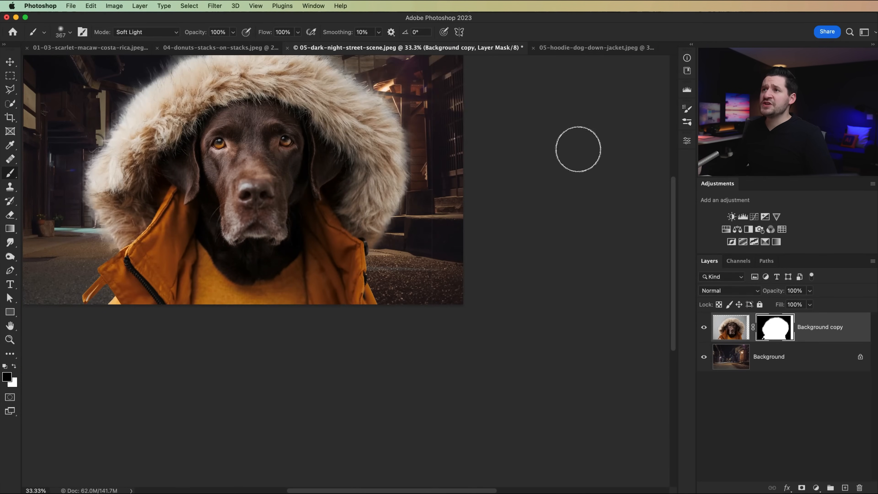
left_click_drag(263, 180, 327, 311)
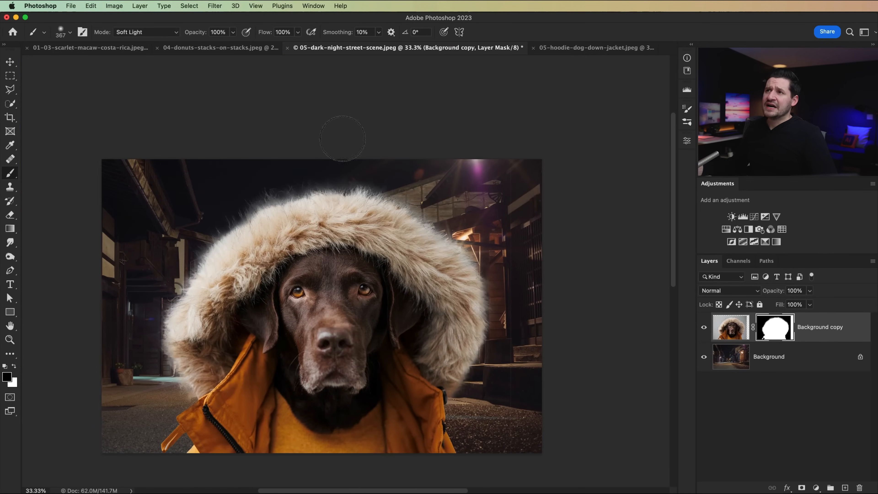
Step: Set the brush's blending mode to Normal
left_click(149, 34)
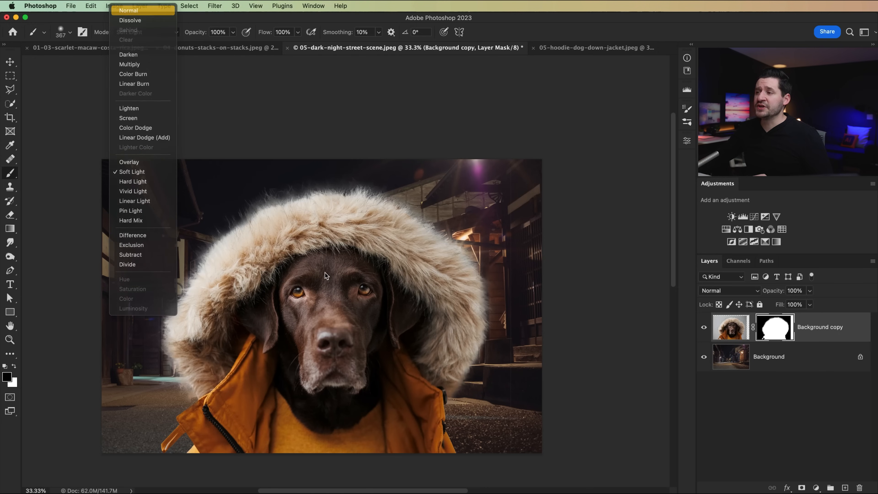
left_click(128, 10)
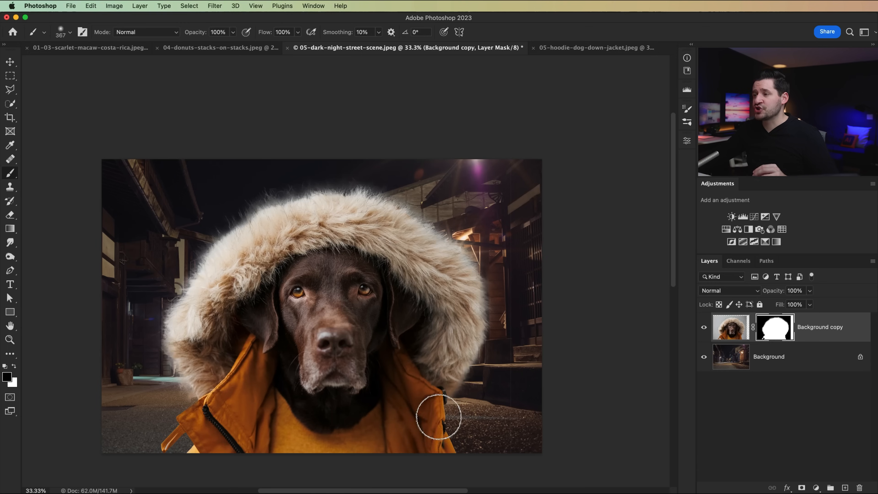
key("v")
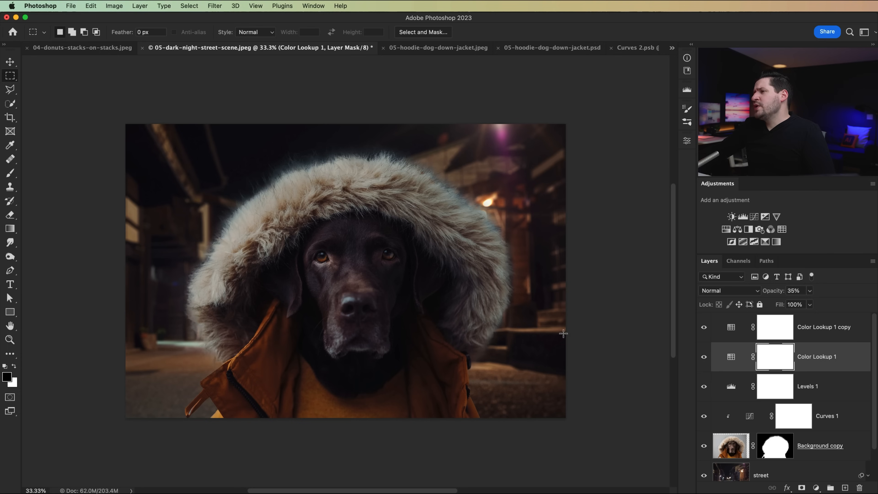
Step: Examine the fur edges of the dog's hood against the street background at 50% magnification
key("z")
left_click(207, 335)
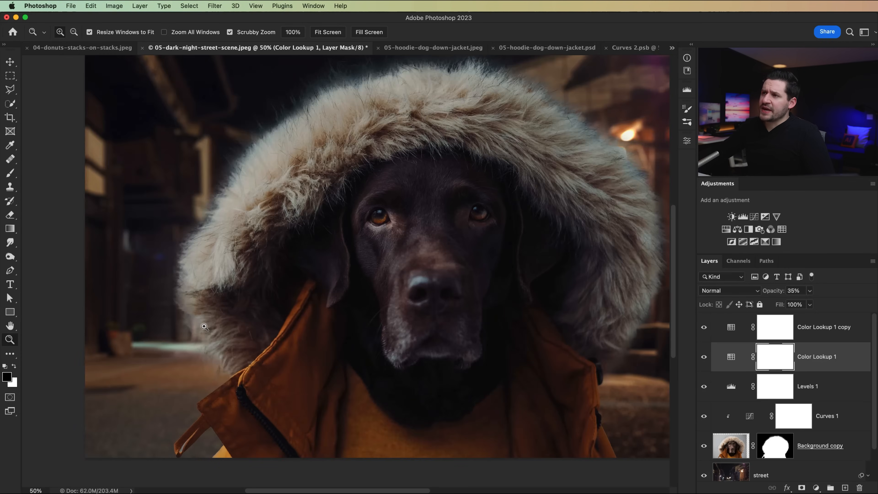
left_click_drag(252, 170, 229, 229)
scroll(394, 131, "right", 5)
scroll(394, 132, "down", 2)
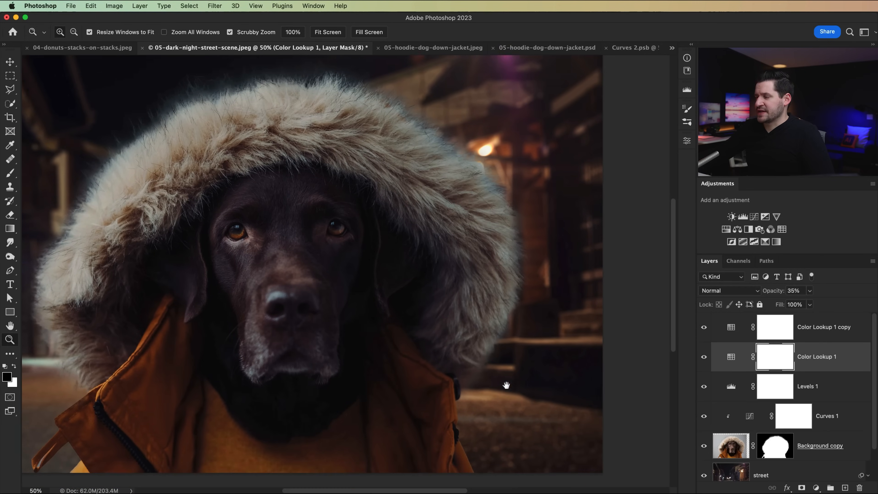
left_click_drag(506, 385, 516, 380)
key("super+minus")
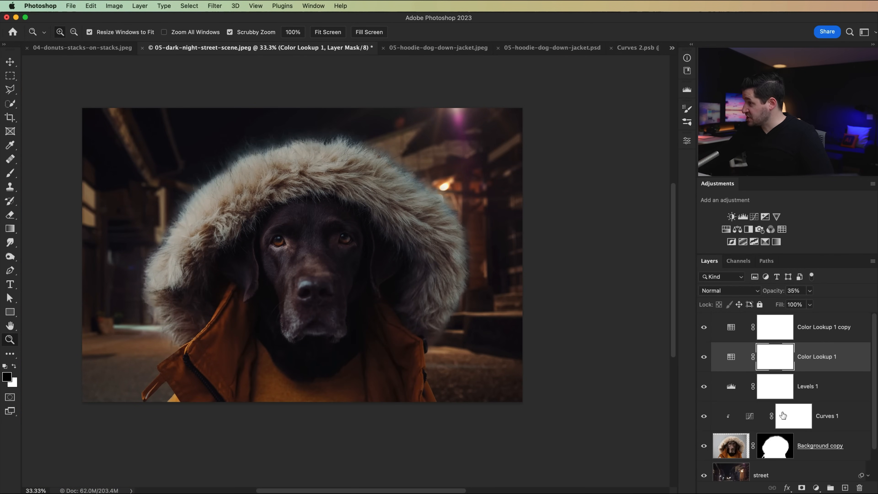
Step: Compare the dog with and without the Curves 1 adjustment by toggling that layer's visibility
left_click(842, 443)
left_click(757, 418)
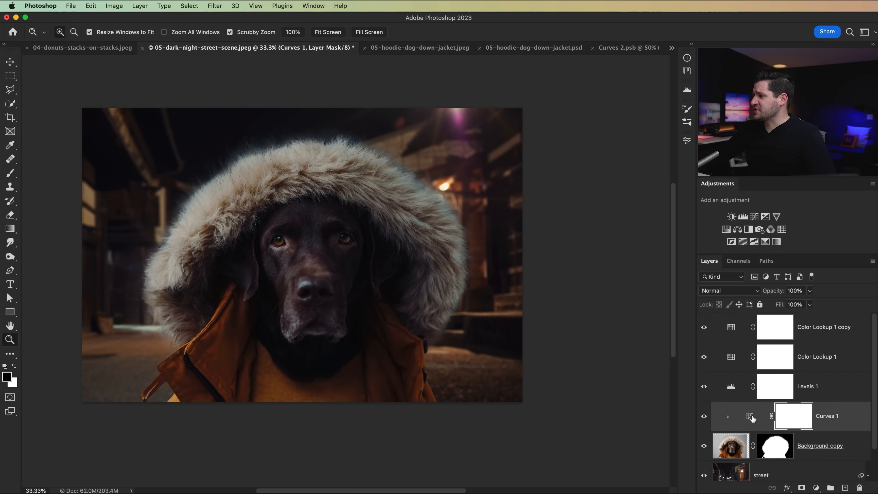
left_click(705, 415)
left_click(705, 415)
left_click(704, 415)
left_click(705, 416)
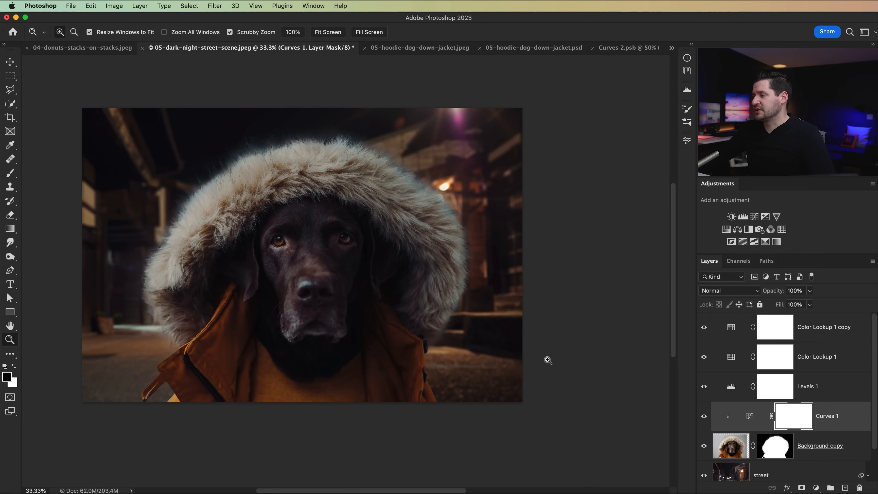
Step: Convert the Curves 1 and Background copy layers together into one smart object
left_click(843, 445)
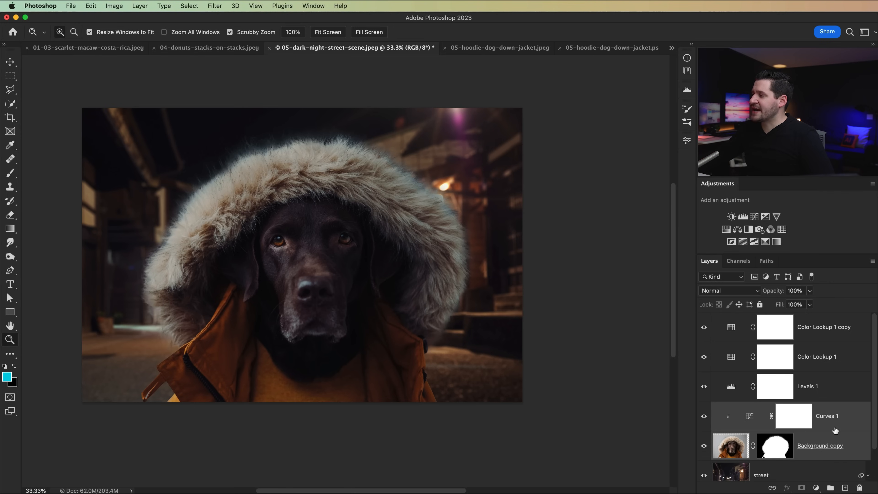
left_click(185, 6)
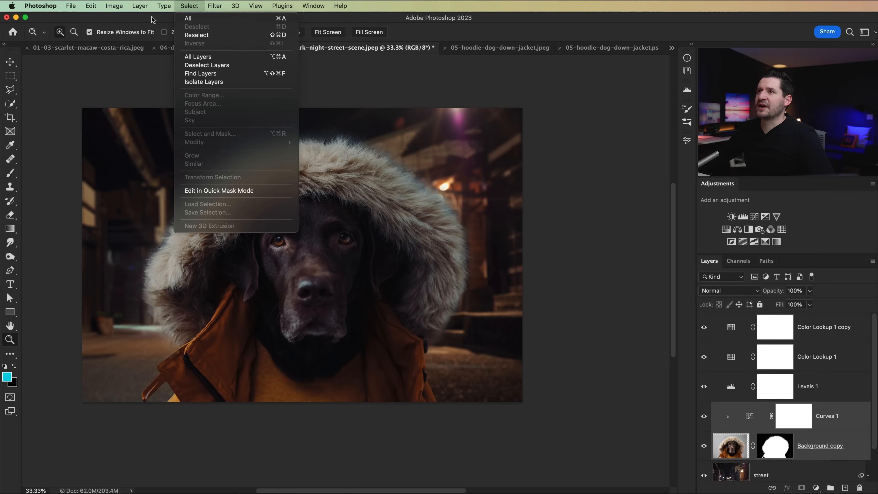
mouse_move(146, 4)
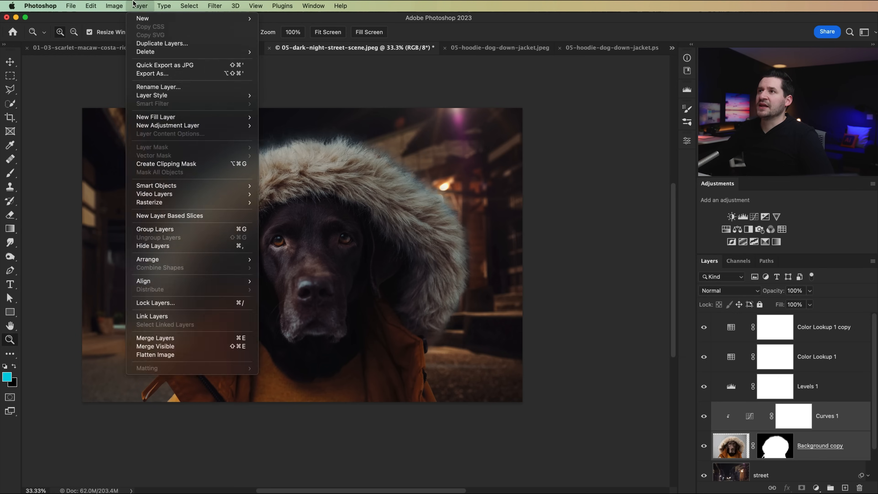
mouse_move(173, 188)
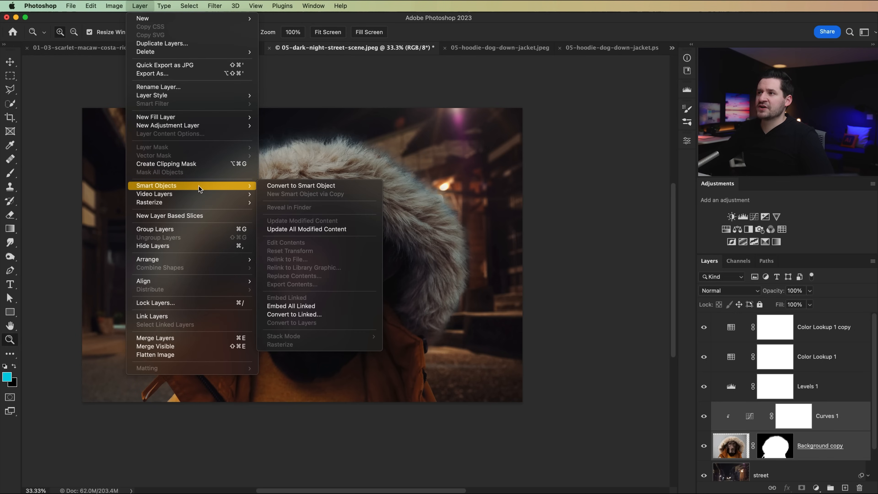
left_click(277, 187)
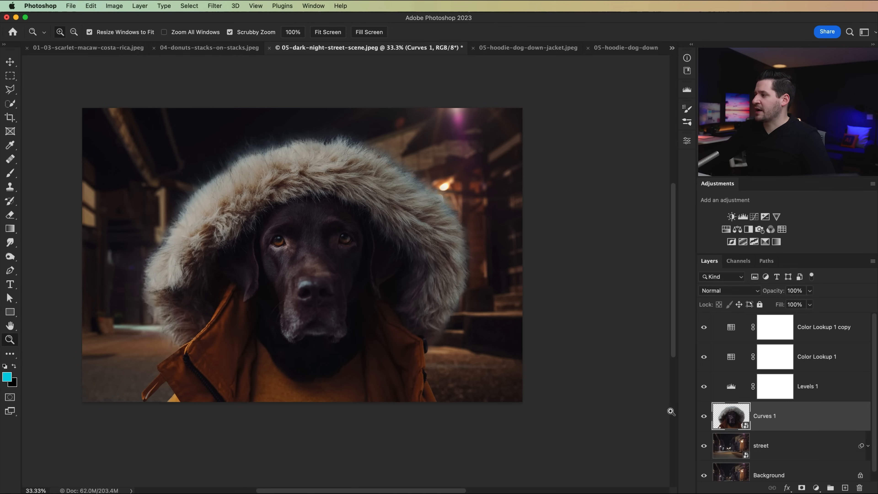
Step: Rename the new smart object as Dog and view its embedded contents
double_click(763, 416)
type("Dog")
key("Return")
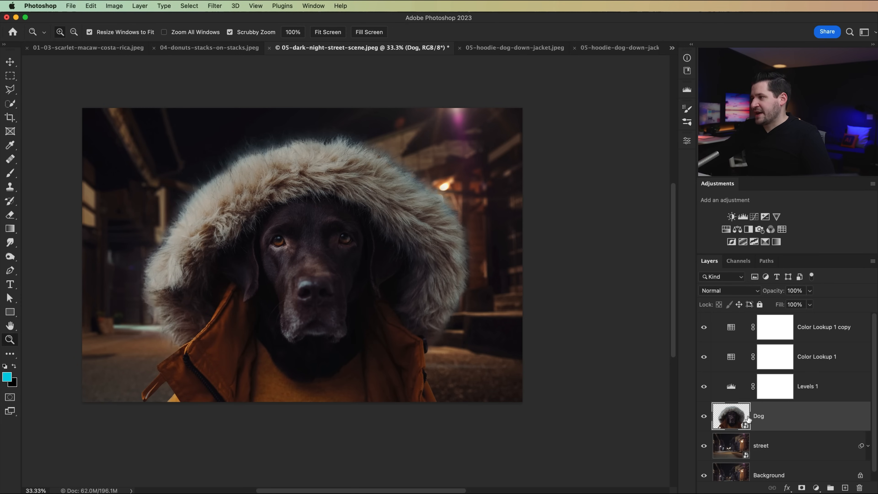
double_click(731, 416)
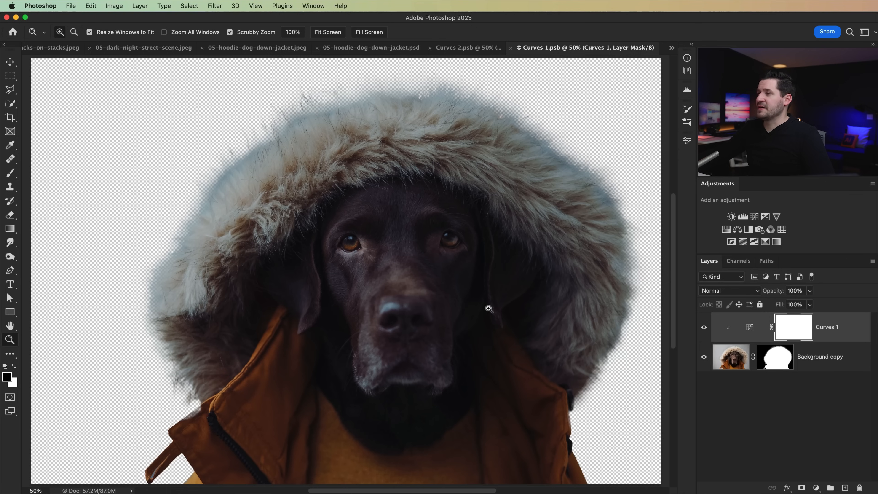
left_click(511, 48)
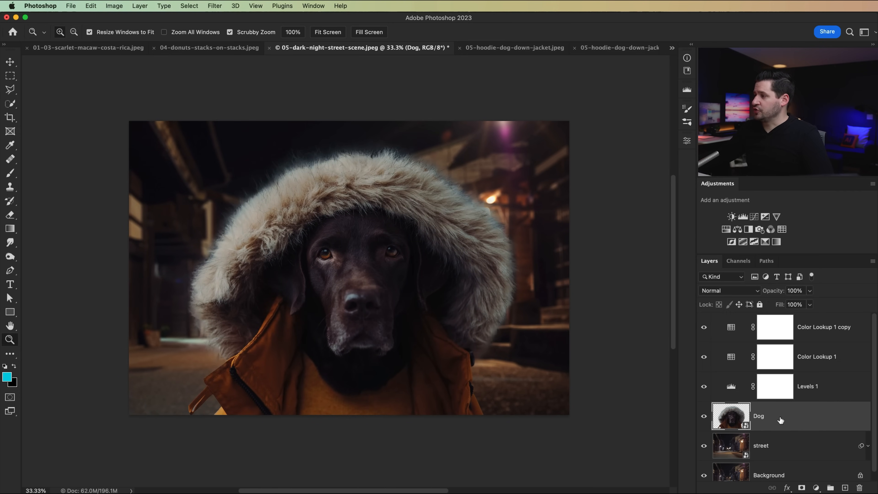
Step: Place a duplicate of the Dog layer directly beneath it, named Dog Darken, with Multiply as its blending mode
key("super+j")
left_click_drag(778, 418, 778, 465)
type("Dog Darken")
key("Return")
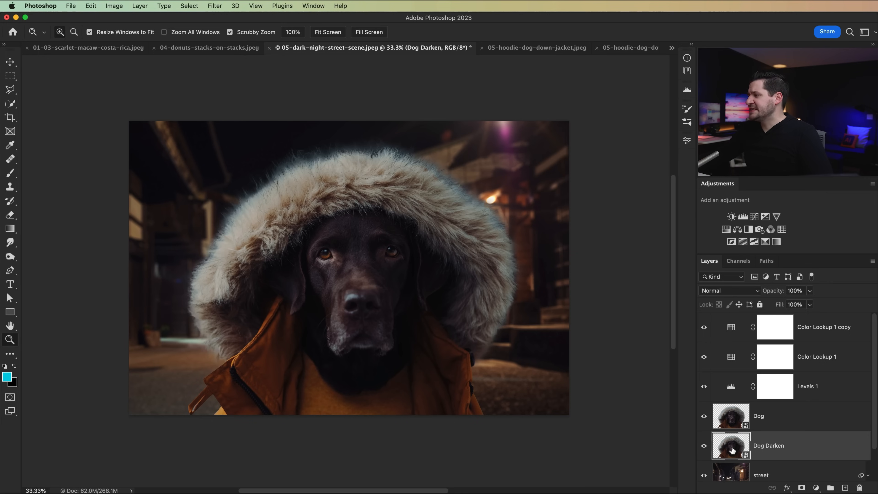
left_click(732, 290)
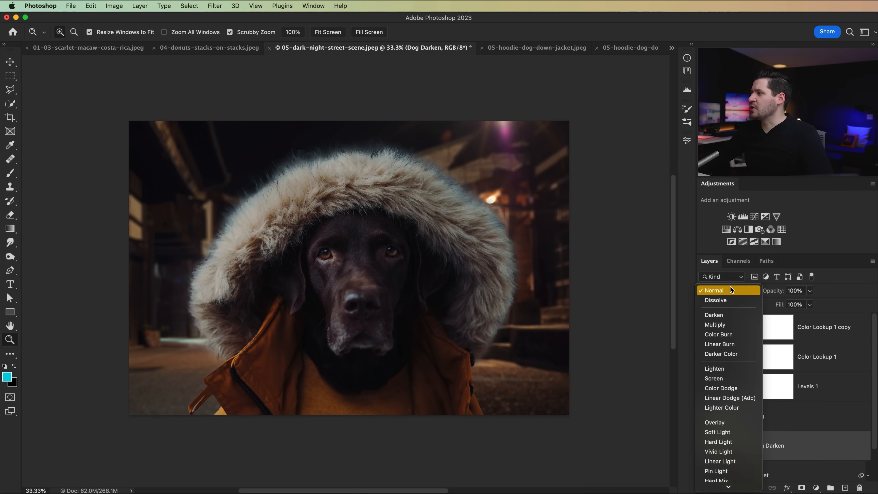
left_click(729, 323)
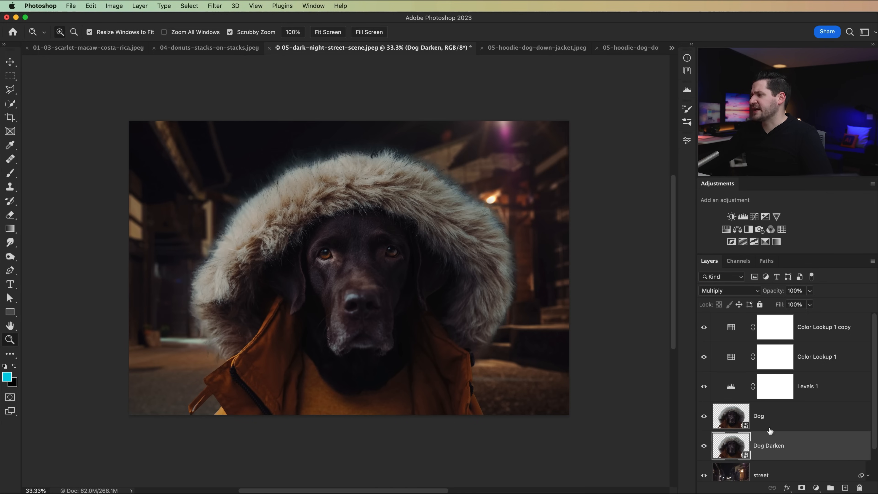
Step: Add a layer mask to the Dog layer and paint black along the outer fur edge of the hood
left_click(769, 418)
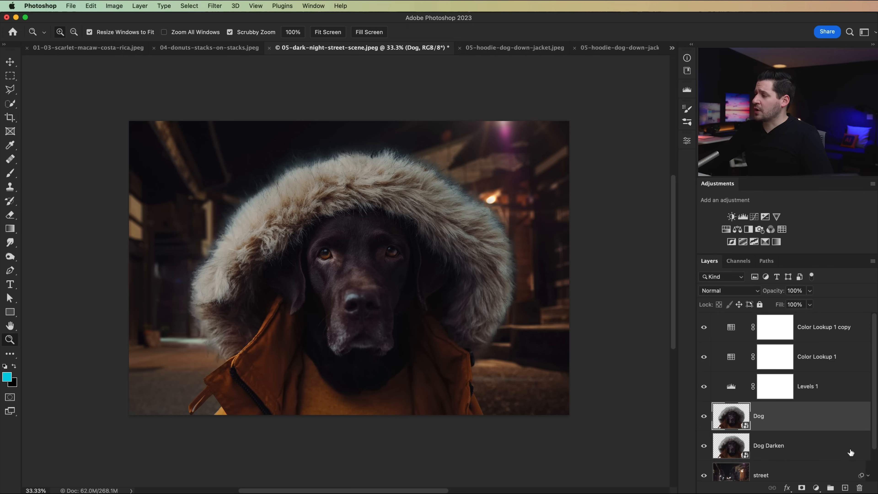
left_click(802, 488)
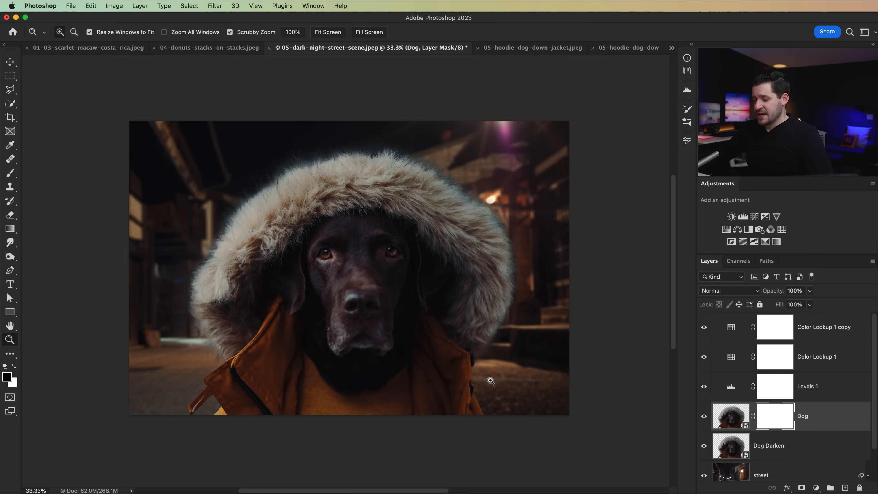
key("b")
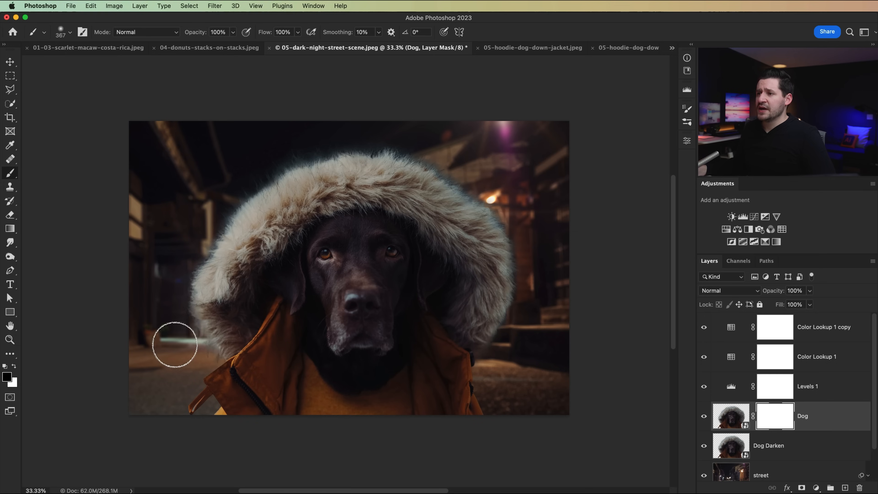
left_click(212, 355)
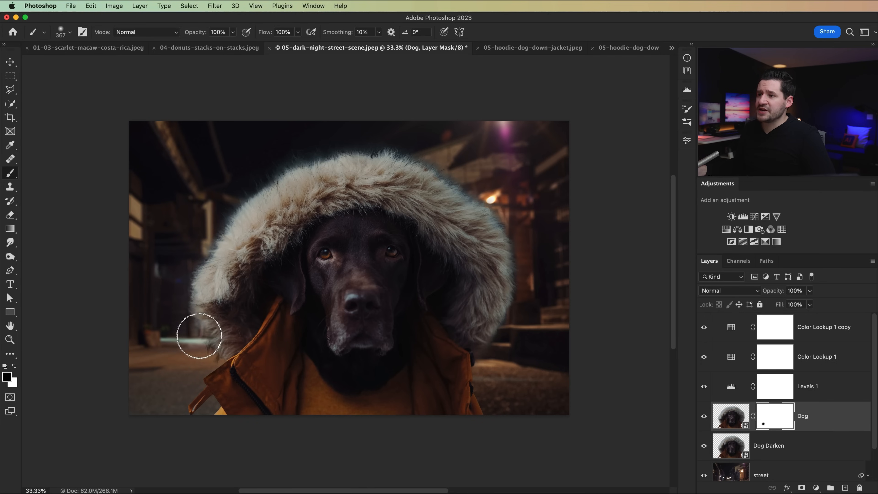
mouse_move(182, 316)
left_mouse_down()
mouse_move(176, 279)
mouse_move(208, 200)
mouse_move(247, 165)
mouse_move(311, 134)
mouse_move(288, 142)
mouse_move(394, 133)
mouse_move(472, 157)
mouse_move(513, 196)
mouse_move(531, 236)
mouse_move(532, 276)
mouse_move(510, 349)
left_mouse_up()
key("bracketright")
key("bracketright")
key("bracketright")
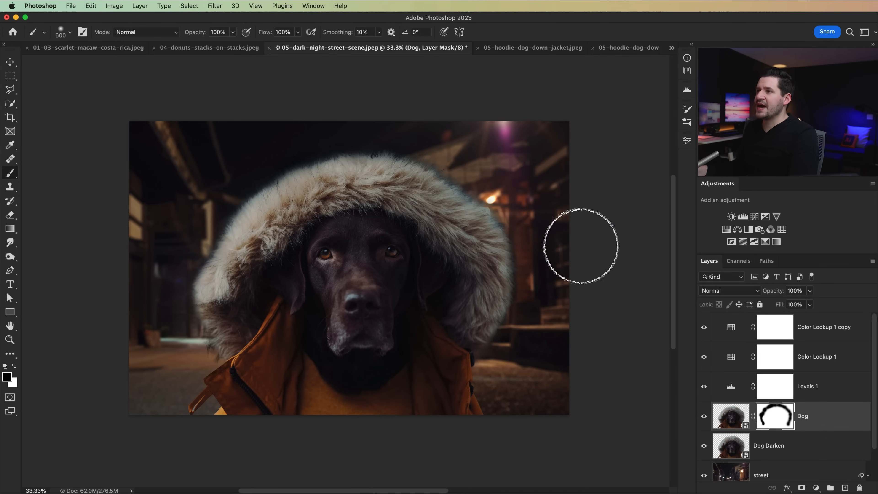
Step: Compare the hood's edge with the Dog layer's mask disabled and enabled
left_click(783, 418, "shift")
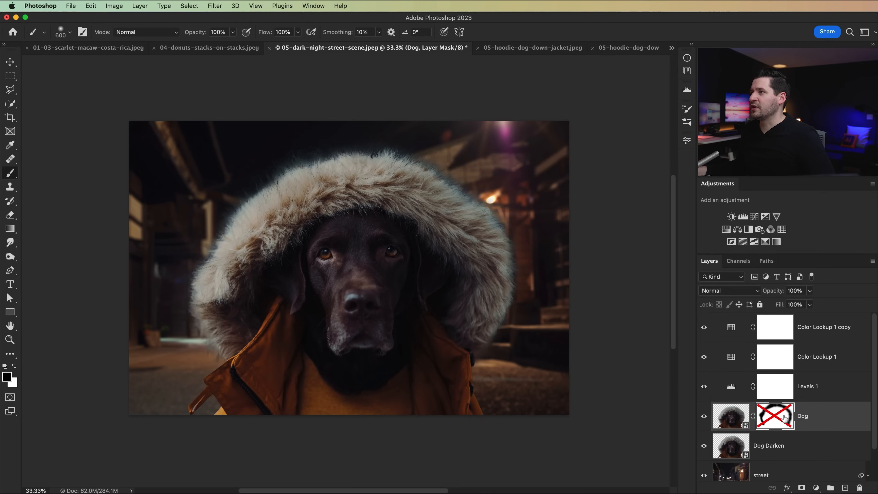
left_click(787, 420, "shift")
left_click(789, 417, "shift")
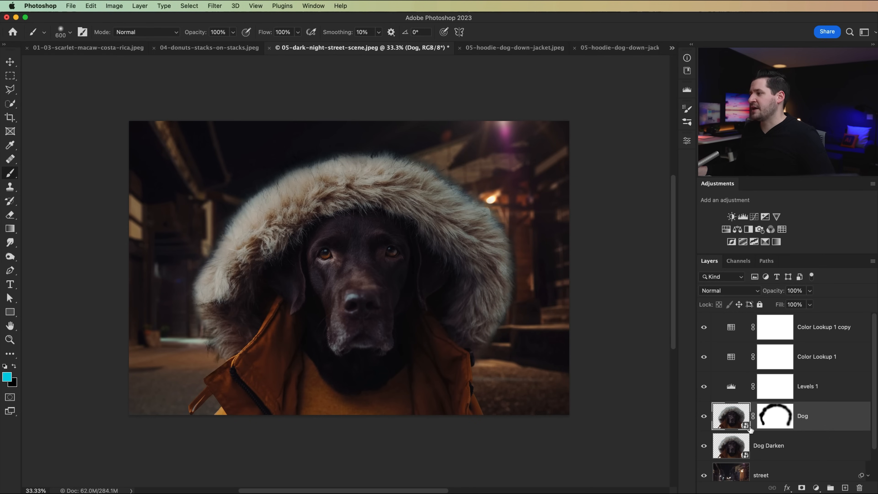
Step: Try the Darken blending mode on the Dog Darken layer while the Dog layer is temporarily hidden
left_click(704, 415)
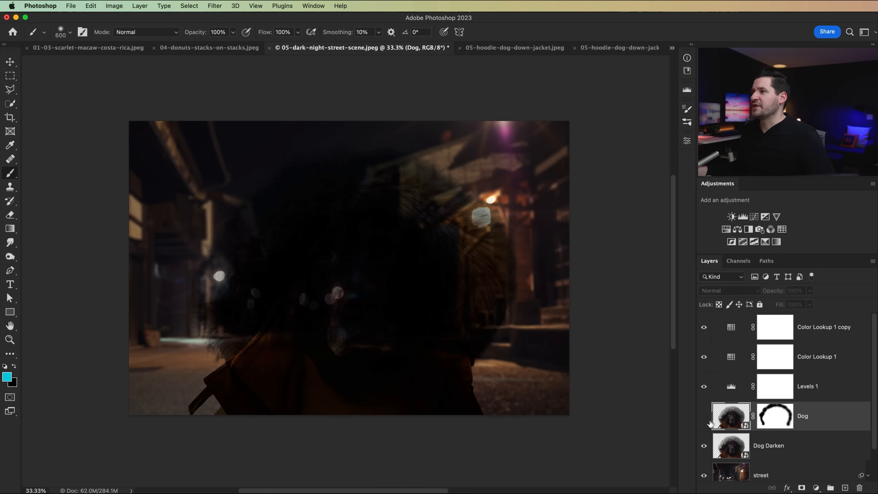
left_click(728, 445)
left_click(740, 292)
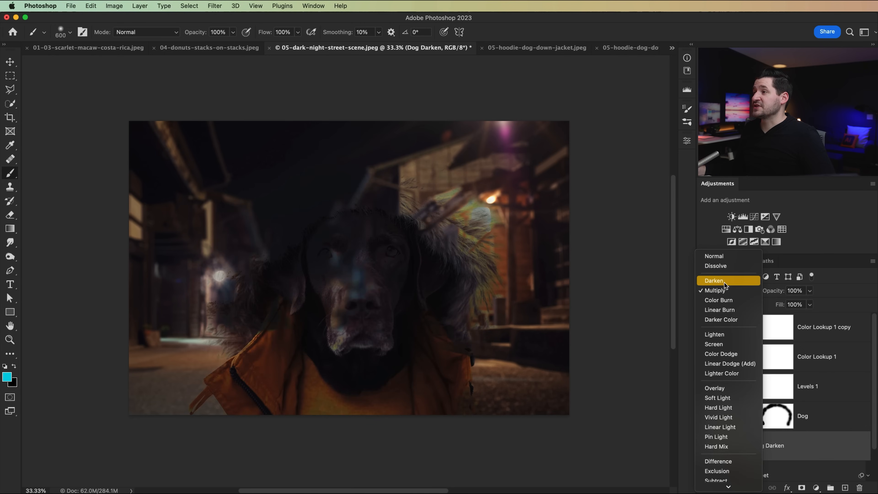
left_click(729, 281)
left_click(704, 416)
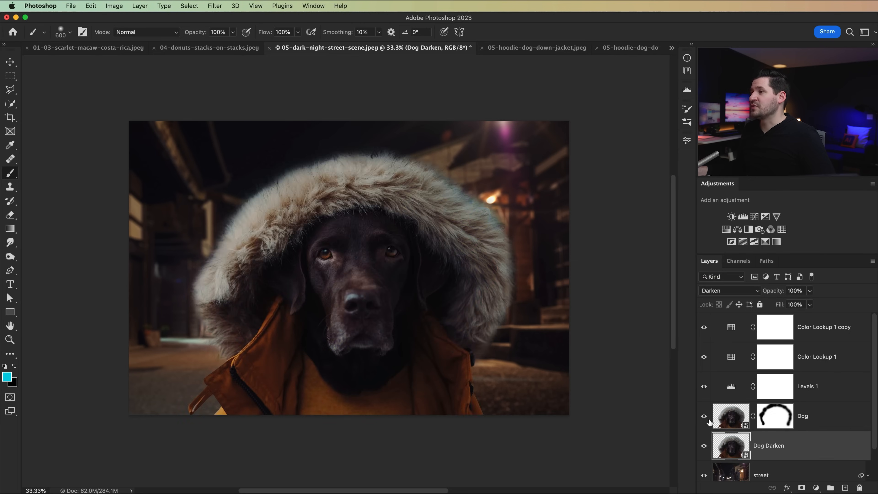
Step: Return the Dog Darken layer to the Multiply blending mode
left_click(729, 291)
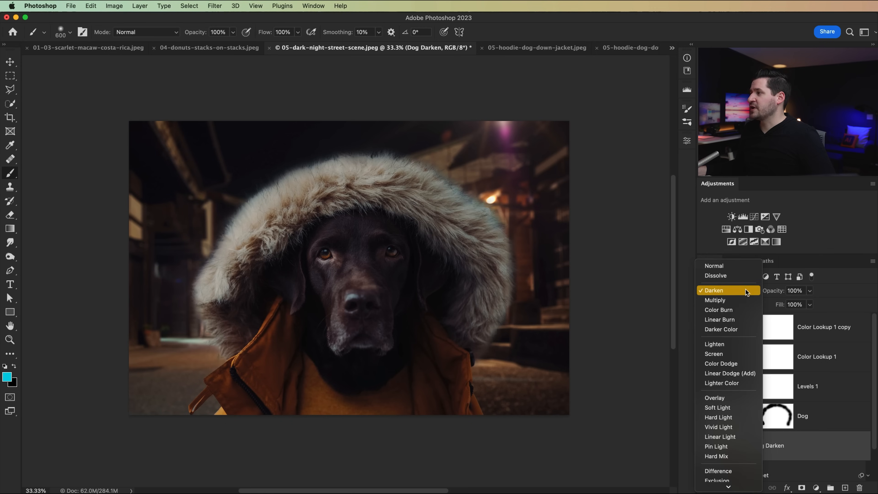
left_click(727, 300)
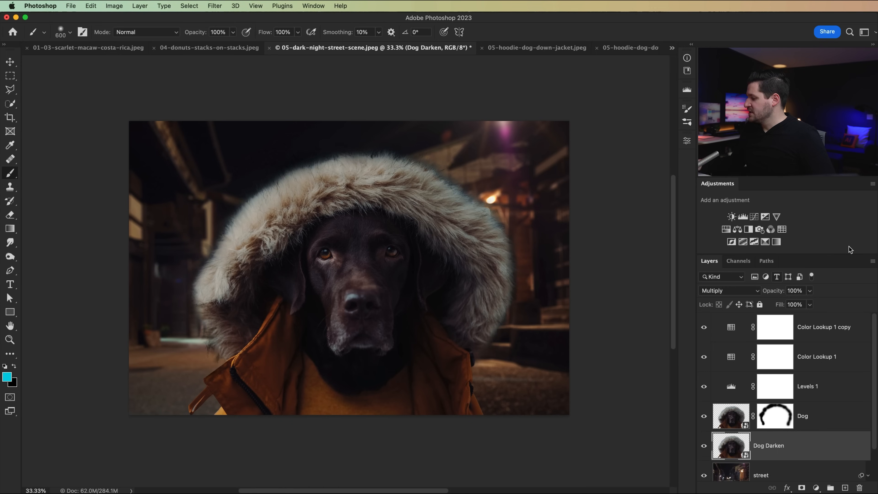
left_click(721, 295)
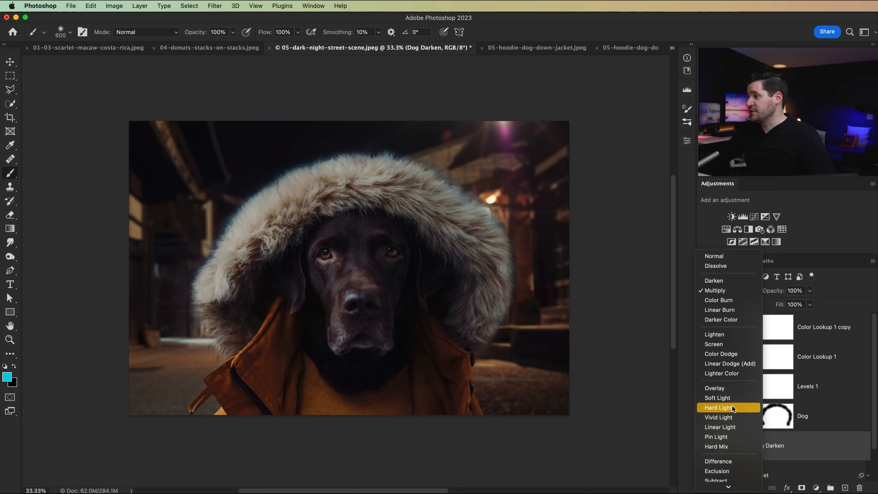
left_click(712, 290)
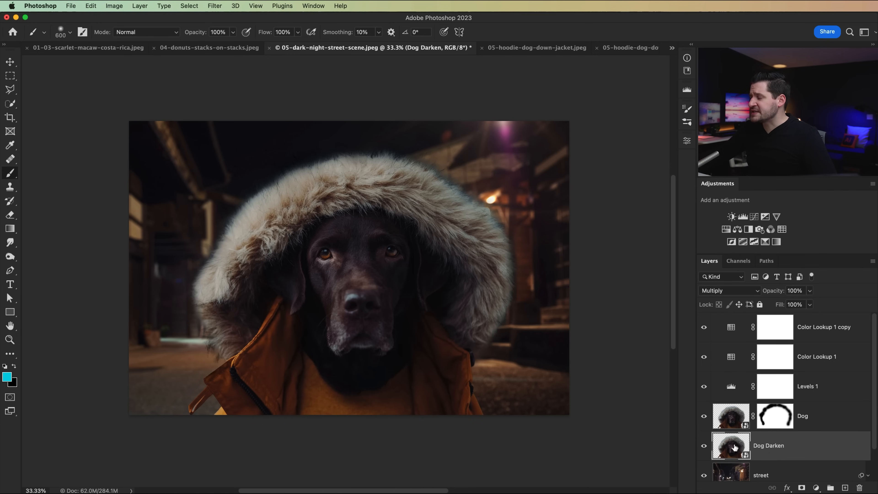
Step: Delete the painted layer mask from the Dog layer
left_click(774, 424)
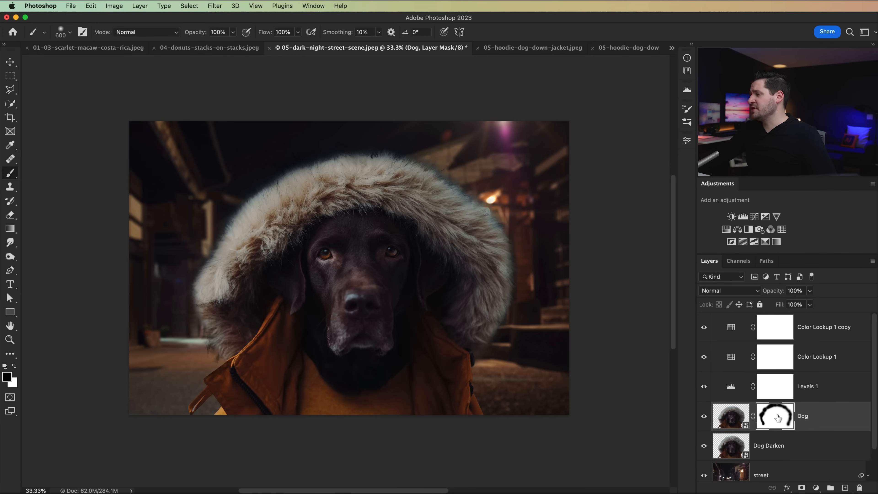
left_click_drag(774, 419, 858, 488)
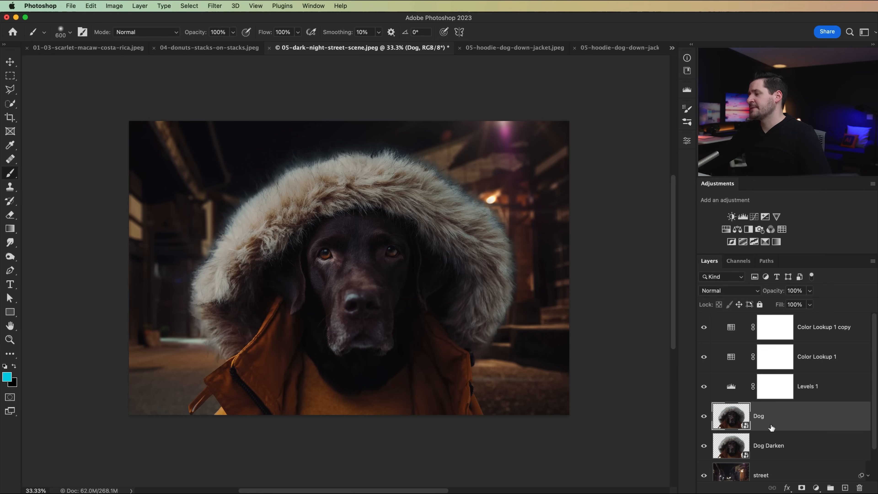
Step: With the Dog Darken layer hidden, load the Dog layer's outline as a selection and contract it by 85 pixels
left_click(702, 446)
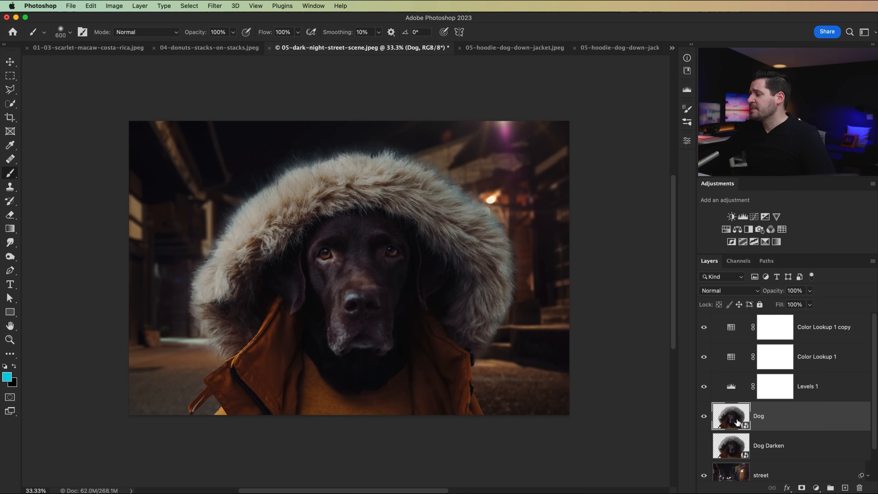
left_click(729, 414, "super")
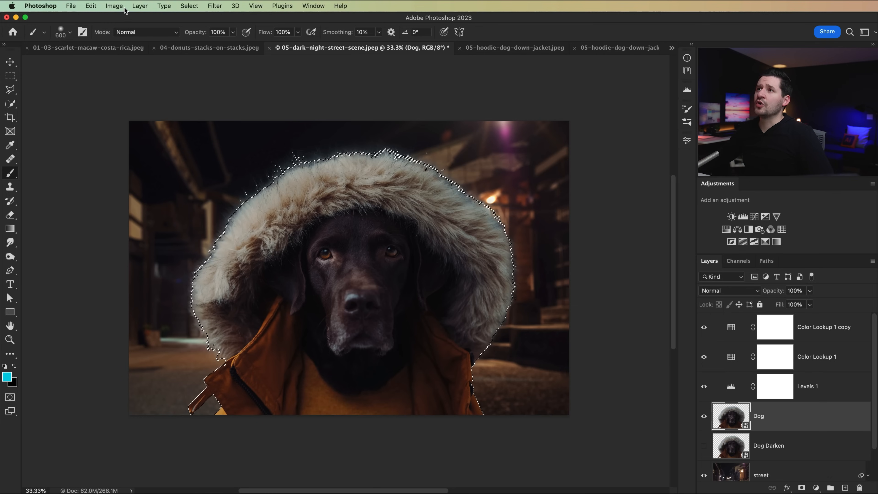
left_click(135, 6)
mouse_move(192, 7)
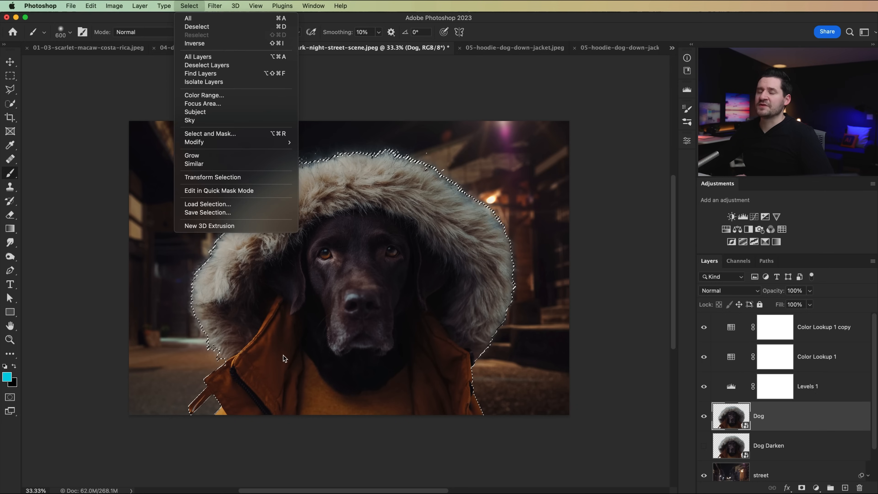
mouse_move(252, 146)
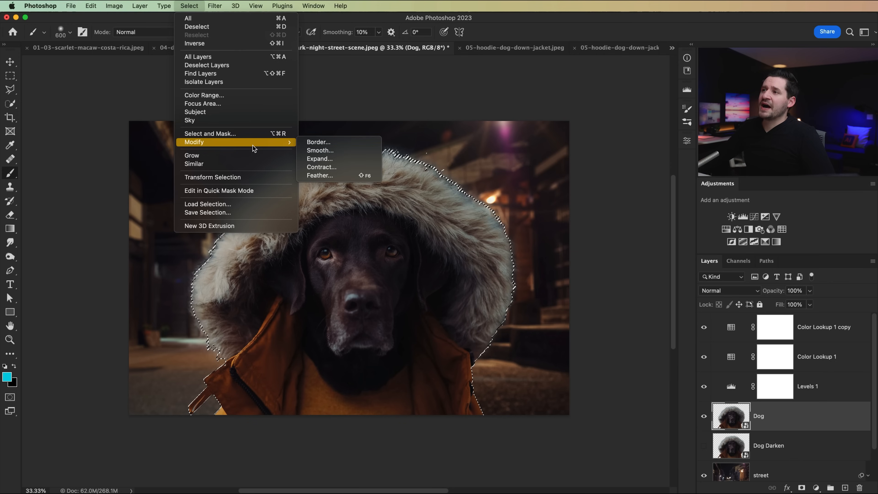
left_click(329, 167)
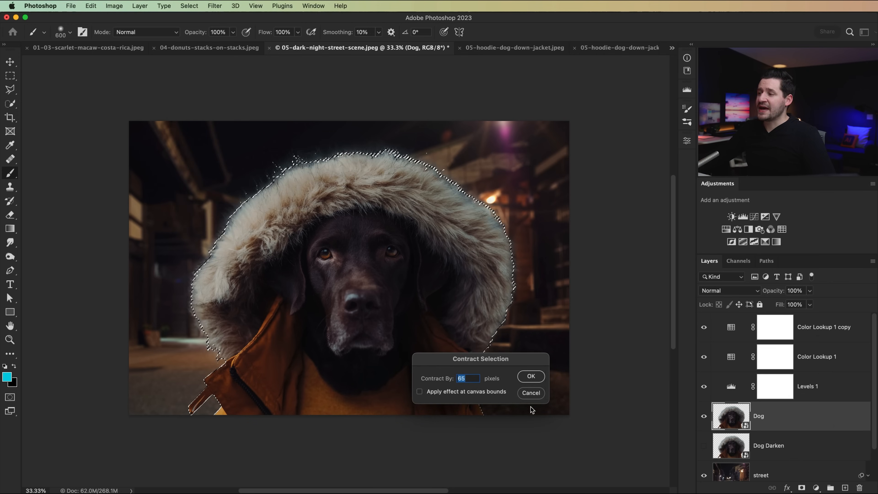
type("85")
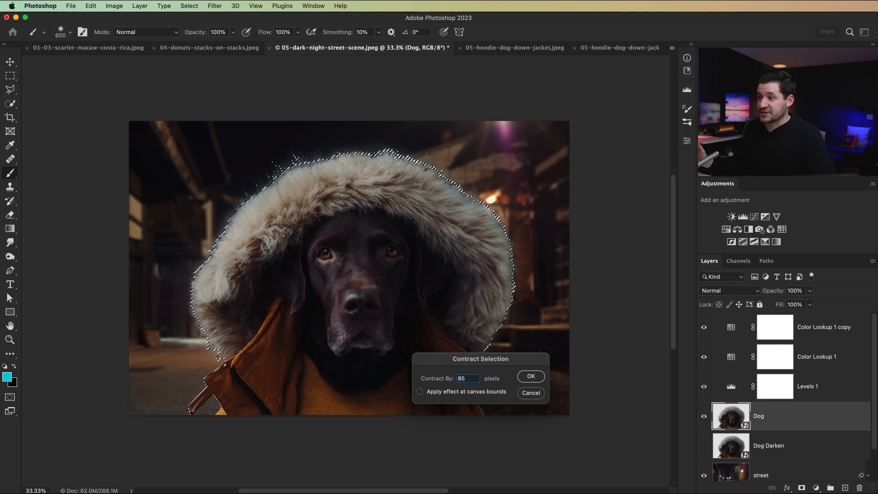
left_click(530, 379)
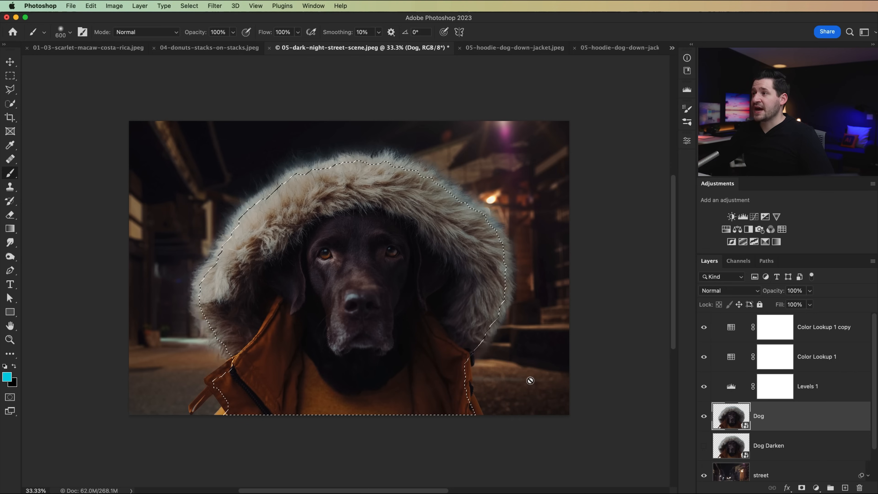
Step: Feather the contracted dog selection with a radius of 45 pixels
left_click(189, 6)
mouse_move(219, 142)
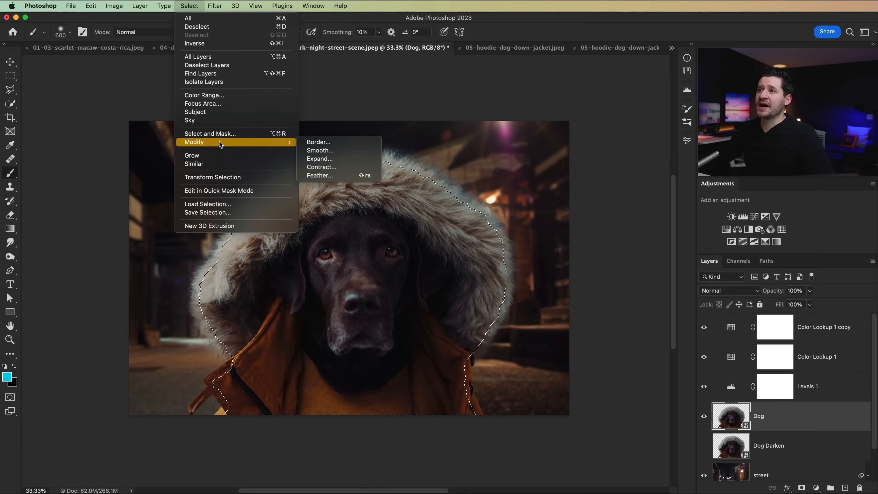
left_click(378, 177)
left_click_drag(871, 357, 366, 374)
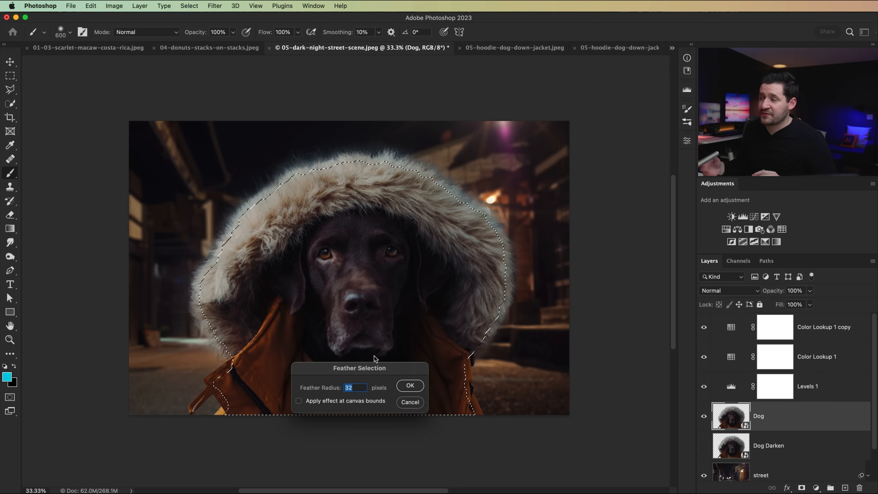
type("45")
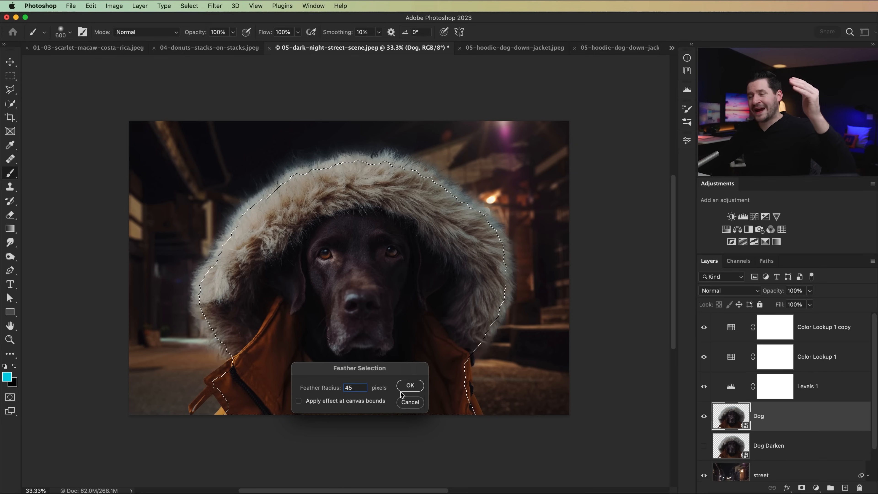
left_click(409, 385)
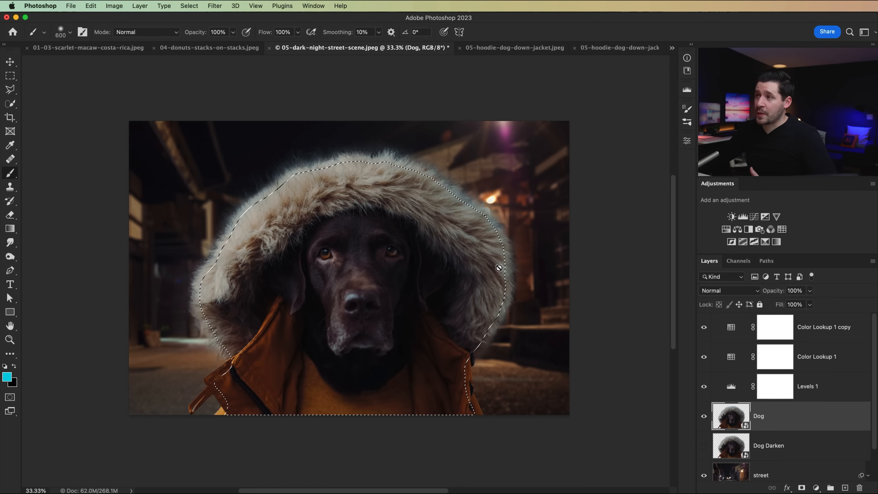
Step: Invert the selection and add a Curves adjustment layer masked by it above the Dog layer
left_click(189, 5)
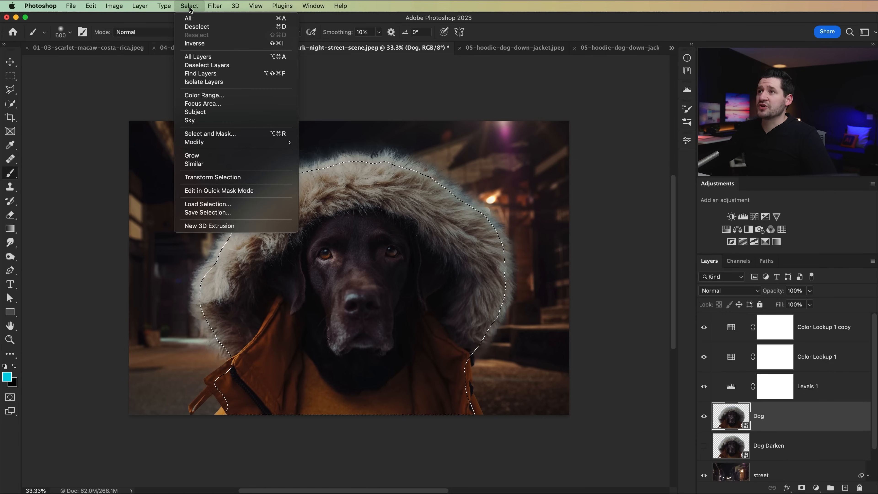
left_click(197, 43)
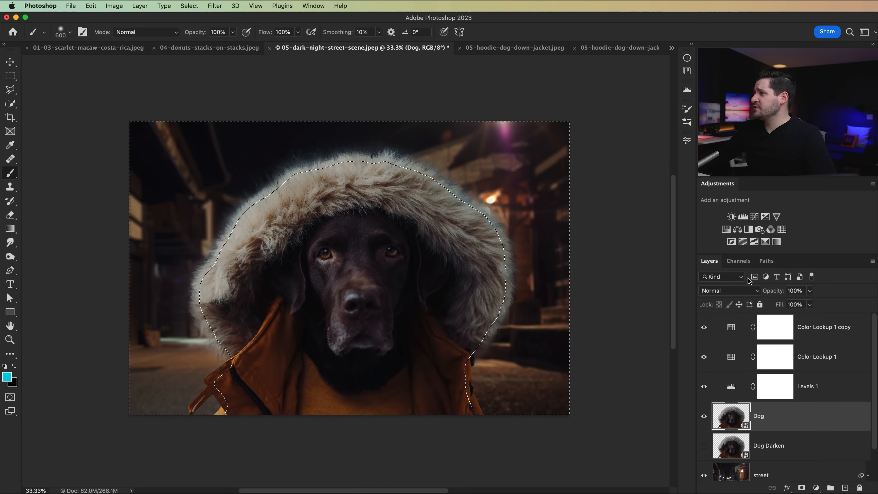
left_click(754, 216)
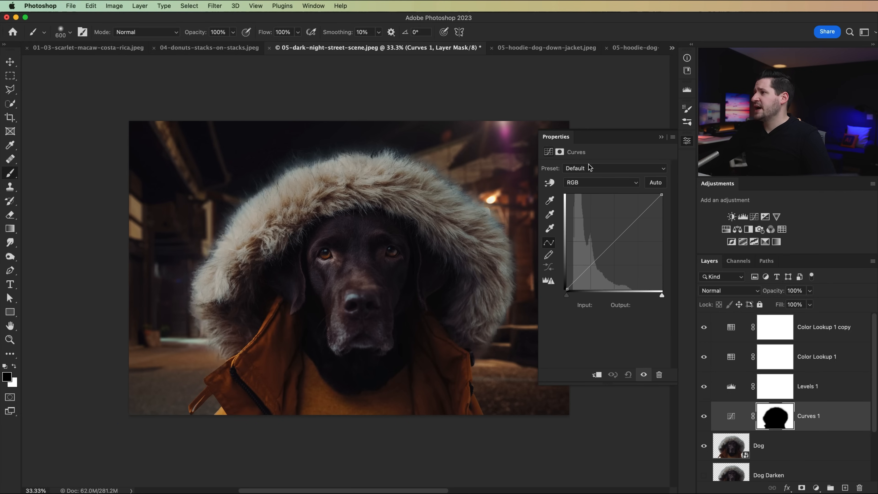
Step: In the Curves adjustment, lower the Blue white point's output to about 197 and lift the Red curve at input 72 to output 97
left_click(593, 182)
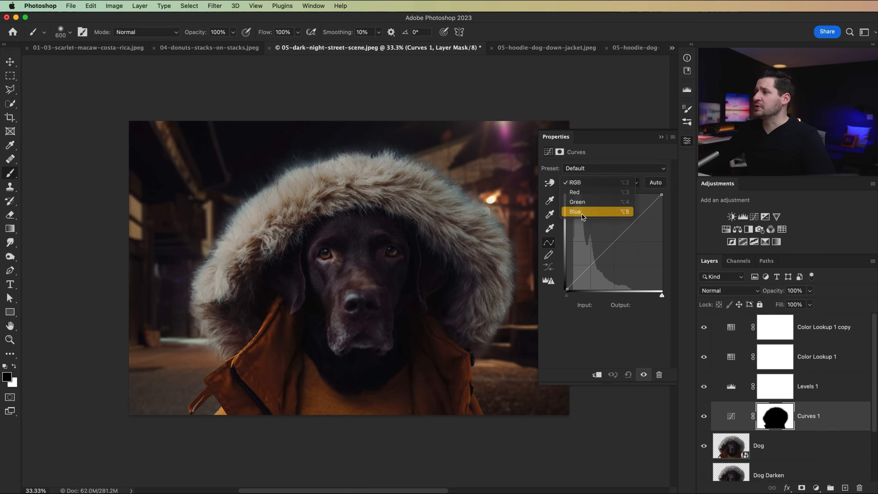
left_click(591, 216)
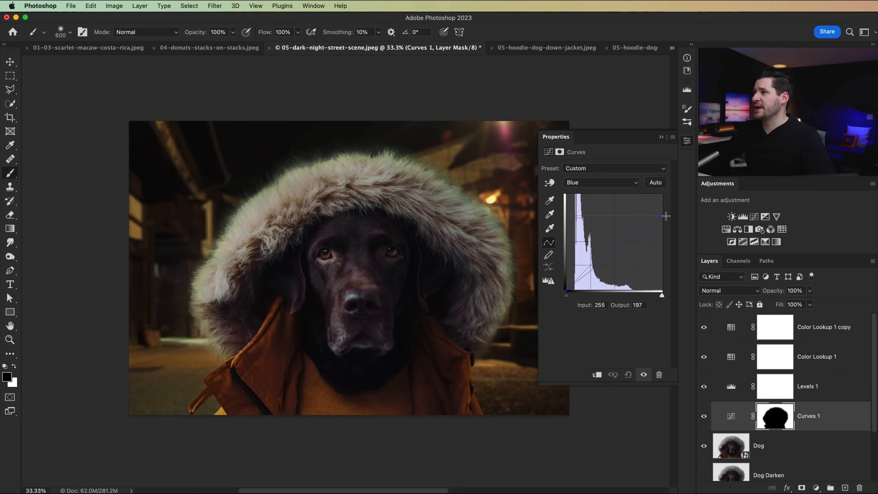
left_click(604, 185)
left_click(594, 163)
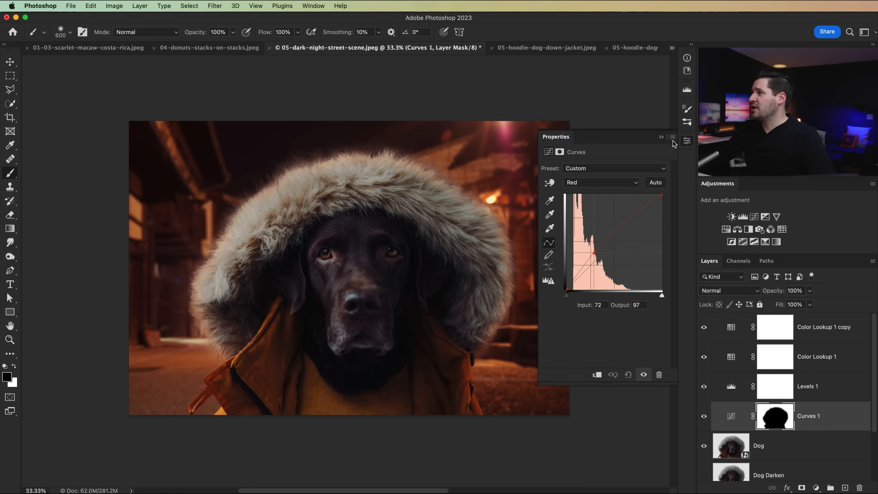
left_click(687, 142)
left_click(704, 416)
left_click(703, 416)
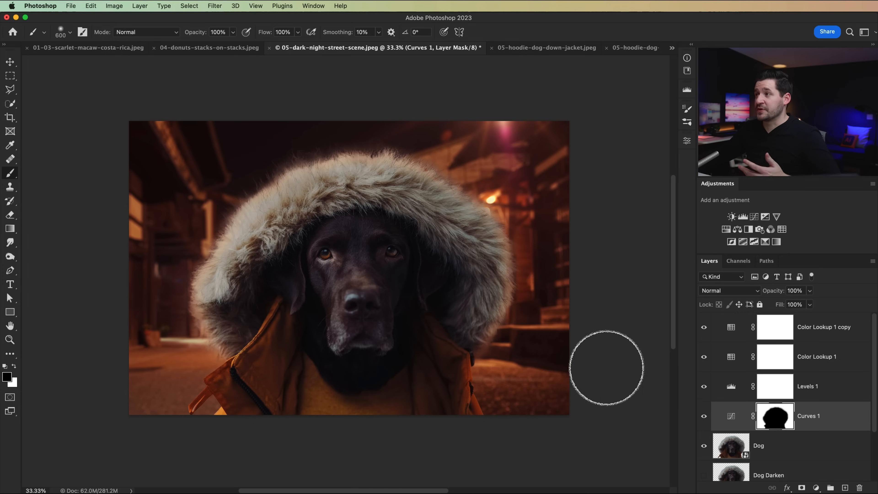
key("v")
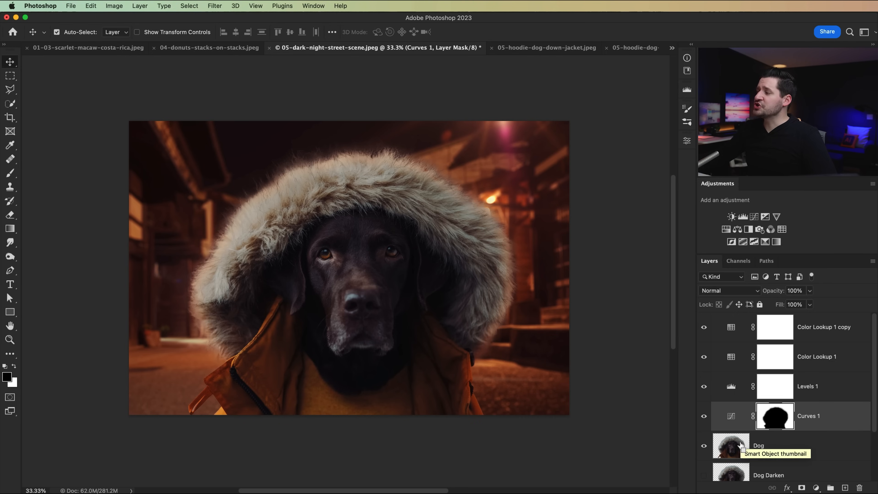
left_click(732, 448, "super")
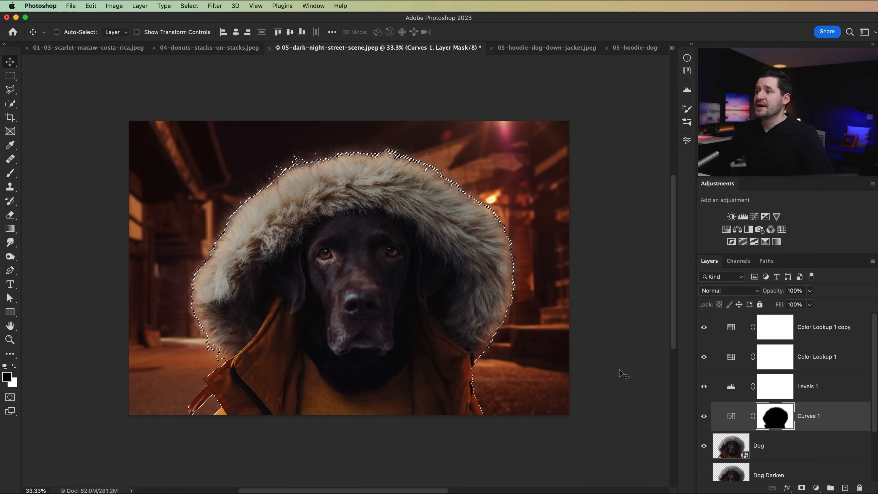
left_click(189, 6)
left_click(200, 44)
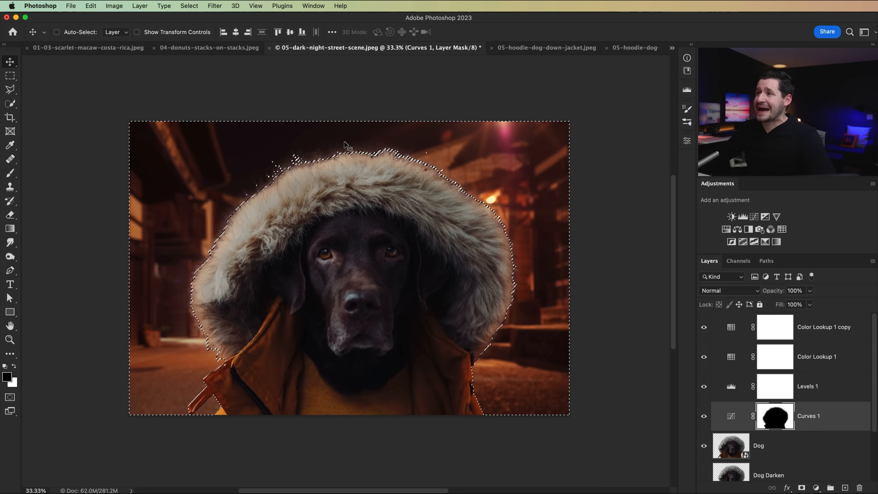
key("super+d")
Step: Clip the Curves adjustment to the Dog layer and compare the fur edge with the adjustment off and on
scroll(778, 391, "down", 4)
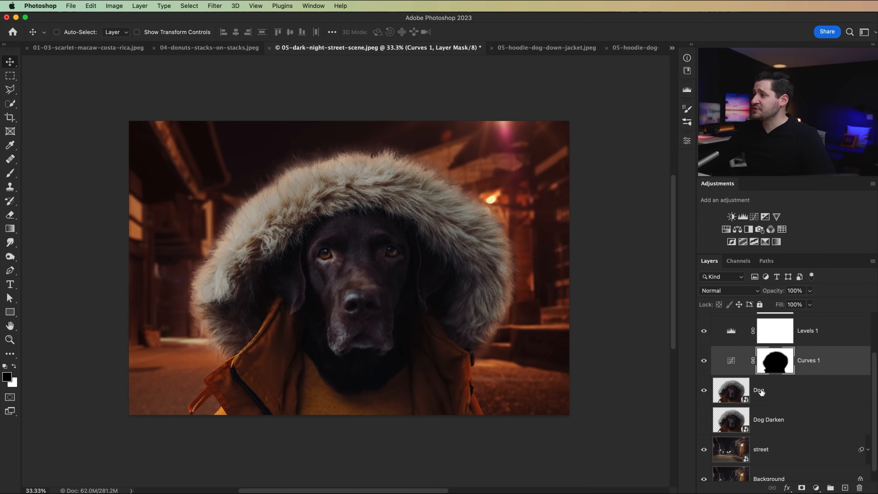
left_click(758, 374, "alt")
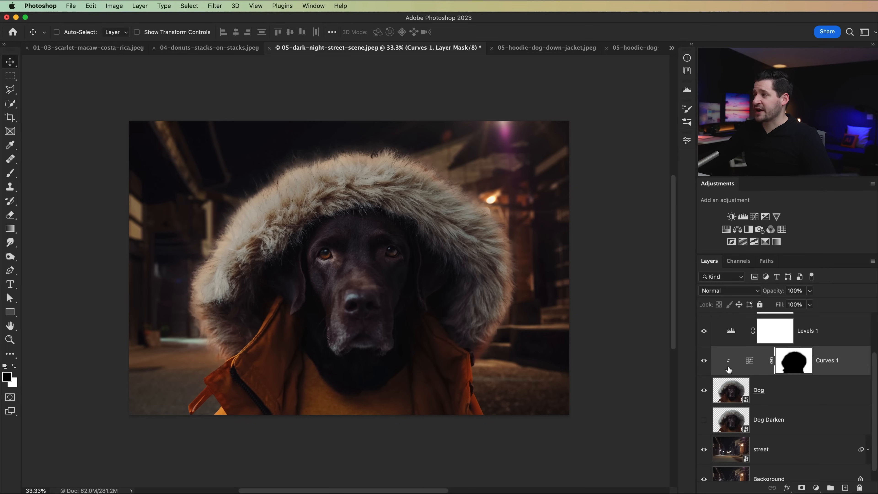
left_click(704, 360)
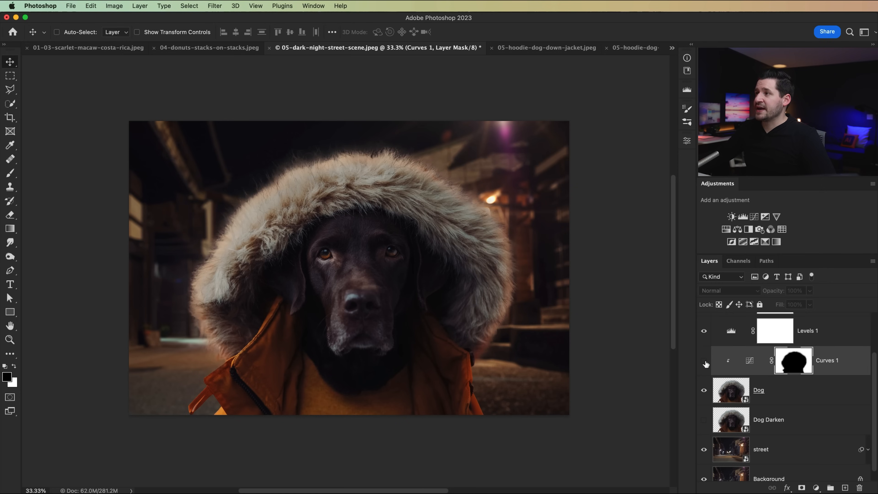
left_click(704, 360)
left_click(704, 360)
left_click(705, 360)
left_click(704, 360)
left_click(704, 360)
right_click(704, 360)
left_click(704, 360)
Step: Release the clipping and try limiting the Curves mask to the fur edge by filling everything outside the dog's outline with black
left_click(759, 371, "alt")
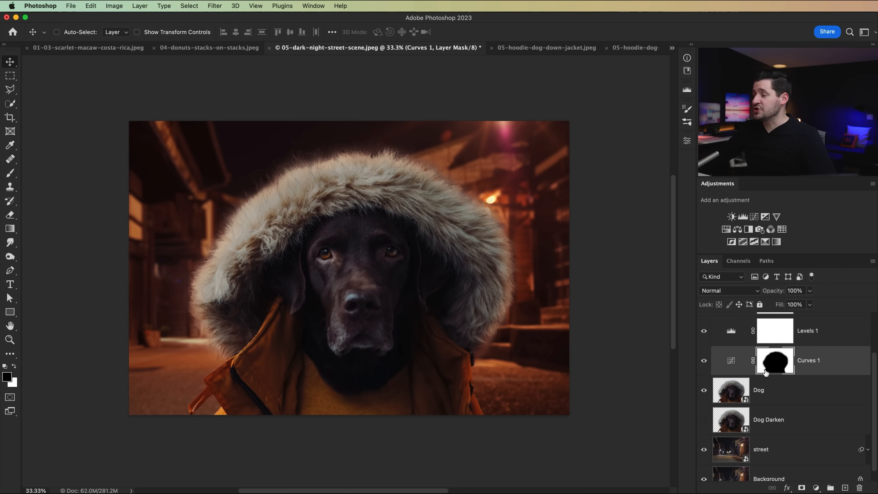
left_click(747, 397, "super")
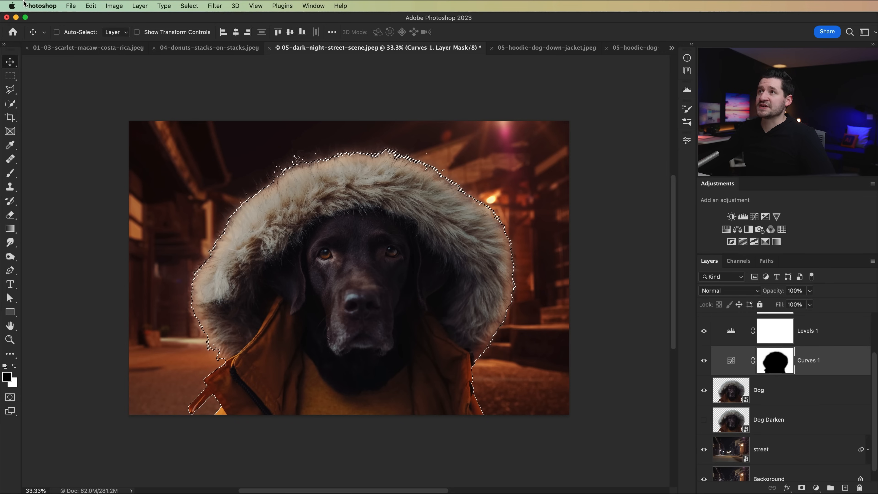
left_click(189, 6)
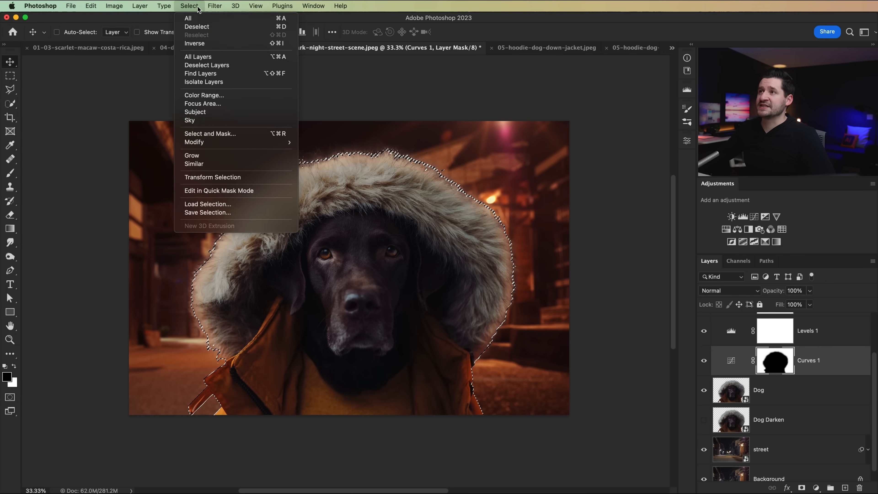
left_click(211, 45)
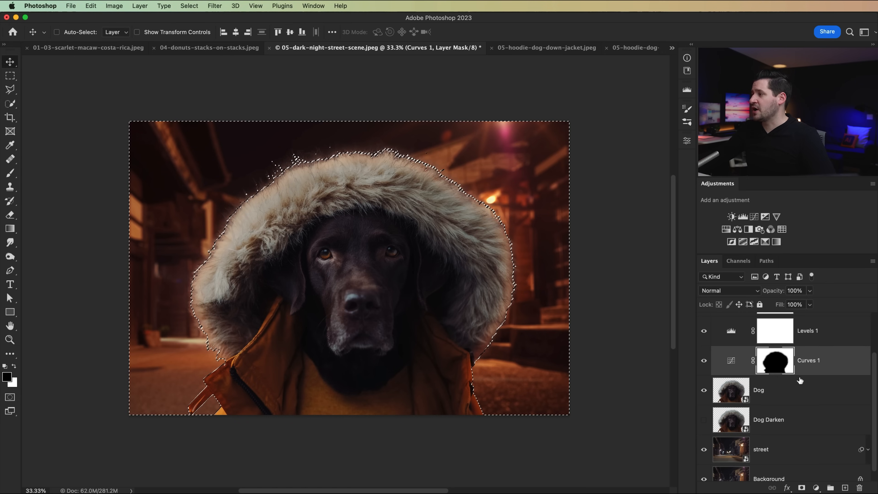
key("alt+BackSpace")
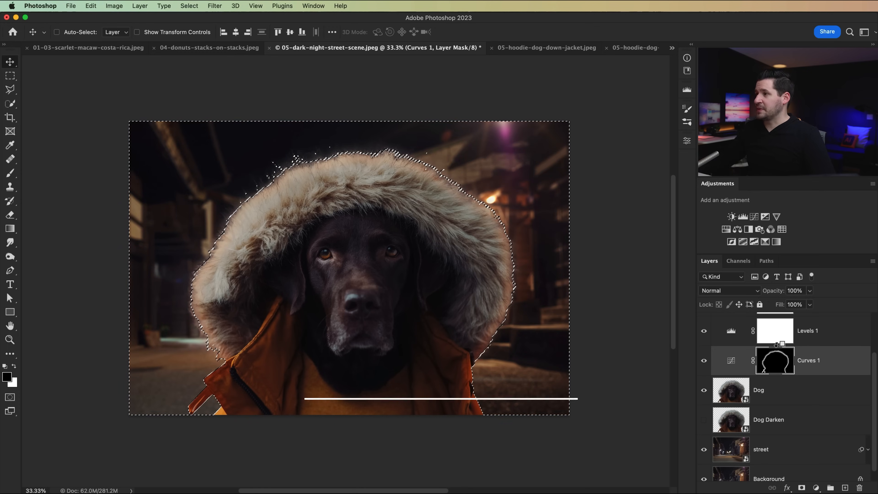
key("super+d")
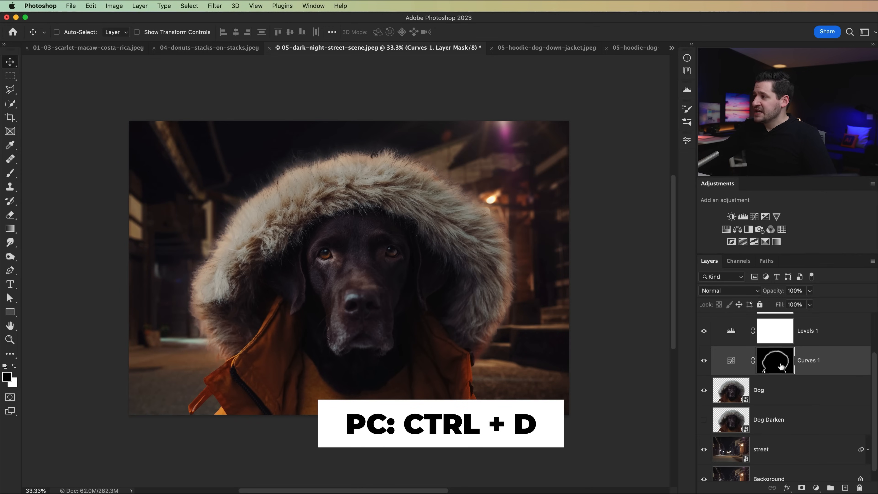
left_click(776, 360, "alt")
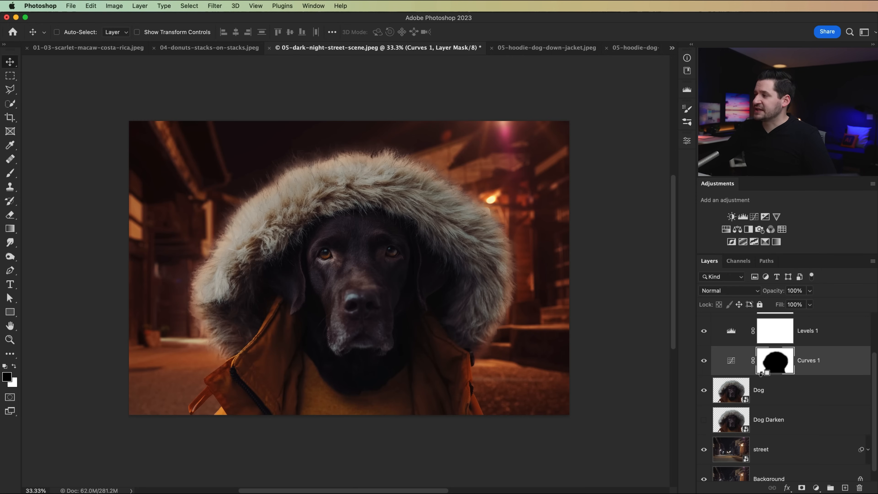
Step: Clip the Curves 1 adjustment to the Dog layer again and check its effect on the hood's fur edge
left_click(760, 373, "alt")
left_click(704, 361)
left_click(703, 360)
left_click(704, 361)
left_click(704, 361)
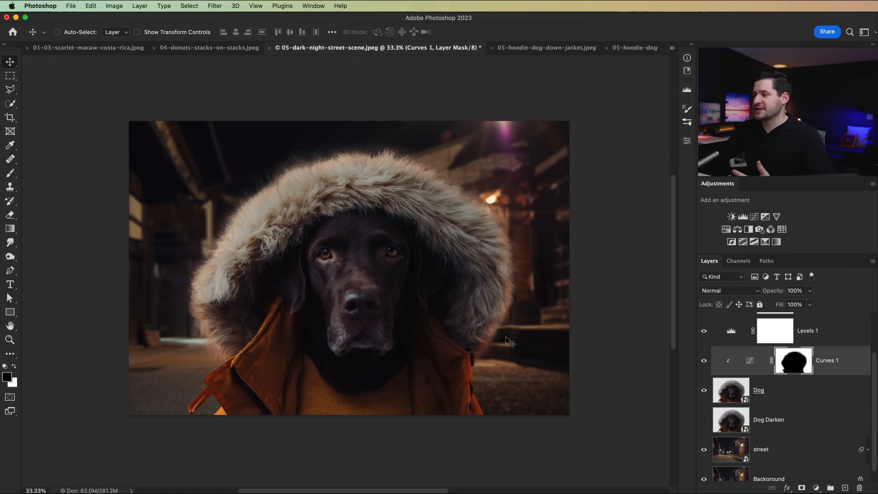
Step: Show the Dog Darken layer again and add a white layer mask to the Dog layer
left_click(727, 419)
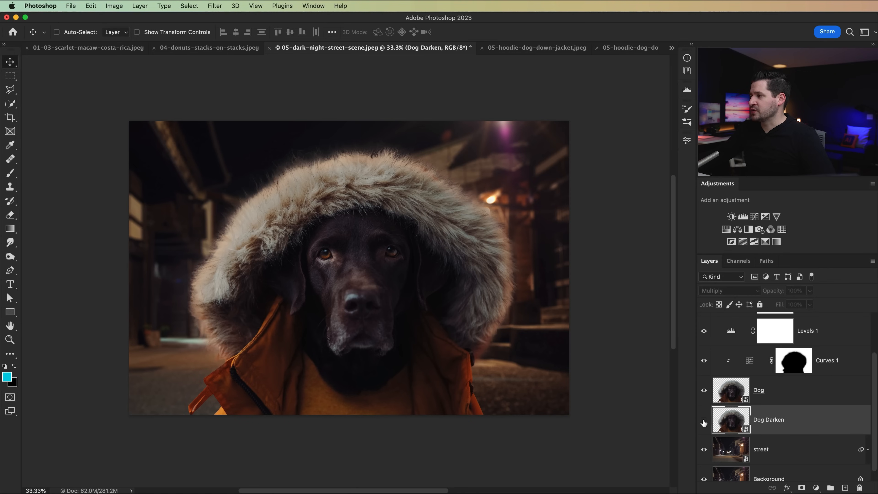
left_click(704, 419)
left_click(703, 420)
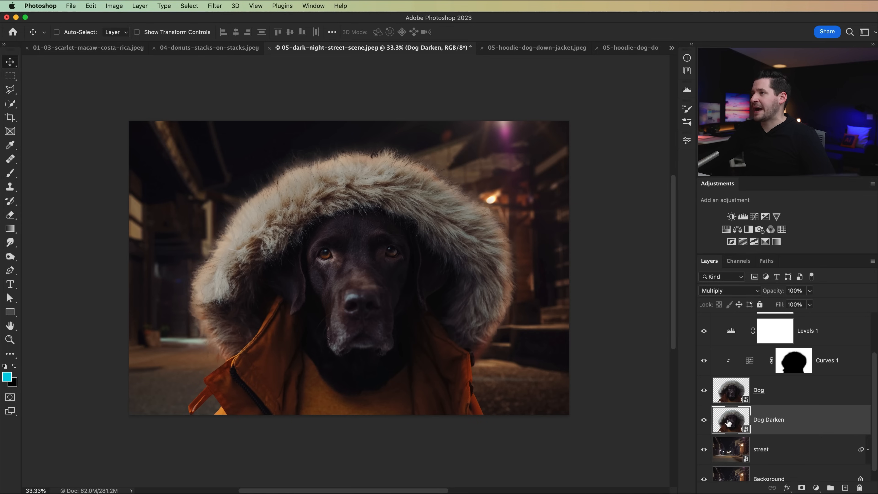
left_click(747, 394)
left_click(803, 487)
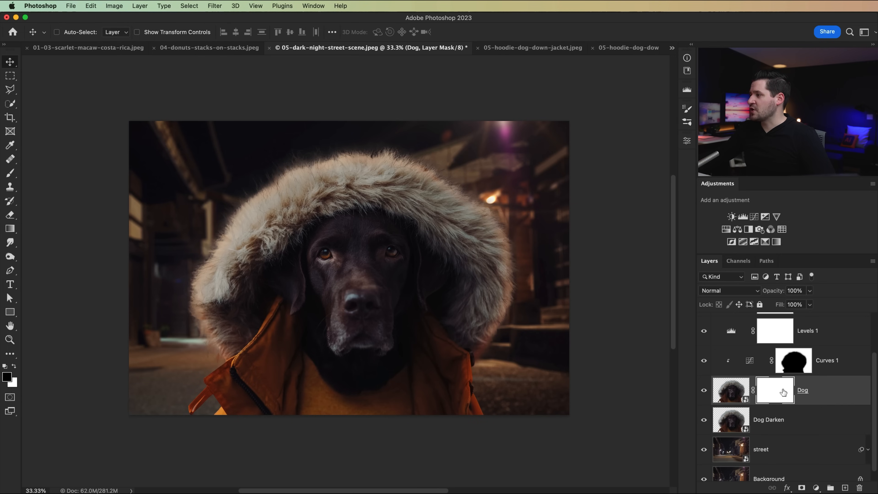
Step: Paint black at 44% opacity with a 600 px brush along the hood's outer fur edge on the Dog layer mask
key("b")
left_click(189, 32)
left_click_drag(189, 34, 169, 33)
left_click(203, 350)
mouse_move(203, 350)
left_mouse_down()
mouse_move(176, 279)
mouse_move(203, 227)
left_mouse_up()
left_click(218, 213)
left_click(492, 205)
left_click(514, 249)
mouse_move(522, 299)
left_mouse_down()
mouse_move(494, 359)
mouse_move(515, 314)
mouse_move(518, 239)
mouse_move(486, 183)
mouse_move(491, 206)
mouse_move(496, 198)
mouse_move(436, 161)
mouse_move(443, 157)
mouse_move(314, 145)
mouse_move(343, 156)
left_mouse_up()
key("x")
key("x")
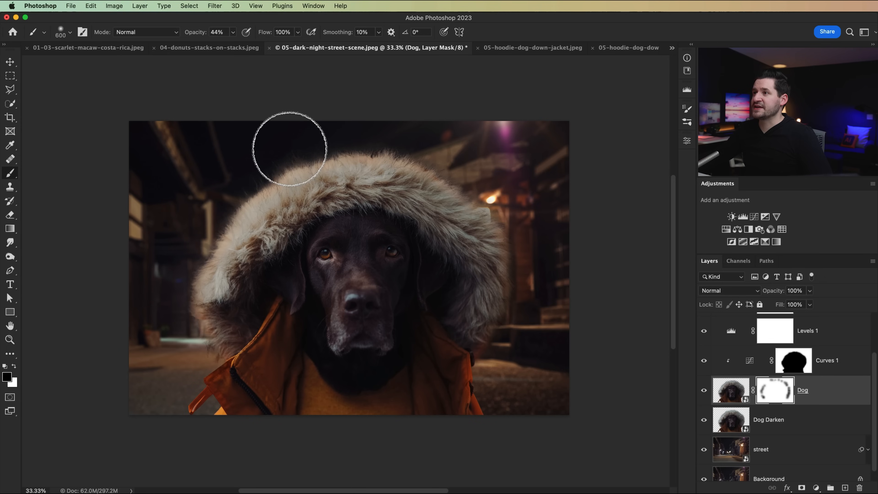
left_click(281, 153)
left_click(241, 171)
left_click(209, 217)
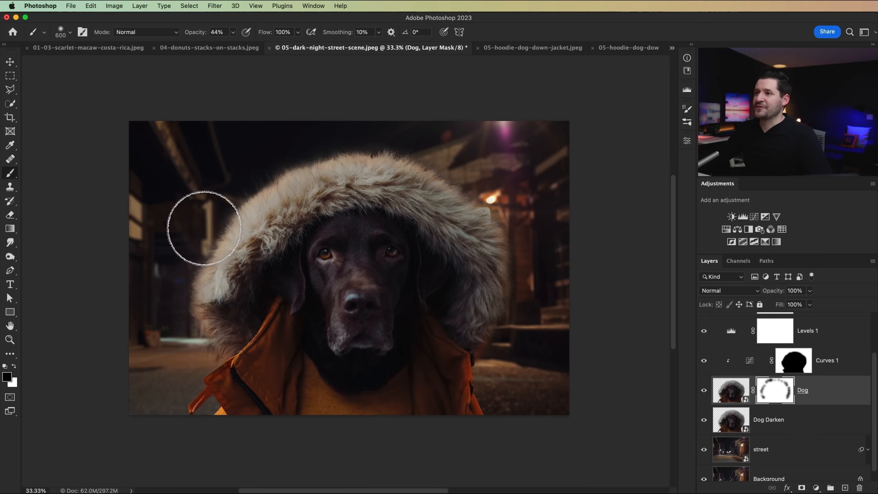
Step: Compare the hood's fur edge with the Dog layer mask disabled and enabled
left_click(774, 393, "shift")
left_click(776, 392, "shift")
left_click(776, 392, "shift")
left_click(775, 392, "shift")
key("v")
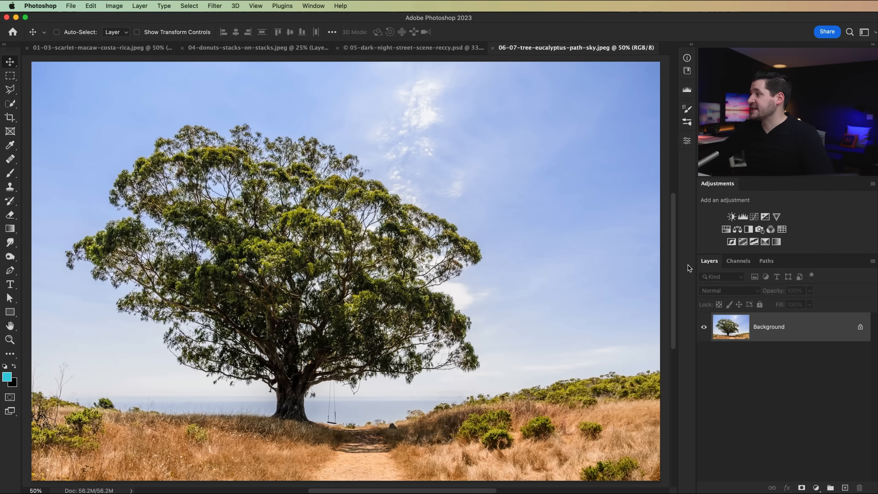
Step: Compare the Red, Green and Blue channels of the eucalyptus tree photo for contrast between the tree and the sky
left_click(743, 262)
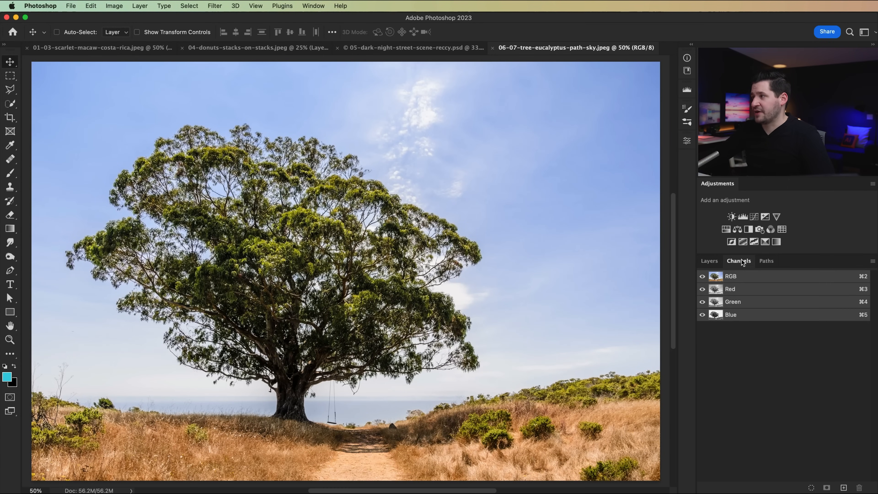
left_click(727, 293)
left_click(743, 303)
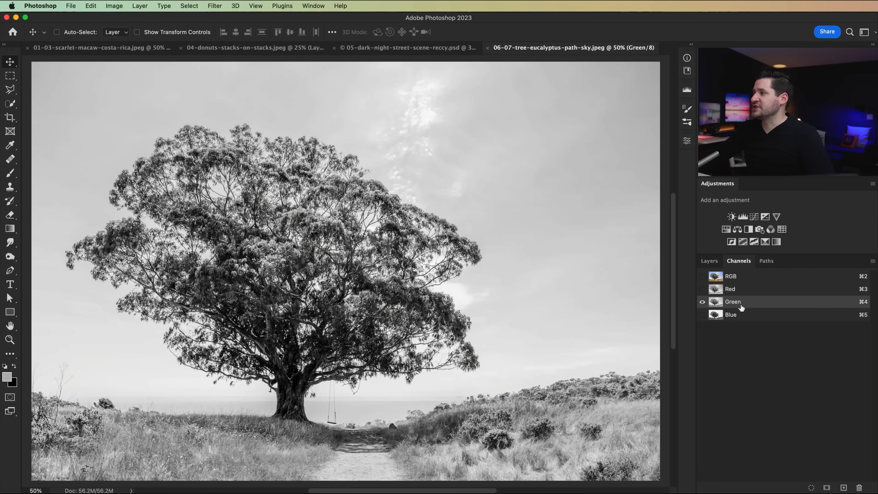
left_click(735, 314)
left_click(735, 304)
left_click(736, 293)
left_click(735, 301)
left_click(729, 315)
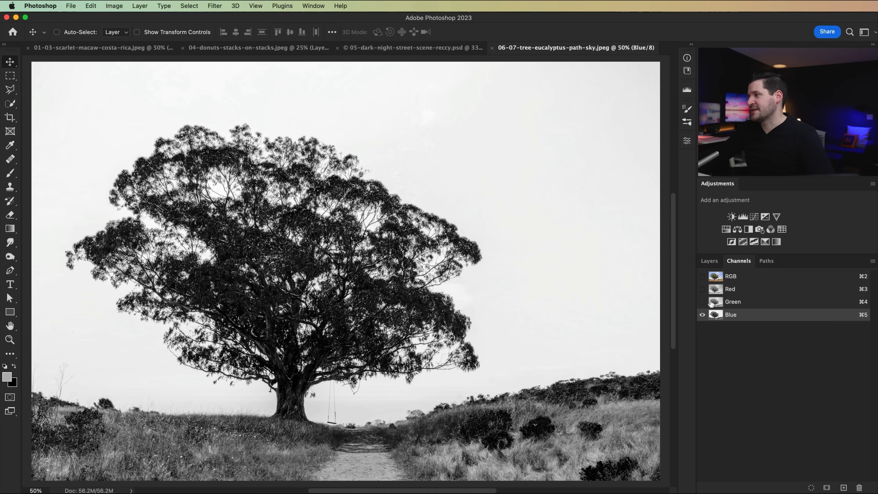
Step: Duplicate the Blue channel, compare it with the original and leave the copy selected
left_click_drag(741, 318, 844, 487)
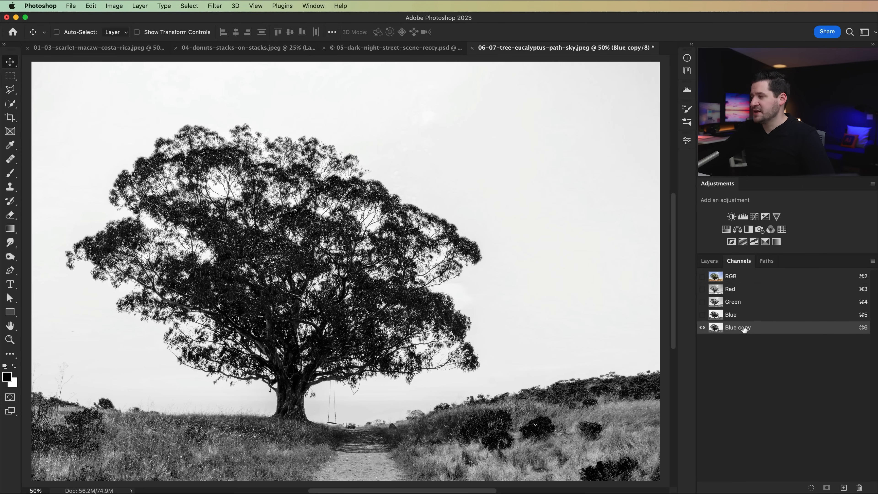
left_click(737, 320)
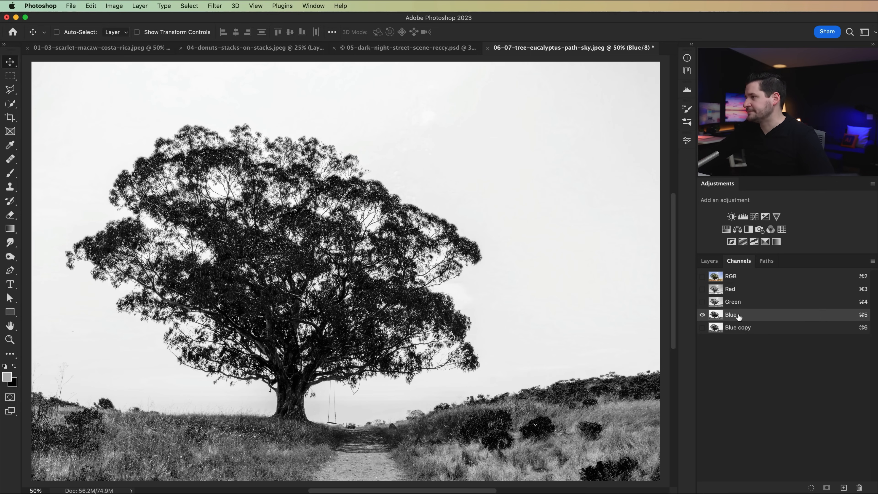
left_click(722, 329)
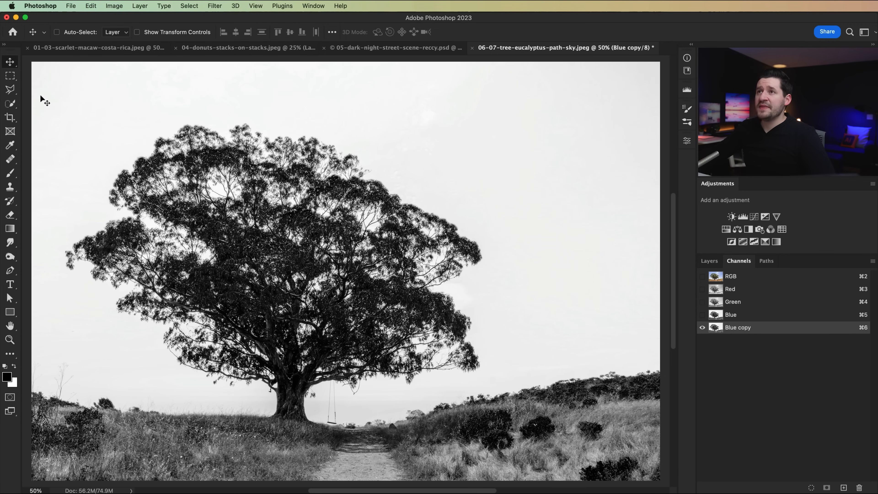
left_click(114, 6)
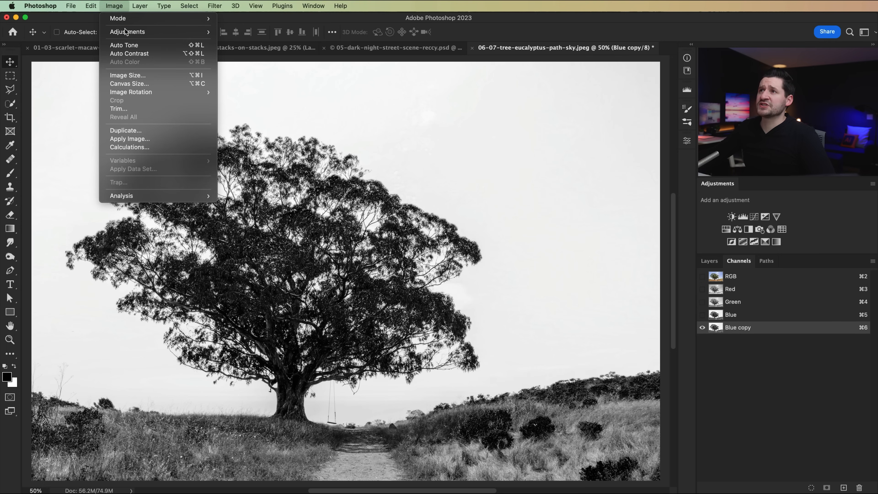
mouse_move(125, 33)
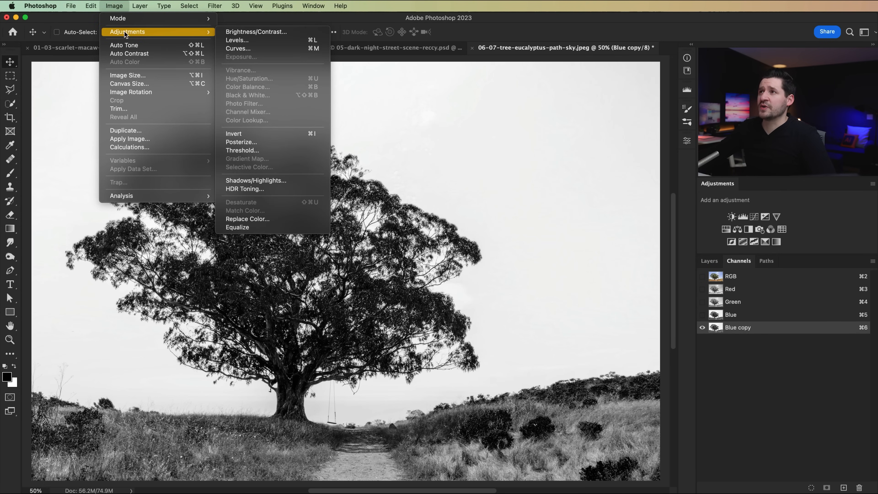
left_click(231, 41)
left_click_drag(594, 277, 707, 272)
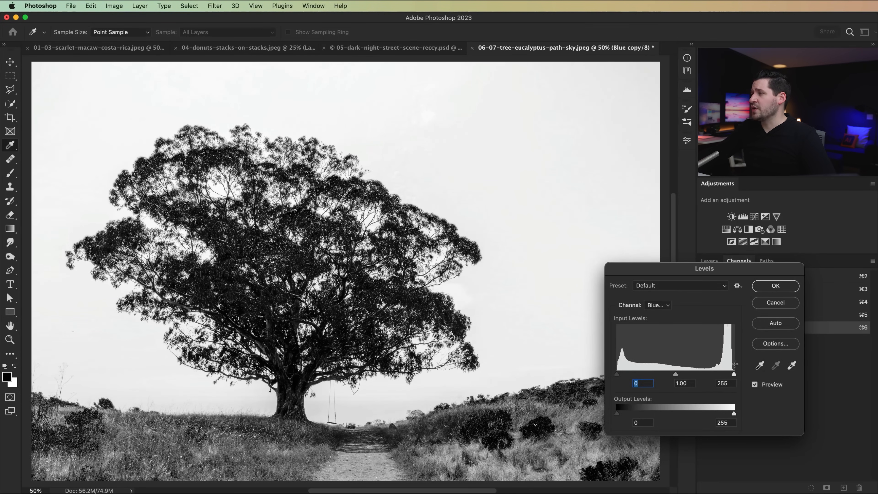
left_click(775, 303)
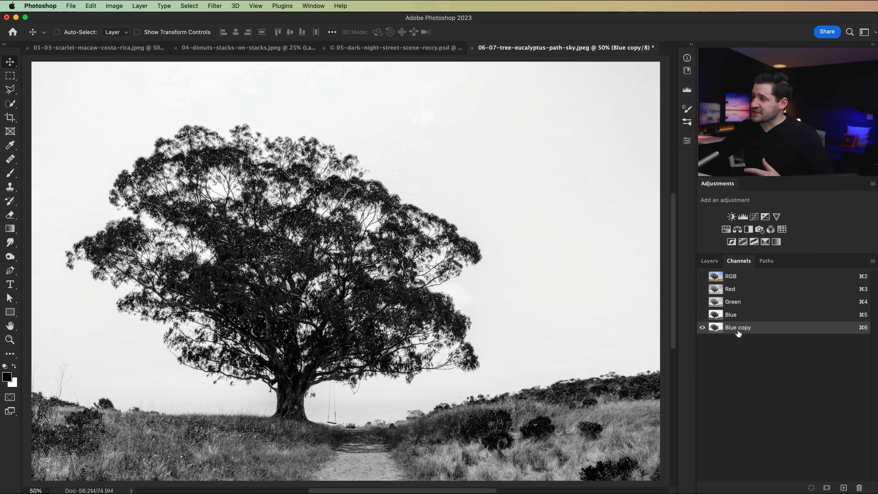
Step: Apply Levels to the Blue copy channel with input black at 0, midtones at 0.55 and white at 233
key("super+l")
left_click_drag(709, 270, 597, 273)
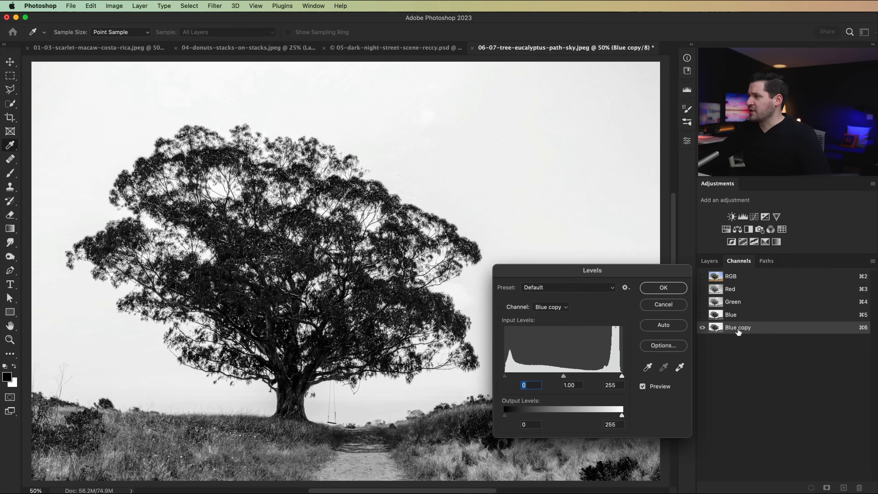
left_click_drag(621, 375, 612, 374)
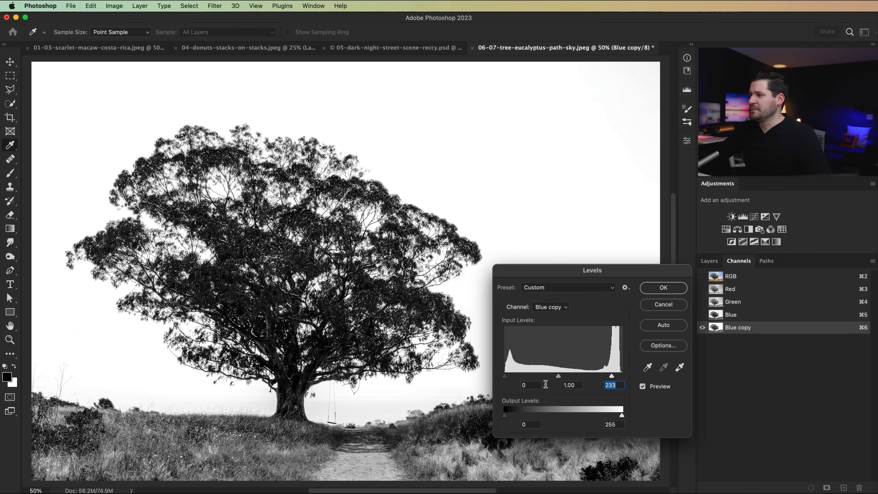
left_click_drag(557, 376, 568, 378)
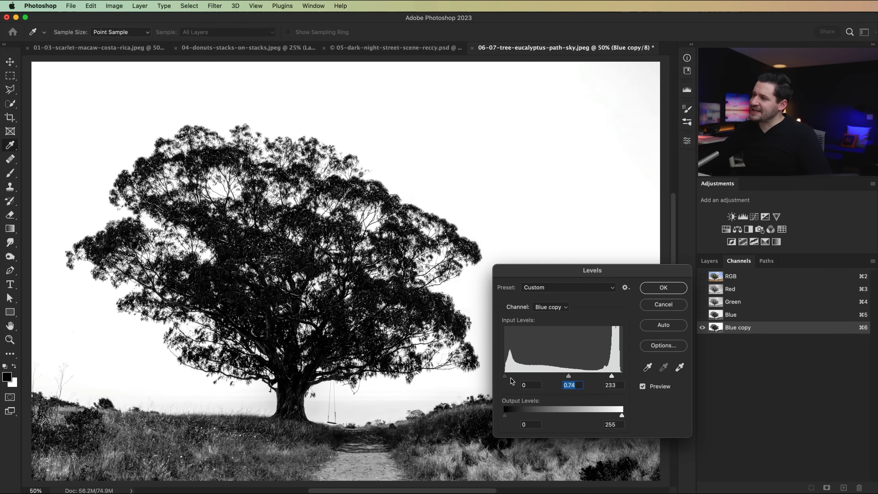
left_click_drag(504, 377, 570, 375)
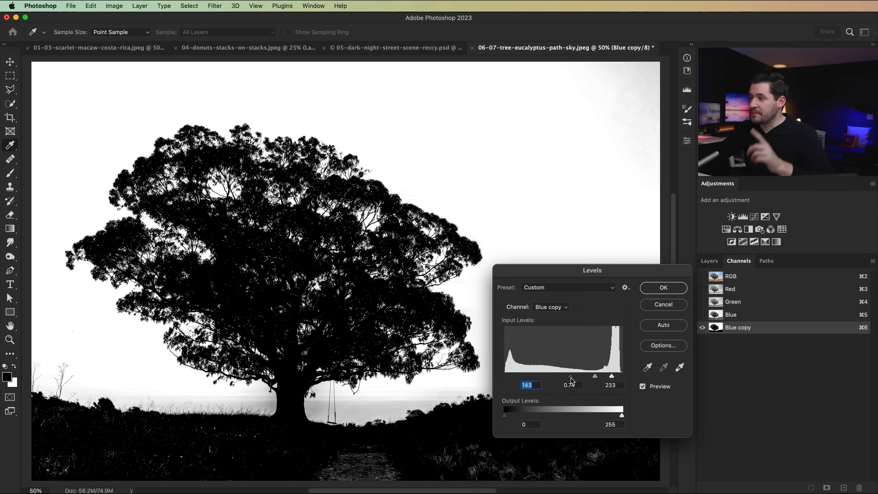
type("0")
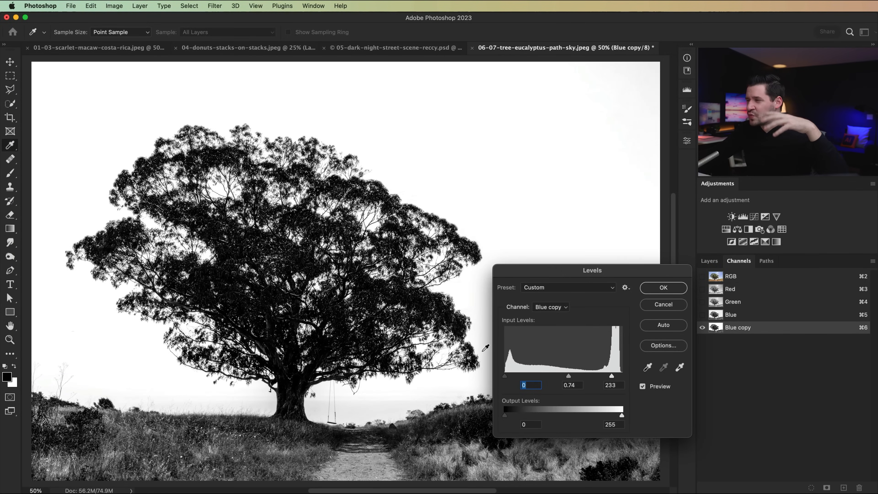
left_click_drag(569, 375, 577, 375)
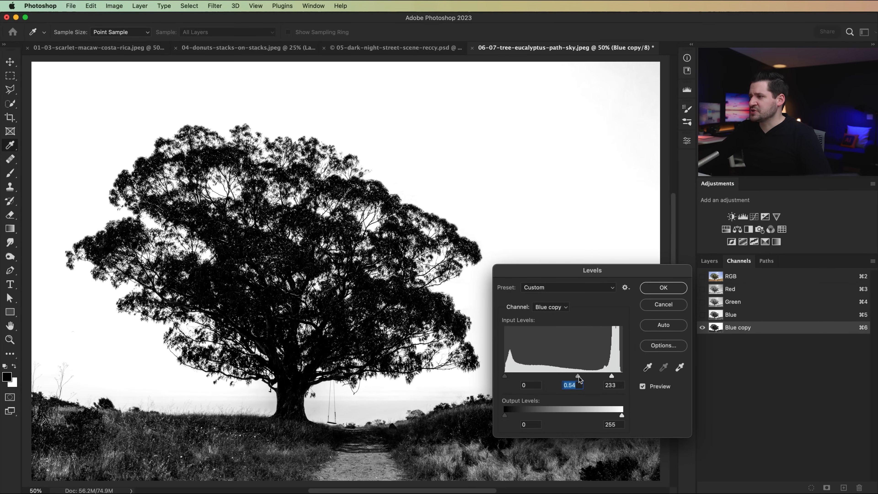
left_click_drag(575, 376, 577, 375)
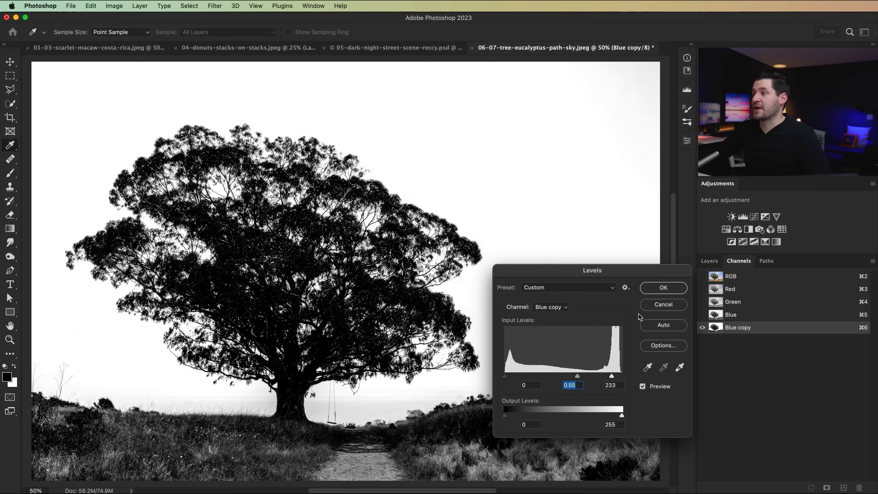
left_click(662, 288)
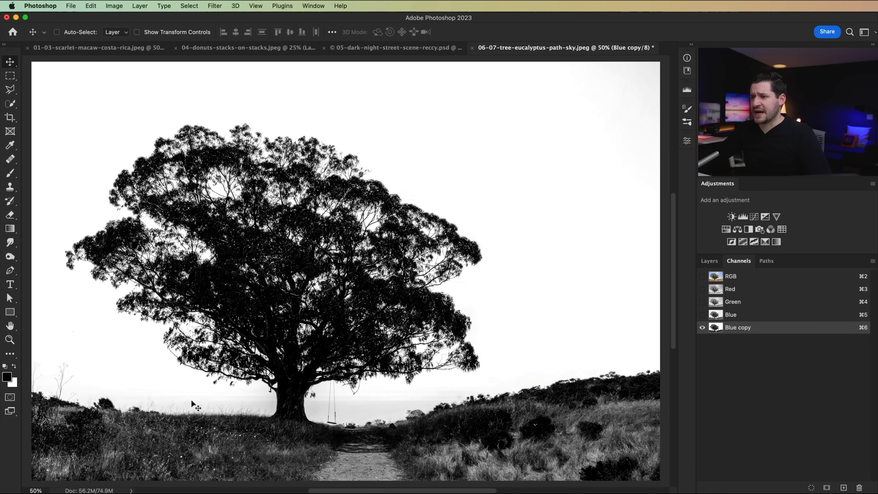
Step: Select the ground and horizon around the trunk and swing with the Polygonal Lasso, clear the area to white and deselect
left_click(12, 86)
left_click(32, 325)
left_click(128, 356)
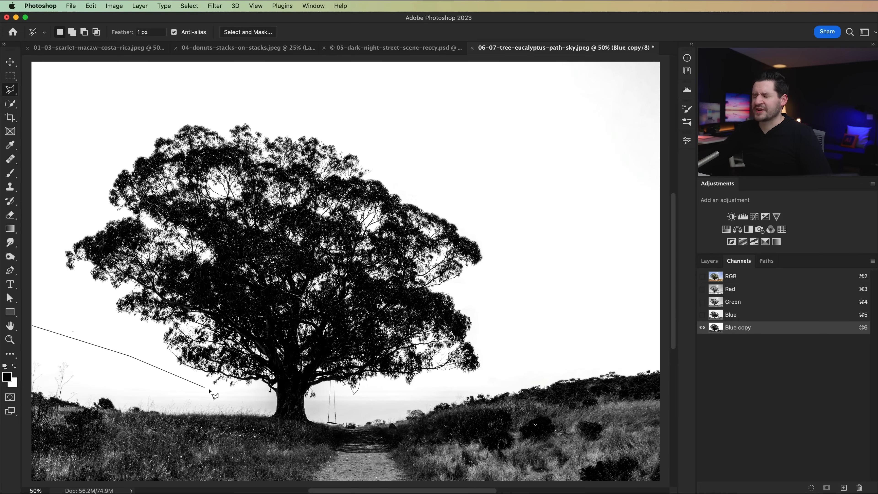
left_click(272, 395)
left_click(272, 415)
left_click(267, 418)
left_click(267, 426)
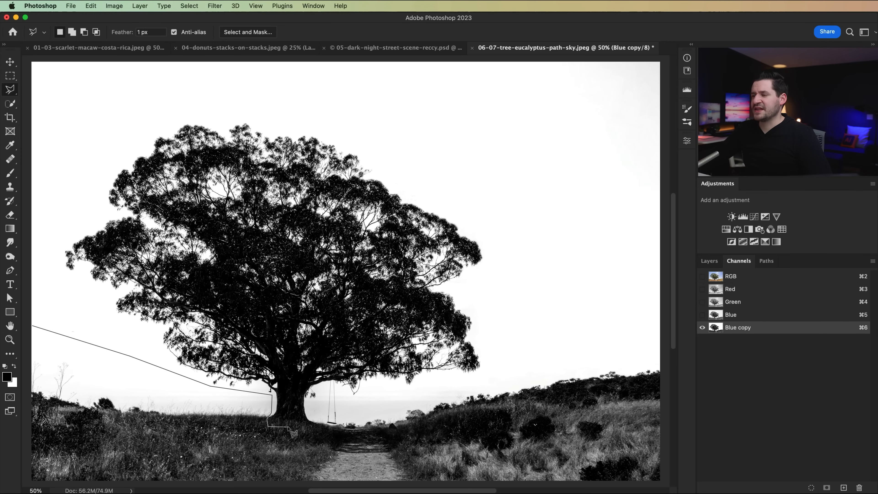
left_click(323, 423)
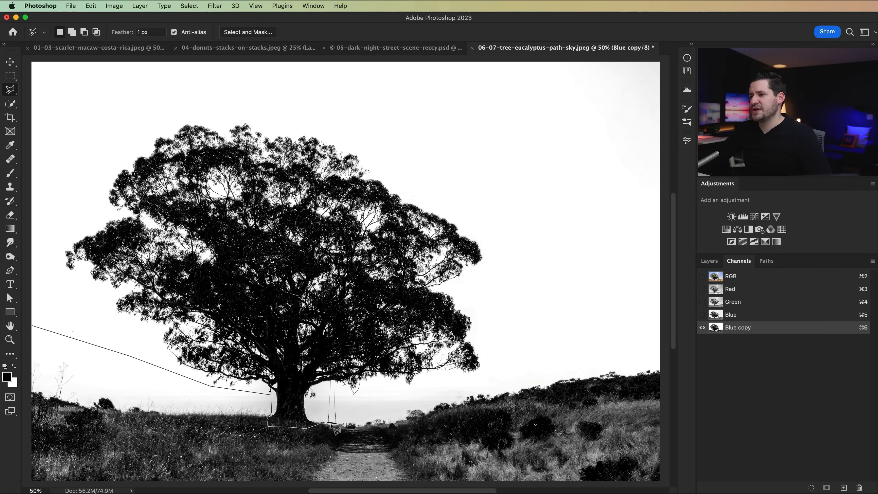
left_click(338, 423)
left_click(338, 394)
left_click(365, 395)
left_click(544, 363)
left_click(661, 338)
left_click(673, 366)
left_click(659, 449)
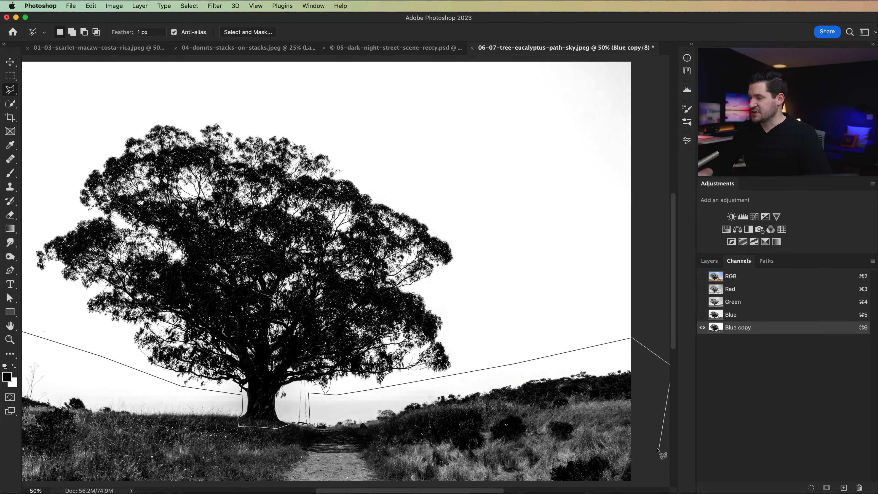
key("super+minus")
key("super+minus")
left_click_drag(525, 361, 277, 185)
left_click(402, 335)
left_click(228, 336)
left_click_drag(125, 343, 331, 395)
left_click(244, 363)
left_click(272, 263)
scroll(333, 333, "up", 2)
key("Delete")
key("super+d")
Step: Apply Levels to the Blue copy channel again with input white at 189 and darkened midtones, whitening the gray around the trunk and swing
key("z")
left_click(384, 318)
left_click(383, 318)
left_click(384, 318)
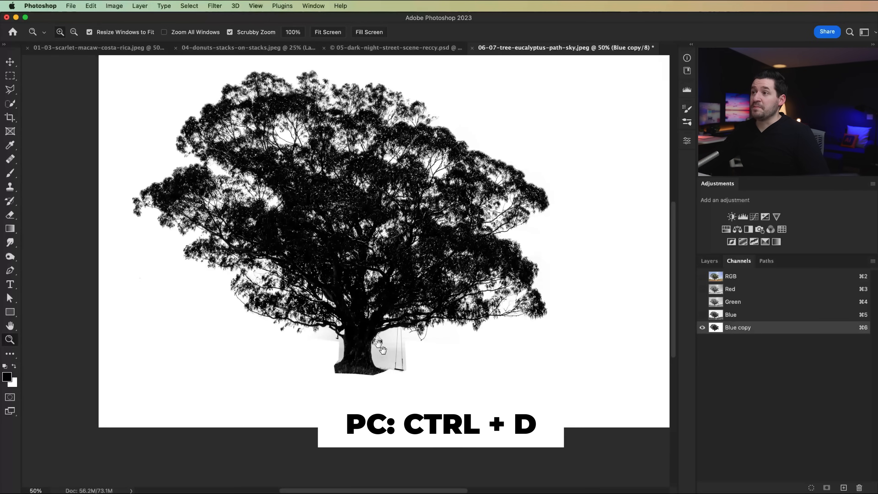
left_click(383, 350, "alt")
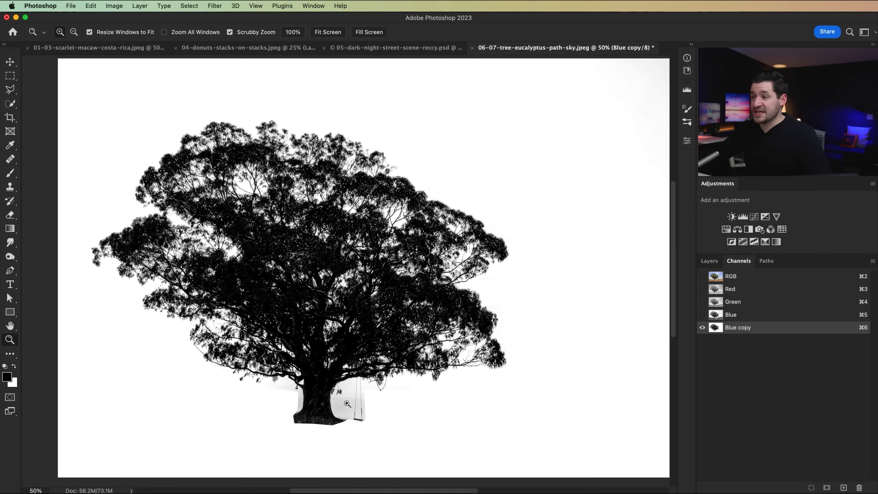
left_click(346, 404)
left_click(347, 404)
left_click_drag(320, 385, 380, 376)
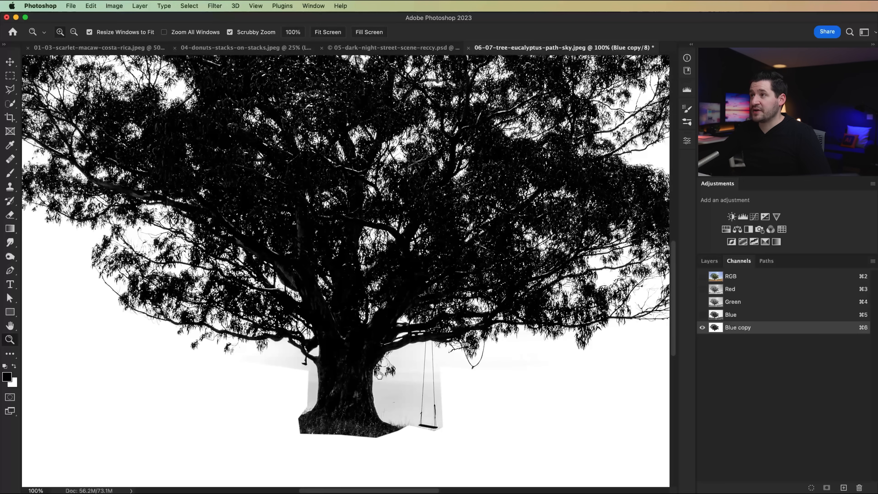
left_click(114, 6)
mouse_move(141, 36)
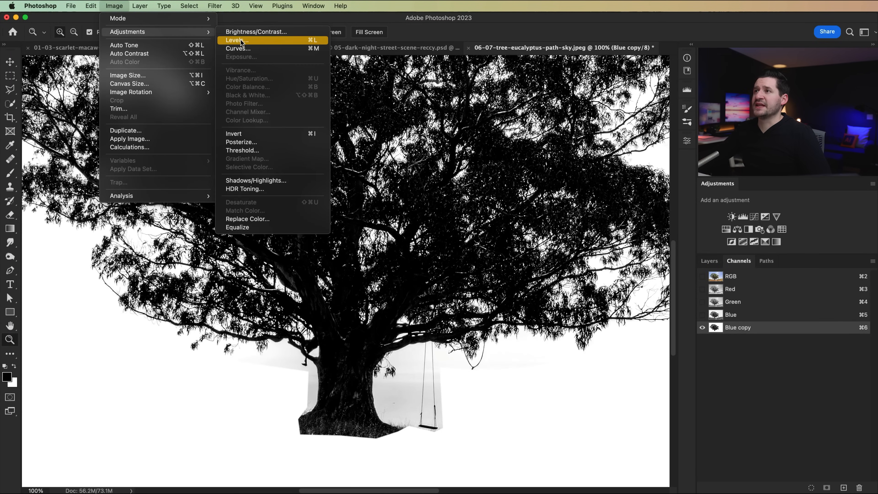
left_click(242, 41)
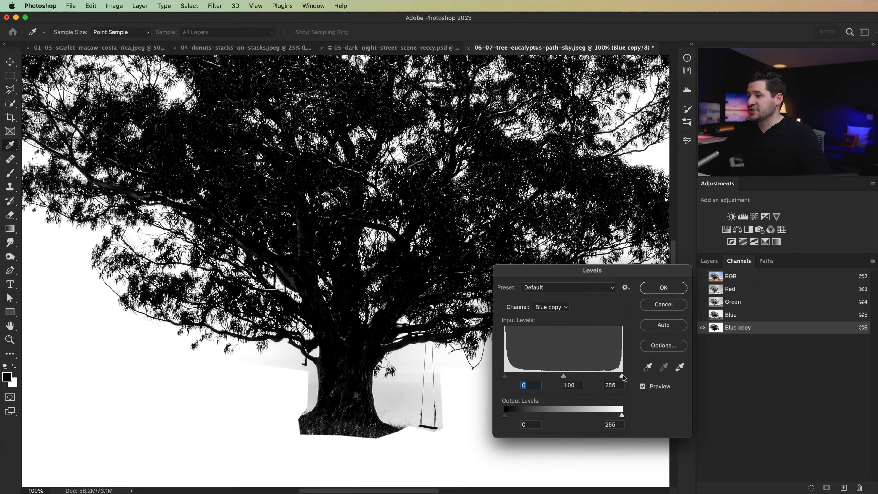
left_click_drag(623, 375, 614, 374)
left_click_drag(558, 376, 550, 377)
left_click_drag(611, 376, 594, 378)
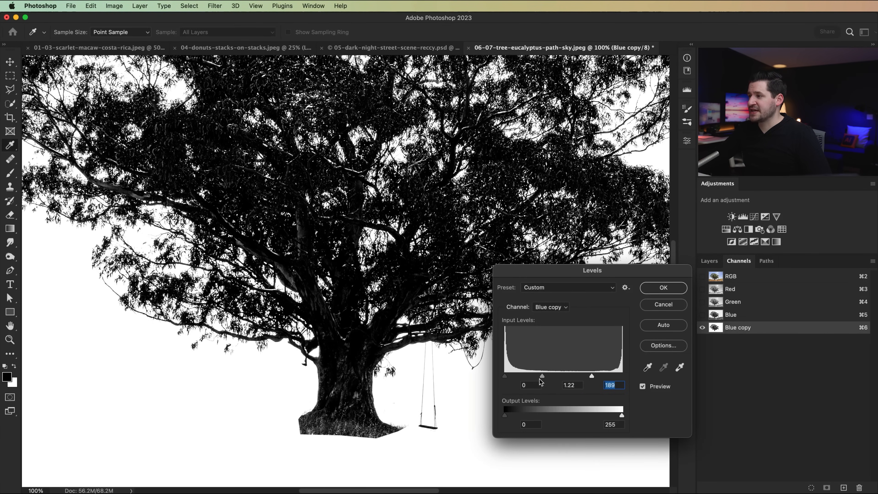
left_click_drag(544, 376, 556, 377)
left_click(664, 288)
Step: Invert the Blue copy channel to make the tree white on a black background
key("z")
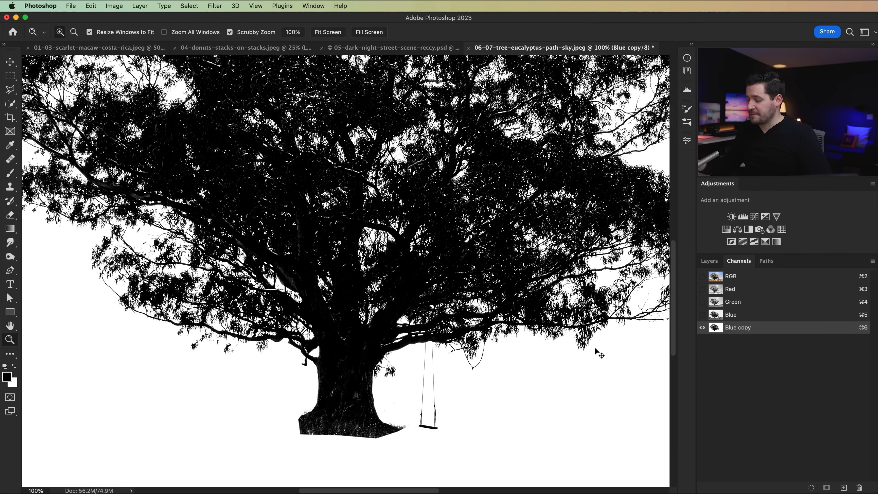
key("super+minus")
key("super+minus")
key("super+minus")
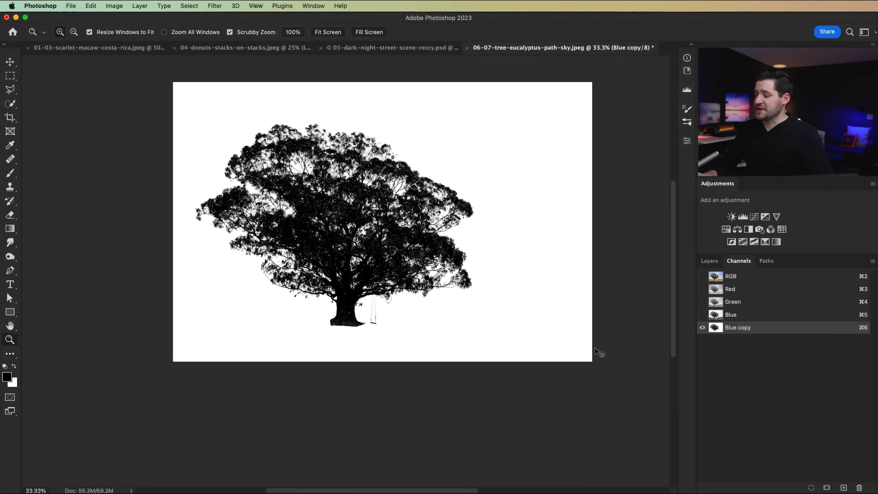
key("super+plus")
key("super+minus")
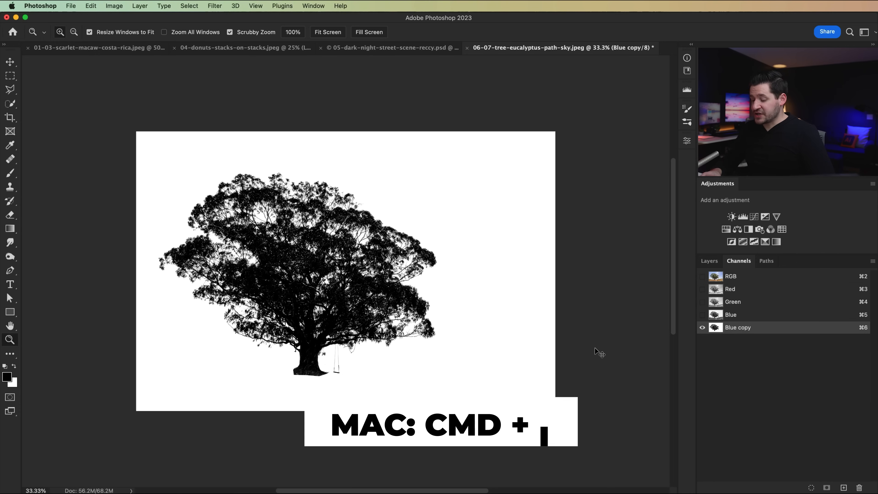
key("super+i")
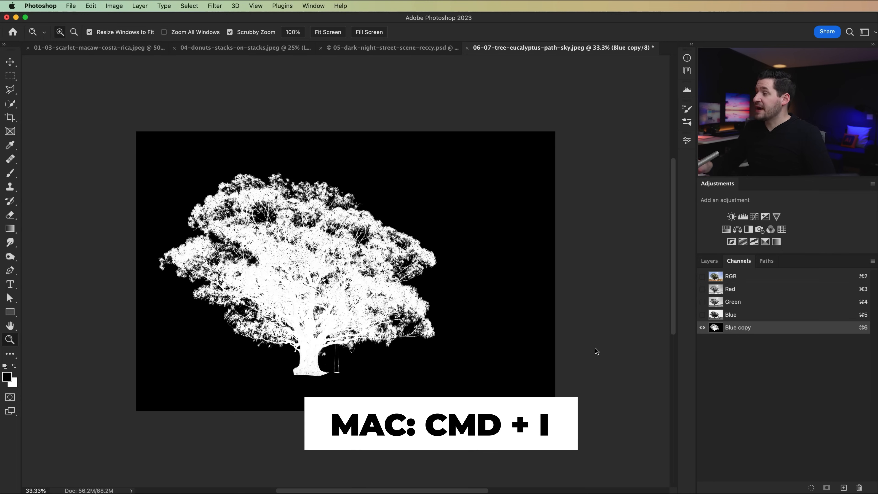
left_click(114, 6)
mouse_move(163, 33)
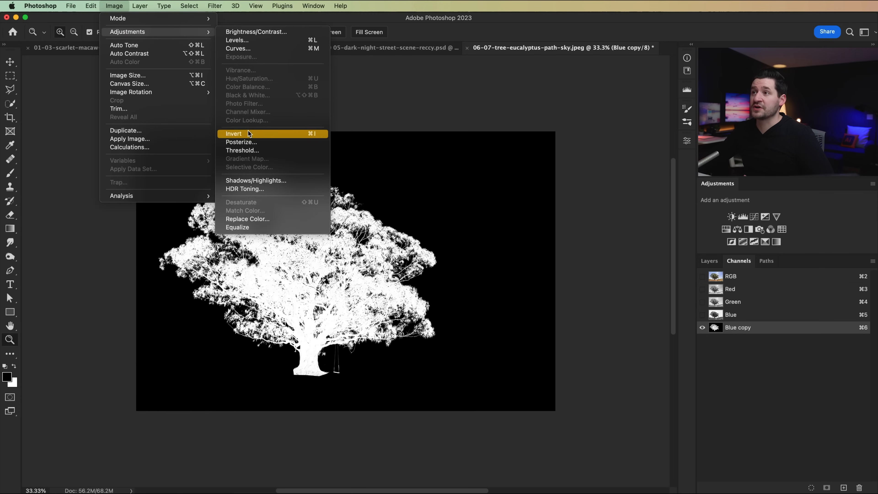
left_click(453, 179)
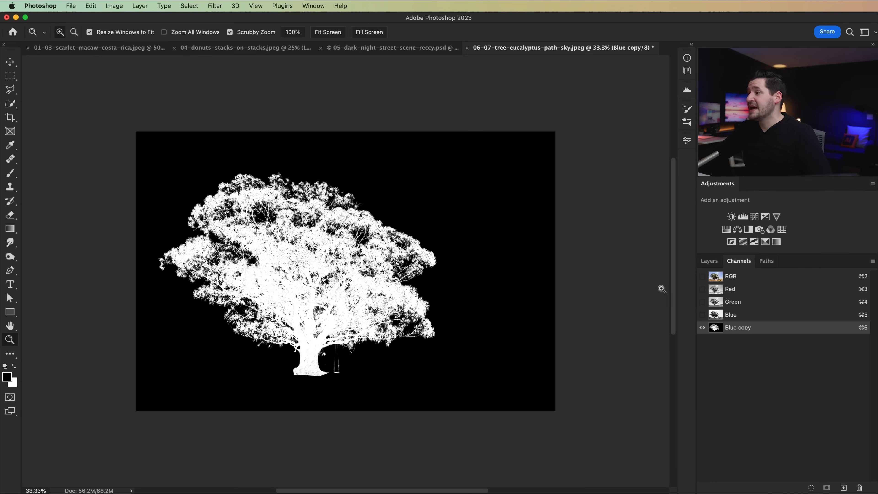
Step: Make the RGB composite channel active and visible, check the red overlay around the trunk, and hide the Blue copy channel
left_click(702, 276)
left_click(738, 276)
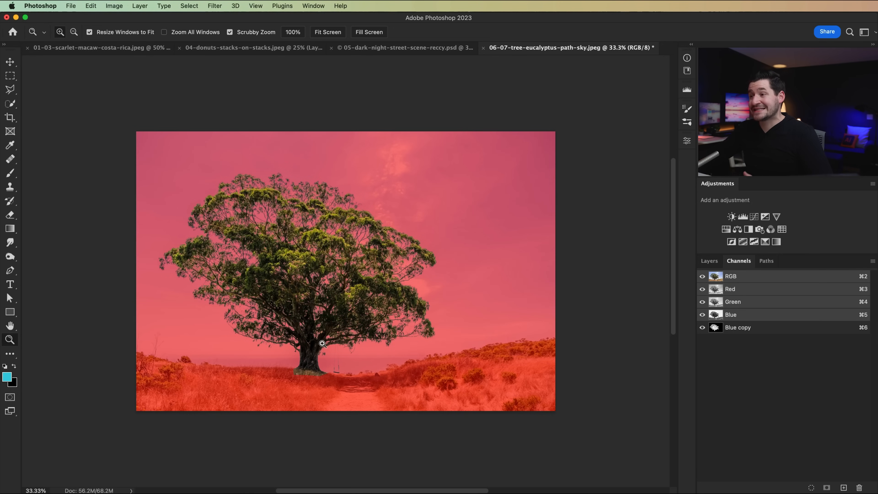
left_click(306, 373)
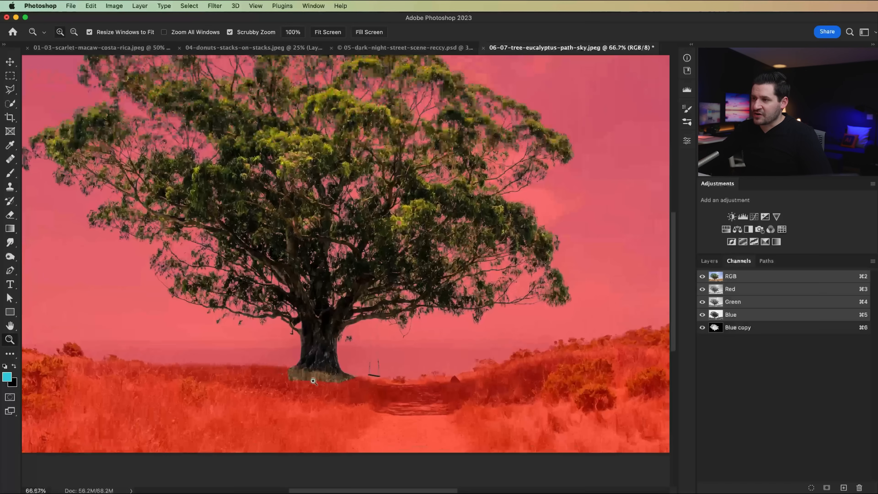
left_click(289, 362, "alt")
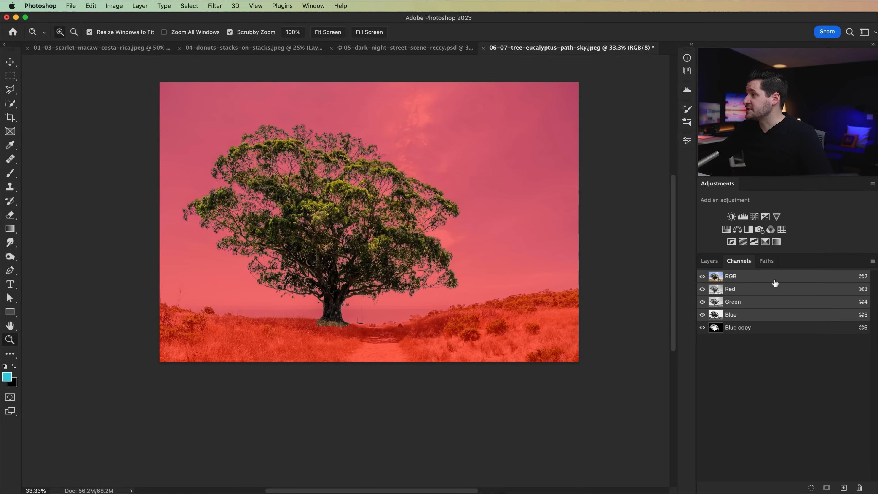
left_click(702, 327)
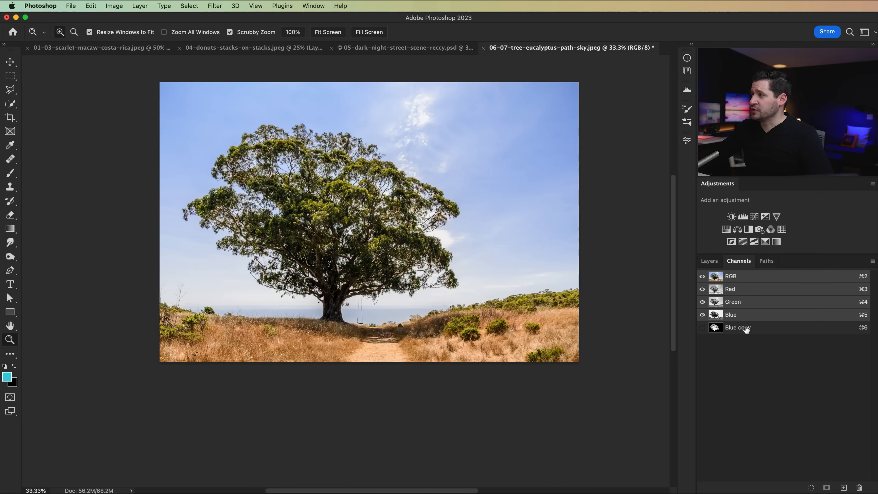
left_click_drag(382, 217, 371, 234)
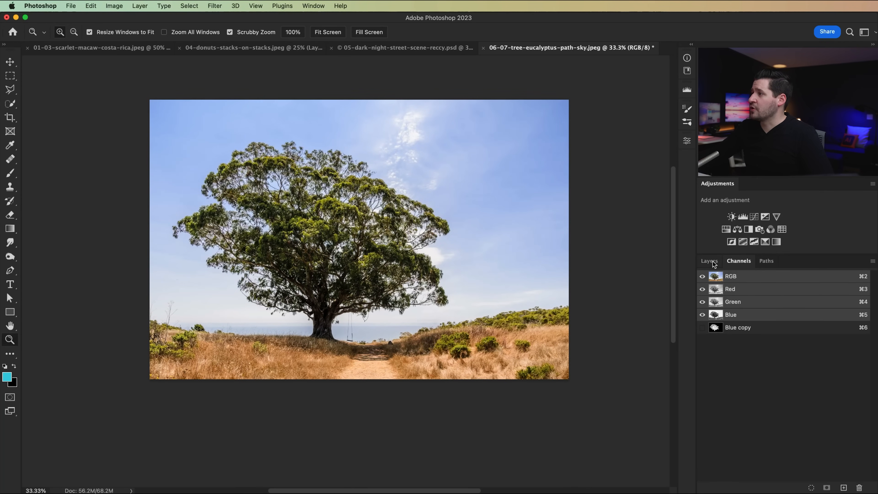
Step: Mask a duplicate of the Background layer with the selection loaded from the Blue copy channel, and hide the original Background layer
left_click(715, 328, "super")
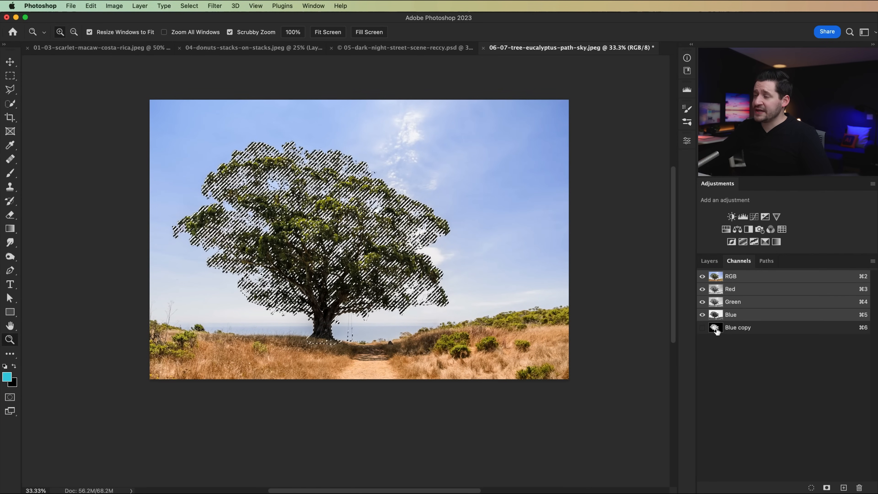
left_click(712, 262)
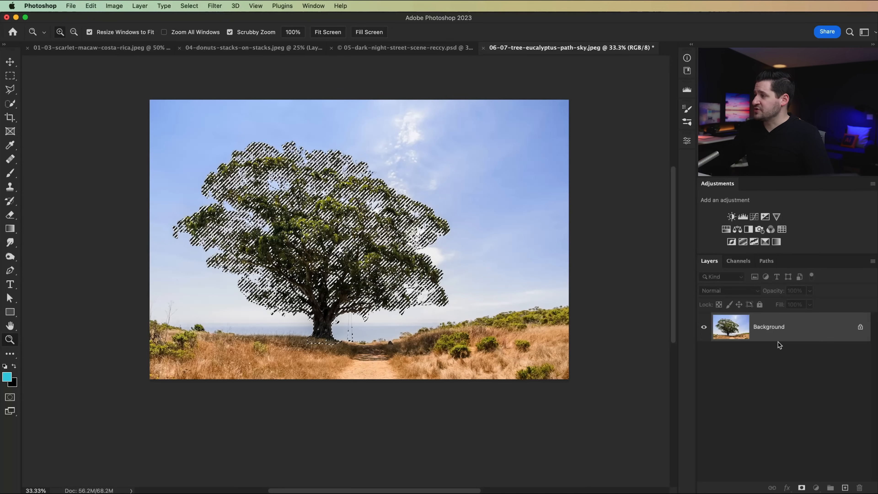
left_click_drag(794, 329, 846, 488)
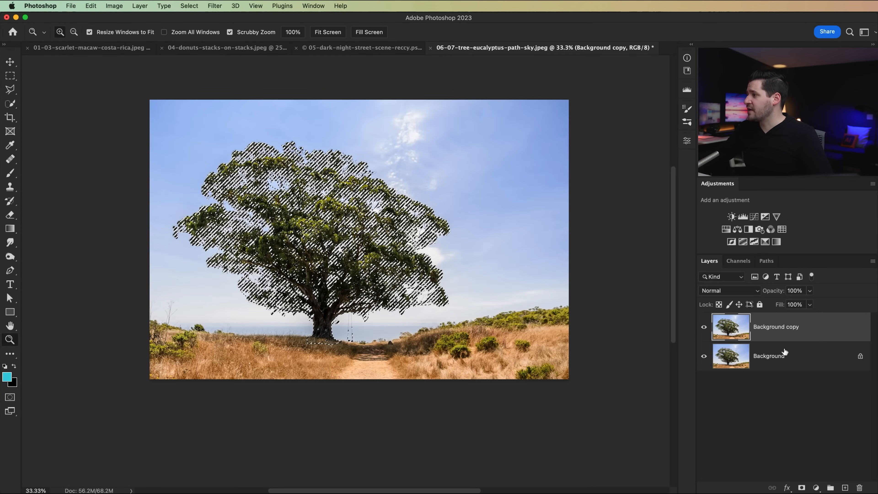
left_click(801, 487)
left_click(704, 357)
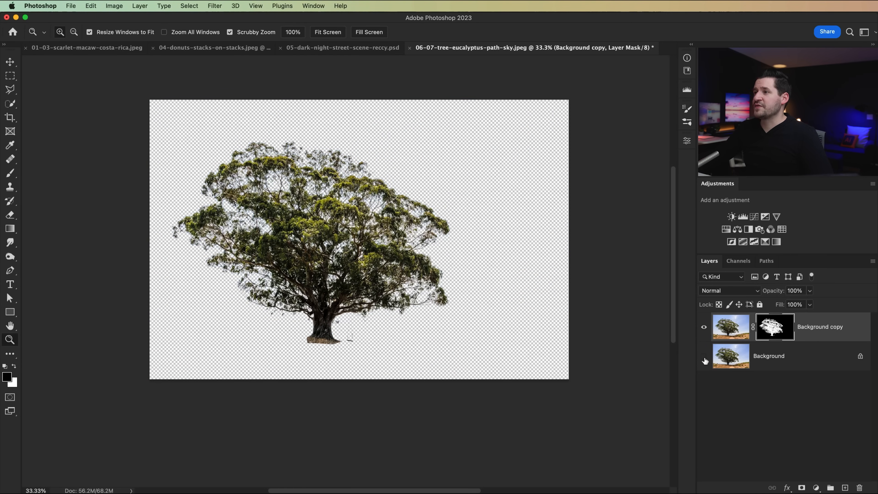
Step: Examine the cut-out tree's trunk, ground patch and swing ropes up close, and compare the cutout with the original background
scroll(345, 328, "up", 2)
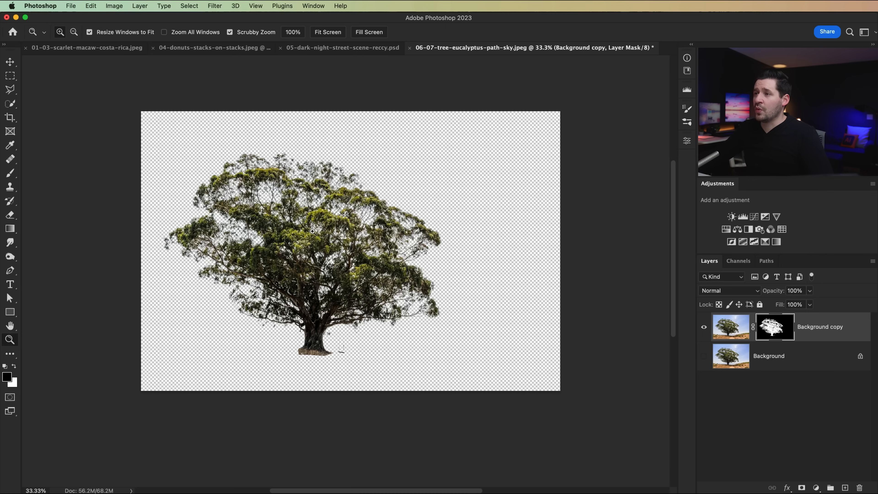
left_click_drag(313, 256, 305, 263)
left_click(304, 261)
left_click(351, 396)
left_click(352, 396)
left_click(352, 396)
left_click_drag(352, 396, 339, 219)
left_click(329, 181)
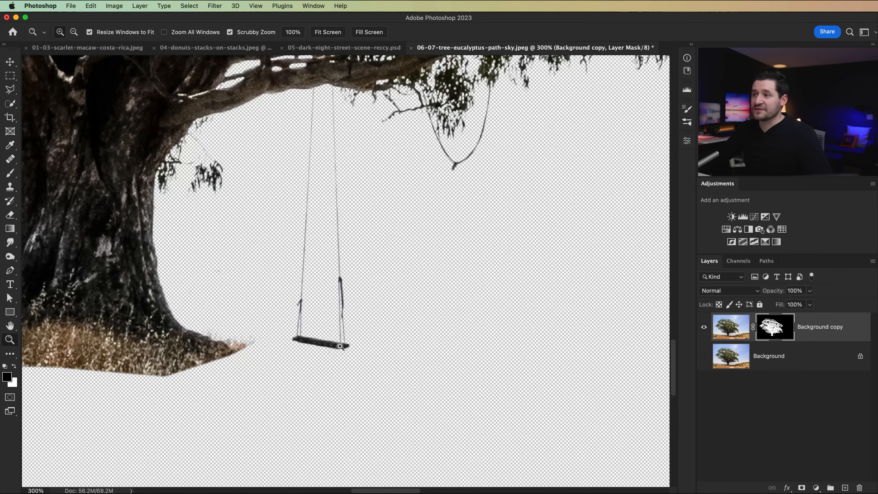
left_click(304, 295, "alt")
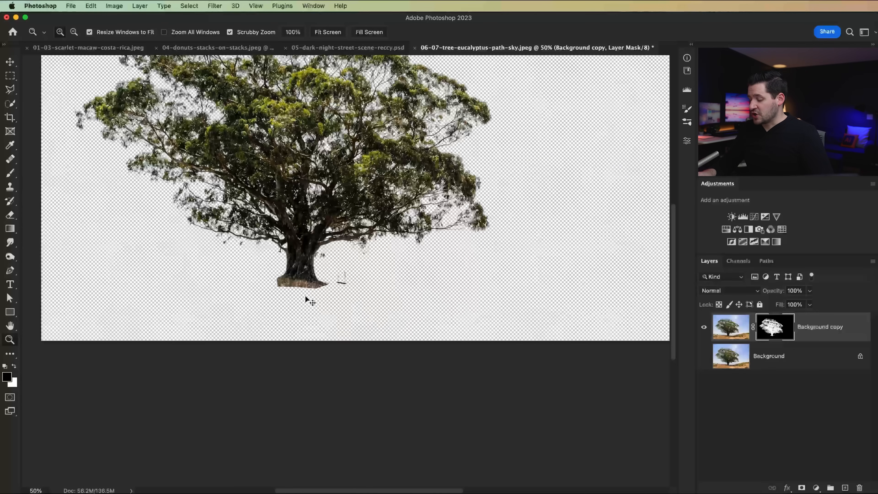
scroll(306, 295, "up", 5)
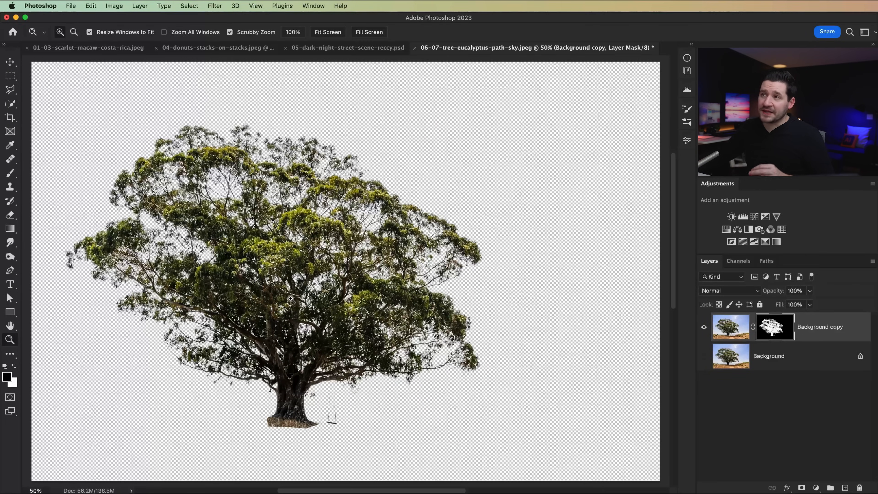
key("v")
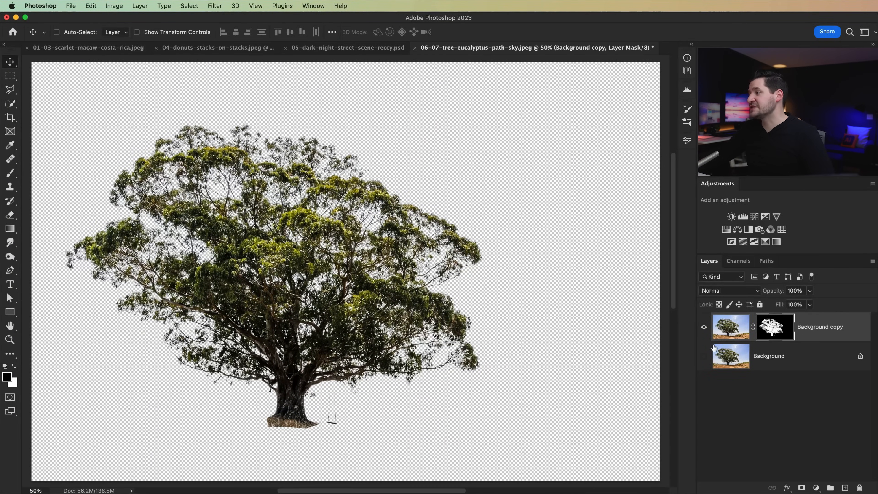
left_click(704, 356)
left_click(704, 357)
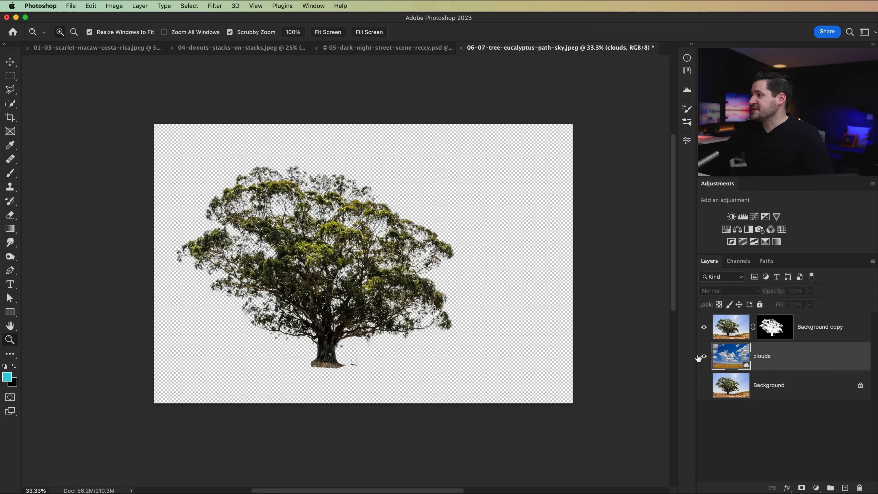
Step: Show the clouds layer behind the cut-out tree and examine the fine branch and leaf edges against the new sky
left_click(703, 356)
scroll(379, 287, "down", 1)
left_click_drag(299, 192, 423, 131)
left_click_drag(424, 132, 351, 243)
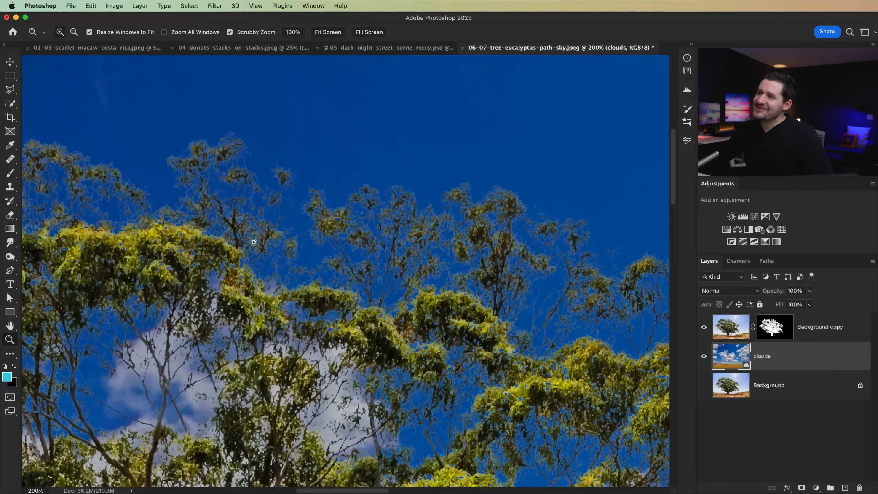
left_click_drag(232, 143, 335, 167)
left_click_drag(291, 293, 341, 212)
left_click_drag(340, 314, 499, 177)
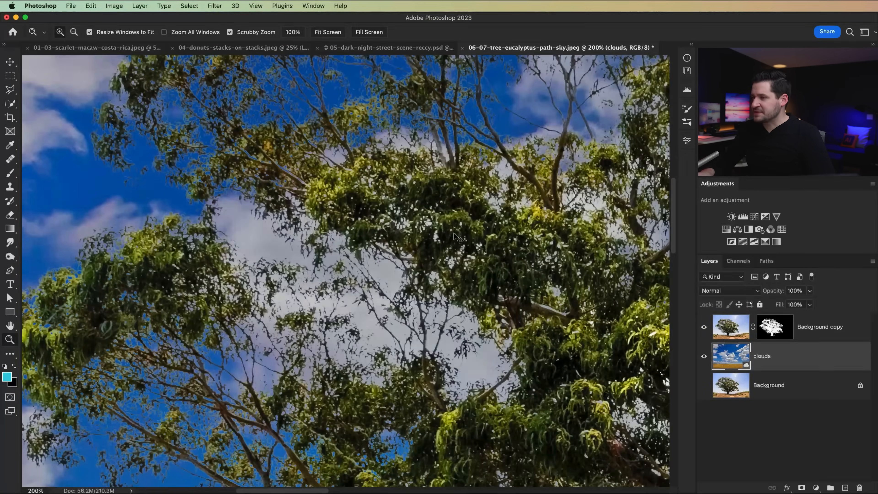
key("super+0")
left_click(371, 329)
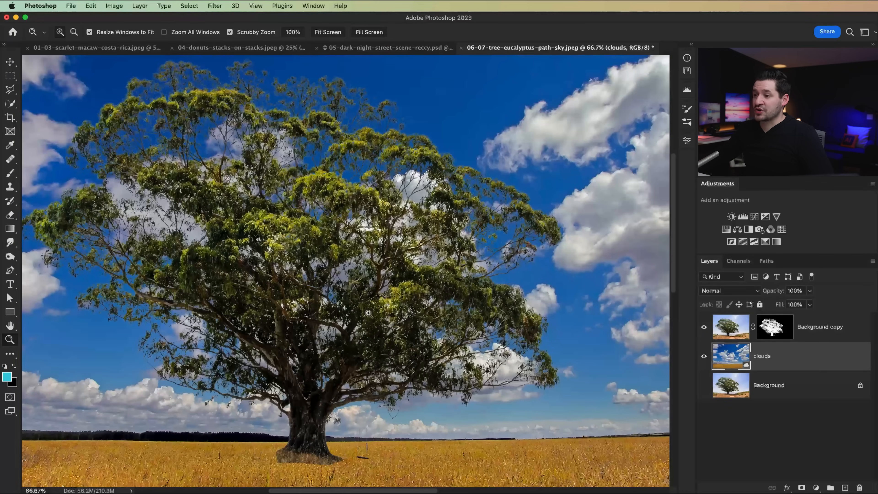
left_click_drag(462, 290, 555, 401)
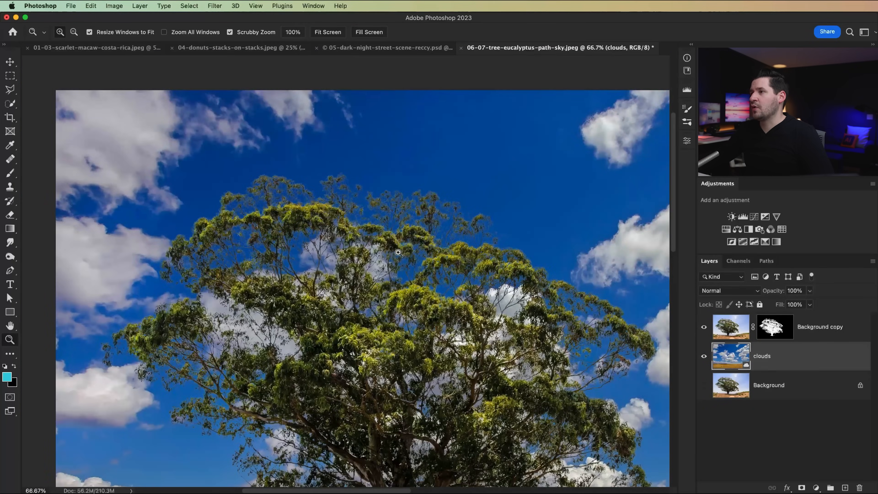
left_click(417, 267)
scroll(435, 305, "up", 2)
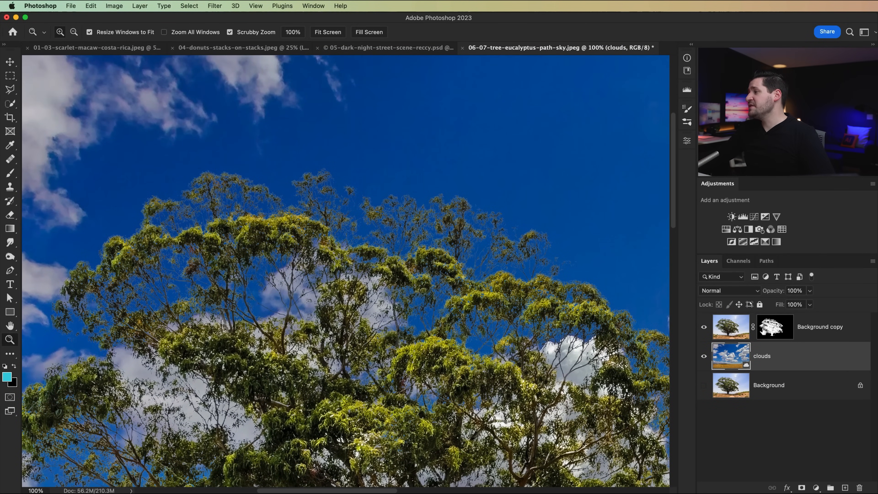
Step: Display the Background copy layer's mask on its own and inspect the upper branches up close
left_click(775, 331)
left_click(781, 334, "alt")
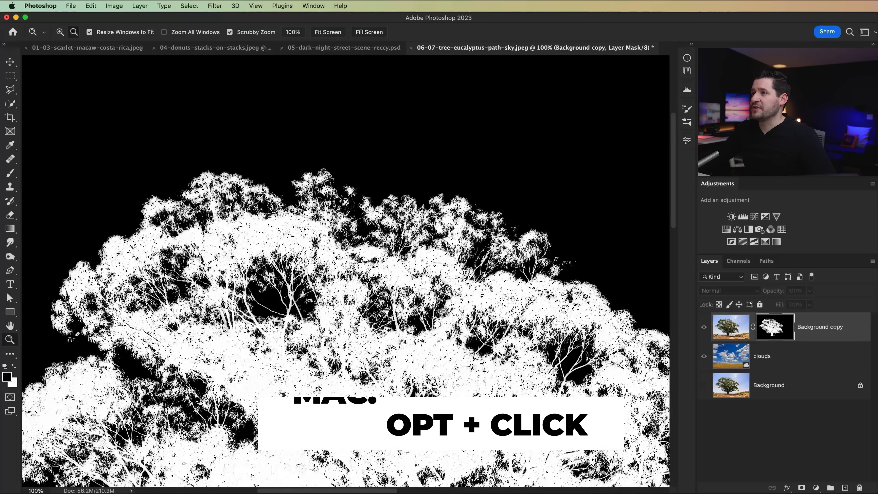
left_click(404, 247)
left_click_drag(405, 247, 422, 269)
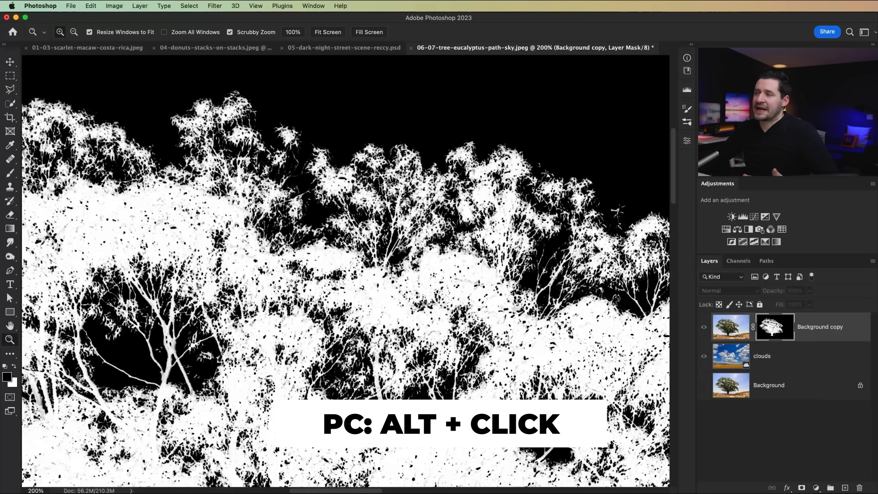
Step: Try a Levels adjustment on the isolated layer mask with input black at 36 and midtones at 0.68
left_click(114, 6)
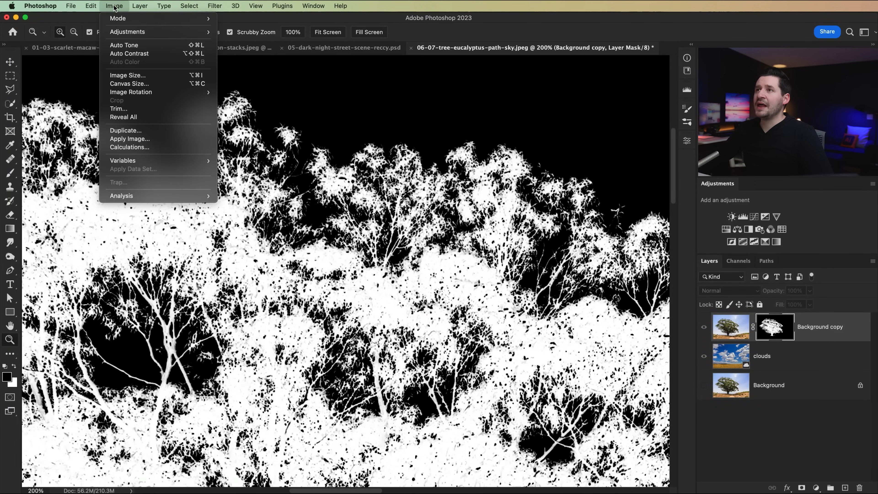
mouse_move(166, 31)
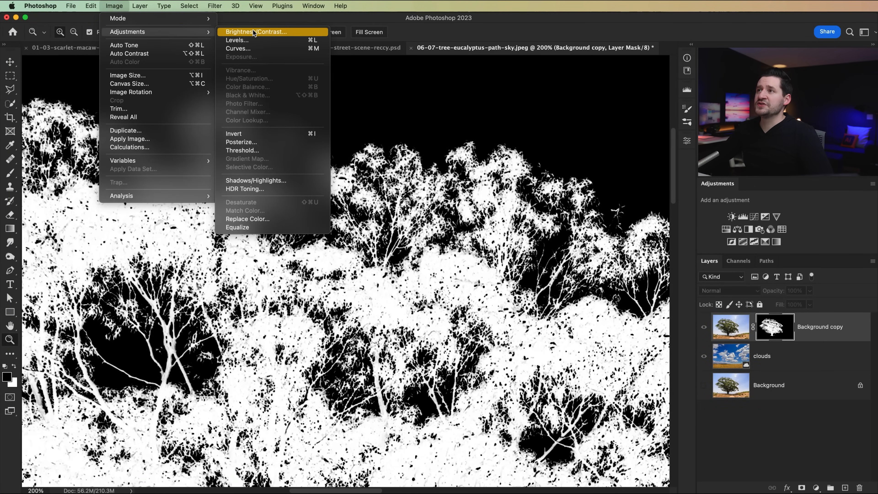
left_click(252, 43)
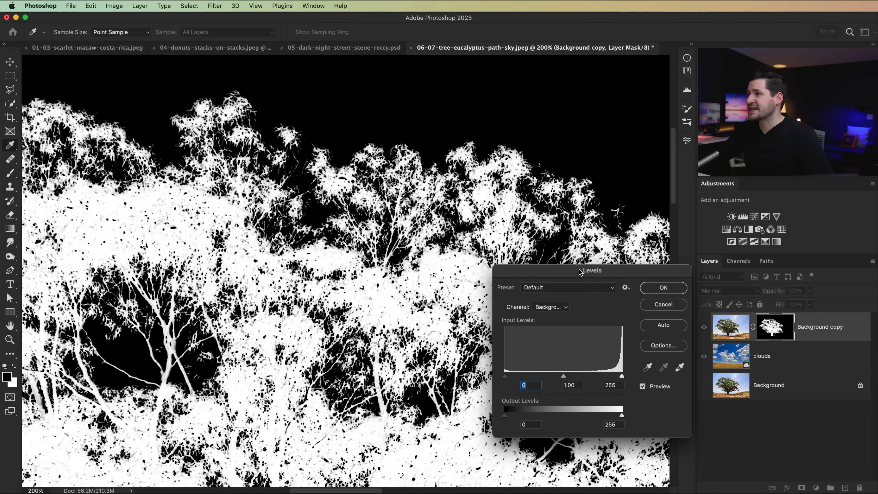
left_click_drag(580, 272, 518, 271)
left_click_drag(443, 375, 453, 375)
left_click_drag(511, 376, 522, 374)
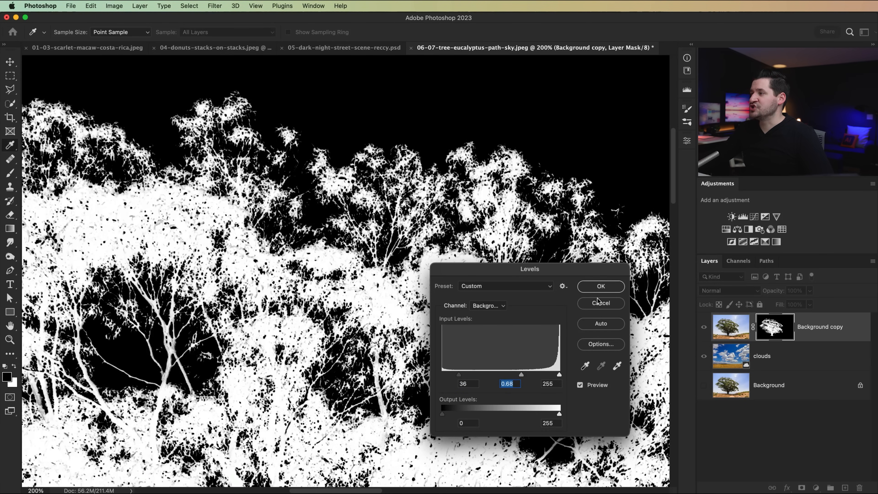
left_click(602, 287)
key("z")
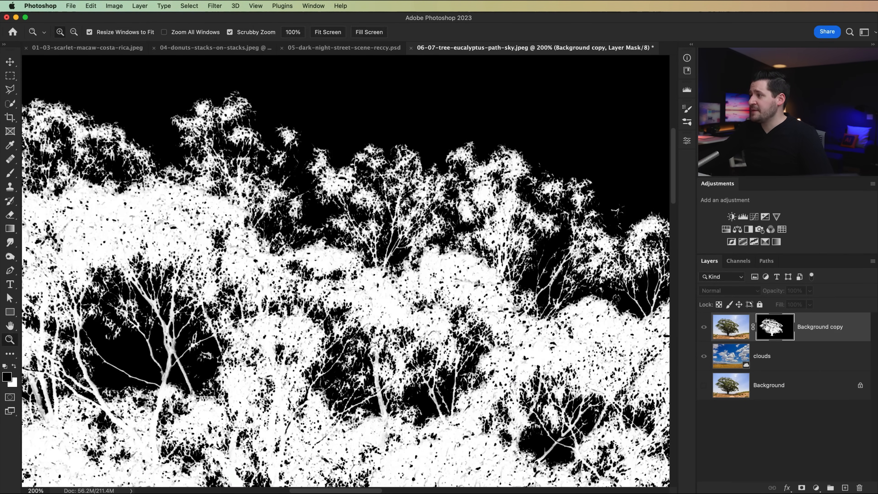
Step: Leave the mask-only view and apply Levels to the Background copy mask with input black at 50 and midtones at 0.45
left_click(772, 328, "alt")
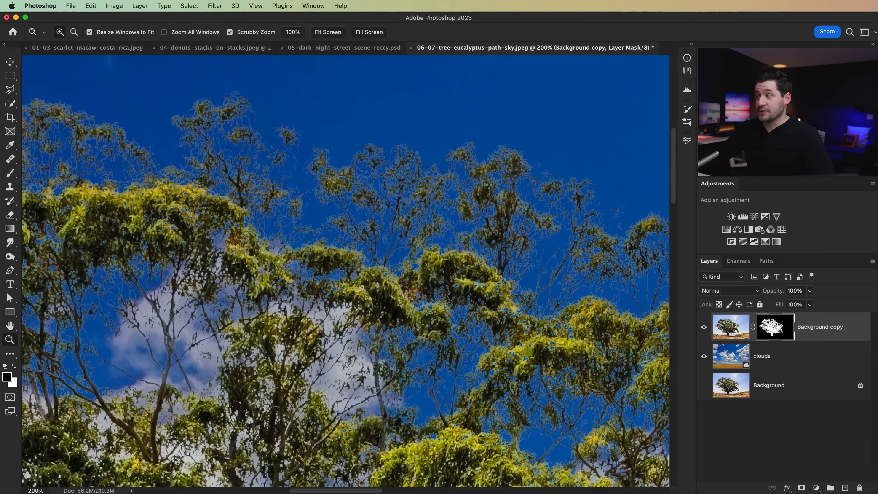
left_click(110, 6)
mouse_move(138, 32)
left_click(237, 40)
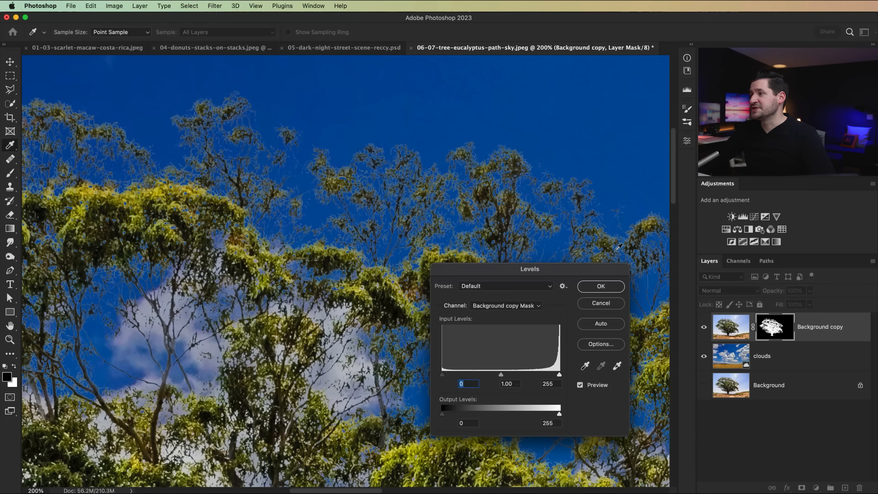
left_click_drag(500, 375, 528, 377)
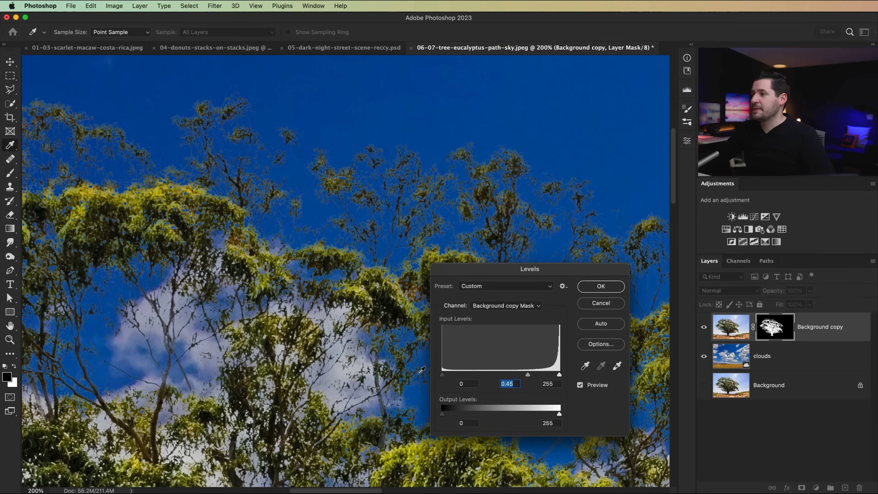
left_click_drag(444, 375, 465, 374)
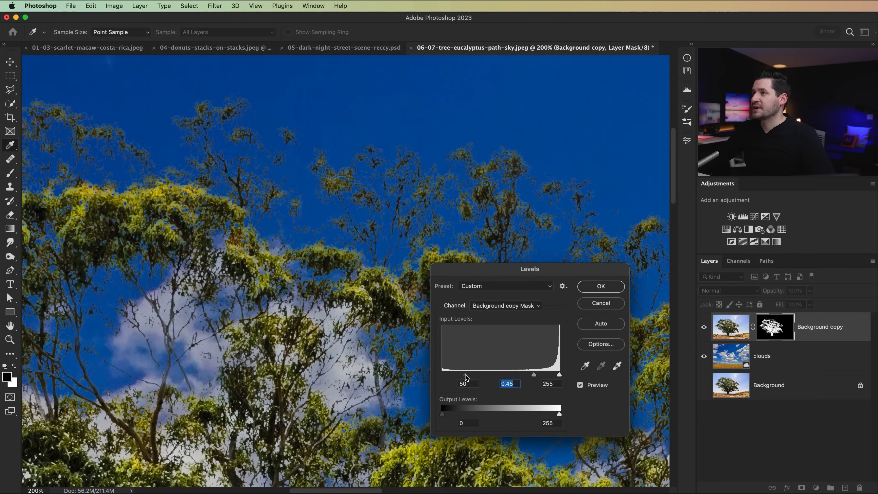
left_click(591, 284)
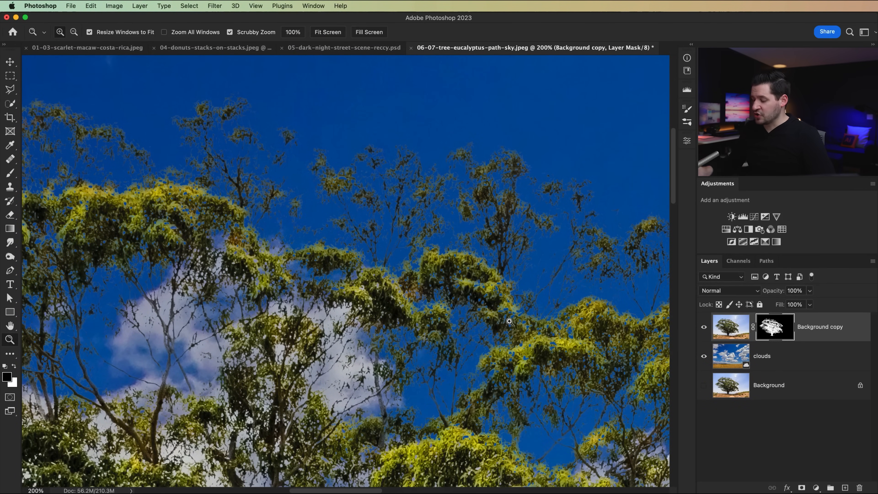
key("super+minus")
key("super+minus")
key("super+minus")
key("super+minus")
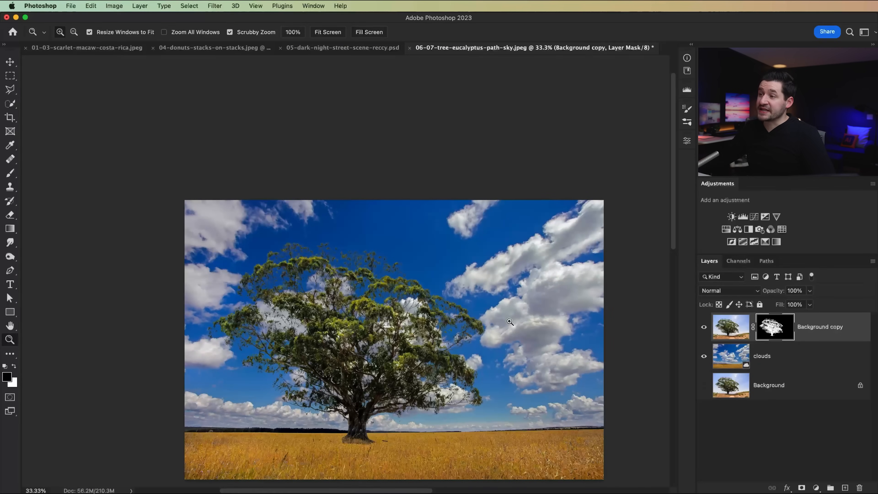
left_click_drag(419, 370, 404, 354)
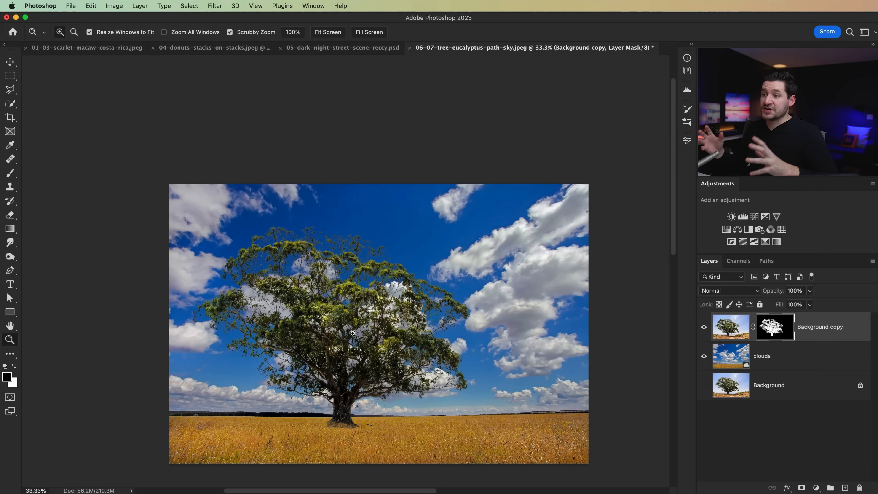
scroll(339, 317, "down", 3)
scroll(339, 316, "right", 2)
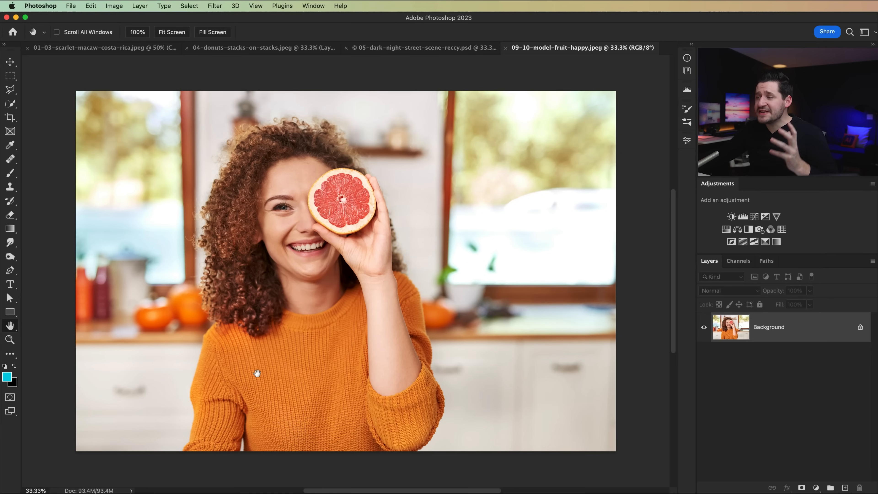
Step: Examine the woman's curly hair, hand and sweater edges up close in the 09-10-model-fruit-happy.jpeg photo
key("z")
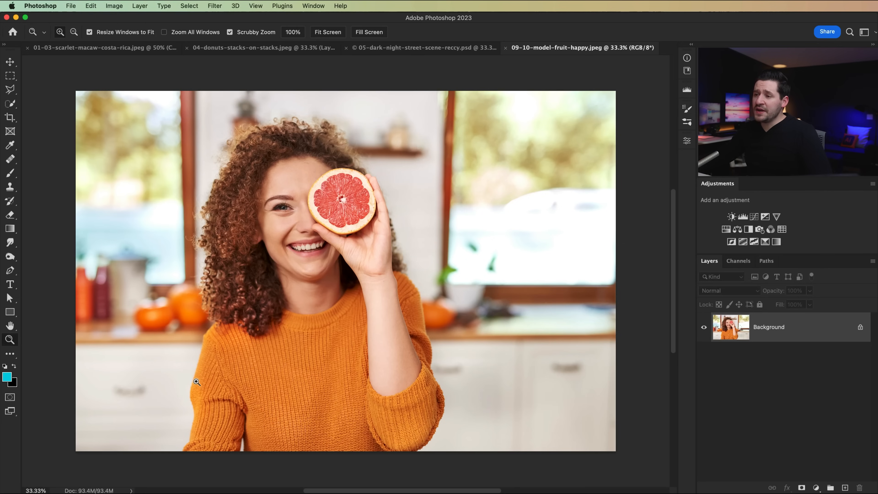
left_click(196, 381)
left_click_drag(226, 321, 252, 219)
left_click_drag(454, 263, 190, 302)
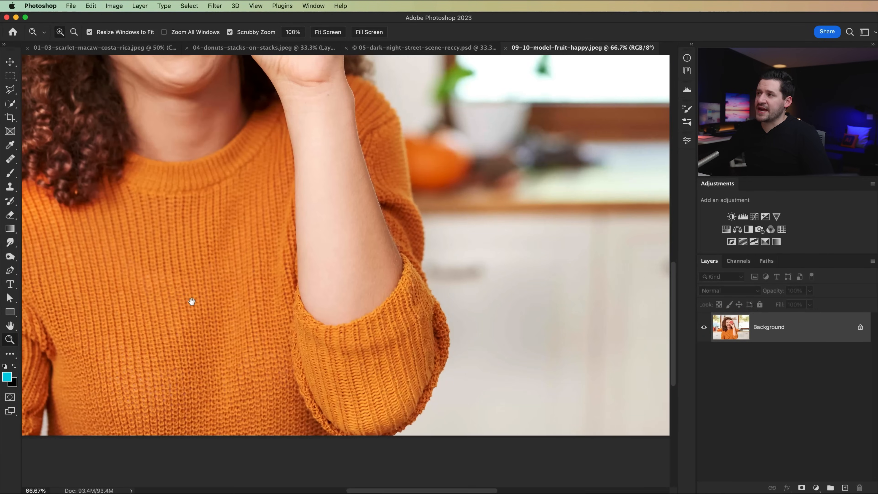
left_click_drag(373, 194, 433, 442)
left_click_drag(243, 304, 424, 305)
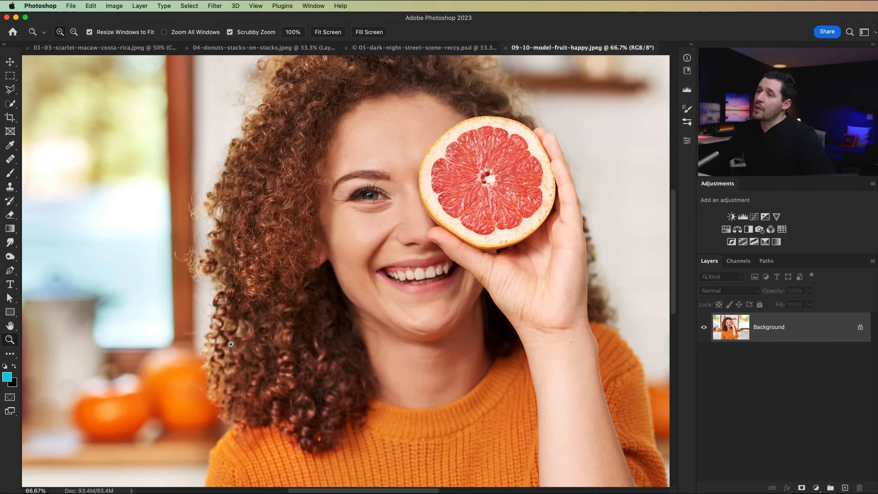
left_click_drag(241, 251, 216, 321)
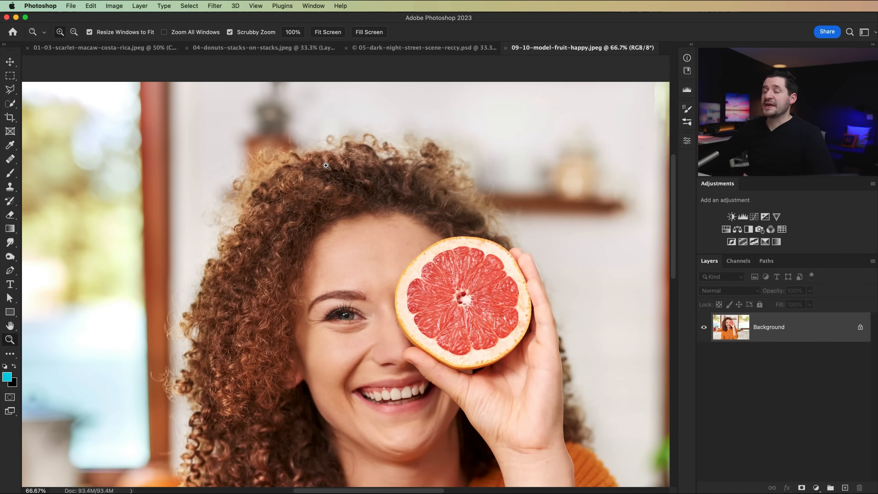
scroll(383, 155, "down", 3)
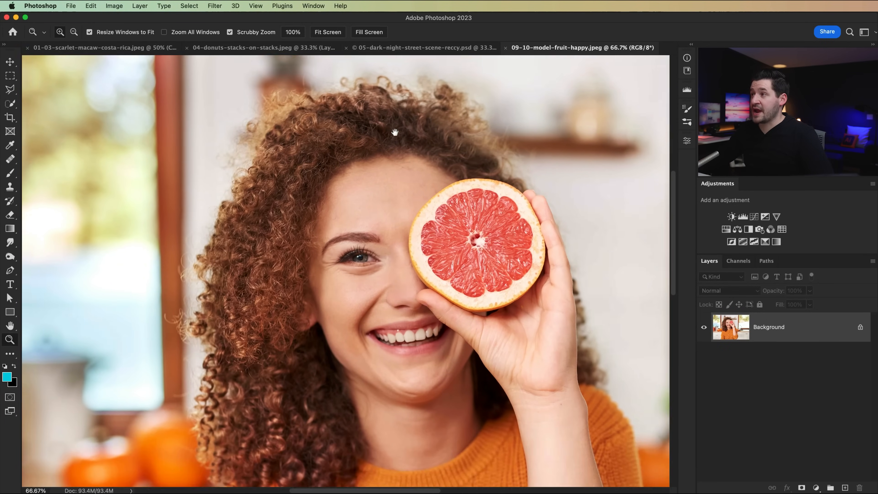
key("super+minus")
key("super+minus")
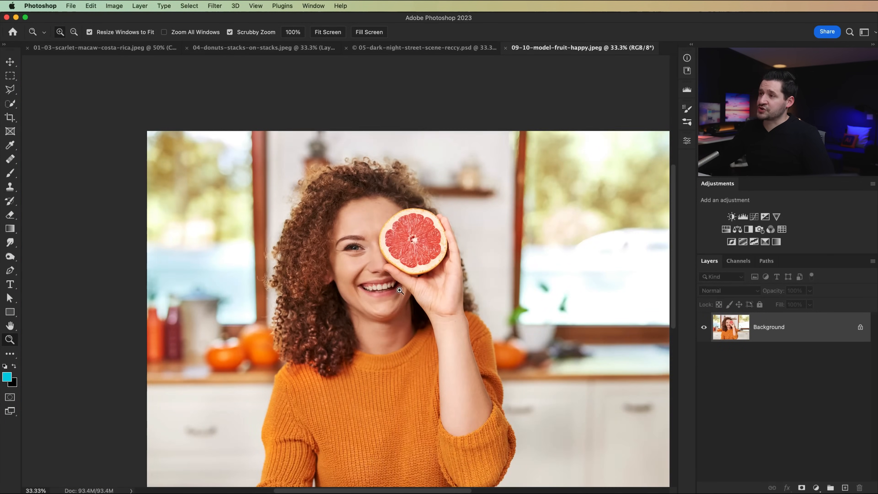
left_click_drag(401, 300, 330, 261)
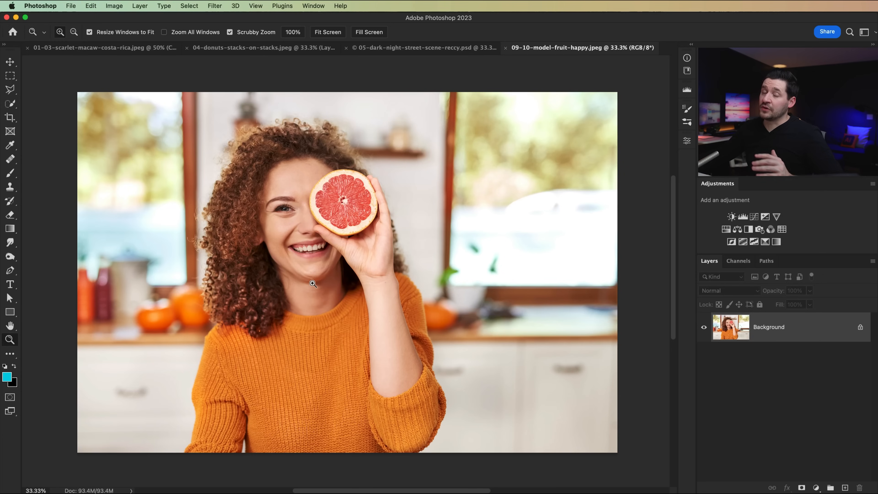
left_click_drag(318, 290, 312, 295)
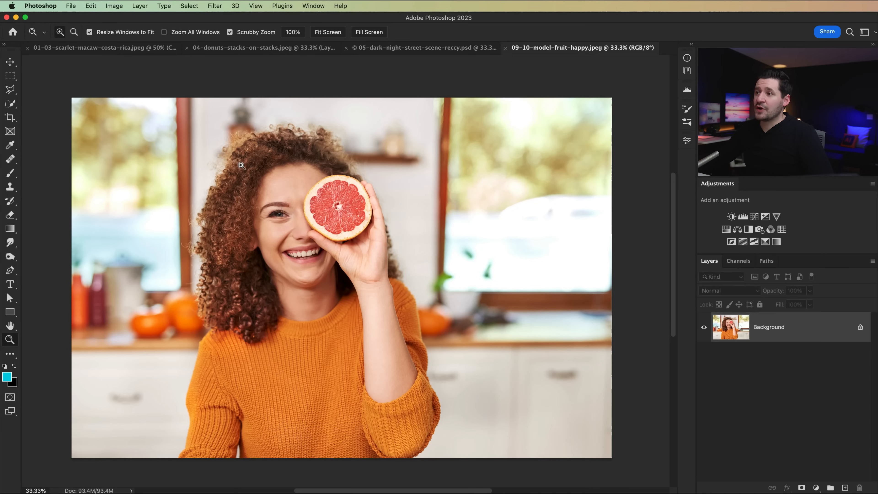
Step: Select the woman automatically with Select Subject and open the selection in Select and Mask
key("v")
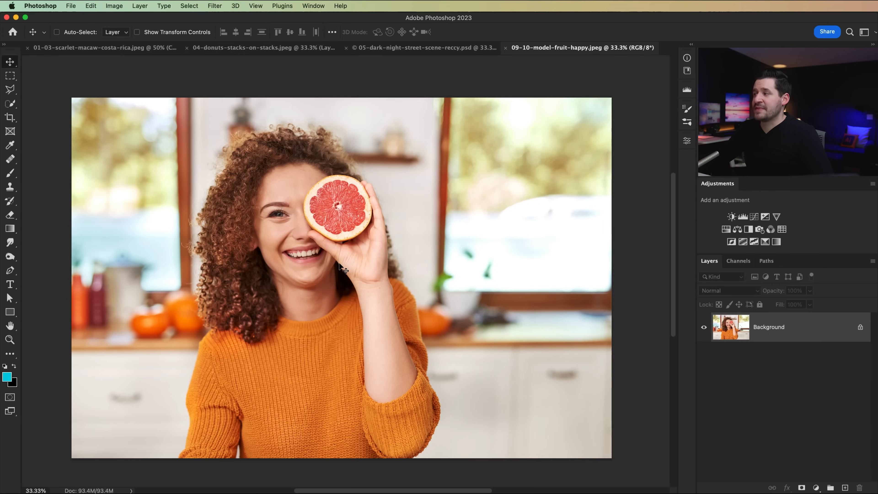
left_click(189, 6)
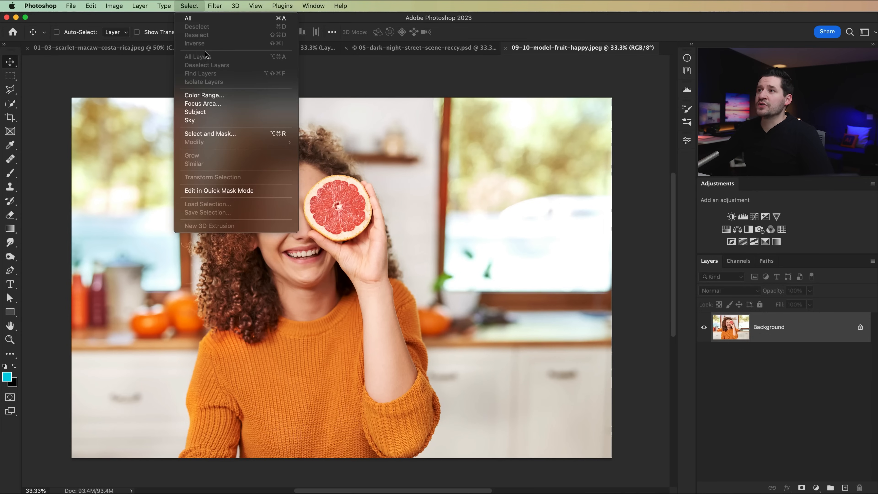
left_click(219, 115)
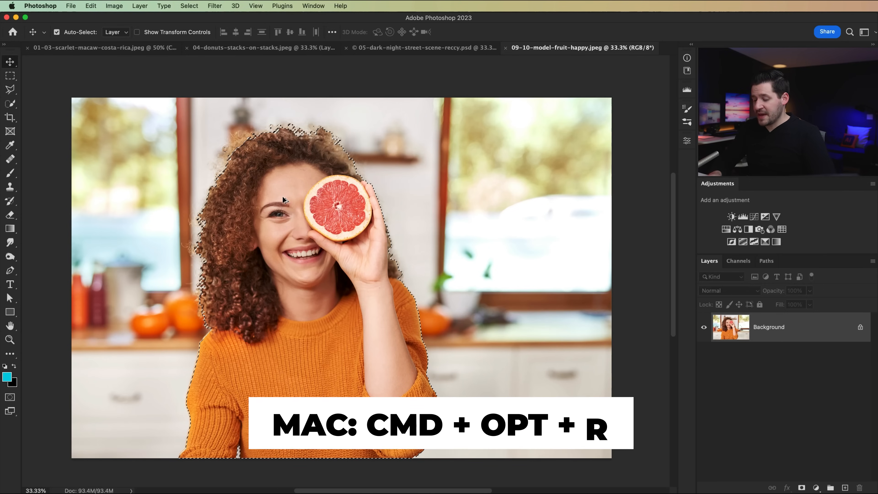
key("super+alt+r")
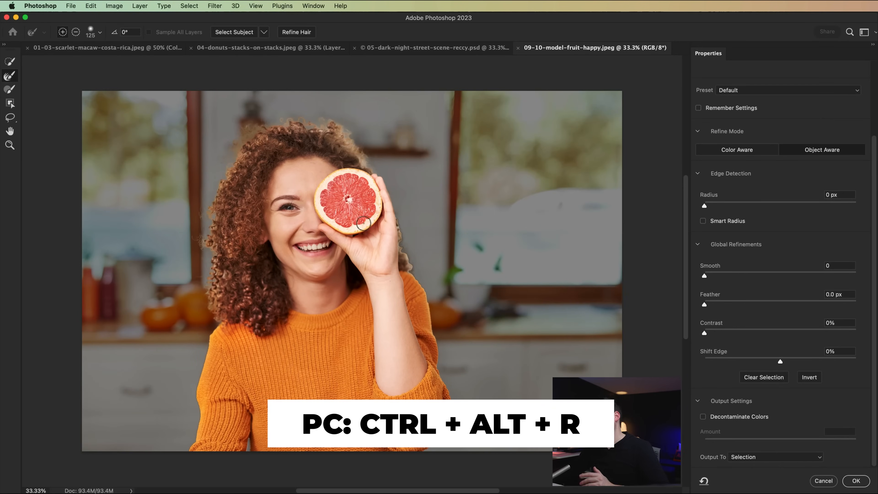
Step: Set the edge detection radius to 4 px with Smart Radius enabled, checking the sweater's sleeve edge up close
key("z")
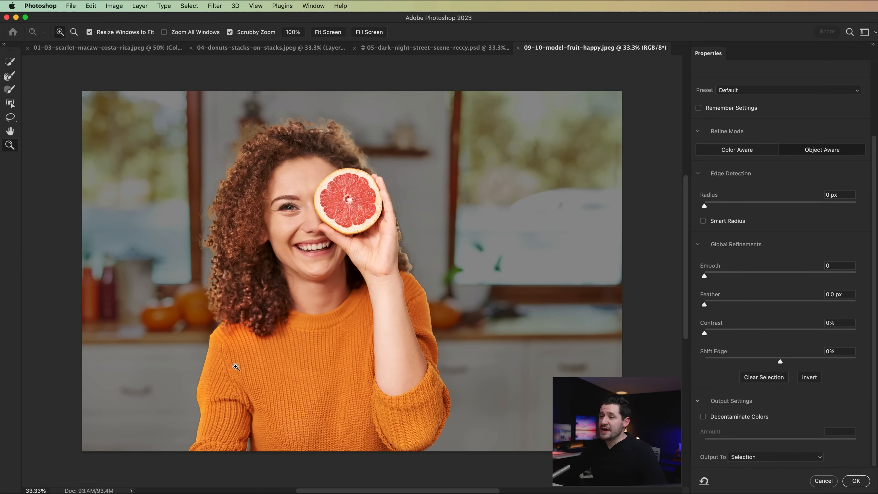
left_click(228, 361)
left_click(228, 360)
left_click_drag(308, 338, 329, 300)
left_click(279, 284)
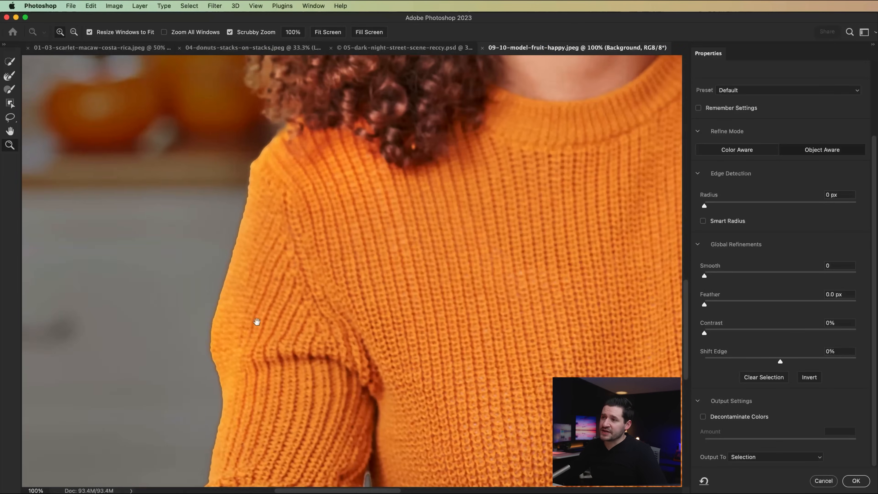
left_click_drag(245, 333, 329, 243)
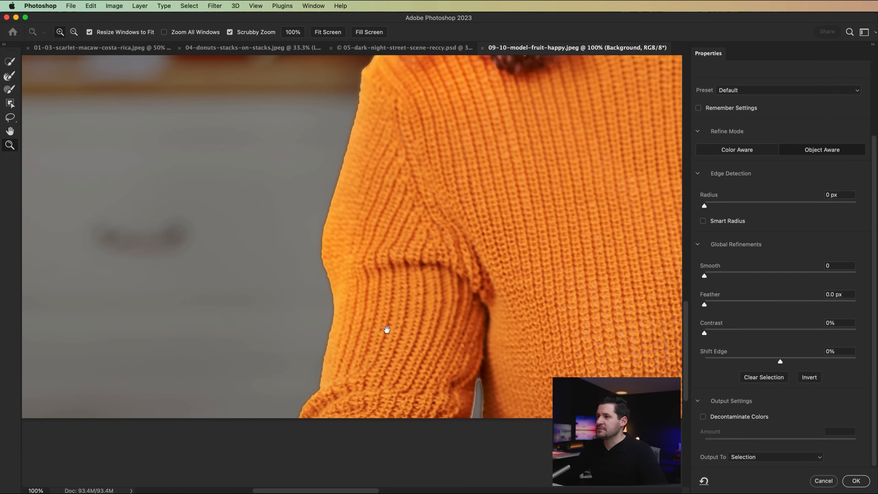
left_click_drag(389, 327, 360, 382)
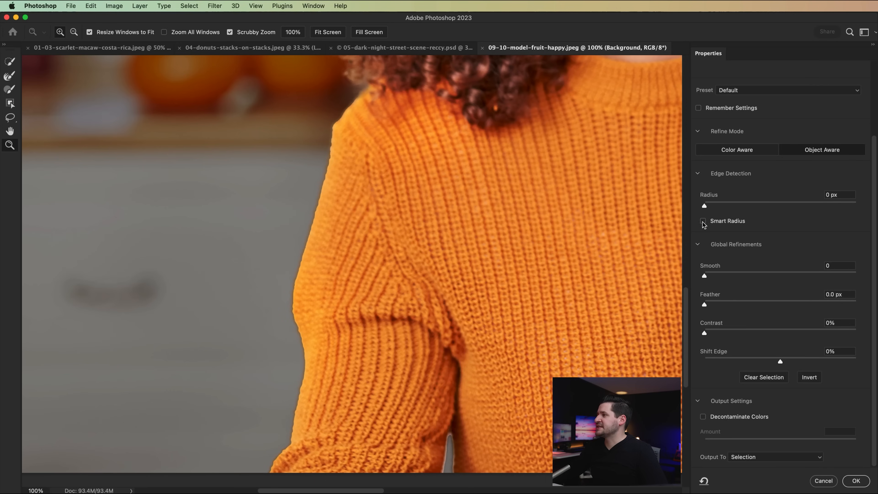
left_click_drag(711, 204, 737, 206)
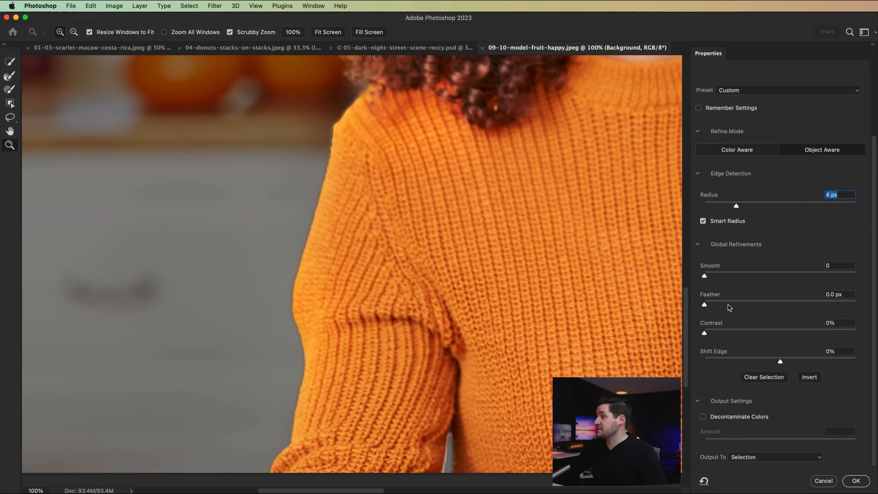
Step: Set the global refinements to Smooth 13, Feather 3.2 px and Contrast 22%
left_click_drag(723, 276, 722, 277)
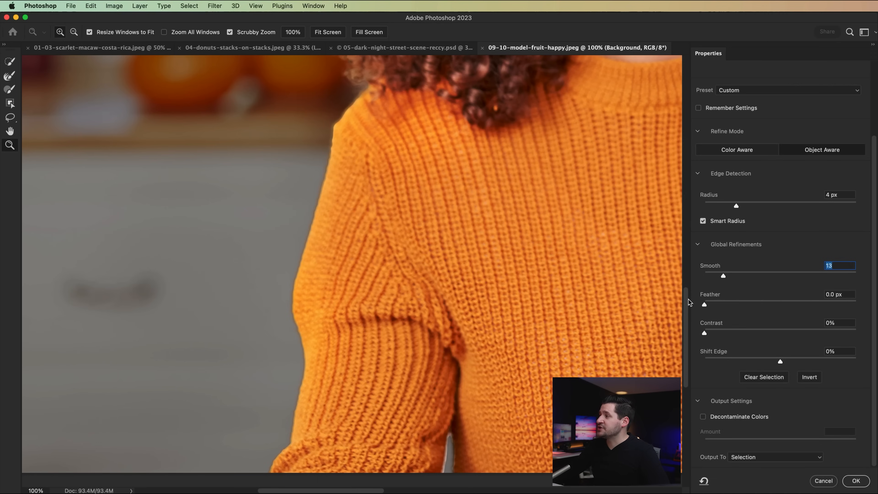
left_click_drag(713, 306, 730, 308)
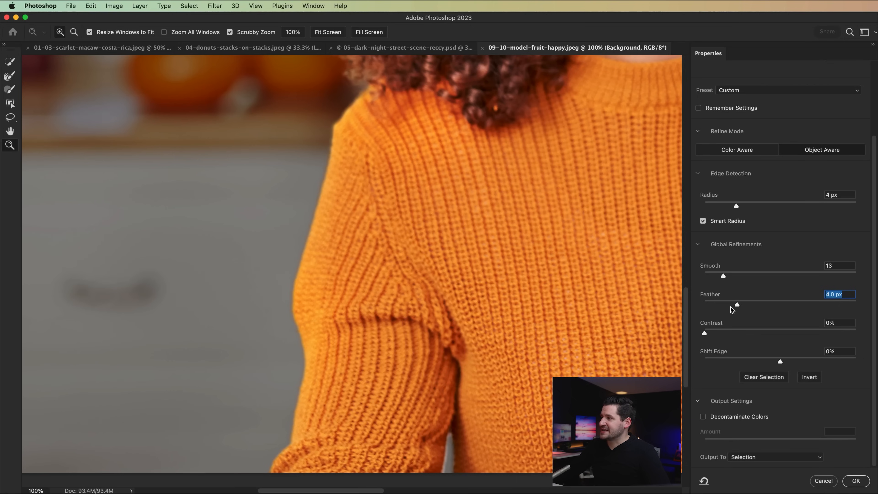
left_click_drag(707, 332, 736, 331)
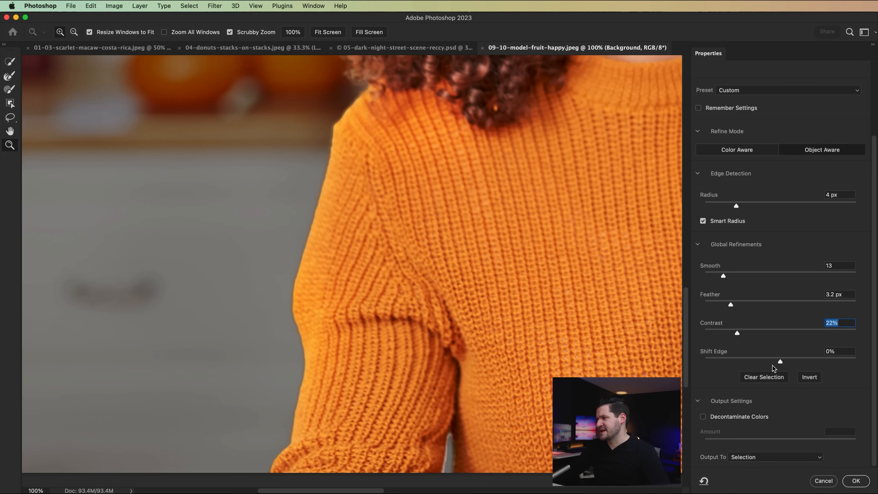
Step: Check the refined edge around the cuff, hand and hair, and set the output to Layer Mask
left_click_drag(514, 301, 66, 280)
left_click_drag(610, 303, 394, 308)
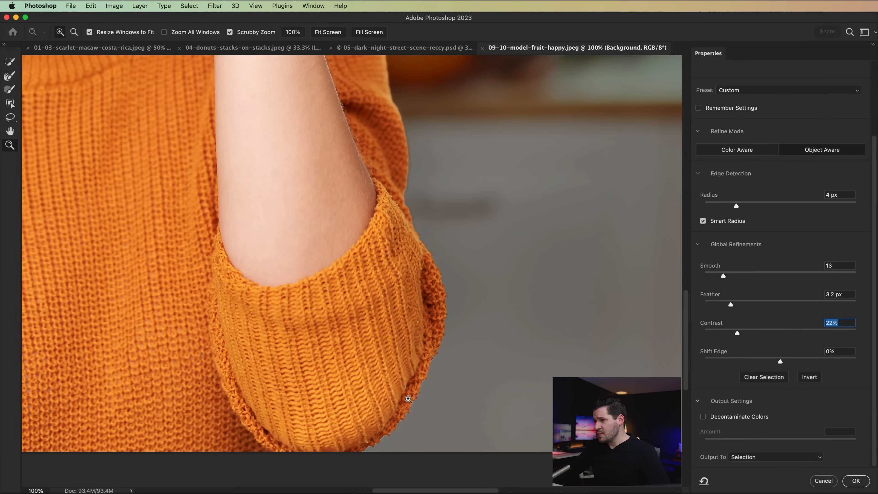
scroll(434, 268, "up", 15)
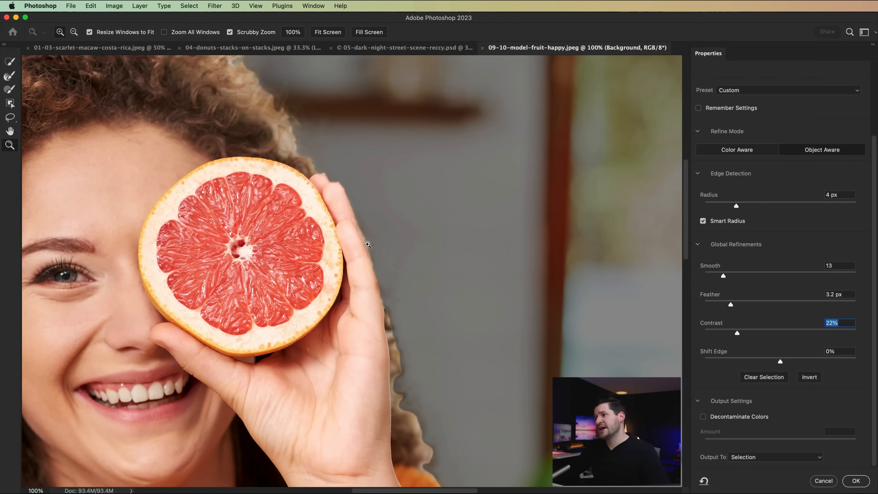
left_click_drag(358, 340, 533, 235)
key("super+minus")
key("super+minus")
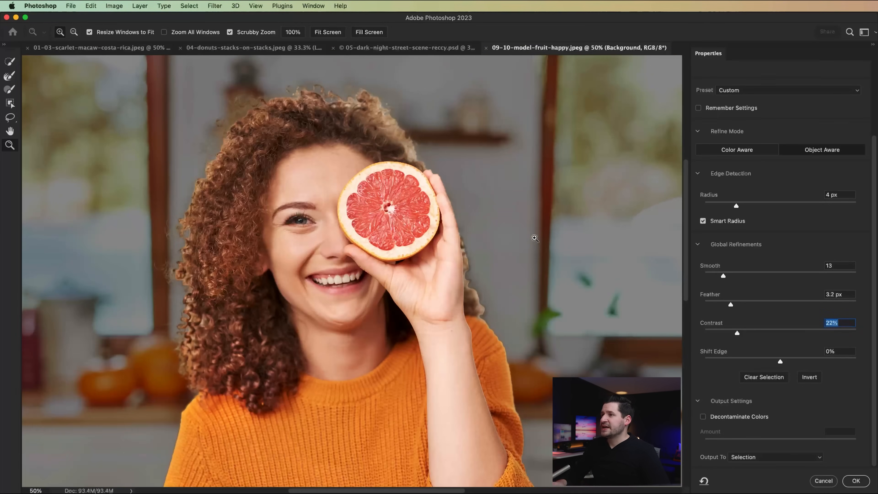
left_click_drag(272, 302, 328, 245)
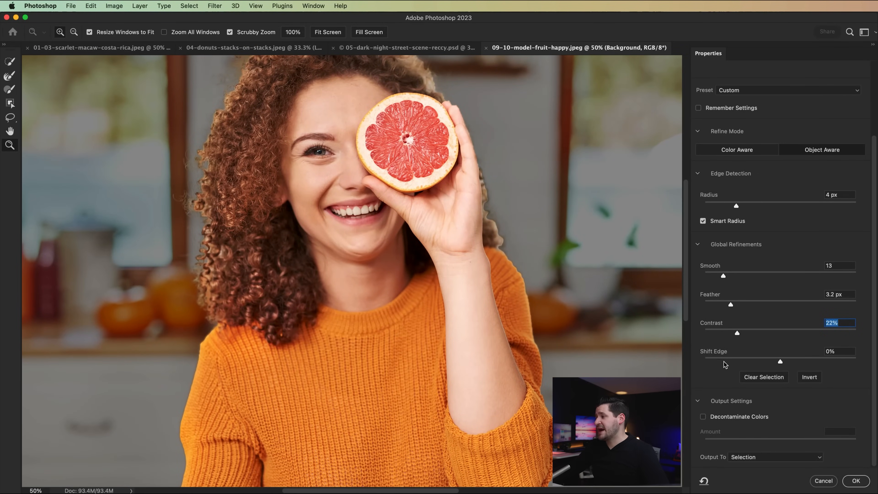
left_click(764, 456)
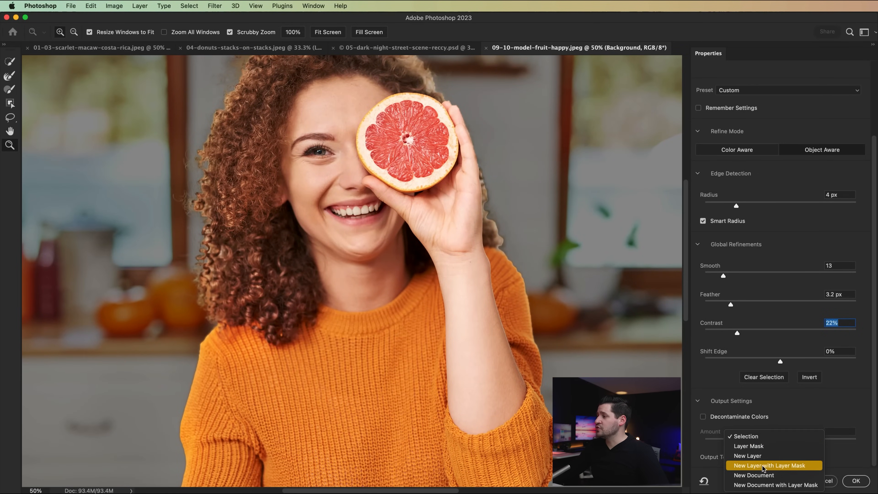
left_click(755, 446)
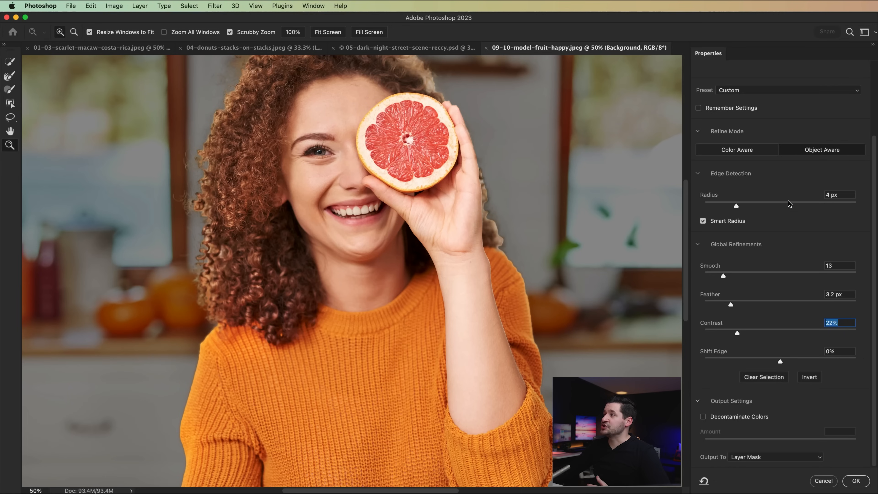
Step: Turn on Show Edge and examine the edge detection area around the woman's hair and sweater
scroll(794, 242, "up", 5)
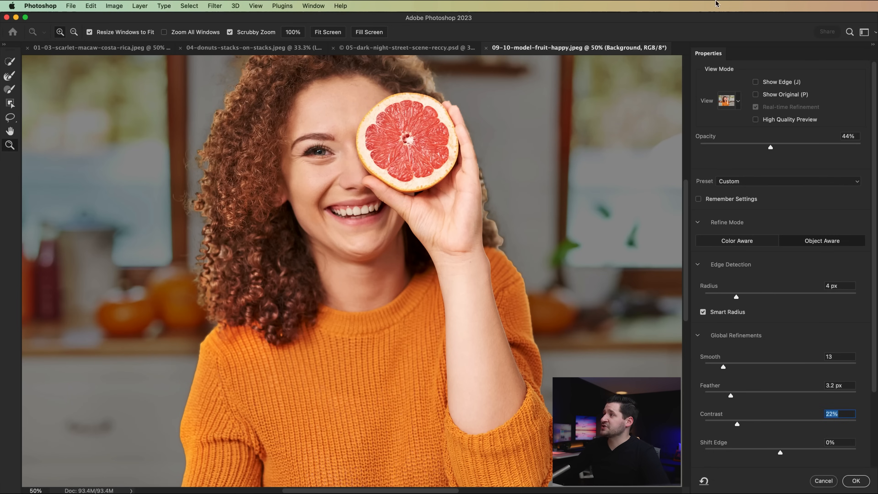
left_click(755, 82)
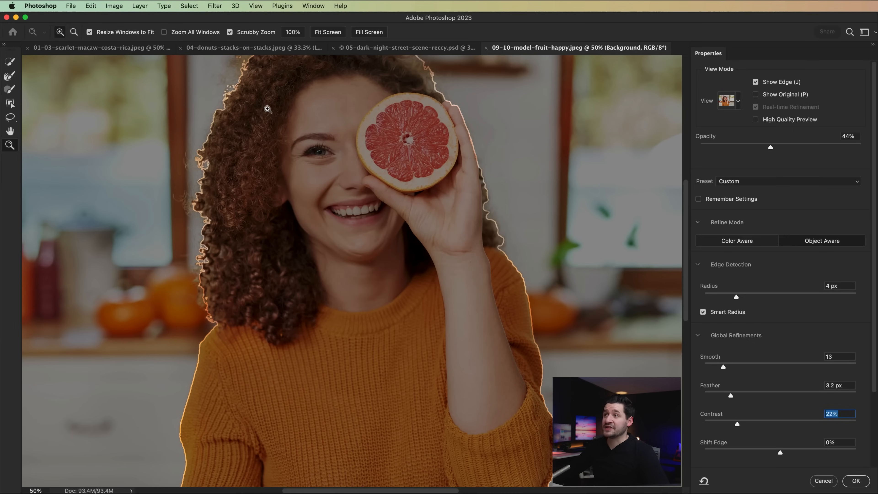
left_click_drag(284, 114, 290, 365)
left_click_drag(351, 376, 361, 205)
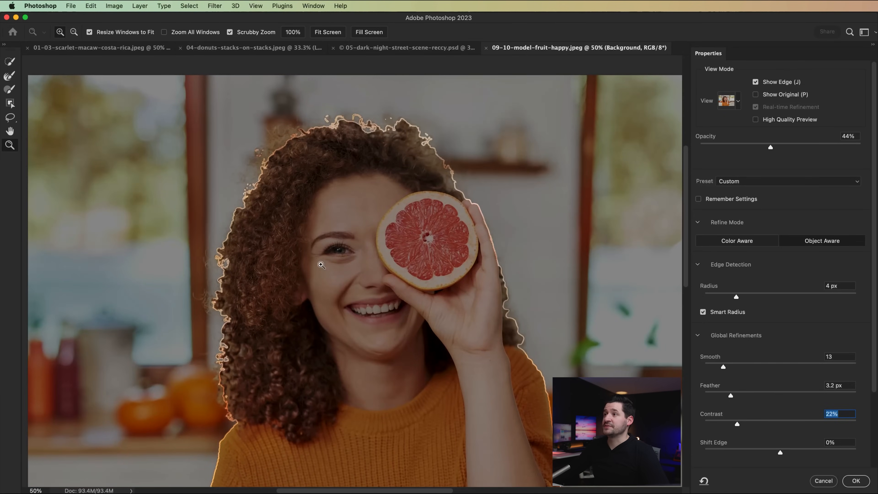
scroll(328, 248, "down", 5)
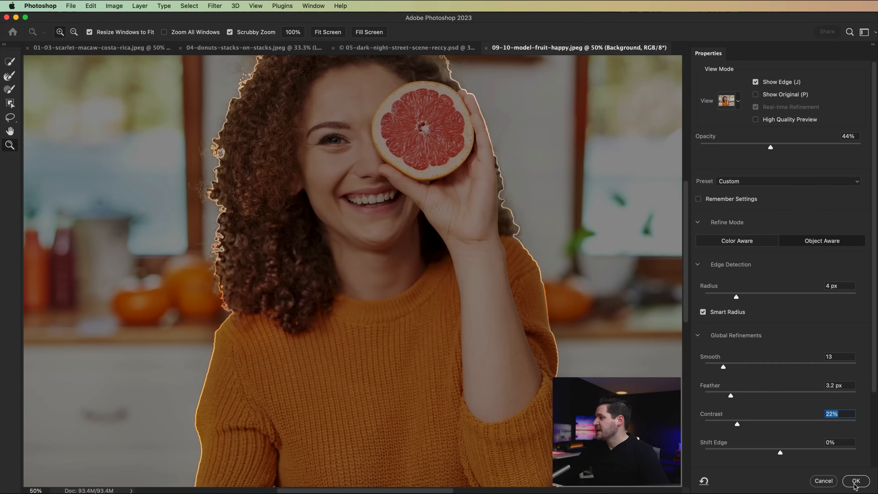
Step: Apply the refined selection as a layer mask and inspect the cut-out along the sleeves and hair
left_click(855, 481)
left_click_drag(533, 372, 552, 290)
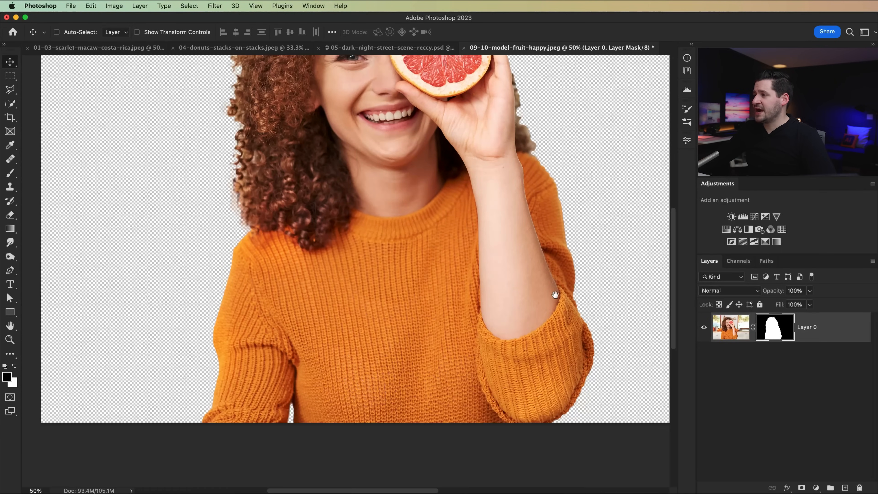
left_click_drag(280, 319, 276, 392)
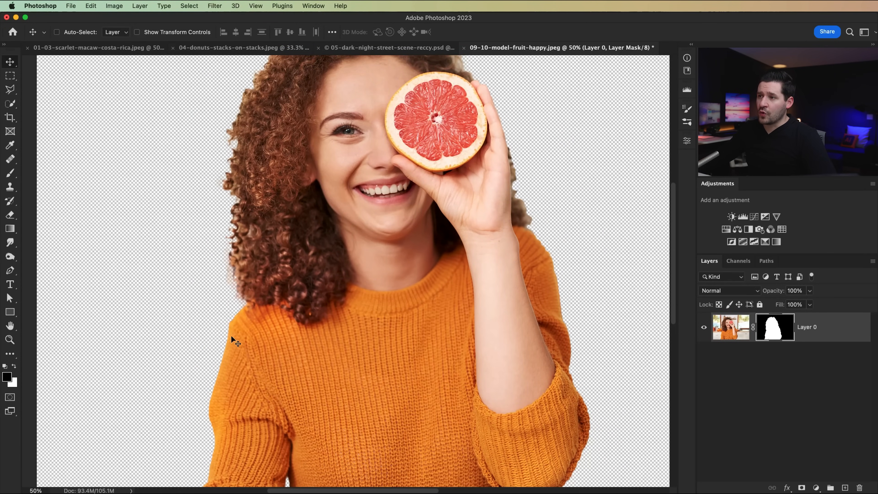
left_click_drag(546, 345, 531, 335)
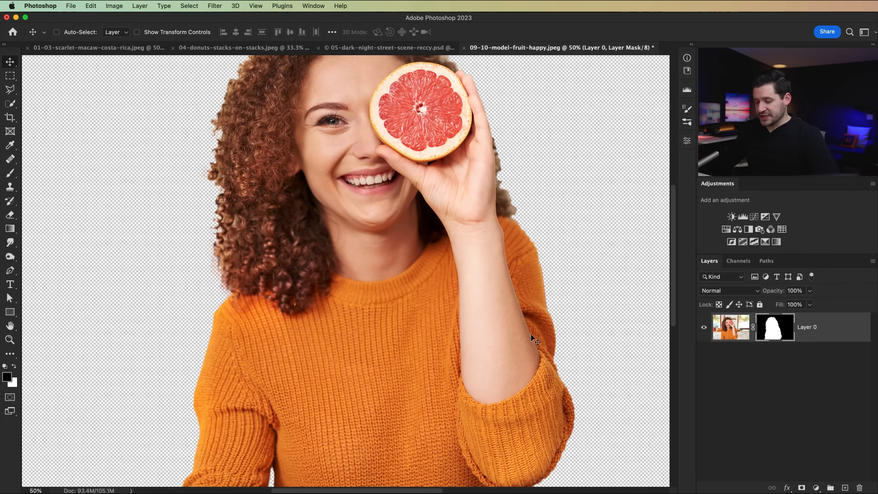
Step: Add a Solid Color fill layer in #dfd0b3 and move it beneath the masked woman layer
key("super+minus")
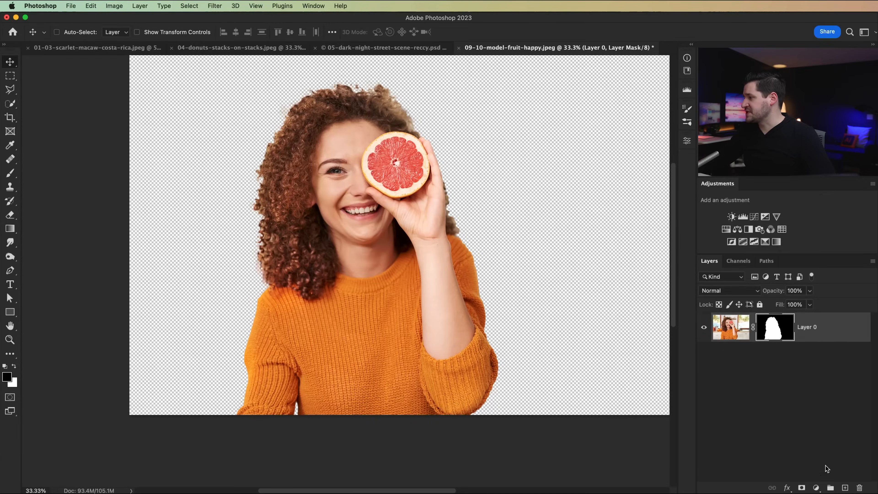
left_click(817, 487)
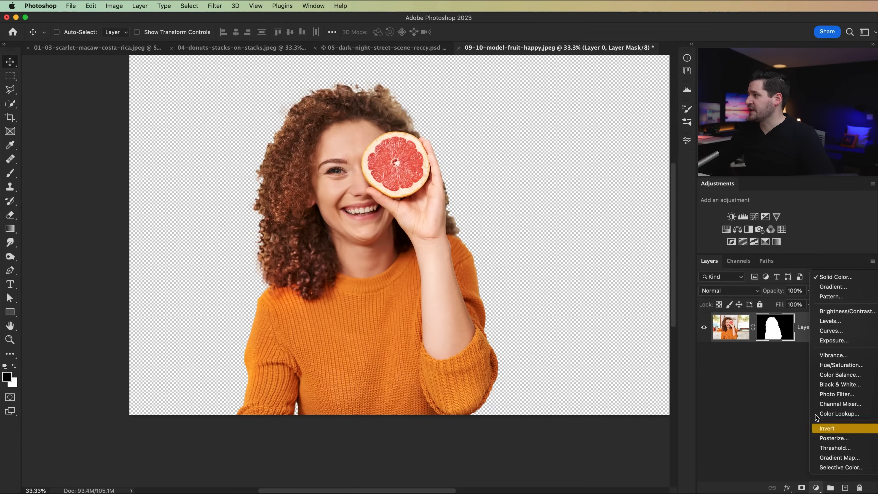
left_click(829, 276)
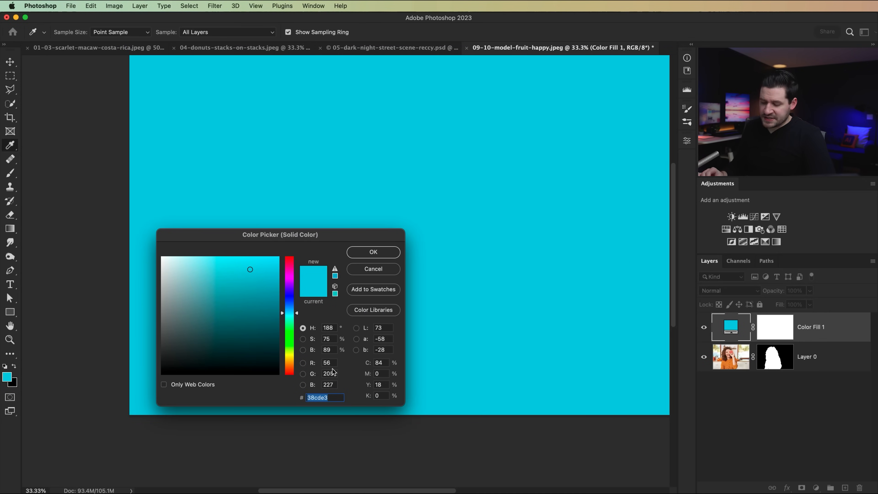
type("dfd0")
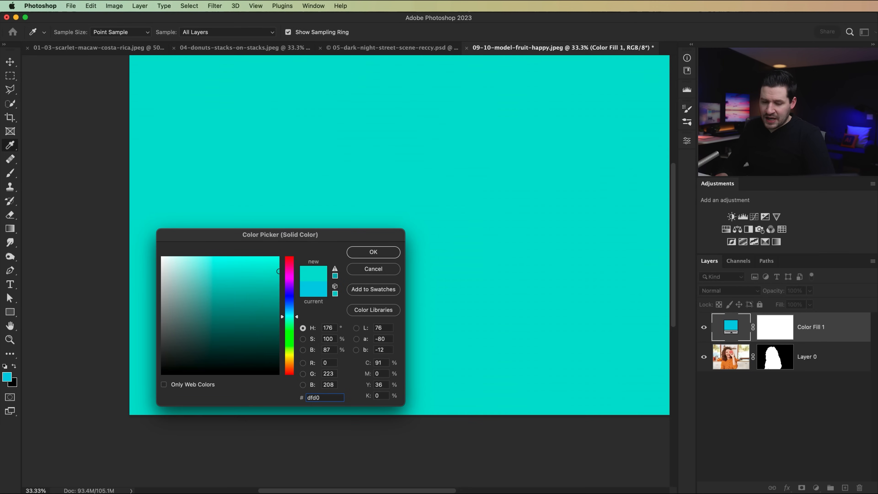
type("b3")
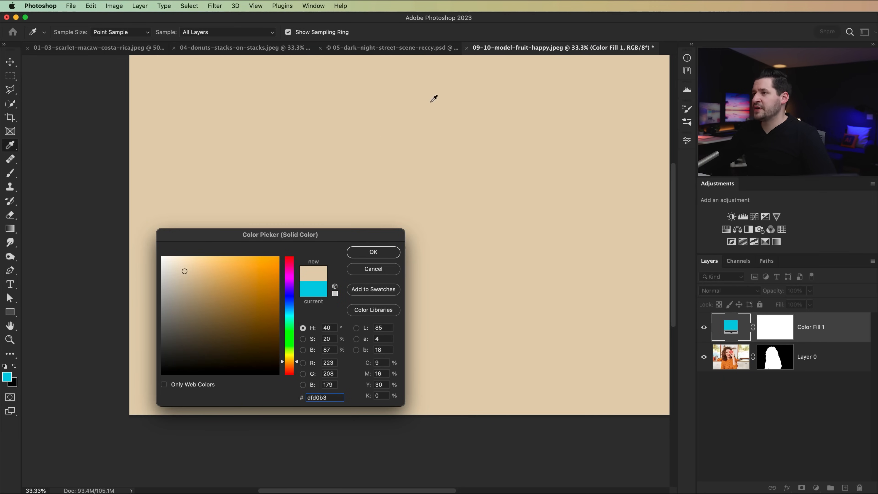
left_click(372, 252)
key("v")
key("super+bracketleft")
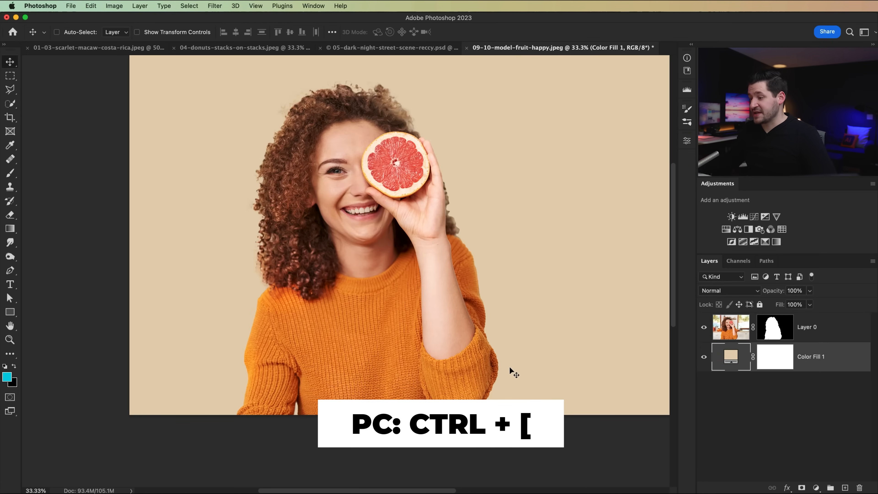
key("super+0")
key("super+minus")
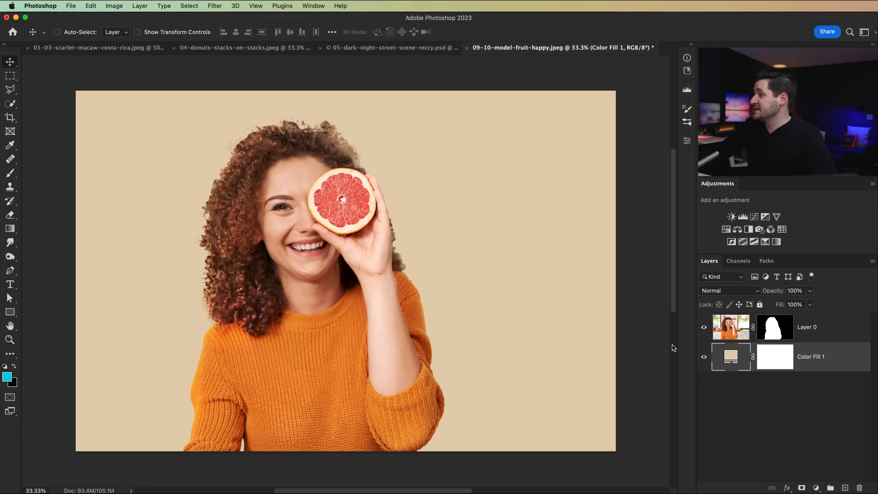
Step: Examine the cut-out edges of the hair, hand and sweater against the beige background
left_click(739, 334)
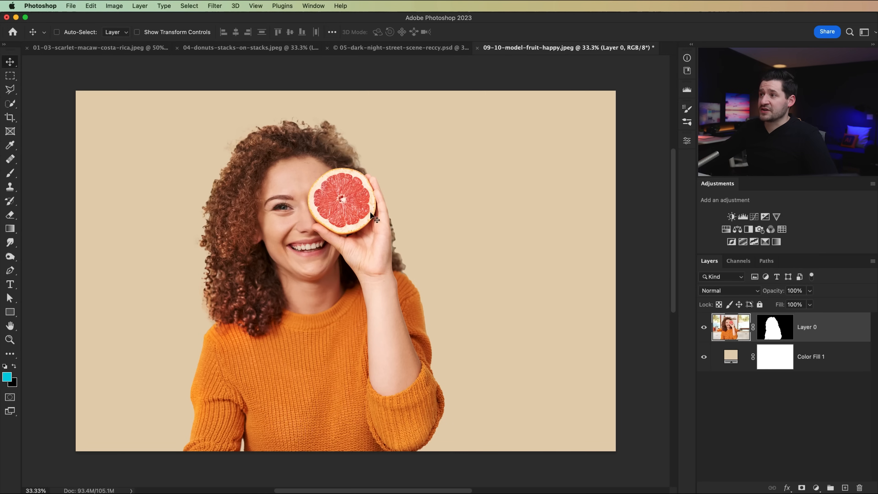
key("z")
left_click(398, 251)
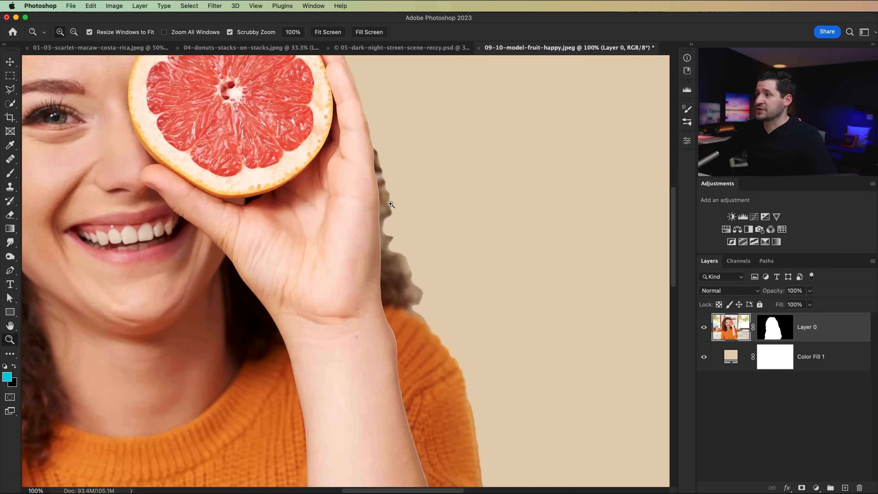
left_click(334, 307, "alt")
left_click(334, 307, "alt")
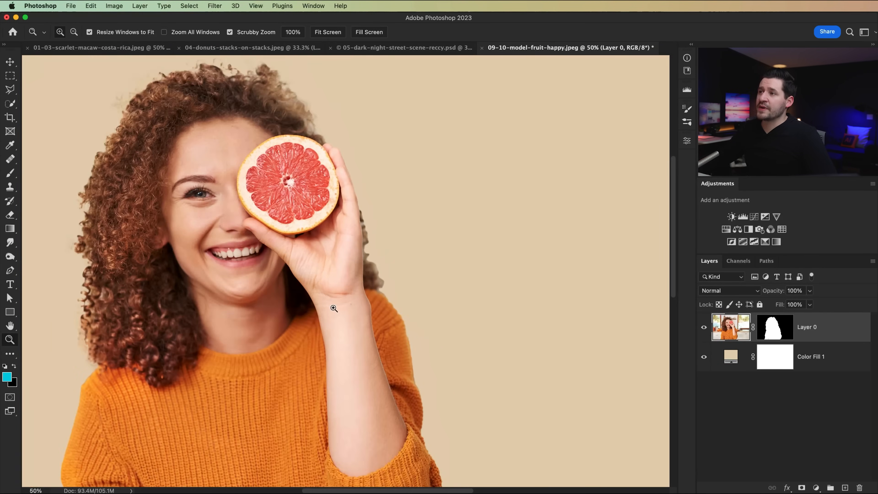
scroll(315, 292, "down", 5)
scroll(315, 293, "left", 5)
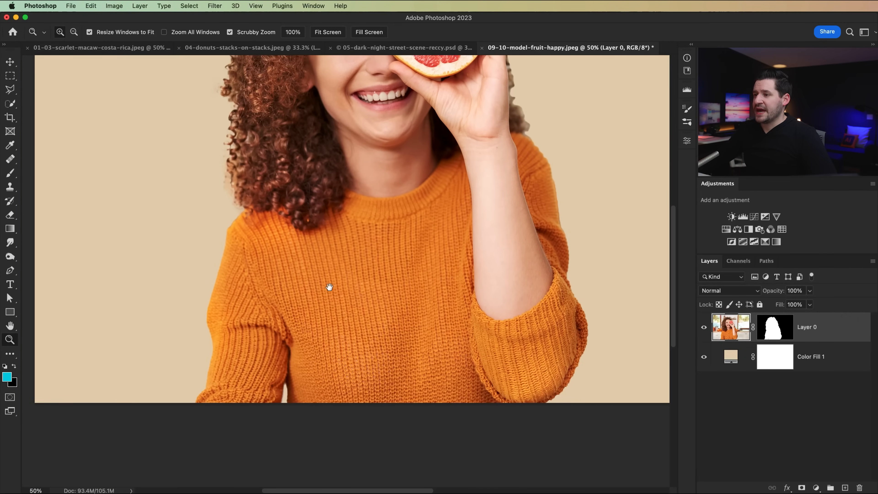
Step: Reopen the woman's layer mask in Select and Mask for further edge refinement
left_click(770, 330)
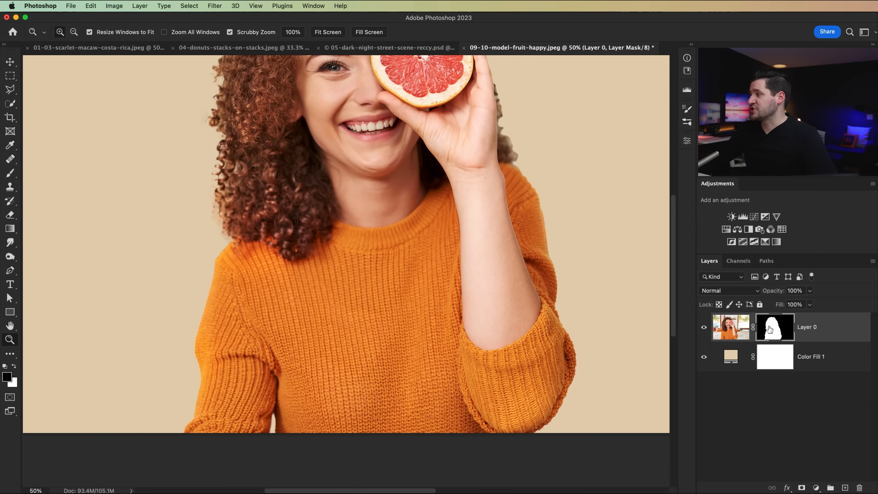
left_click(686, 143)
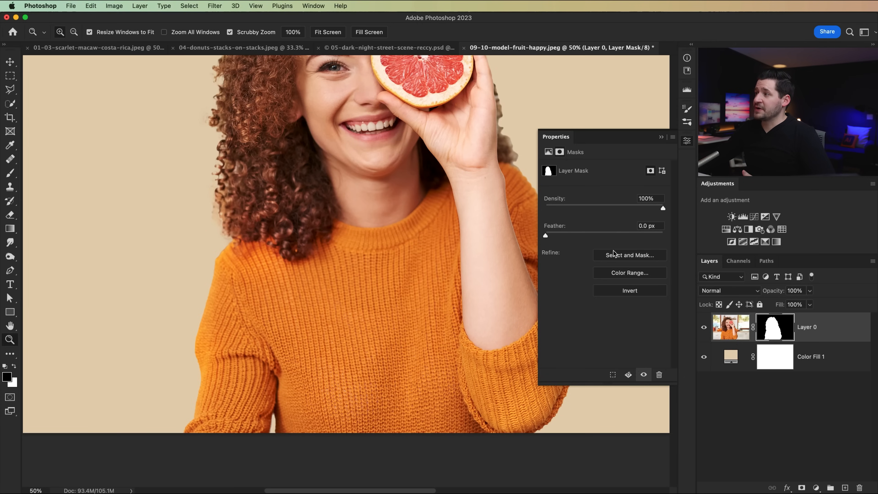
left_click(635, 255)
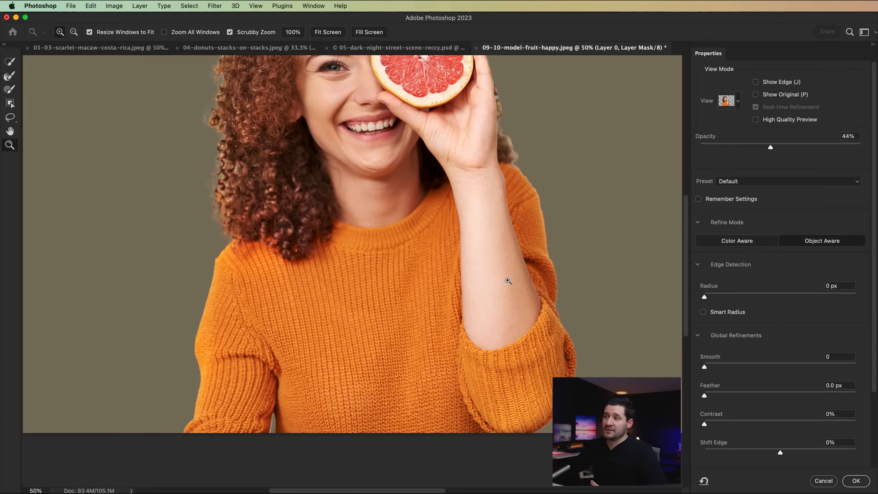
left_click_drag(215, 204, 284, 281)
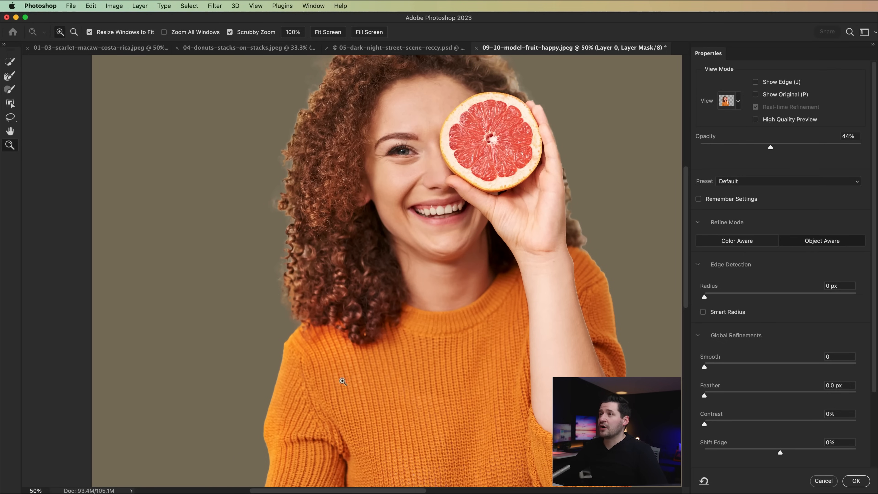
left_click_drag(231, 338, 207, 361)
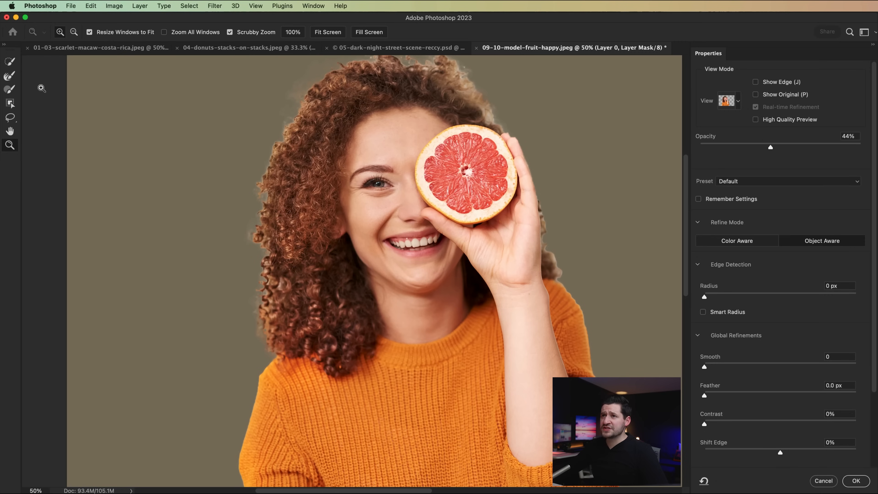
Step: Choose the Refine Edge Brush and enlarge its size to 500 over the curls
left_click(10, 77)
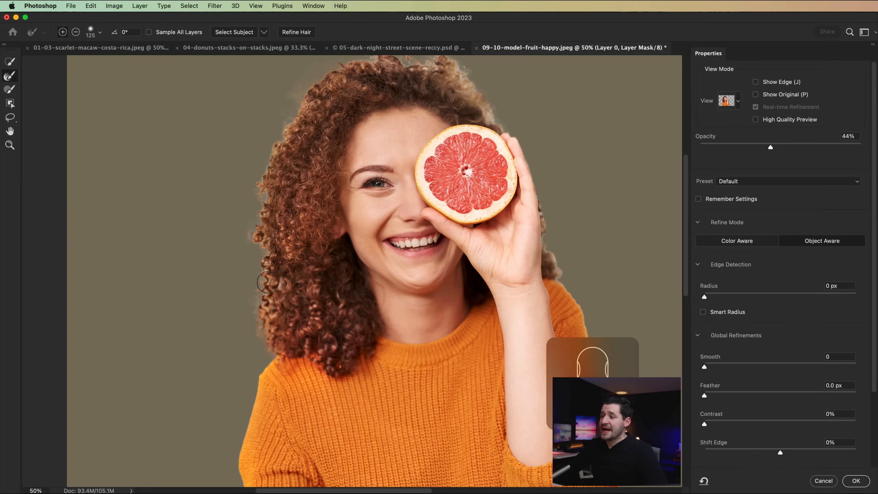
left_click_drag(259, 310, 272, 347)
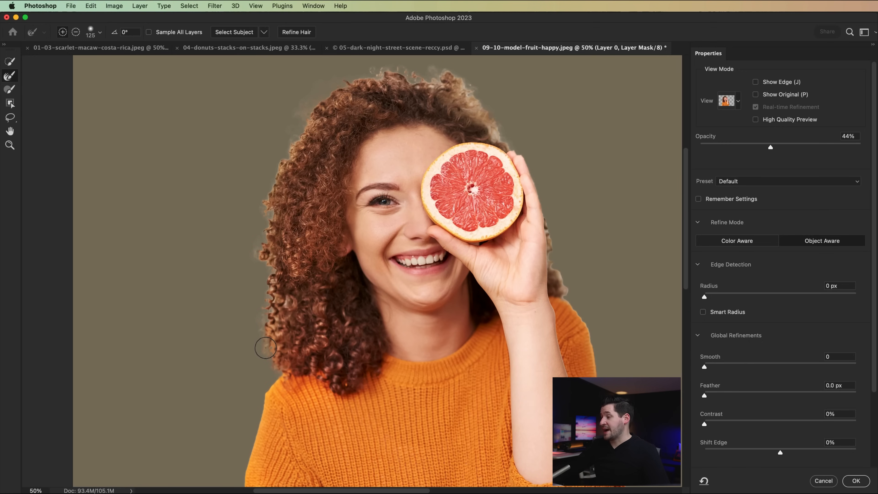
key("bracketright")
key("bracketright")
key("bracketright")
key("bracketright")
key("bracketright")
key("bracketright")
key("bracketright")
mouse_move(267, 350)
left_mouse_down()
mouse_move(254, 249)
mouse_move(271, 180)
mouse_move(342, 73)
left_mouse_up()
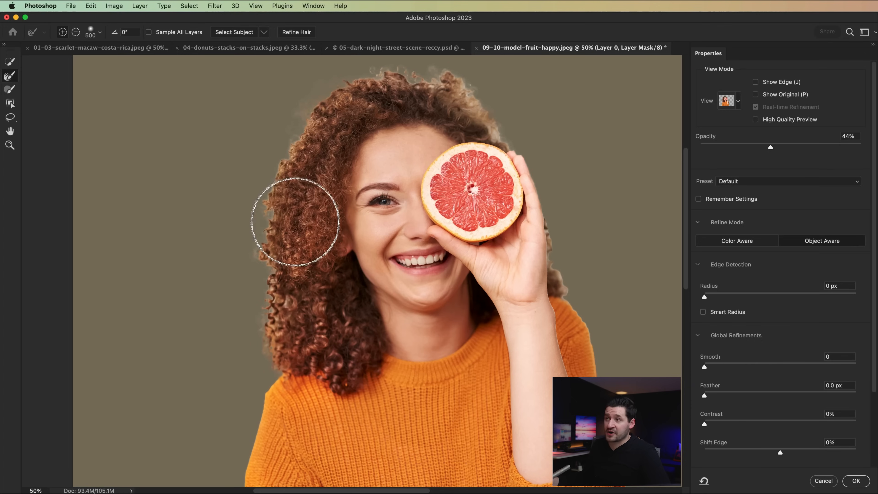
Step: Brush the lower curls above the shoulder with the Refine Edge Brush at size 143
mouse_move(274, 318)
left_mouse_down()
mouse_move(225, 319)
mouse_move(235, 321)
left_mouse_up()
left_click_drag(263, 346, 259, 348)
mouse_move(276, 363)
left_mouse_down()
mouse_move(266, 334)
mouse_move(270, 273)
left_mouse_up()
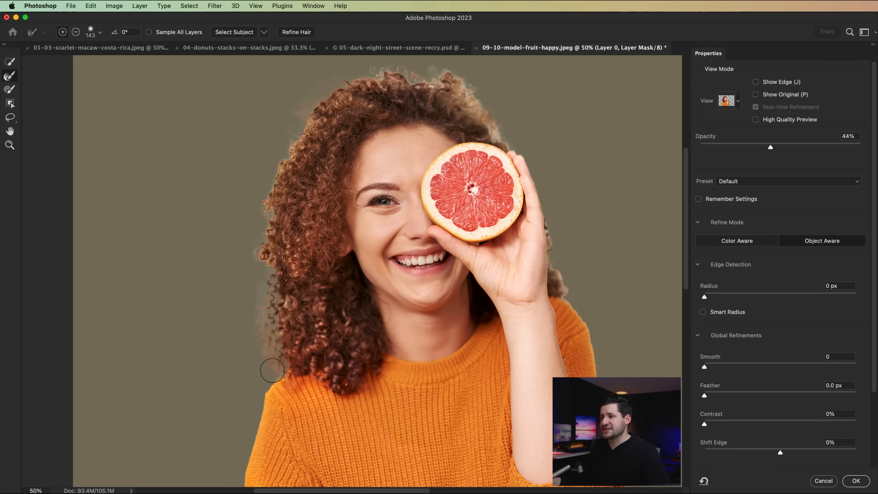
Step: Paint the outer hair edge from the shoulder up and over the head with the Refine Edge Brush at size 92
mouse_move(281, 355)
left_mouse_down()
mouse_move(275, 365)
mouse_move(251, 349)
left_mouse_up()
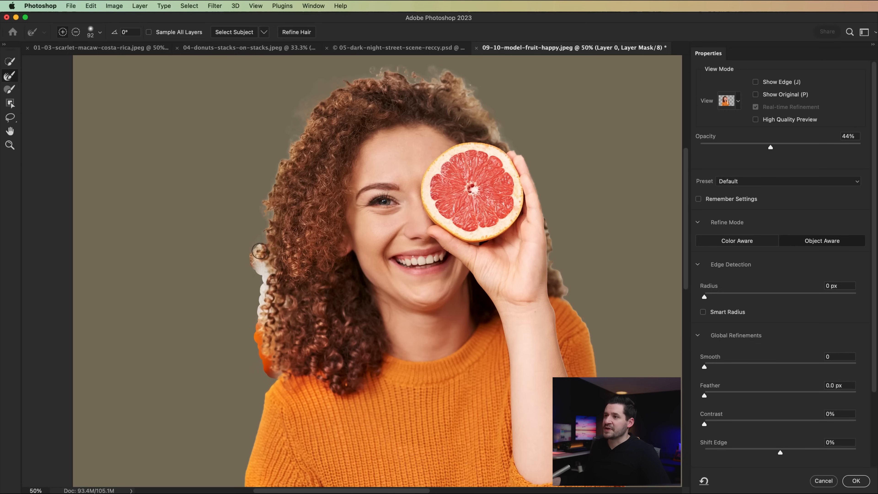
left_click_drag(271, 206, 261, 203)
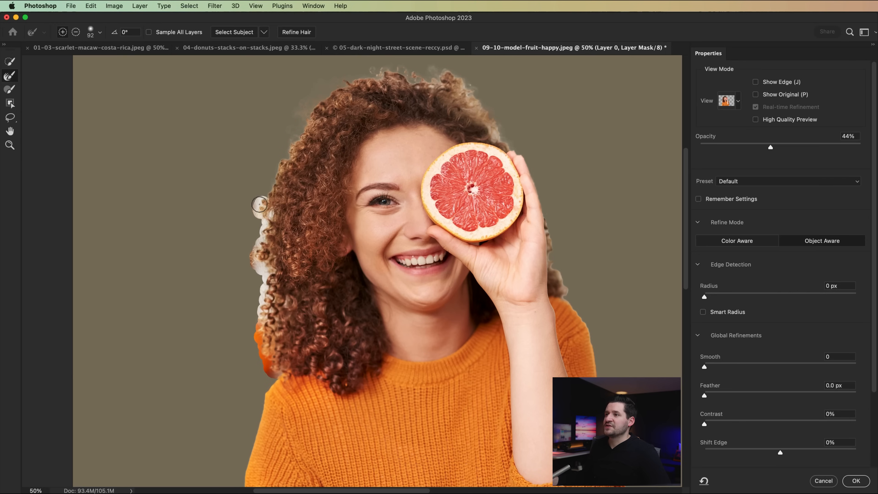
left_click_drag(289, 150, 313, 113)
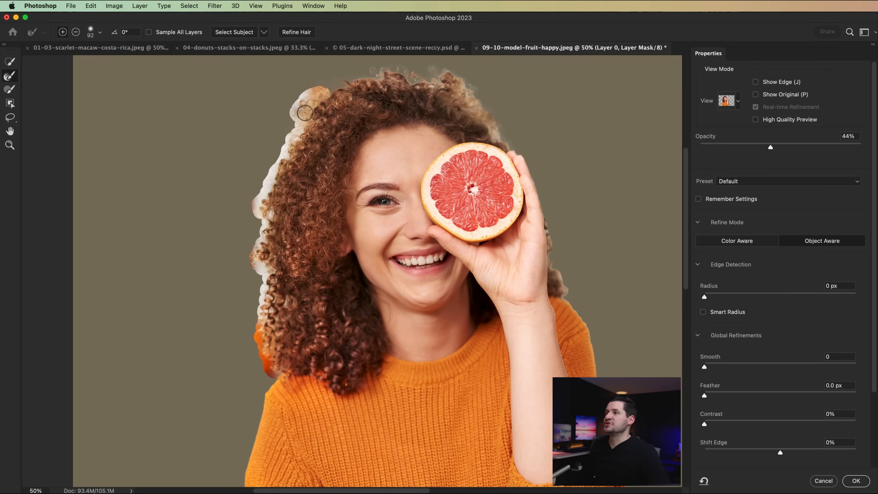
mouse_move(311, 96)
left_mouse_down()
mouse_move(340, 79)
mouse_move(373, 77)
left_mouse_up()
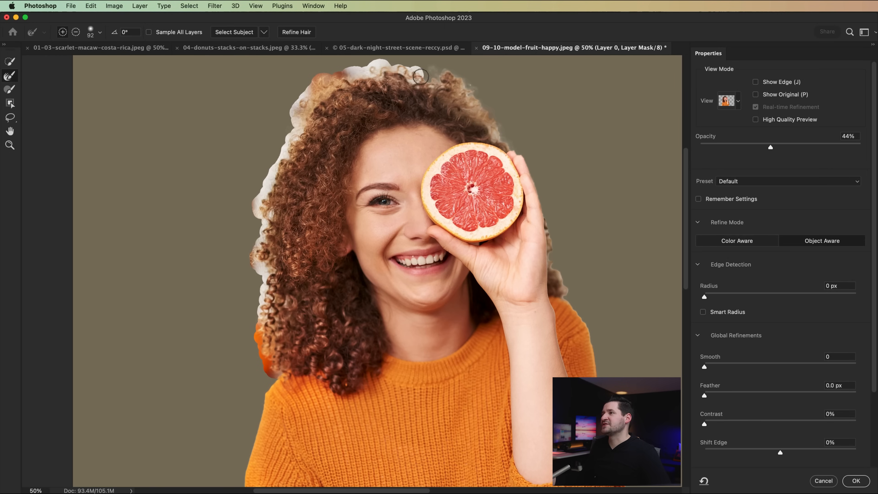
left_click_drag(468, 83, 473, 103)
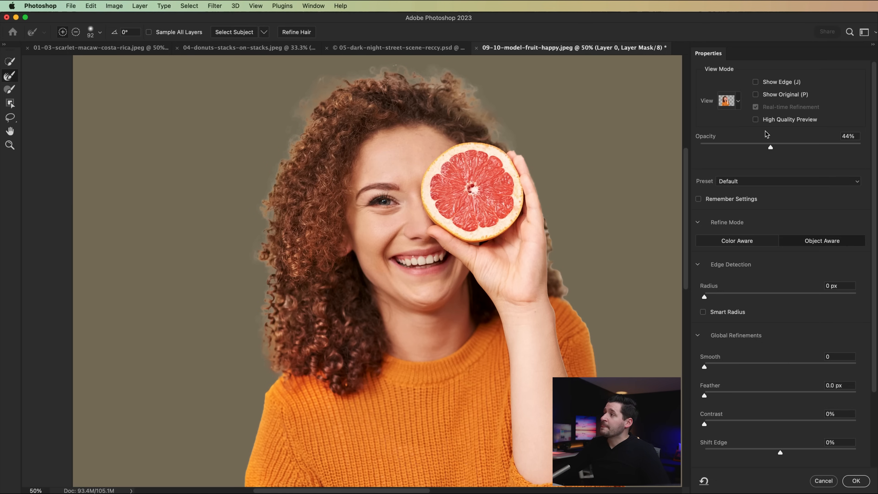
Step: Raise the preview opacity to 100% and switch the view mode to On Layers
left_click_drag(784, 149, 868, 149)
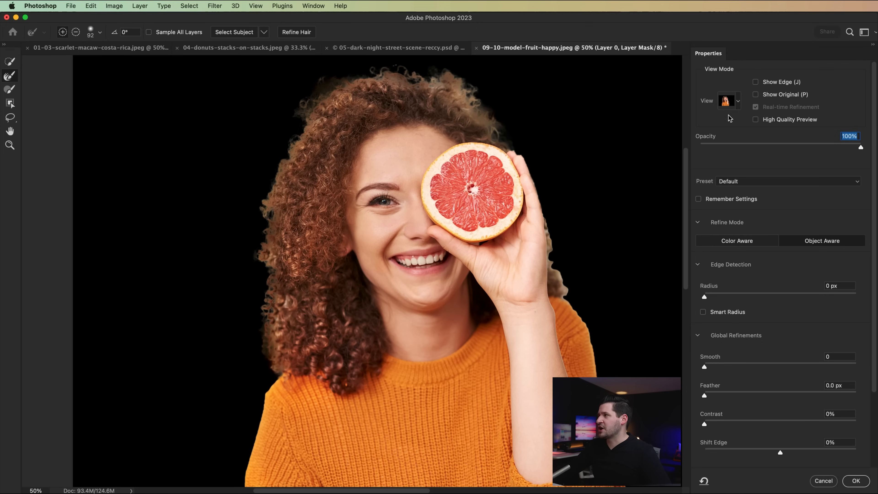
left_click(739, 101)
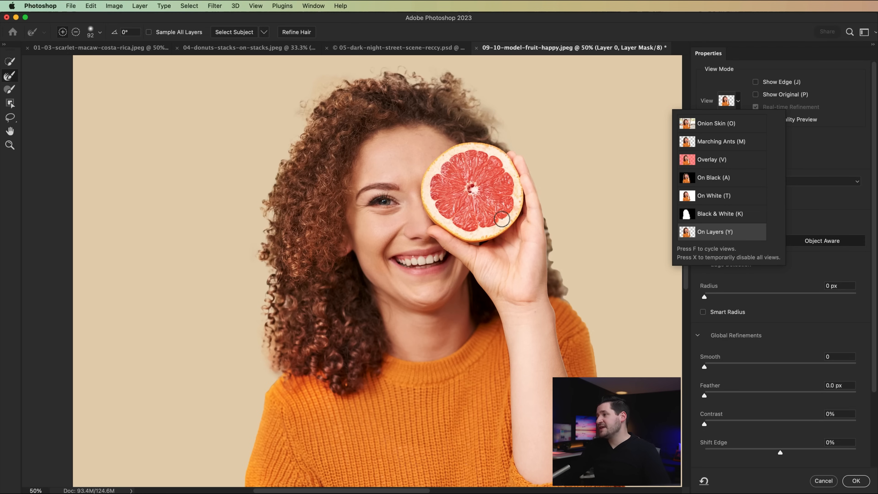
left_click(553, 222)
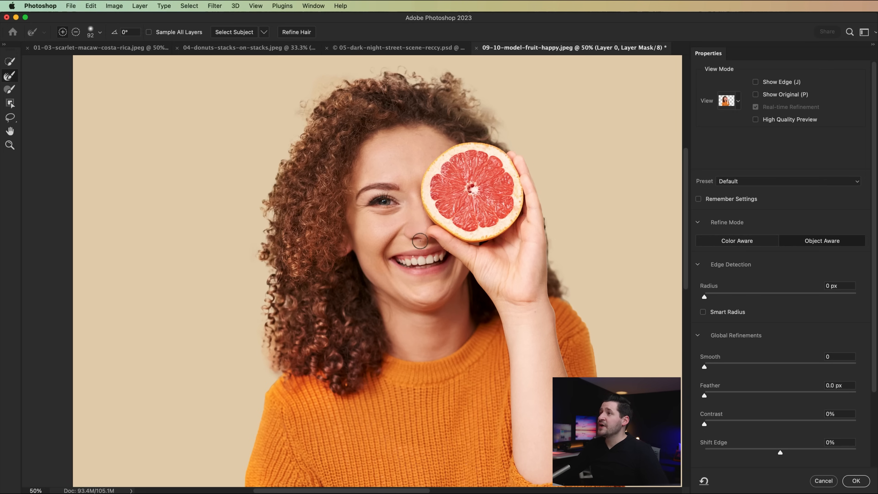
Step: Apply the refined edge with Layer Mask as the output and close the mask properties
scroll(789, 402, "down", 5)
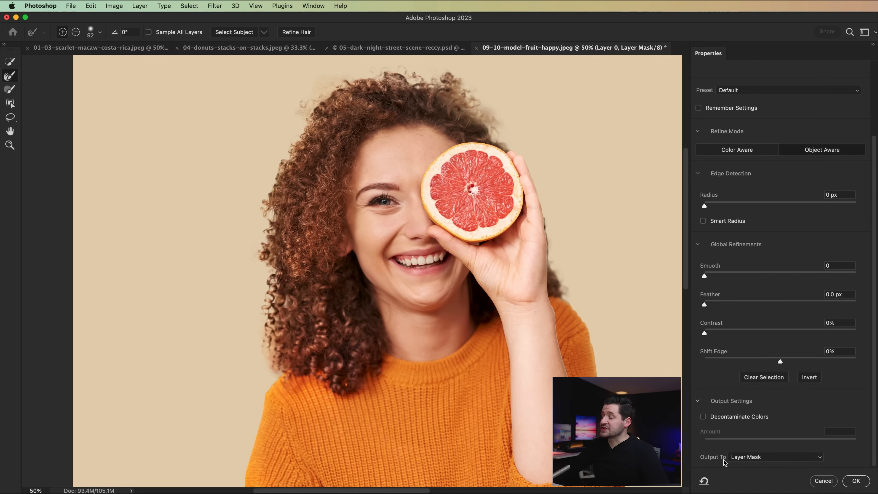
left_click(856, 481)
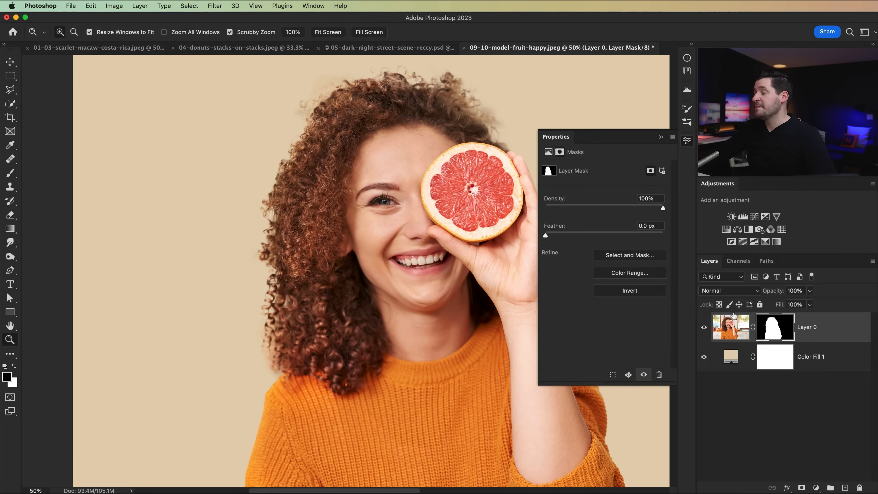
left_click(687, 145)
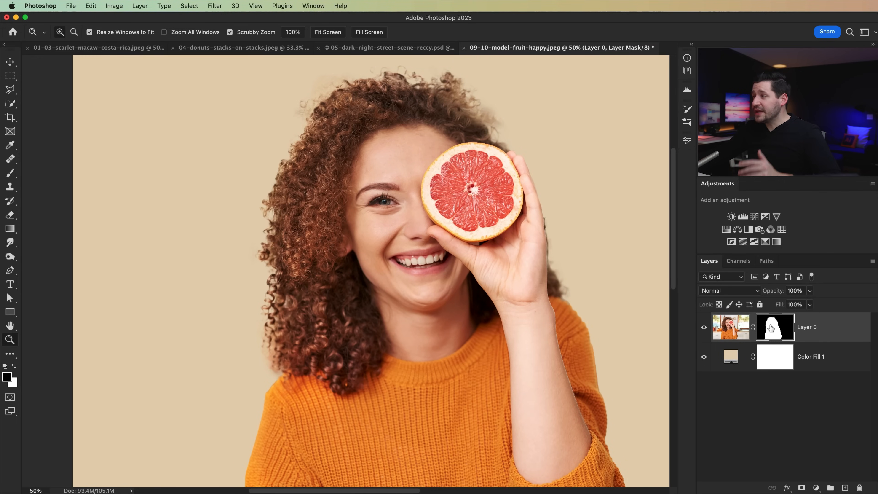
Step: Inspect the refined curls above the shoulder up close against the beige background
key("super+minus")
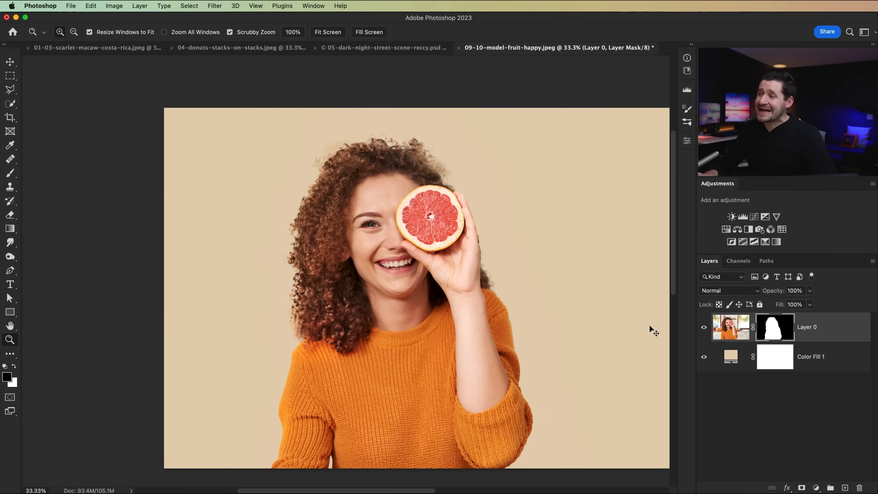
left_click(302, 341)
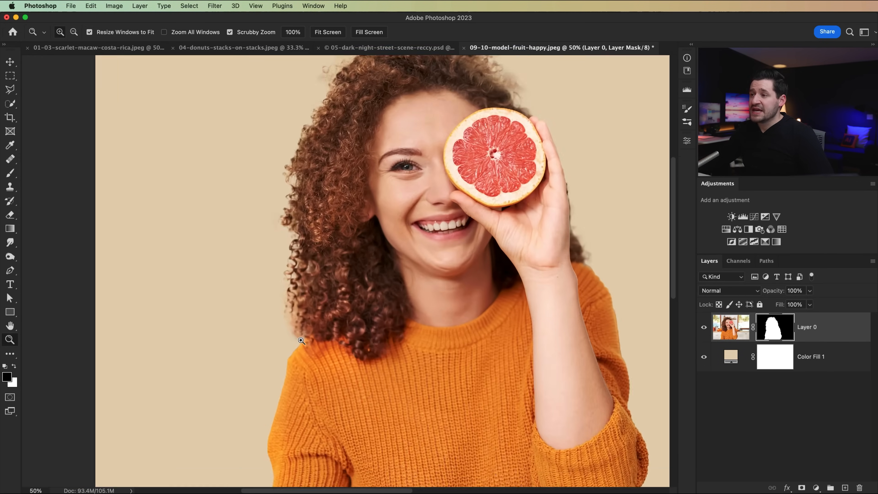
left_click(301, 340)
left_click(306, 317)
left_click(306, 316)
left_click_drag(309, 304, 398, 274)
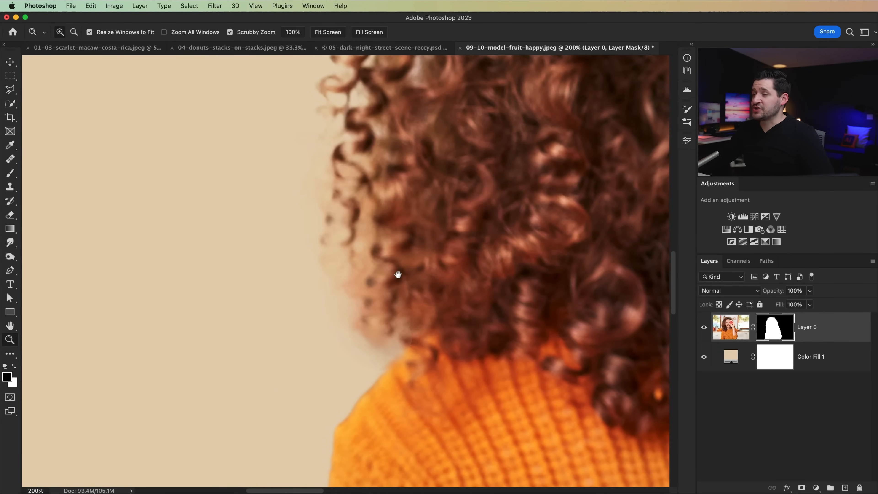
key("super+minus")
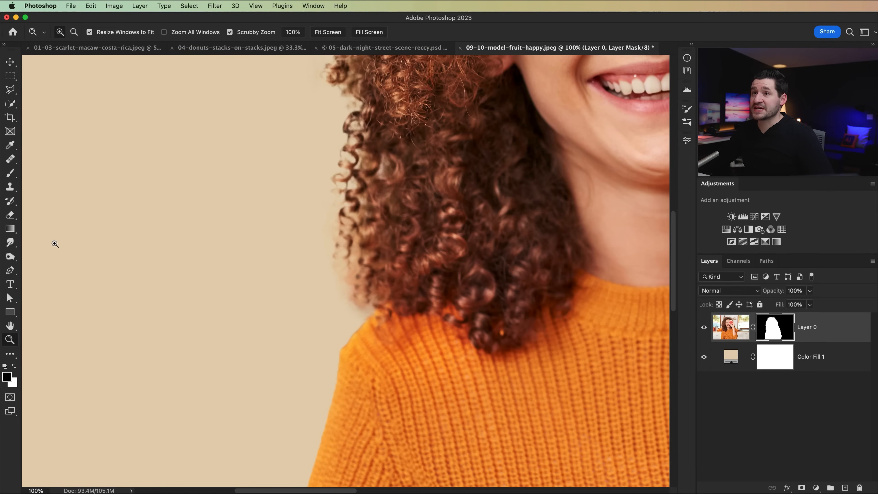
Step: Set the Brush to Soft Light mode and reduce its size to 300 for work on the hair mask
left_click(13, 179)
left_click(131, 31)
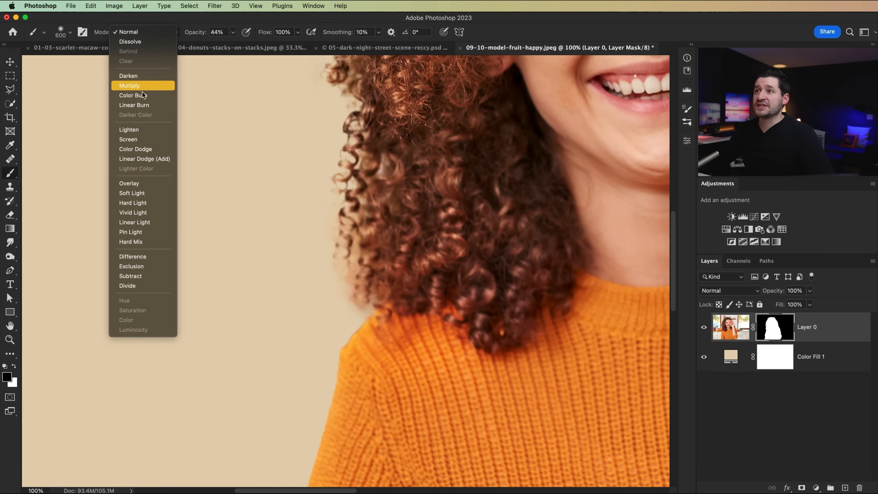
left_click(145, 193)
key("bracketleft")
key("bracketleft")
key("bracketleft")
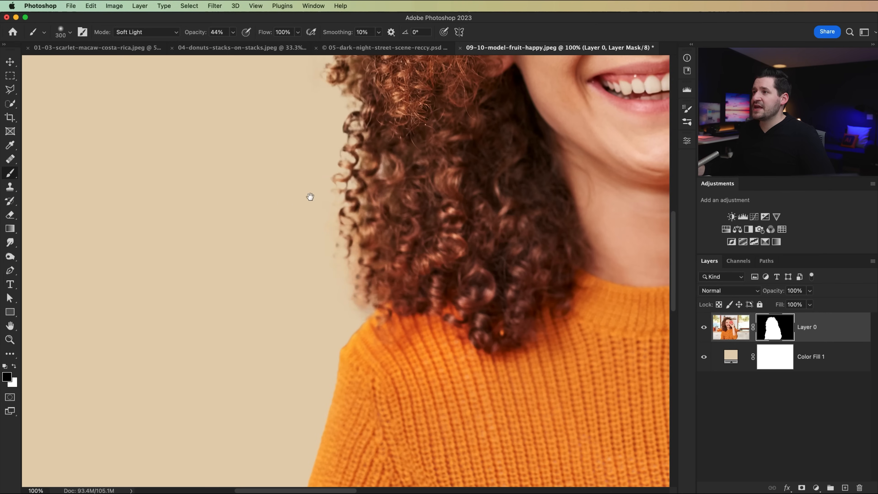
Step: Set the Brush mode to Normal for cleaning up the mask along the outer edge of the raised hand
scroll(310, 186, "up", 5)
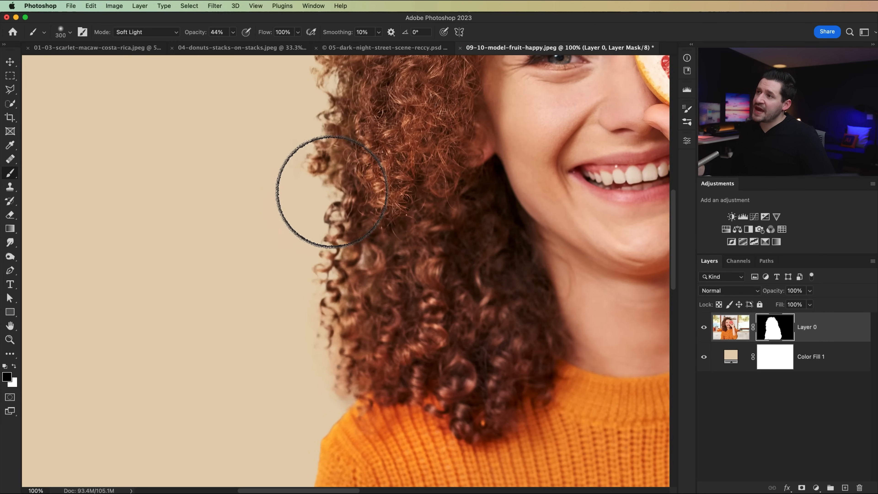
scroll(276, 151, "up", 5)
scroll(346, 269, "up", 6)
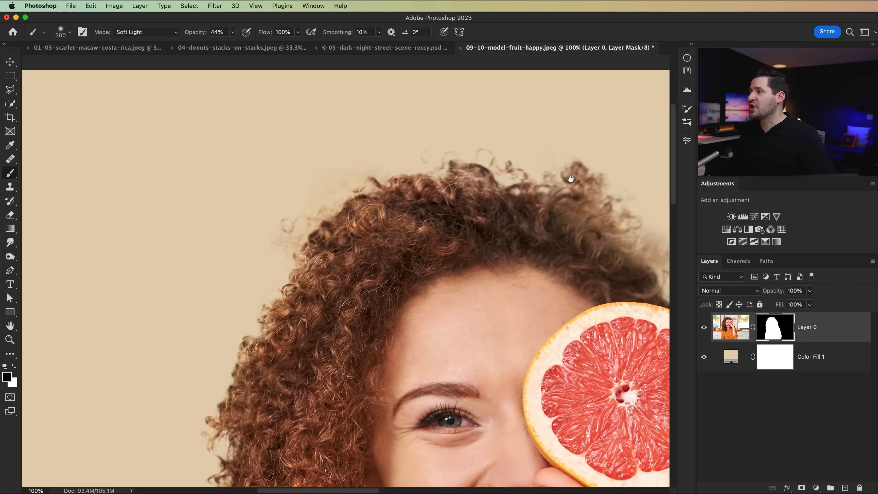
scroll(412, 159, "right", 10)
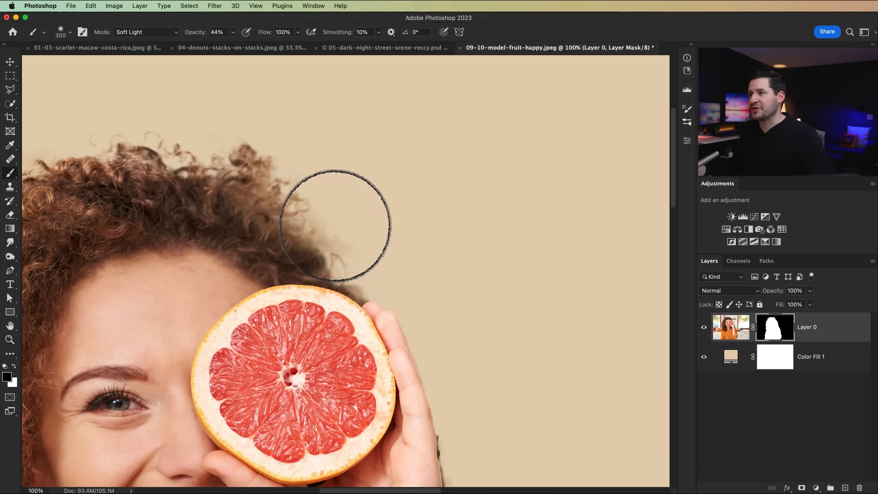
scroll(446, 242, "down", 5)
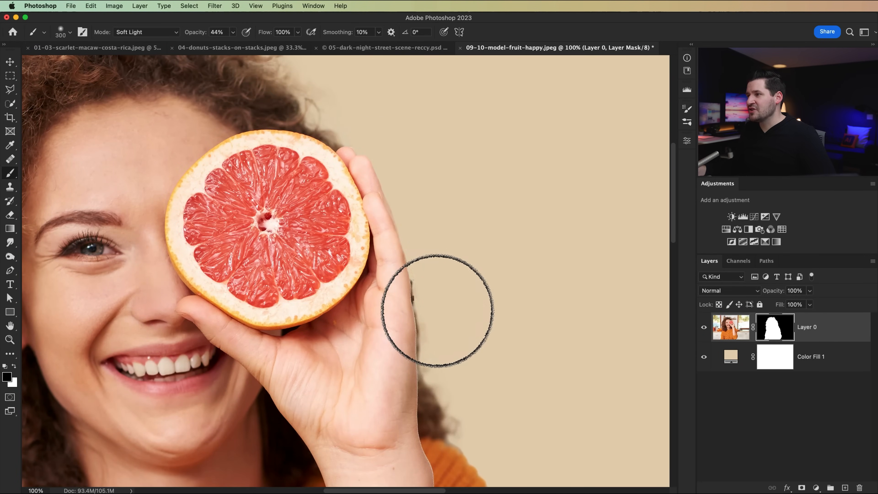
key("z")
left_click(410, 301)
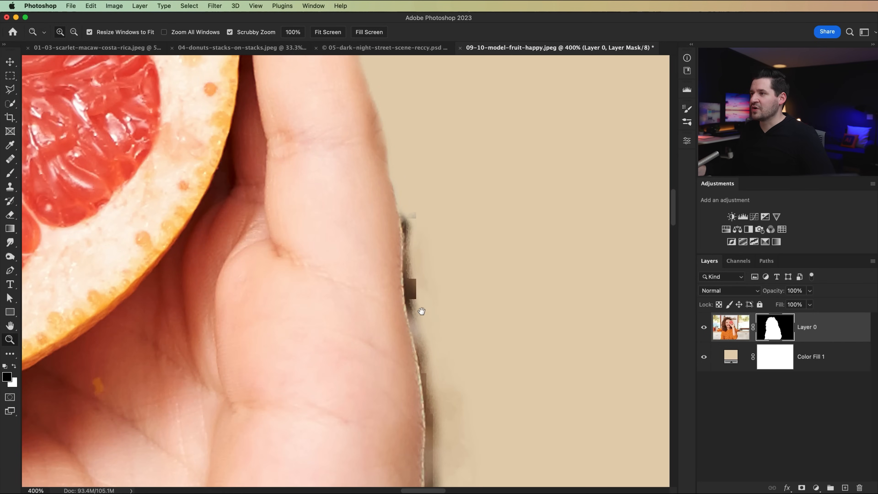
left_click_drag(421, 311, 379, 254)
key("b")
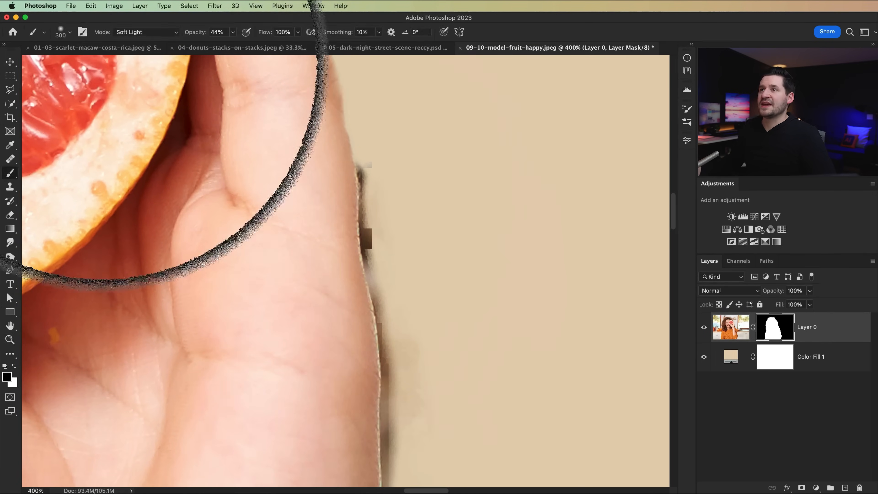
left_click(150, 32)
scroll(148, 19, "up", 5)
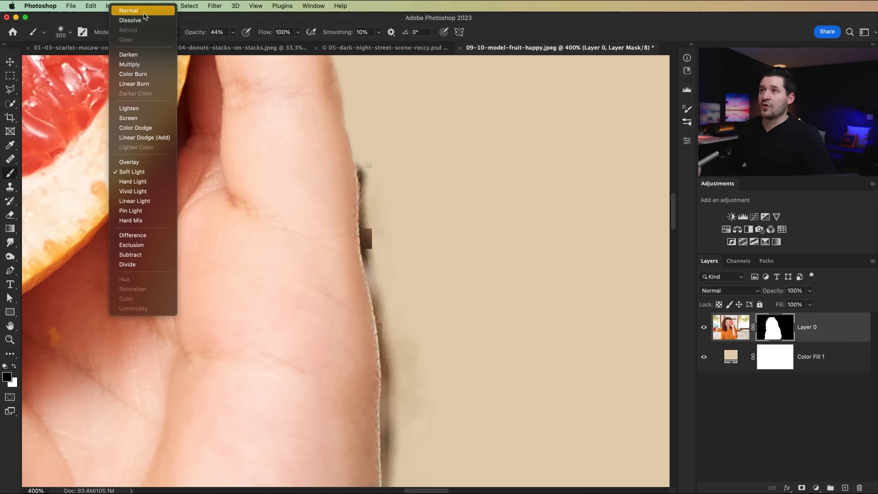
left_click(139, 13)
Step: Paint black on the mask over the upper dark fringe beside the hand with a size 20 brush at 100% opacity
key("bracketleft")
key("bracketleft")
key("bracketleft")
key("bracketleft")
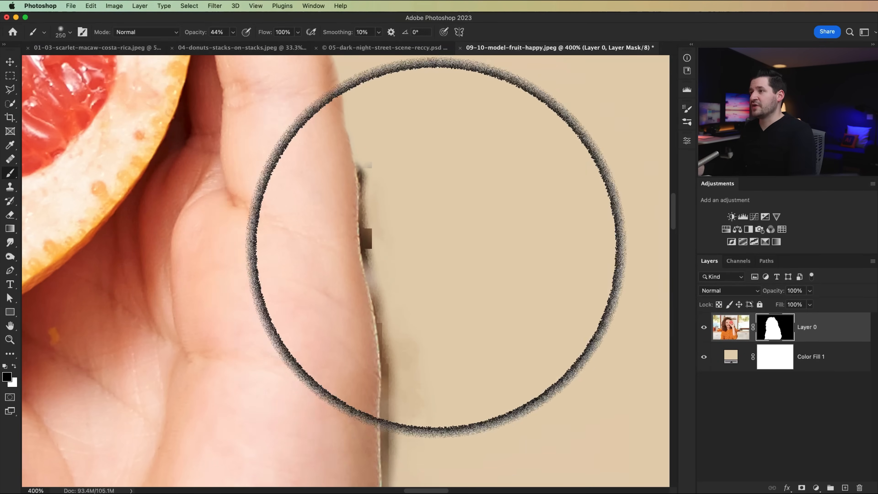
key("bracketleft")
key("bracketleft")
key("bracketleft")
key("bracketleft")
key("bracketleft")
key("bracketleft")
key("bracketleft")
key("bracketleft")
key("bracketleft")
key("bracketleft")
key("bracketleft")
key("bracketleft")
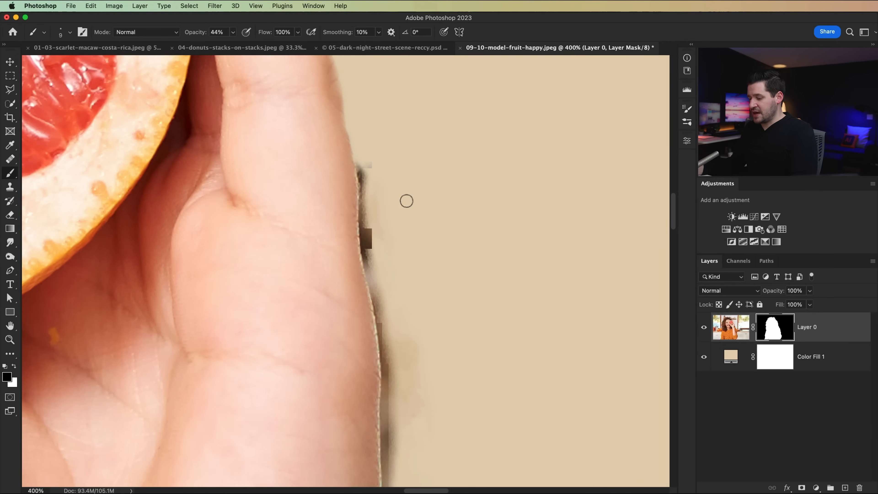
key("bracketright")
key("0")
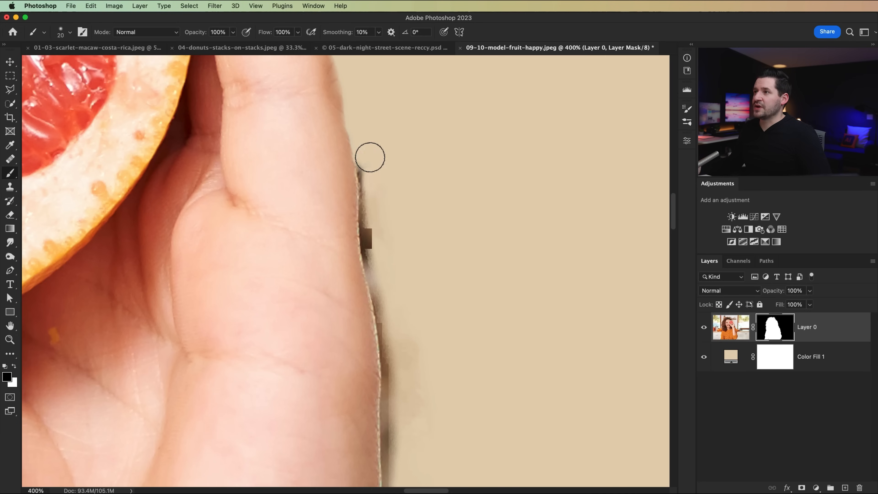
left_click_drag(369, 184, 373, 261)
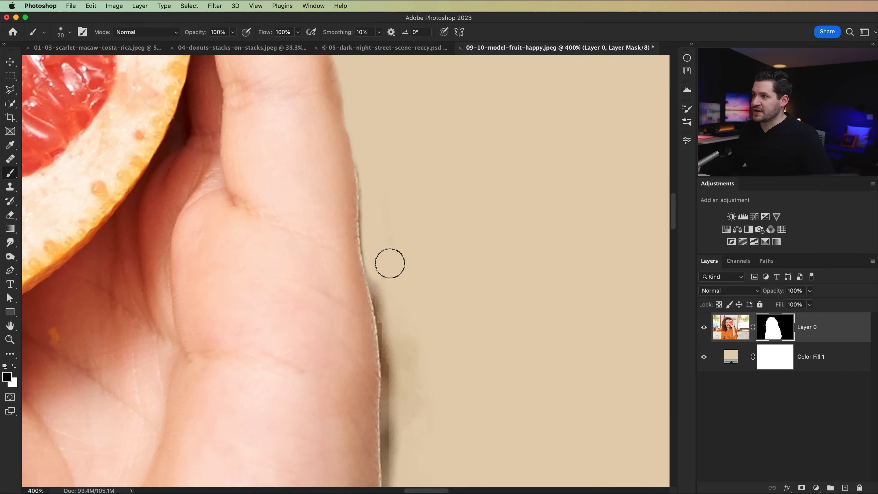
Step: Examine the whole cutout of the woman against the beige background
key("super+minus")
key("super+minus")
key("super+minus")
key("super+minus")
key("super+minus")
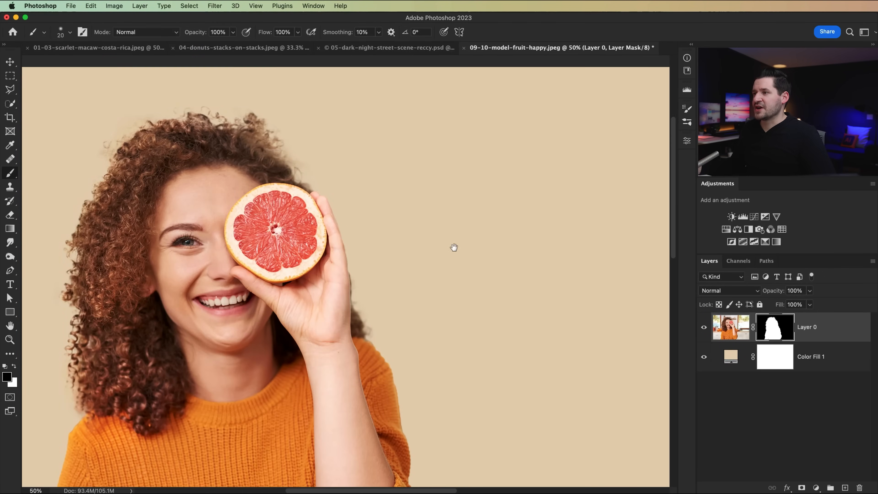
left_click_drag(454, 247, 541, 164)
key("super+minus")
left_click_drag(366, 183, 425, 176)
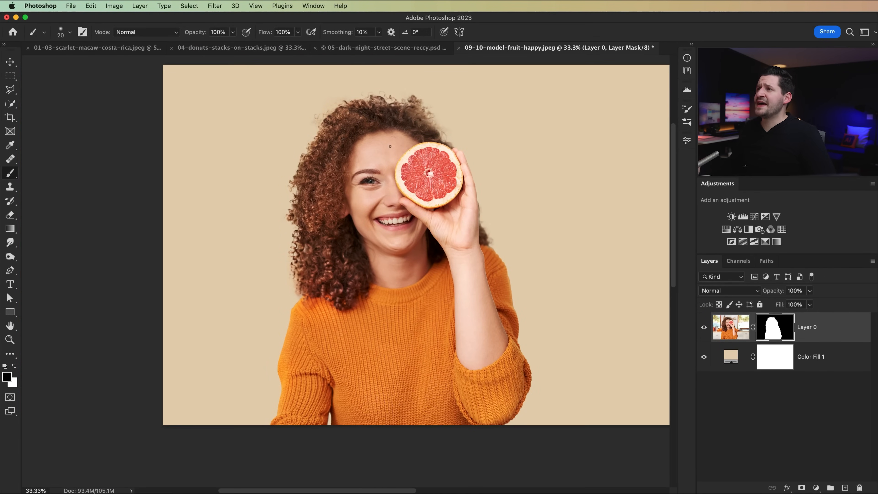
Step: Choose the Smudge tool and enlarge it to size 175 for the curls on top of the head
key("z")
left_click_drag(376, 102, 413, 177)
left_click_drag(402, 187, 362, 270)
left_click_drag(359, 236, 385, 187)
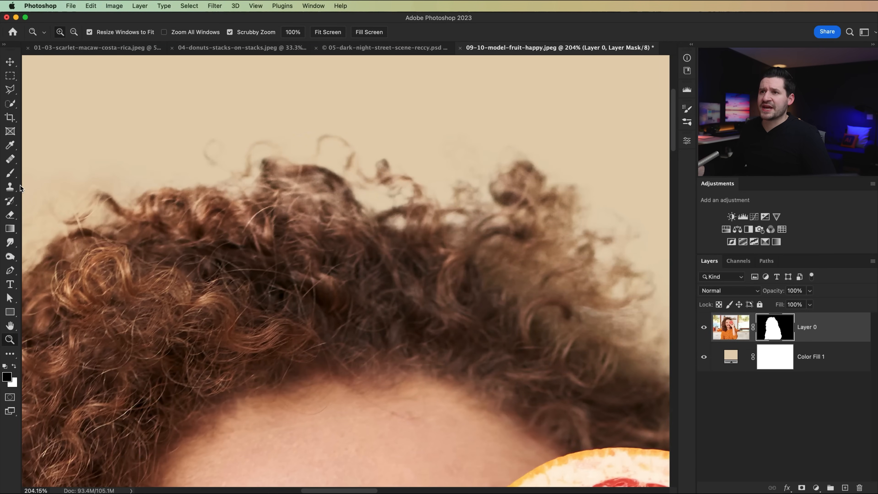
left_click(10, 243)
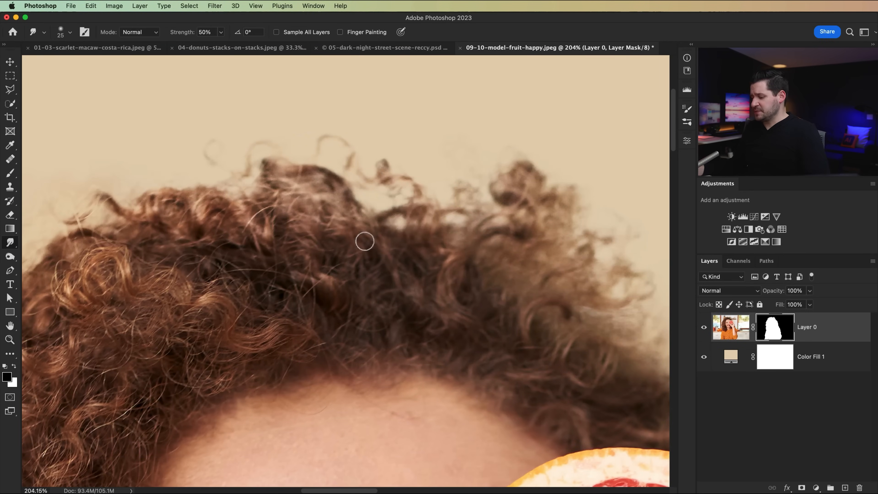
key("]")
key("]")
key("]")
key("]")
key("]")
key("]")
key("]")
key("]")
key("]")
key("]")
key("]")
key("]")
key("]")
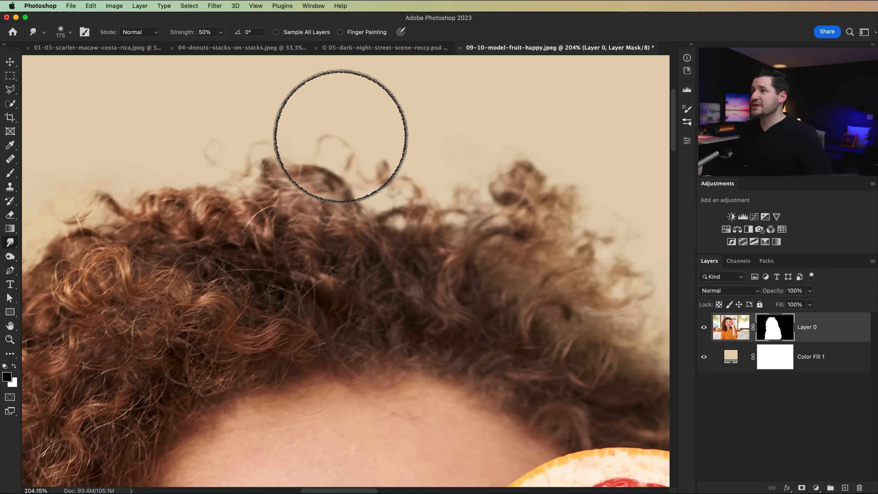
Step: Inspect the masked hair edge up close from the crown down to the shoulder, and again around the head
left_click_drag(140, 196, 363, 161)
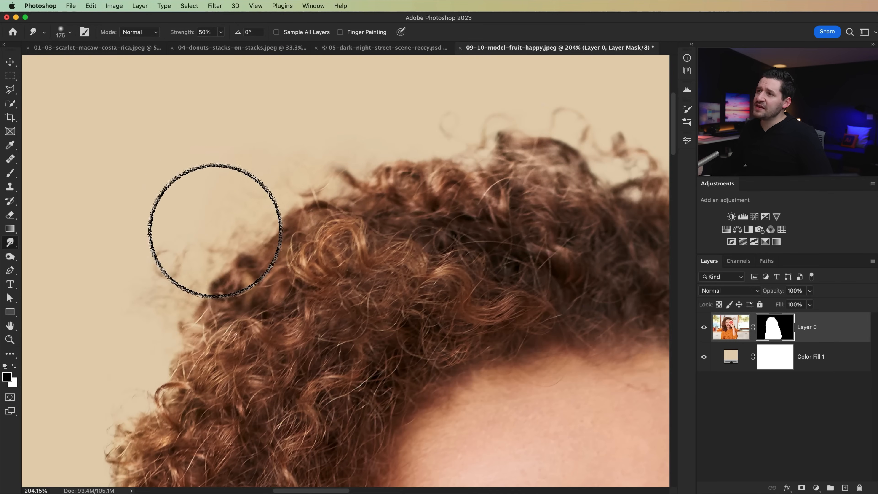
left_click_drag(158, 330, 340, 148)
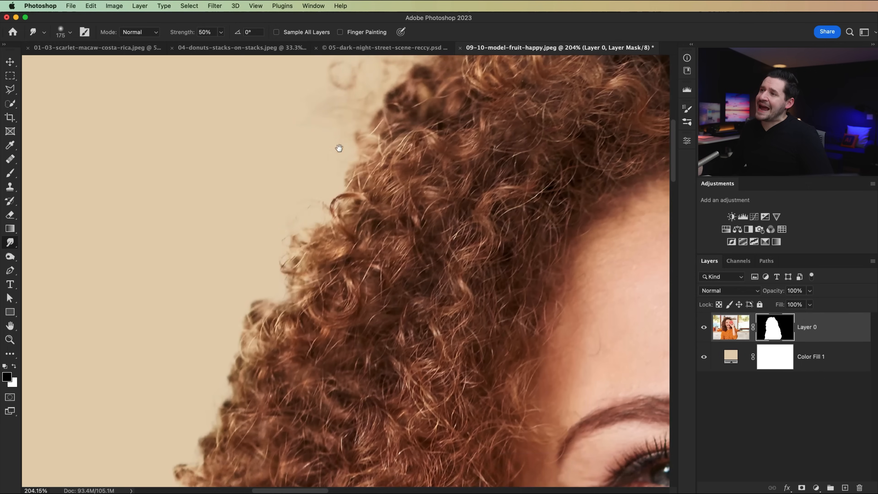
left_click_drag(265, 311, 365, 156)
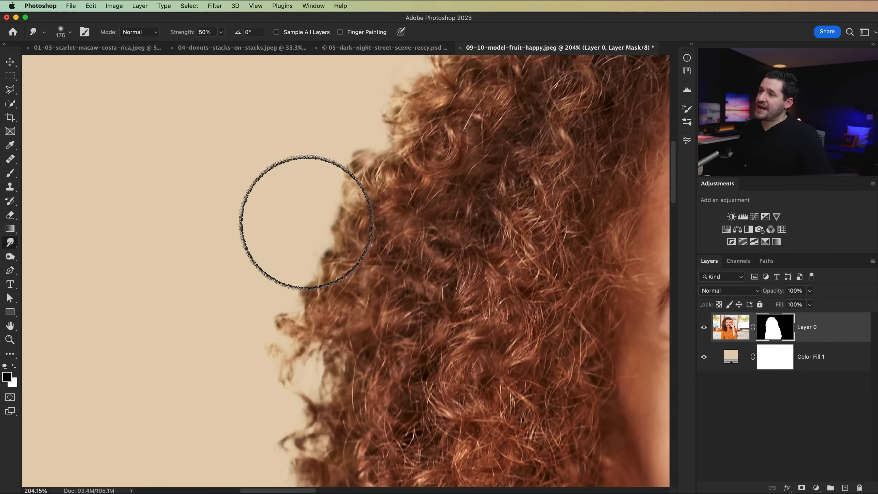
mouse_move(274, 316)
left_mouse_down()
mouse_move(313, 183)
mouse_move(347, 169)
left_mouse_up()
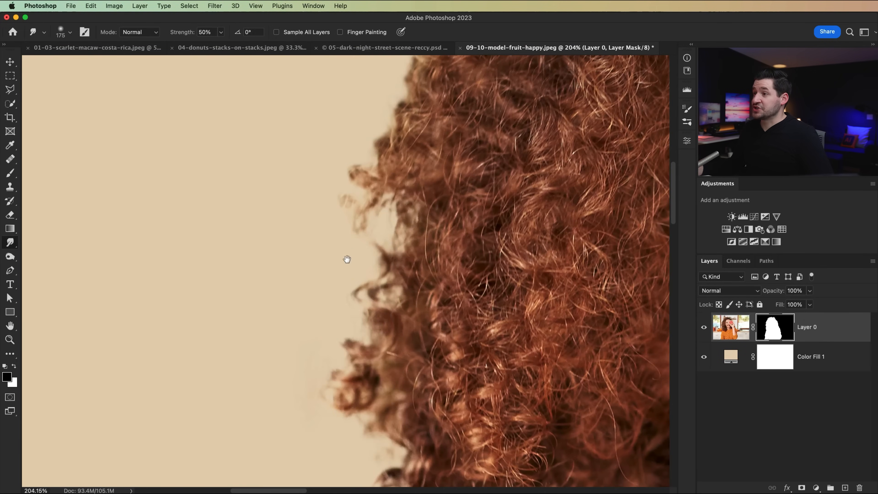
left_click_drag(326, 309, 402, 255)
left_click_drag(454, 291, 405, 147)
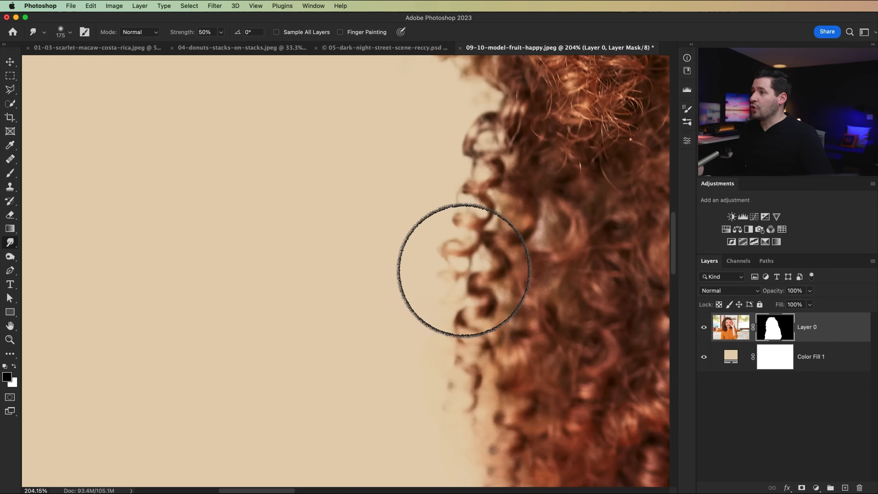
left_click_drag(447, 309, 421, 187)
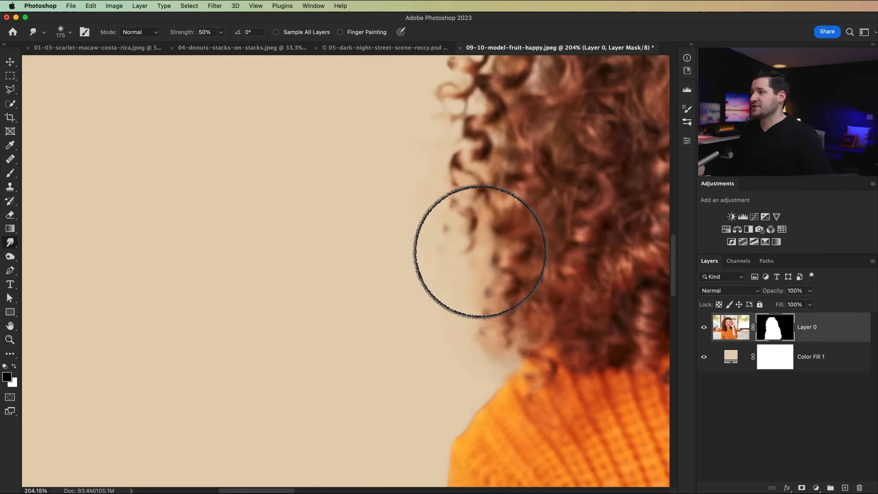
left_click_drag(500, 337, 343, 333)
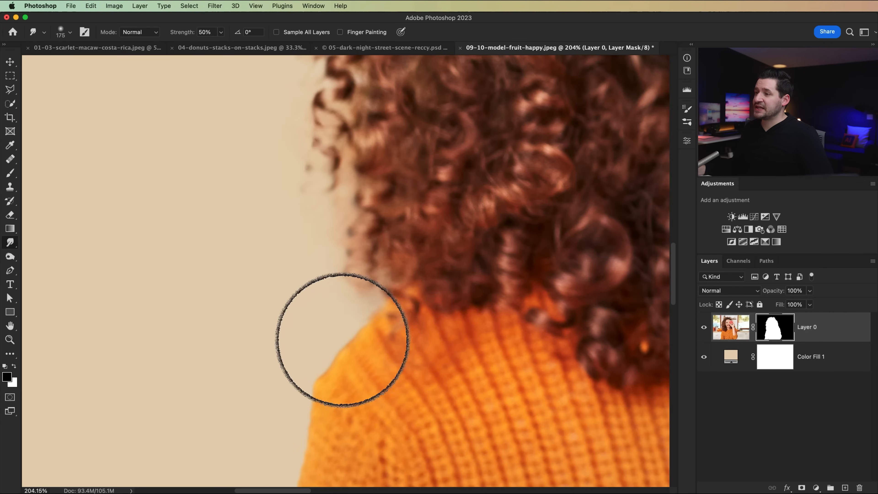
key("super+minus")
key("super+0")
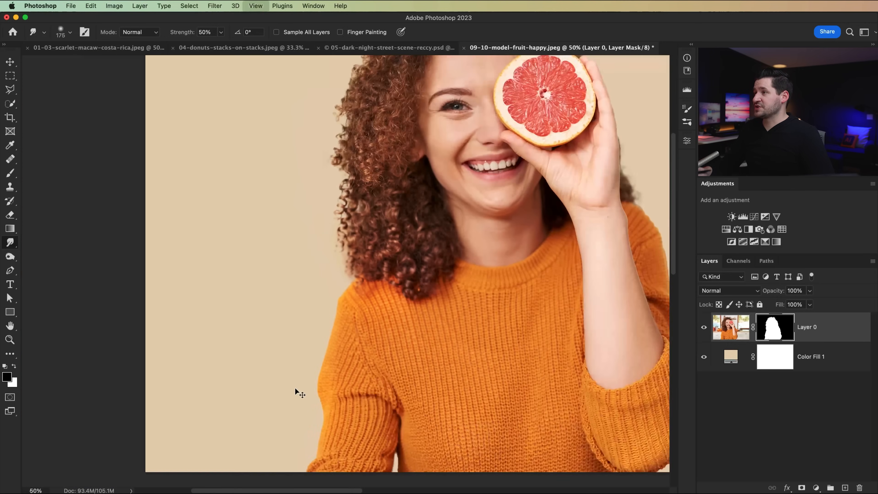
key("z")
left_click_drag(467, 163, 487, 274)
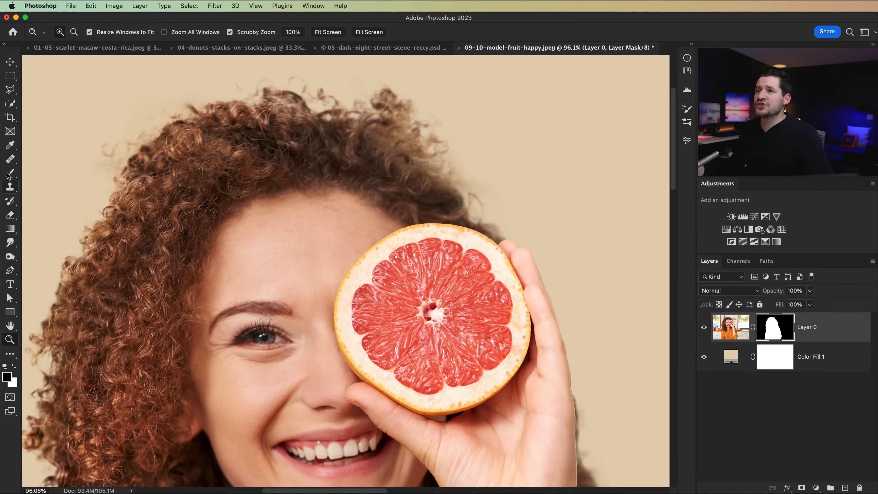
Step: Review the complete cutout on the beige fill and switch to the Move tool
left_click(9, 243)
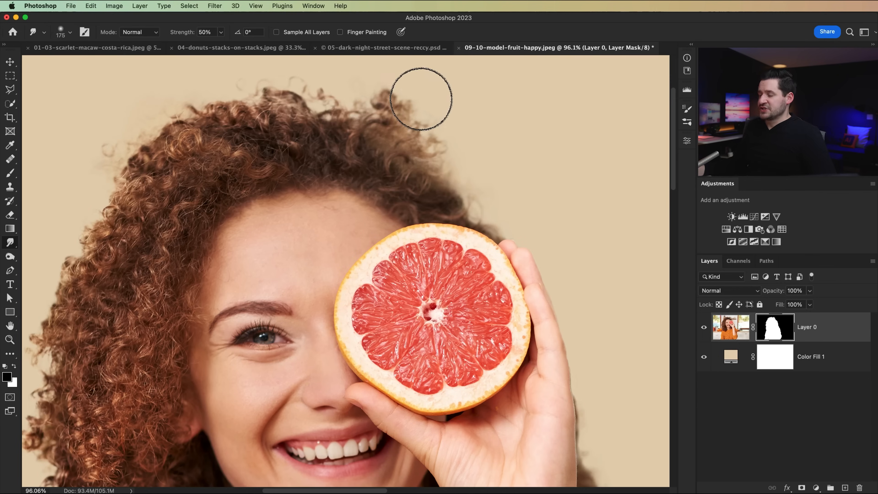
key("super+minus")
key("super+minus")
key("super+minus")
key("super+minus")
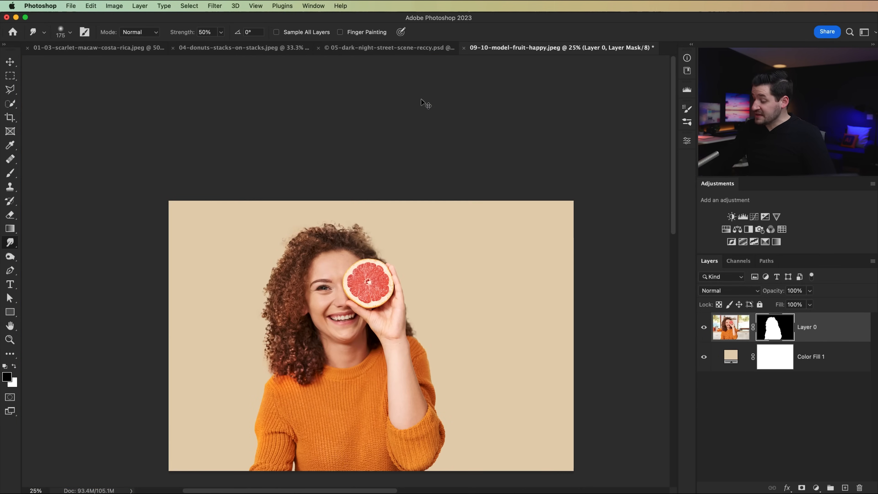
key("super+plus")
key("super+plus")
key("super+minus")
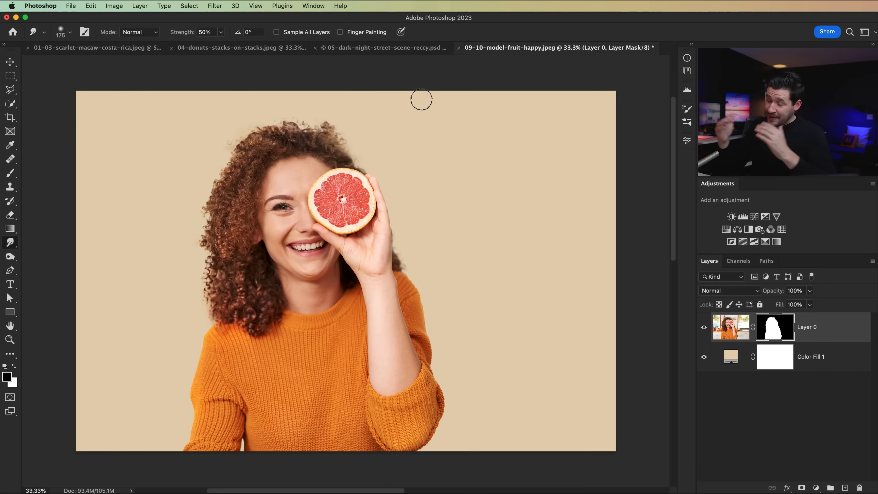
key("v")
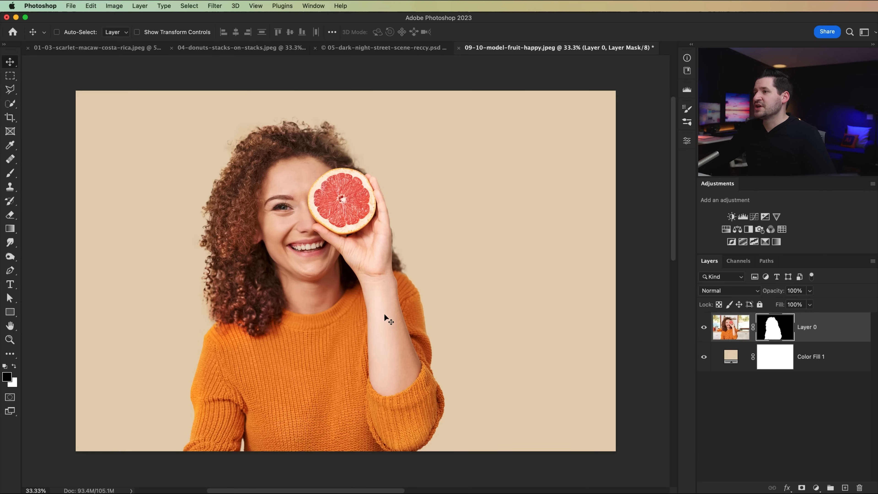
scroll(385, 315, "left", 3)
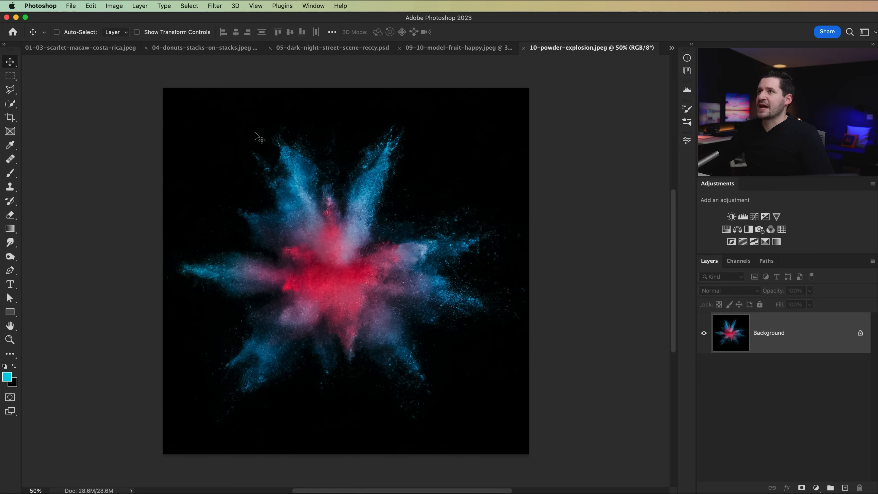
Step: Select the subject of the powder explosion photo and open the selection in Select and Mask
left_click(190, 6)
left_click(209, 115)
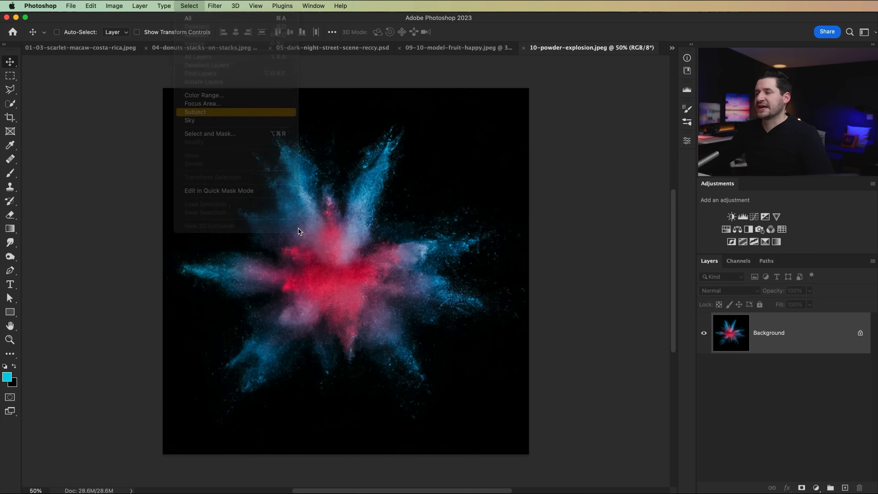
key("super+alt+r")
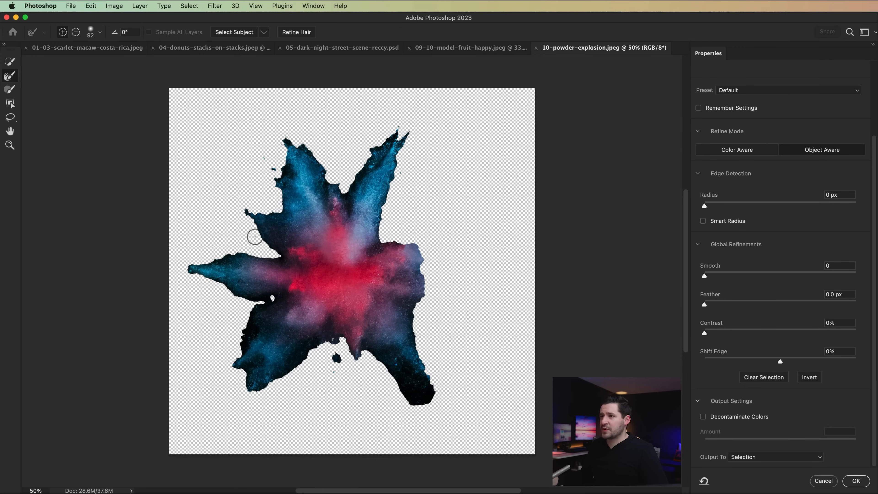
Step: Brush the powder explosion's outer edges and its dark lower arm with the Refine Edge Brush at size 175 and accept the selection
left_click(225, 213, "ctrl+alt")
mouse_move(225, 211)
left_mouse_down()
mouse_move(258, 196)
mouse_move(282, 207)
mouse_move(286, 137)
mouse_move(332, 201)
mouse_move(348, 204)
mouse_move(395, 133)
mouse_move(403, 158)
mouse_move(381, 201)
mouse_move(382, 228)
mouse_move(390, 241)
mouse_move(440, 251)
left_mouse_up()
mouse_move(452, 237)
left_mouse_down()
mouse_move(472, 250)
mouse_move(420, 261)
mouse_move(419, 305)
mouse_move(459, 287)
mouse_move(469, 289)
mouse_move(454, 299)
mouse_move(498, 318)
mouse_move(484, 303)
mouse_move(420, 310)
mouse_move(417, 343)
mouse_move(432, 383)
mouse_move(425, 407)
mouse_move(350, 341)
mouse_move(360, 355)
mouse_move(307, 356)
mouse_move(254, 387)
mouse_move(231, 367)
mouse_move(275, 300)
mouse_move(183, 268)
mouse_move(267, 256)
mouse_move(249, 209)
mouse_move(270, 220)
left_mouse_up()
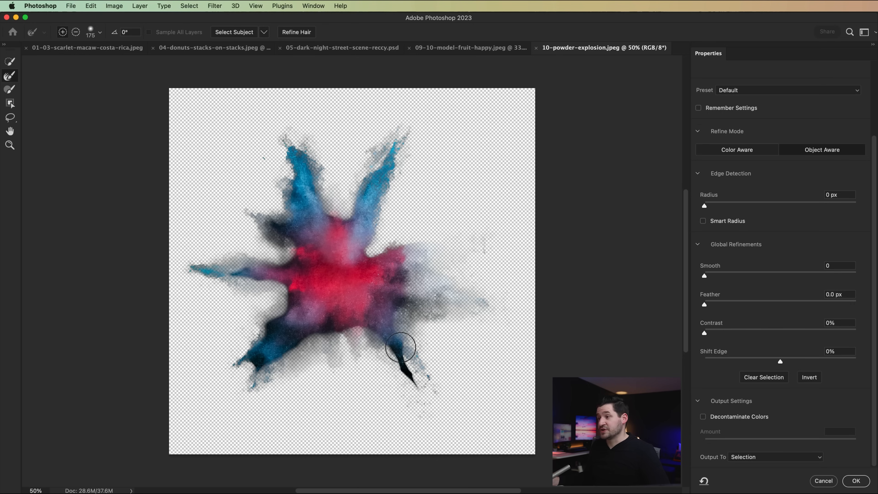
left_click_drag(401, 371, 387, 349)
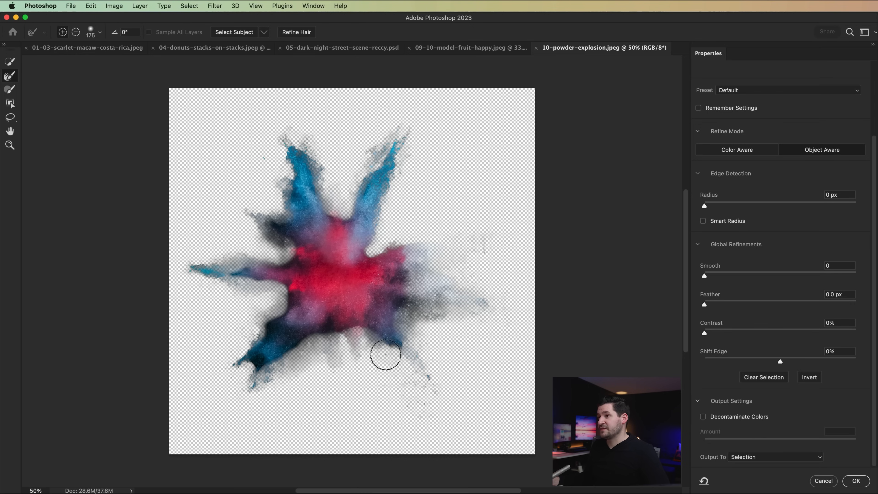
left_click(856, 480)
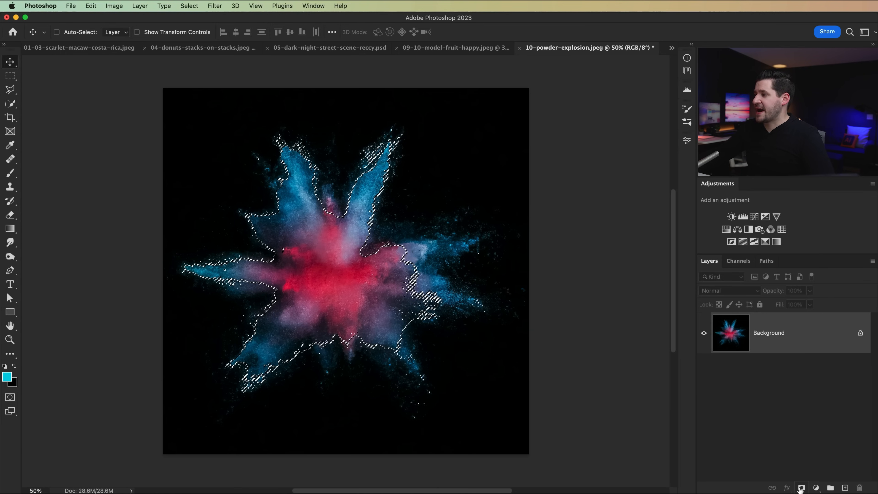
Step: Add a layer mask from the selection and move the masked explosion into the dark night street scene, centred over the road
left_click(801, 486)
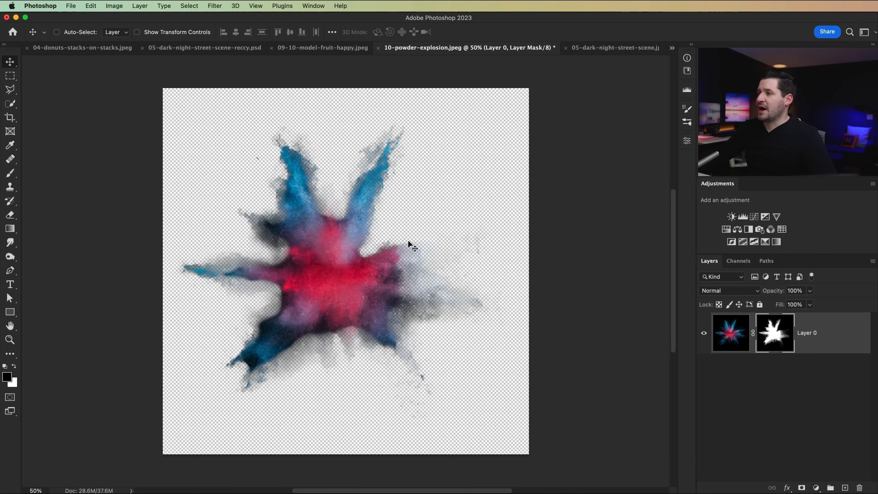
left_click(613, 51)
left_click(453, 53)
left_click_drag(315, 277, 581, 92)
left_click_drag(369, 300, 378, 320)
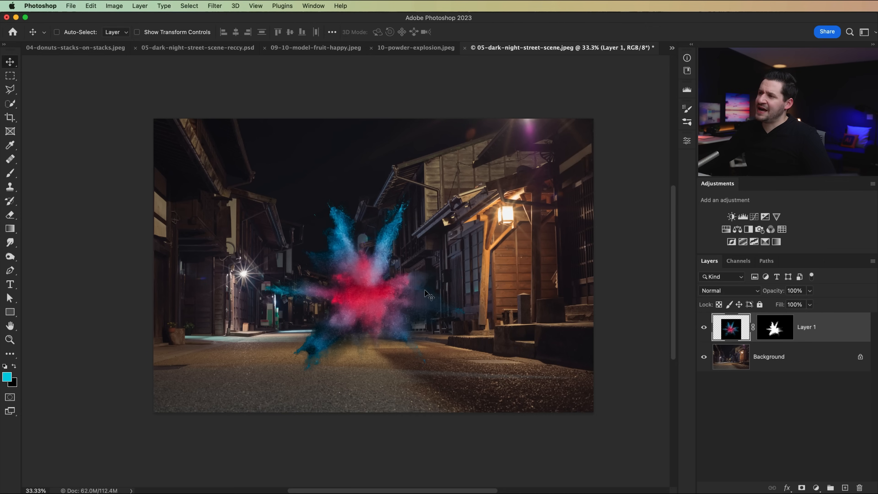
Step: Open the explosion layer's mask in Select and Mask, keep the On Layers view, and refine the powder's lower edge over the road
left_click(770, 331)
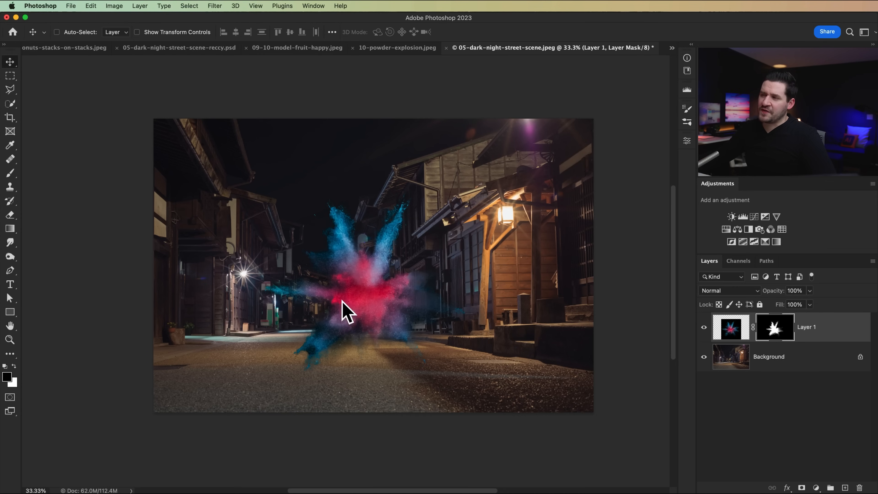
left_click(687, 143)
left_click(630, 255)
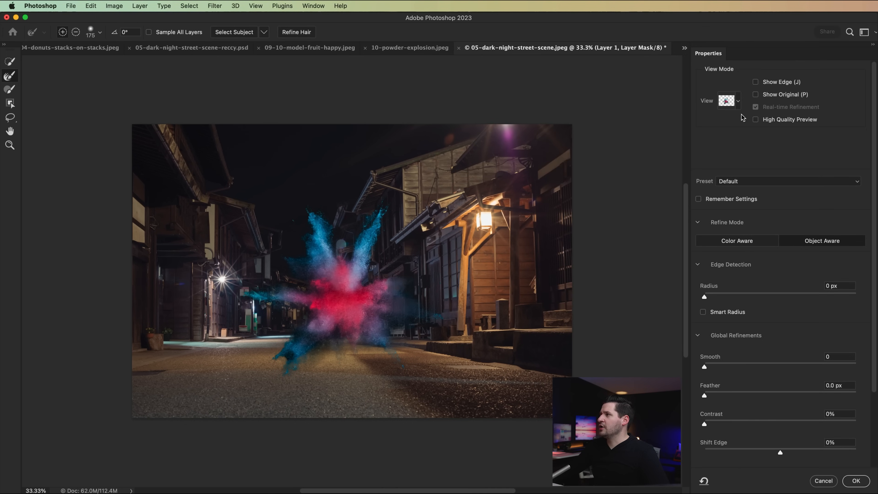
left_click(739, 102)
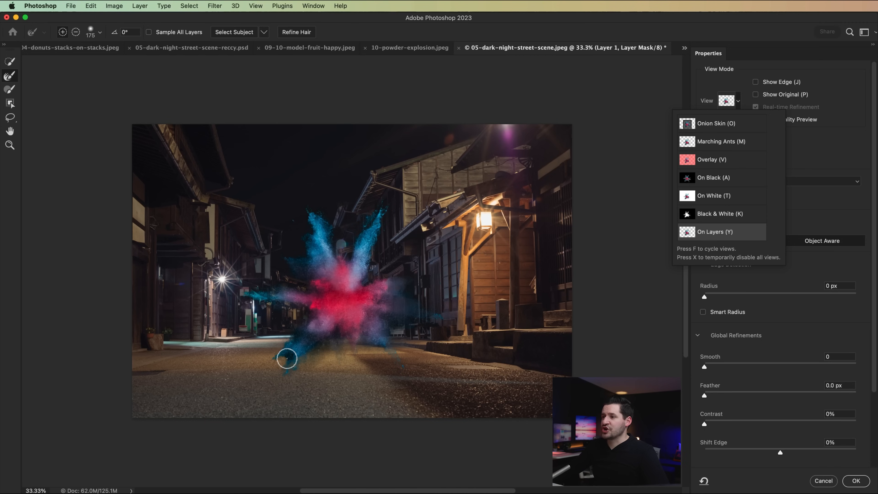
left_click(287, 358)
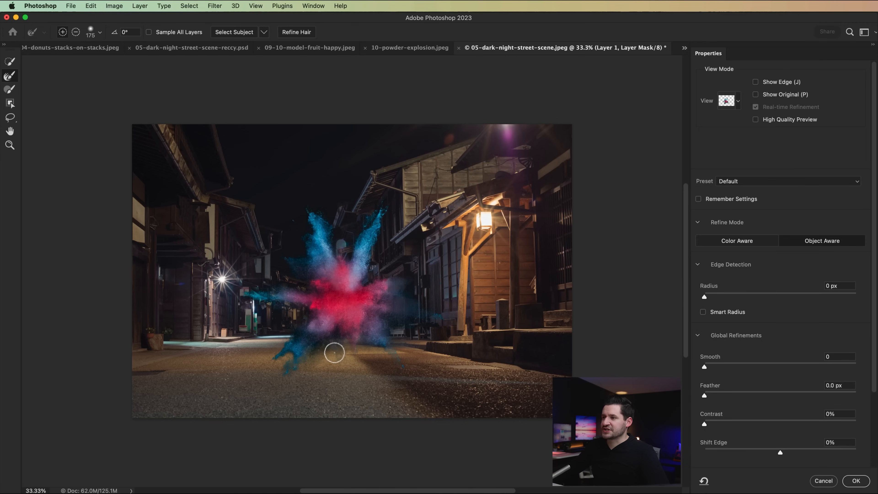
left_click_drag(327, 343, 370, 365)
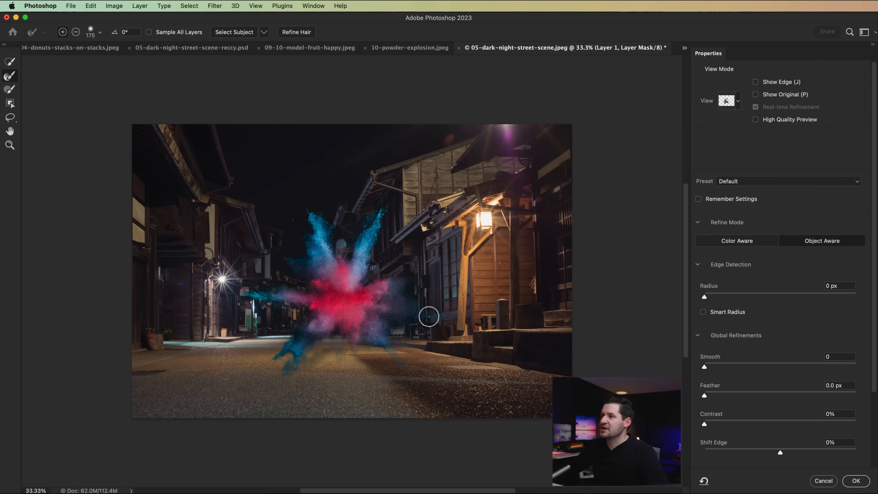
Step: Turn on Decontaminate Colors and brush the Refine Edge Brush over the powder's upper-left, left and lower-left fringes
scroll(774, 225, "down", 5)
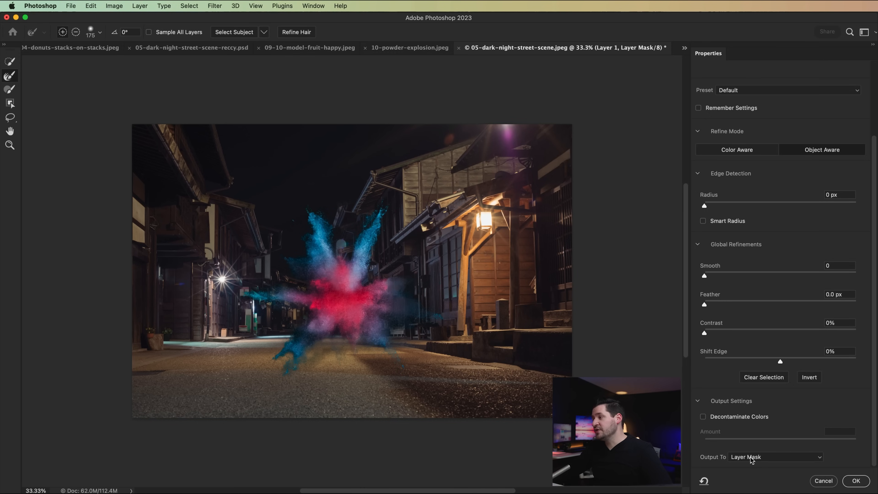
left_click(704, 417)
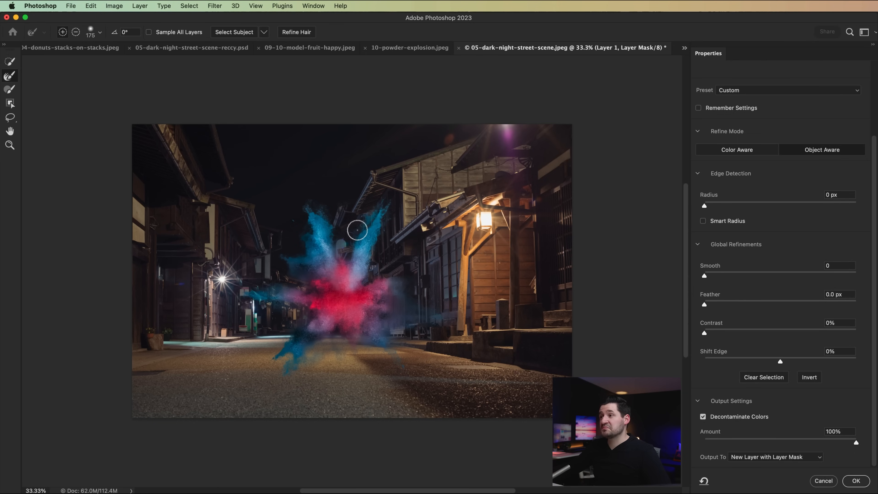
left_click(287, 257)
left_click_drag(304, 254, 303, 239)
mouse_move(284, 273)
left_mouse_down()
mouse_move(314, 279)
mouse_move(312, 309)
left_mouse_up()
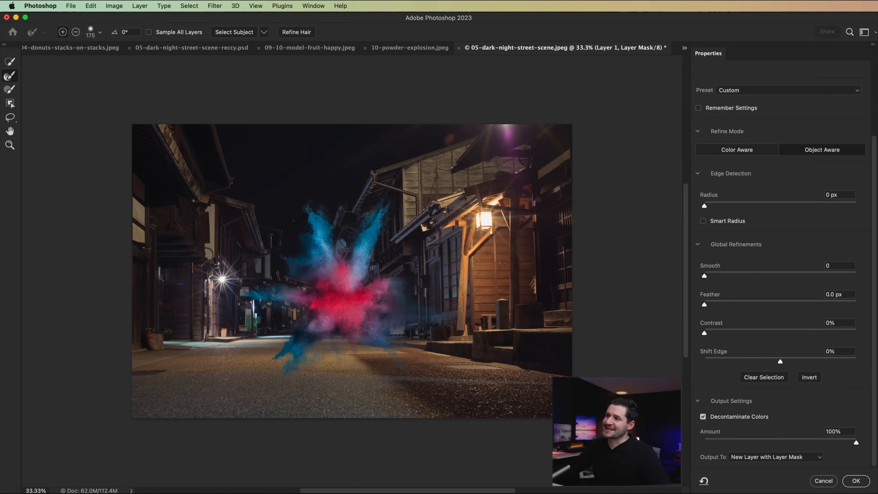
mouse_move(295, 354)
left_mouse_down()
mouse_move(269, 364)
mouse_move(295, 353)
mouse_move(287, 370)
mouse_move(315, 351)
left_mouse_up()
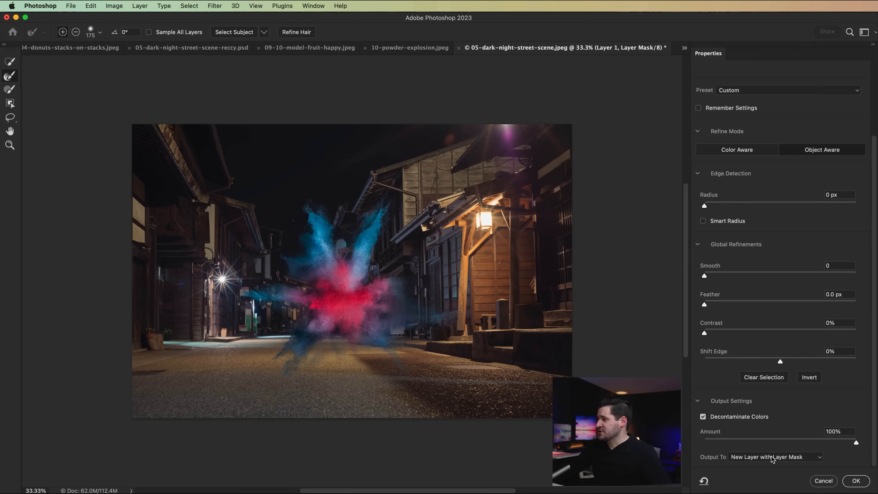
Step: Set the Decontaminate Colors amount to 38% and output the result as New Layer with Layer Mask
left_click_drag(817, 443, 763, 447)
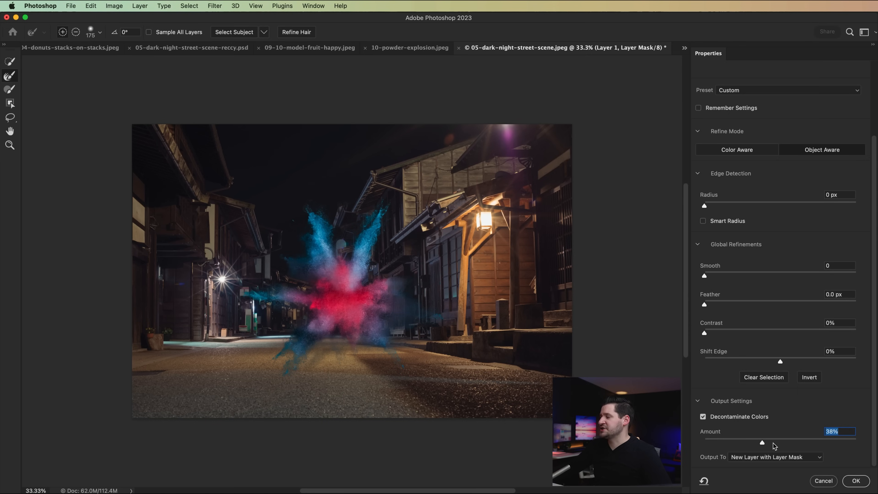
left_click(788, 456)
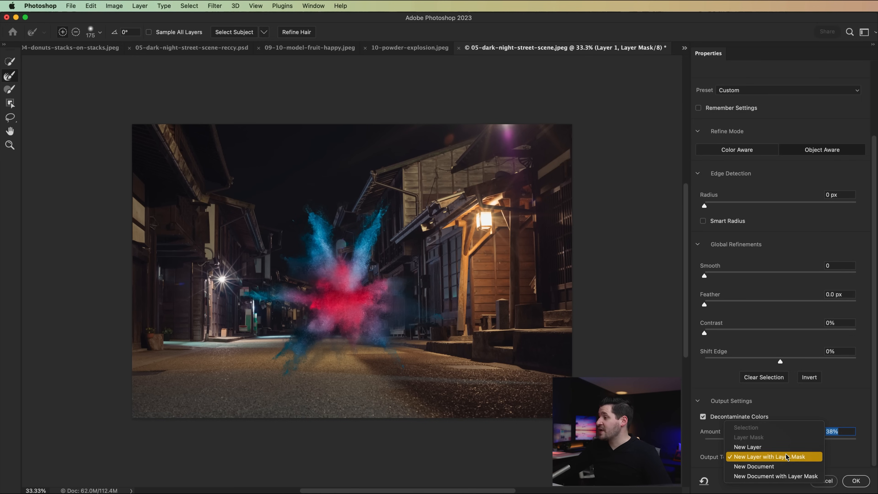
left_click(768, 457)
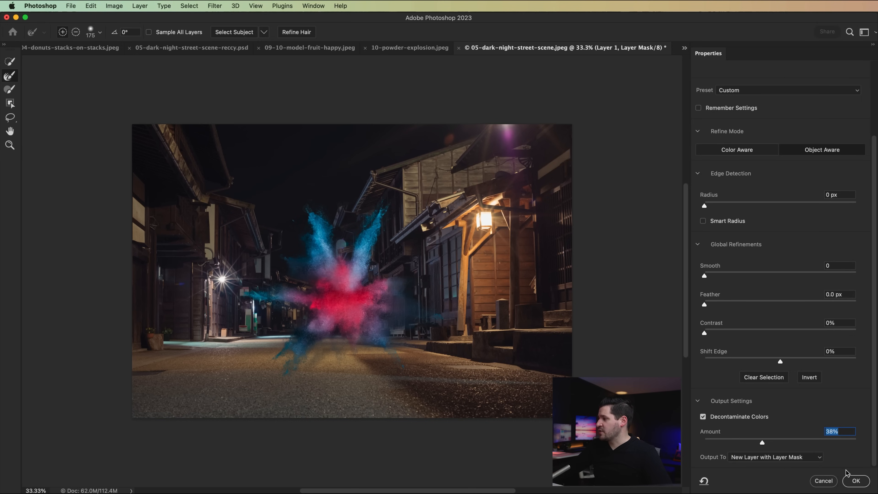
left_click(854, 481)
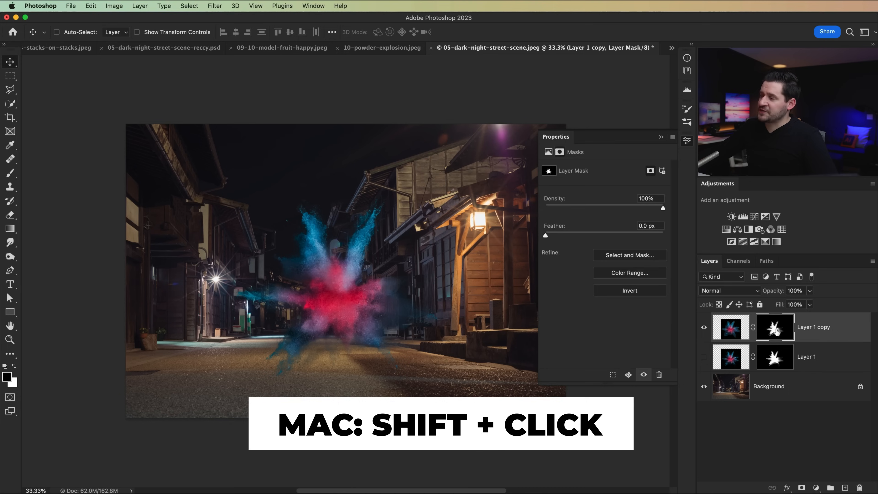
Step: Temporarily disable the Layer 1 copy mask to examine the decontaminated pixels, restore it, and close the mask properties with Layer 1 selected
left_click(774, 328, "shift")
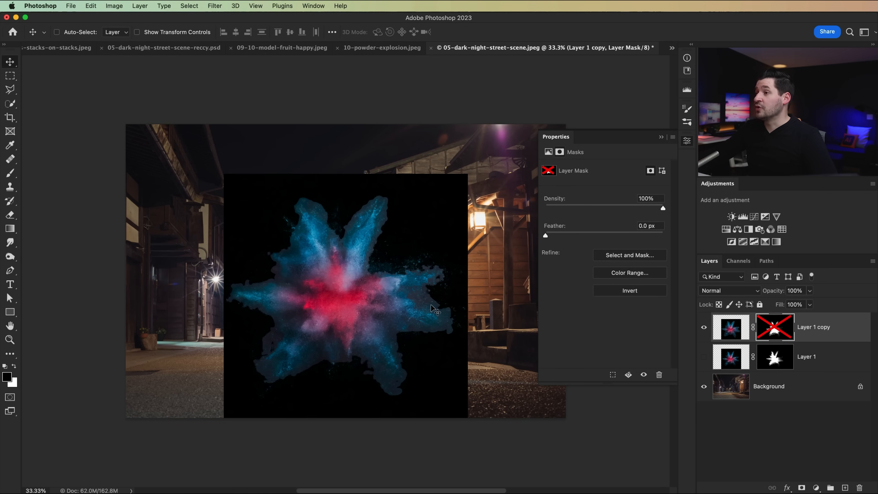
left_click(734, 363)
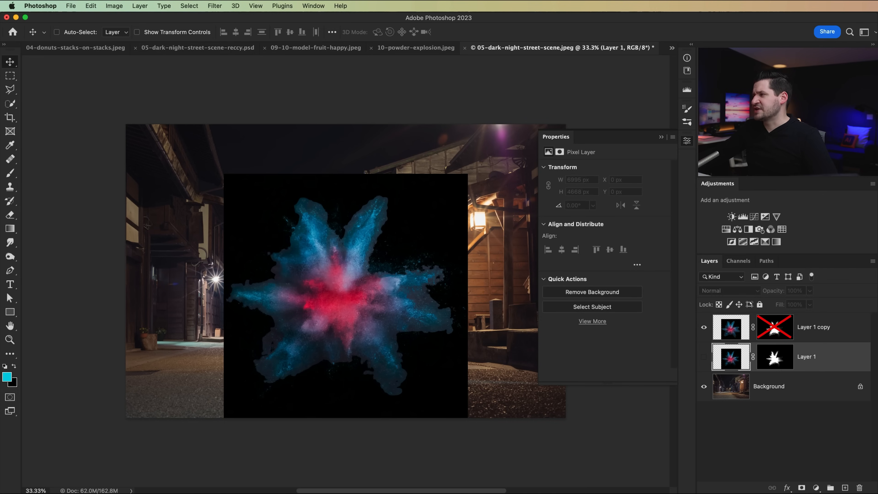
left_click(778, 328, "shift")
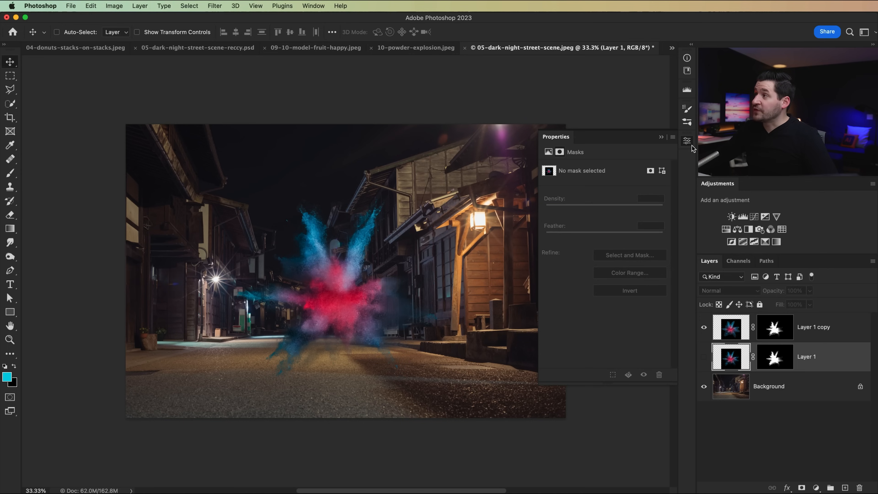
left_click(687, 142)
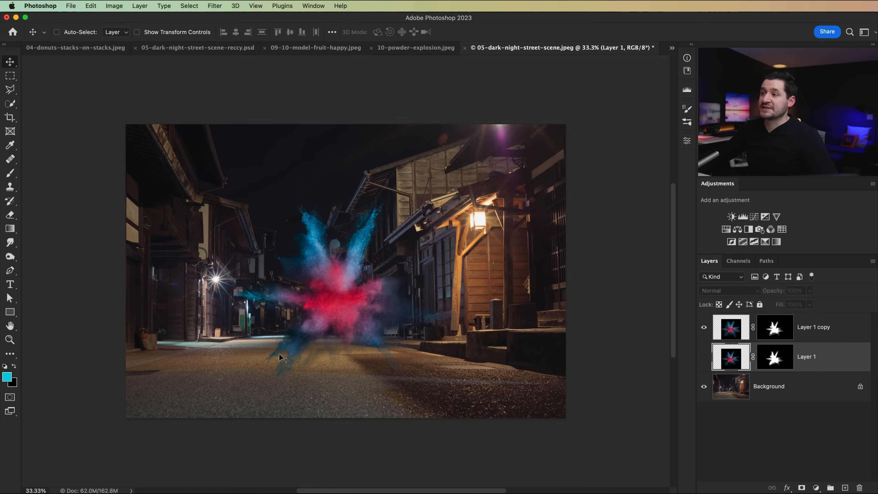